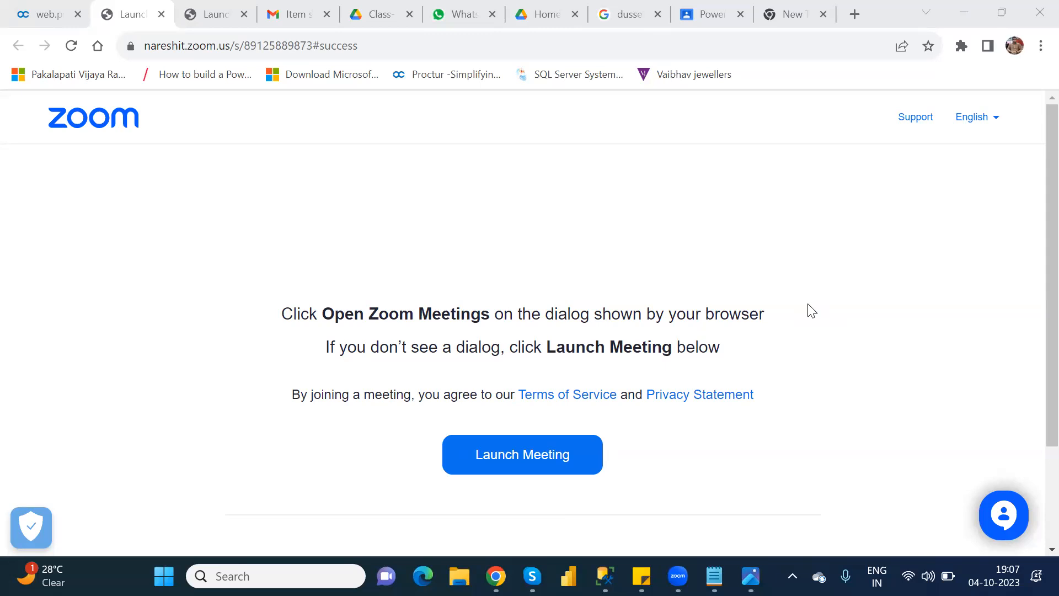
Step: Switch to Power Apps, search the tables for "custo" and open the Customer table's business rules
mouse_move(495, 576)
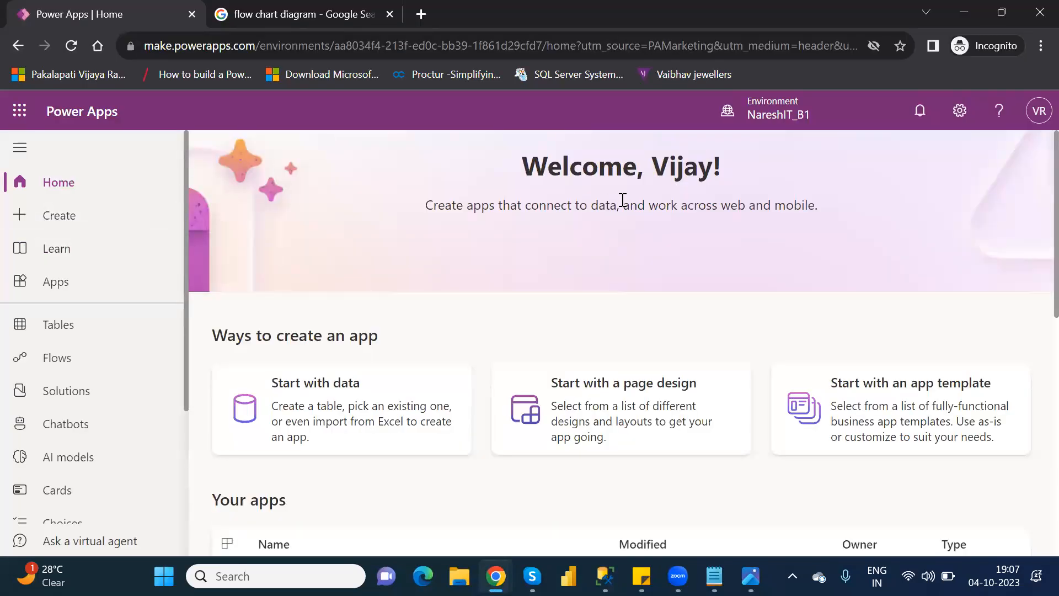
click(94, 326)
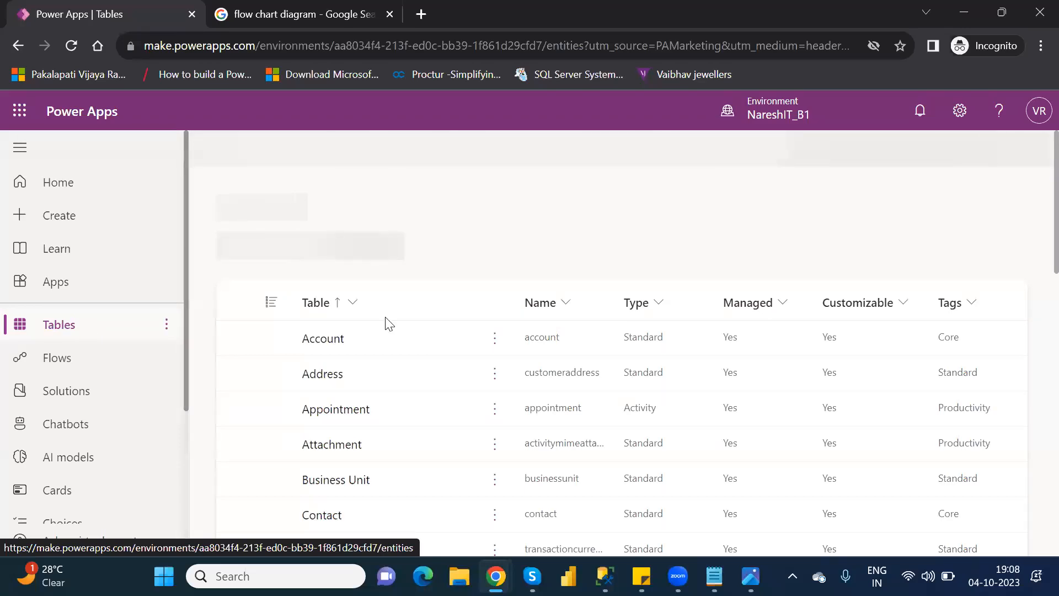
click(957, 152)
text(custo)
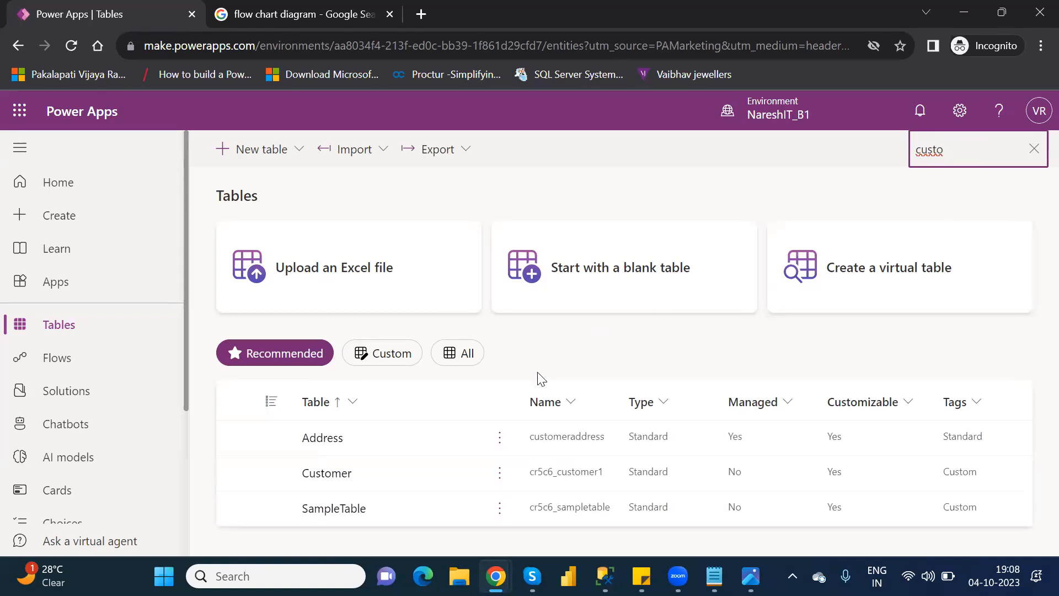
click(322, 478)
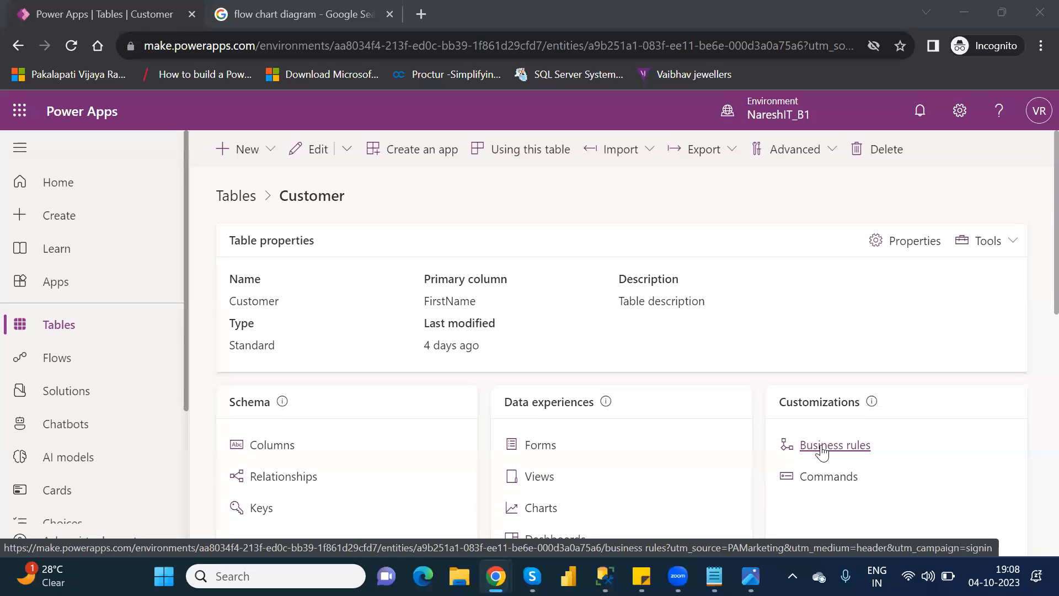
click(822, 448)
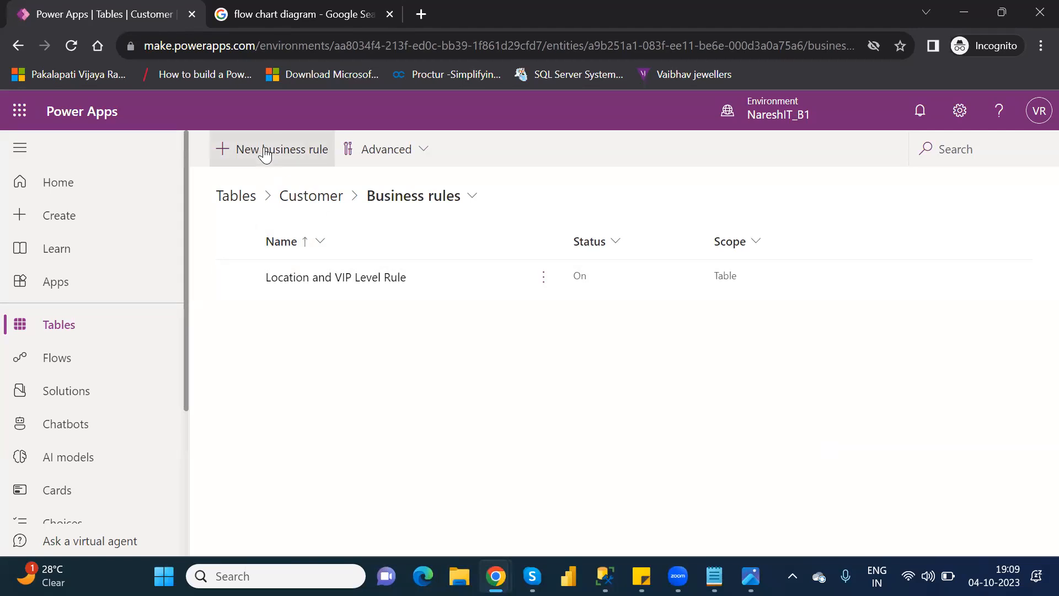
Step: Try to delete the Location and VIP Level Rule from the Customer table's business rules
click(237, 278)
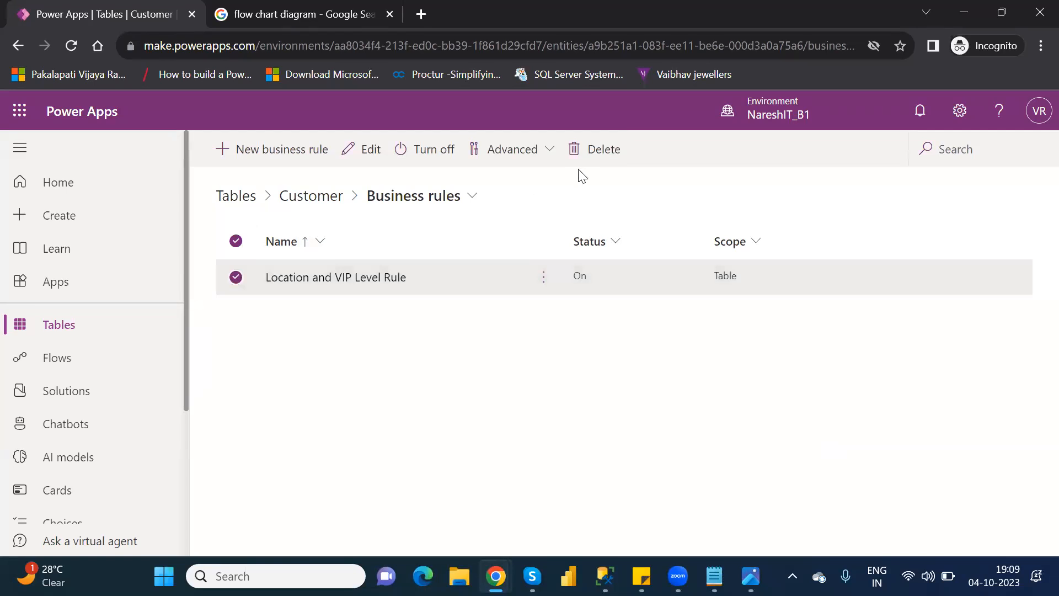
click(604, 152)
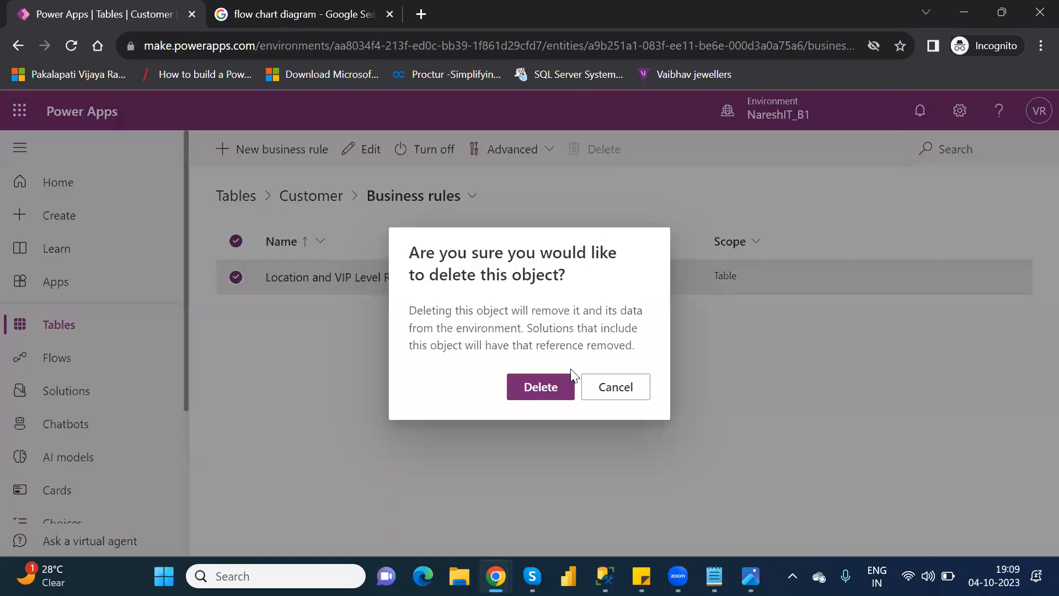
click(543, 396)
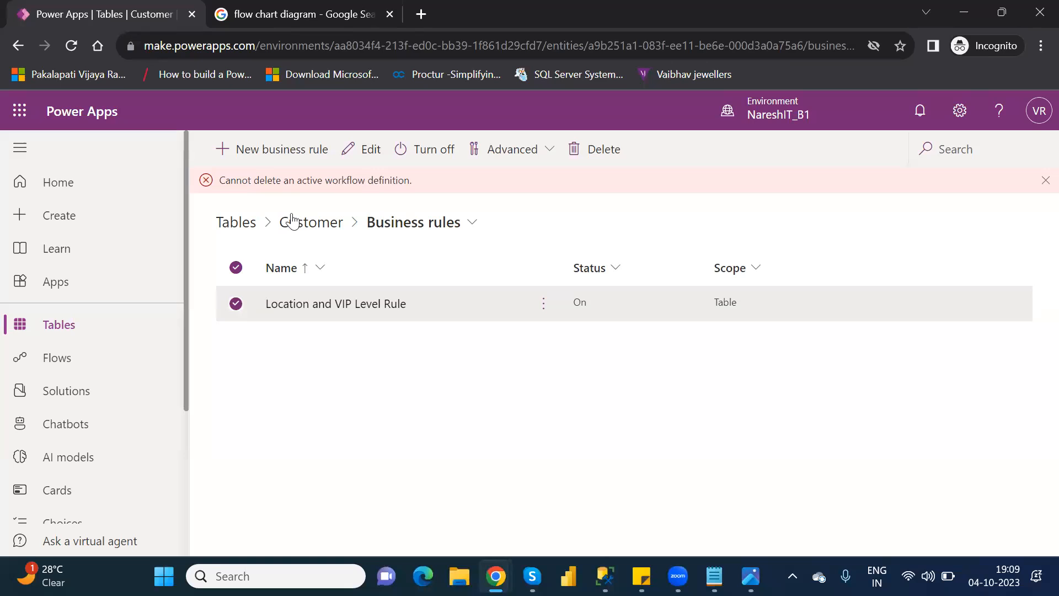
click(382, 308)
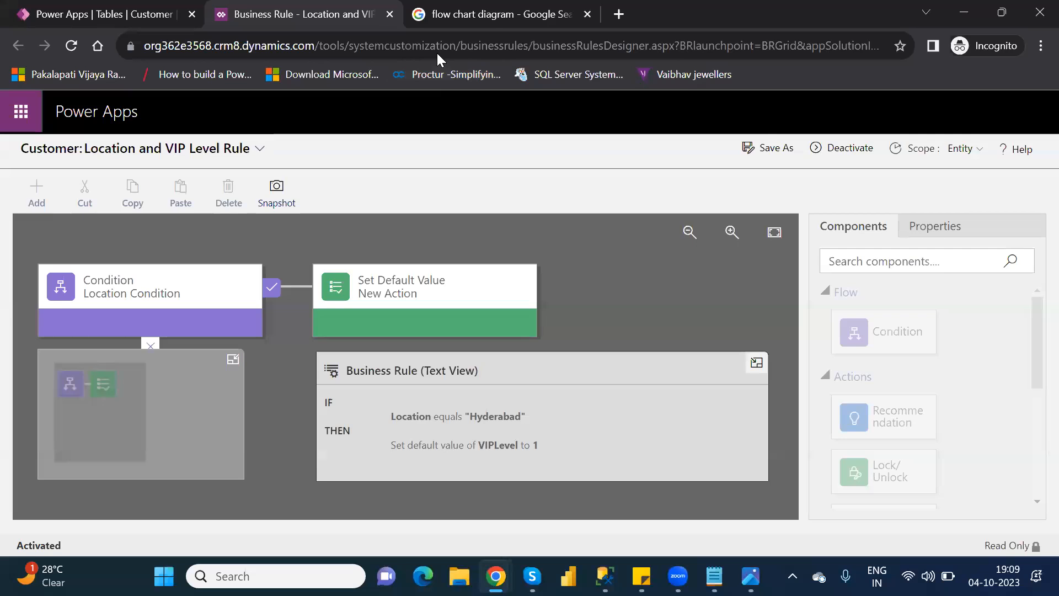
click(392, 14)
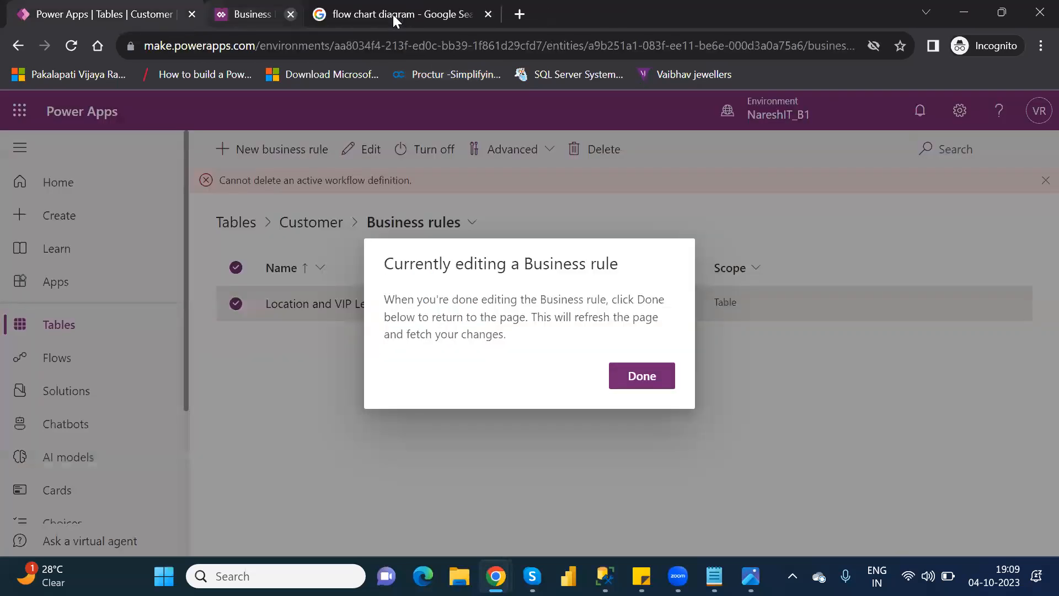
click(654, 378)
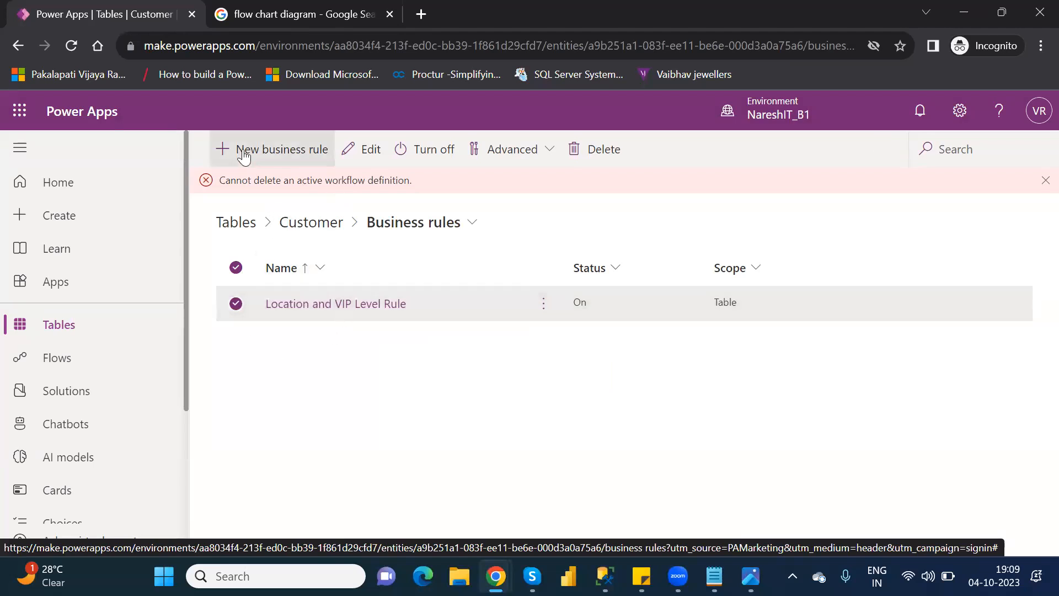
Step: Open the Location and VIP Level Rule in the business rule designer and deactivate it for editing
click(327, 305)
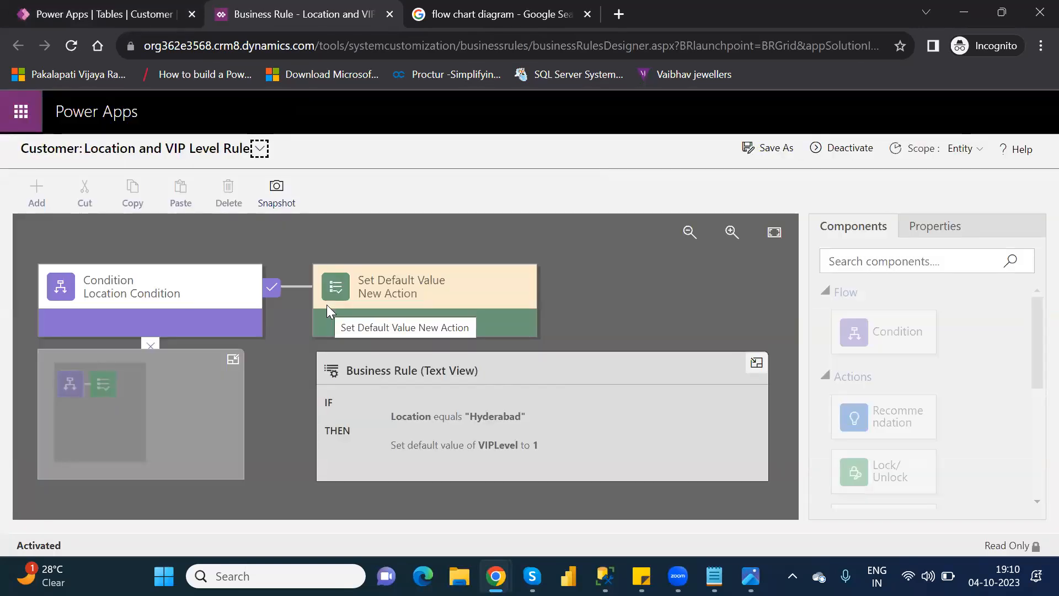
click(258, 149)
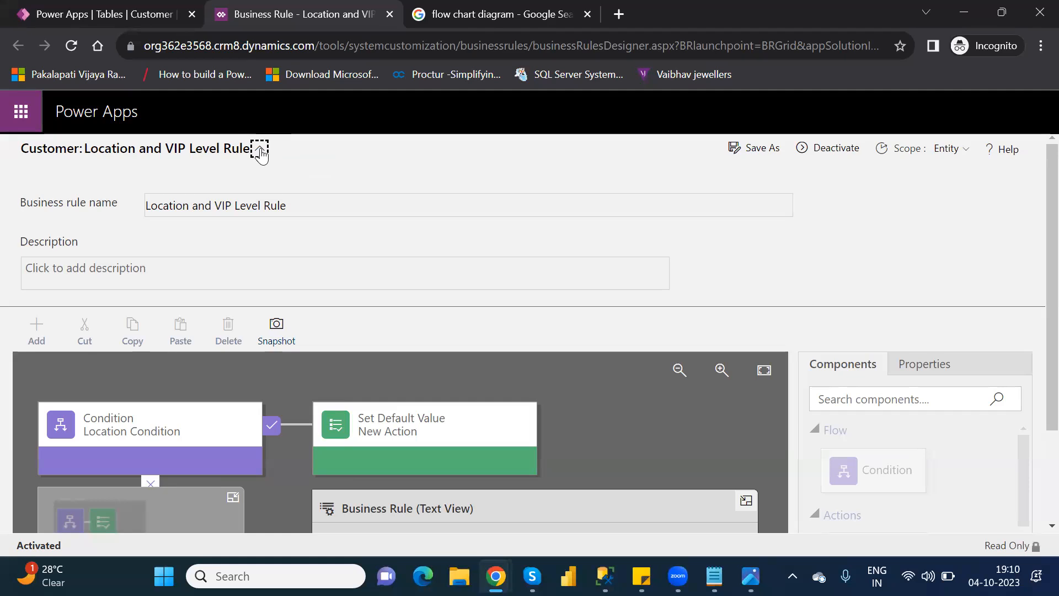
click(260, 150)
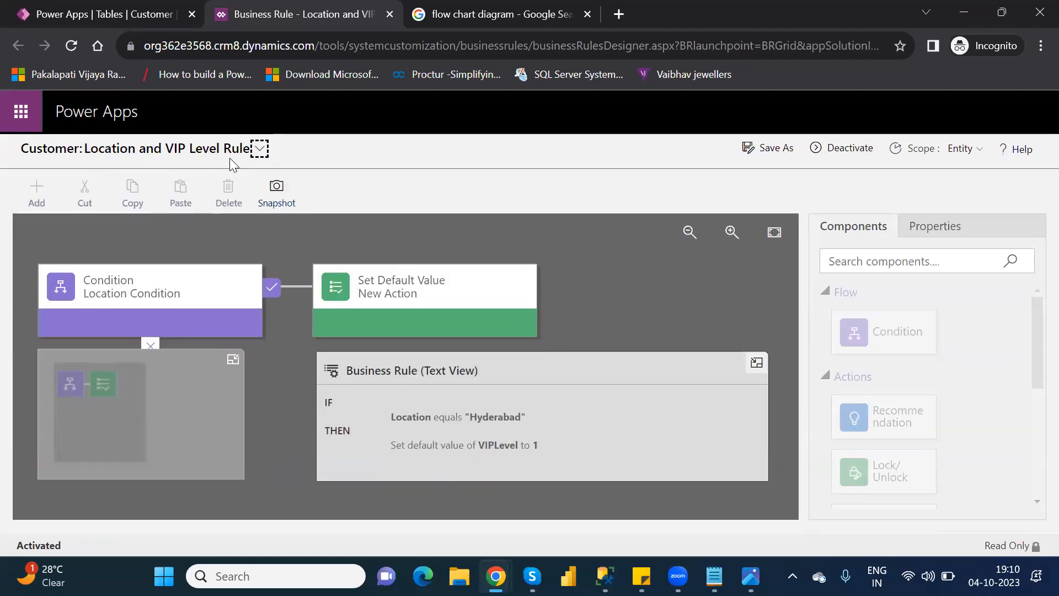
click(259, 150)
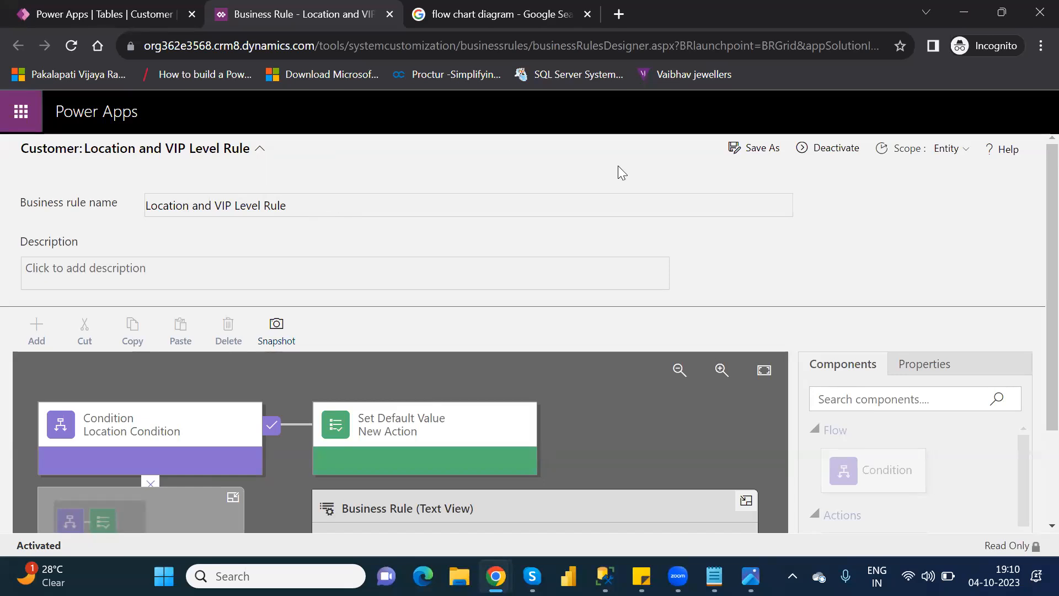
click(259, 149)
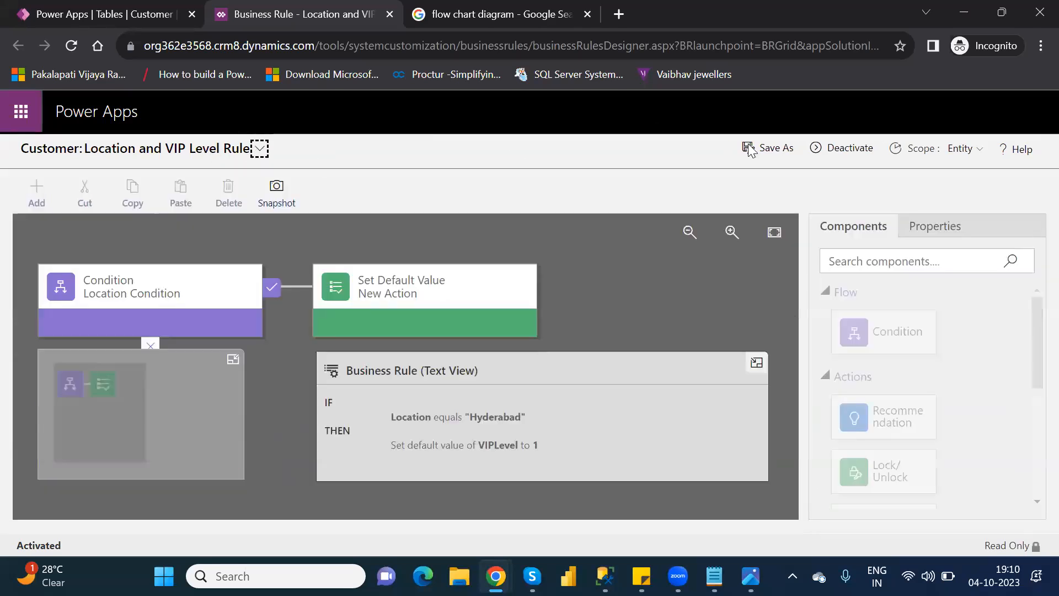
click(855, 146)
click(620, 411)
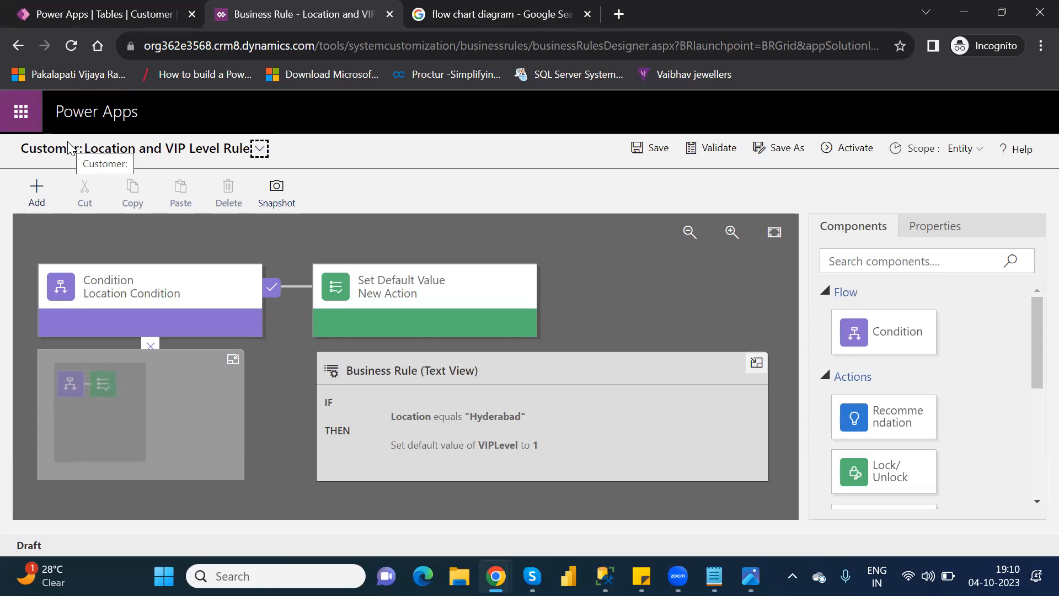
Step: Review the business rule's name and description details without changing them
click(259, 149)
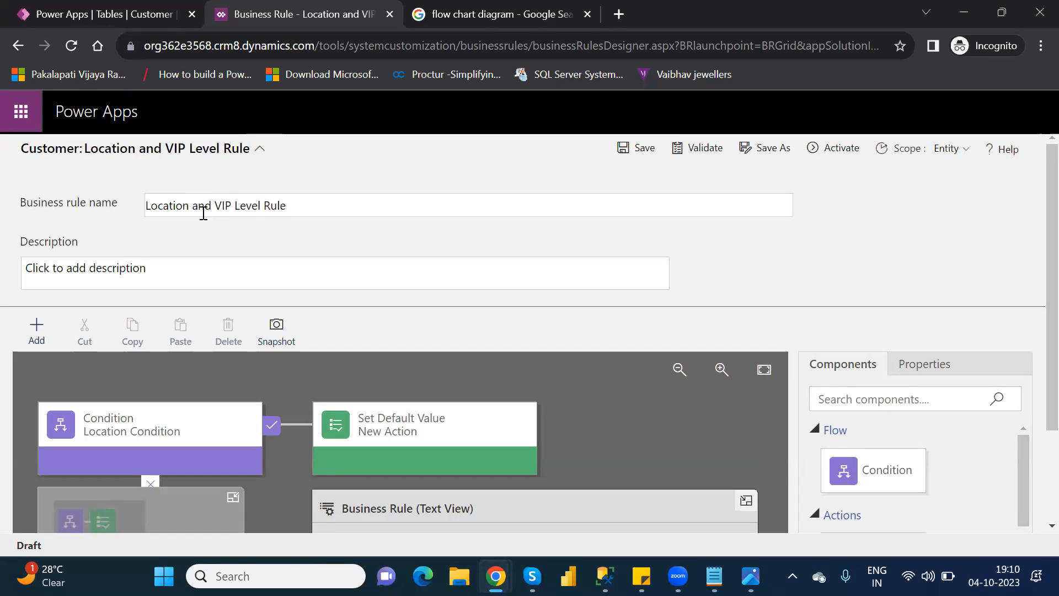
click(304, 208)
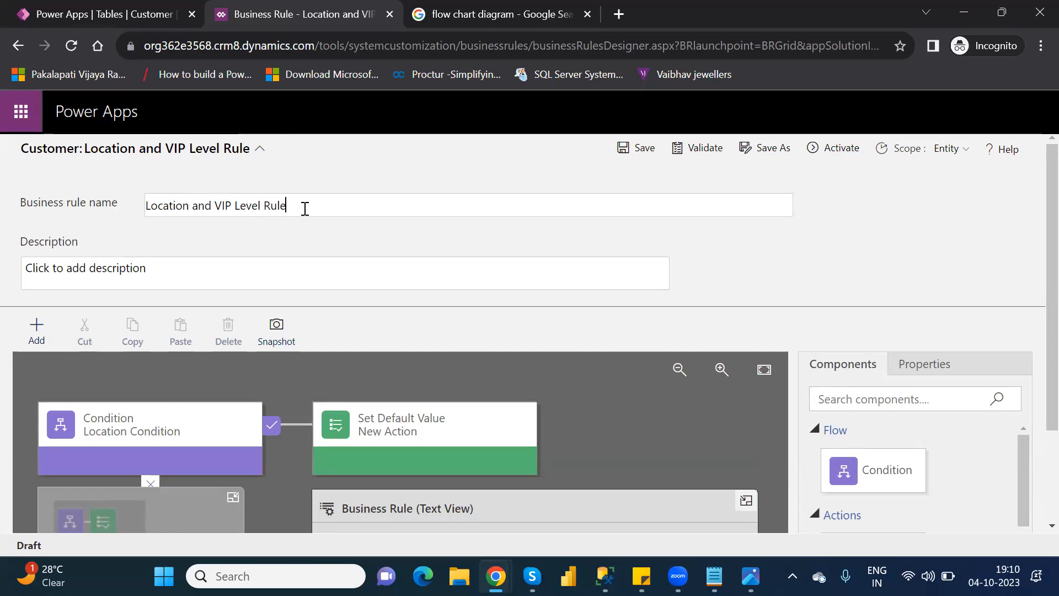
click(257, 152)
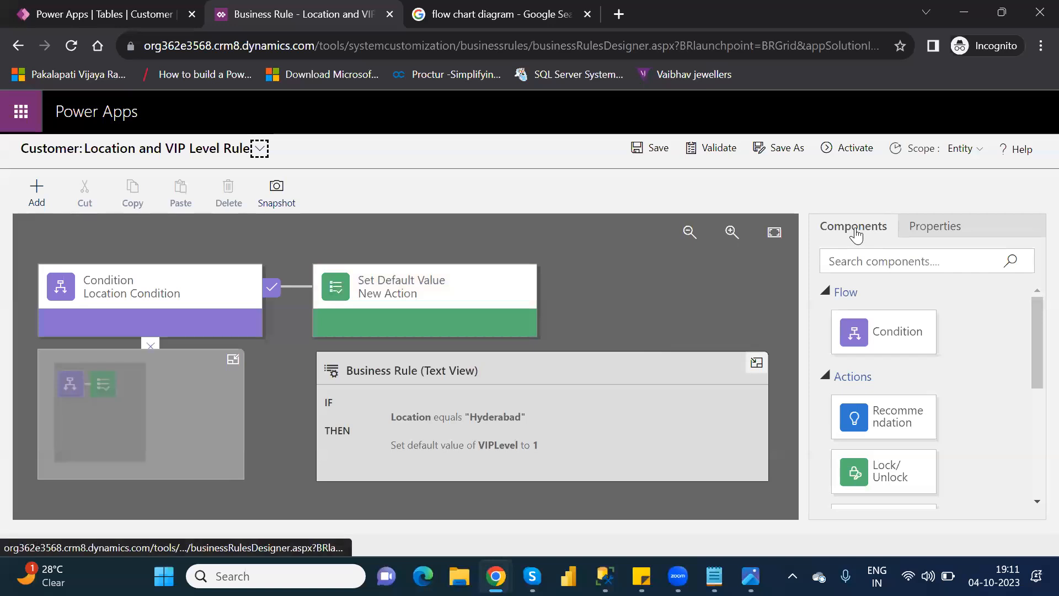
Step: Add a new Condition to the false branch of Location Condition, and collapse the rule's text view and minimap
drag(1032, 350, 1032, 459)
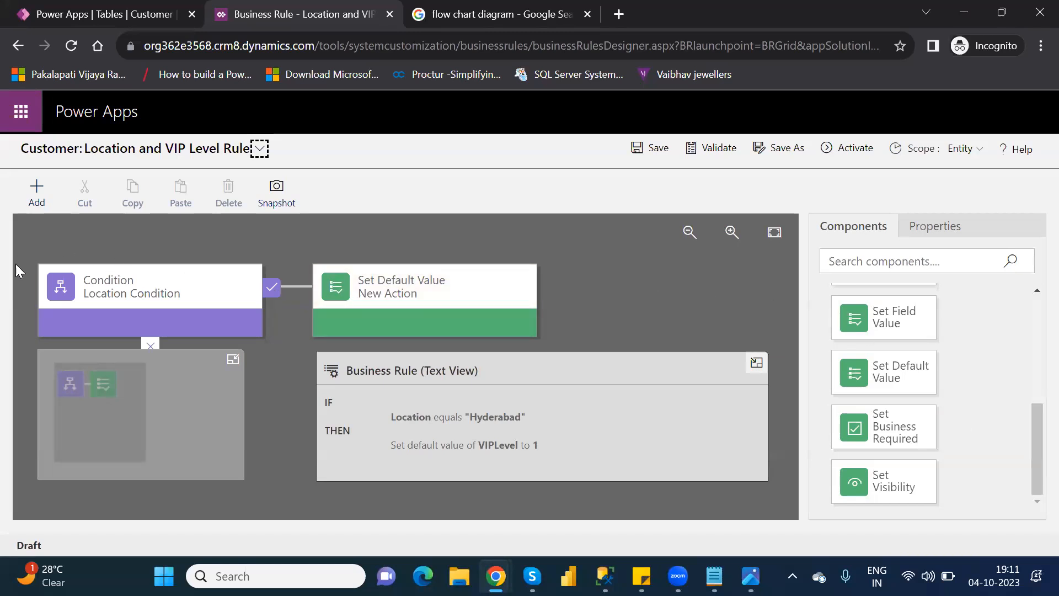
click(99, 295)
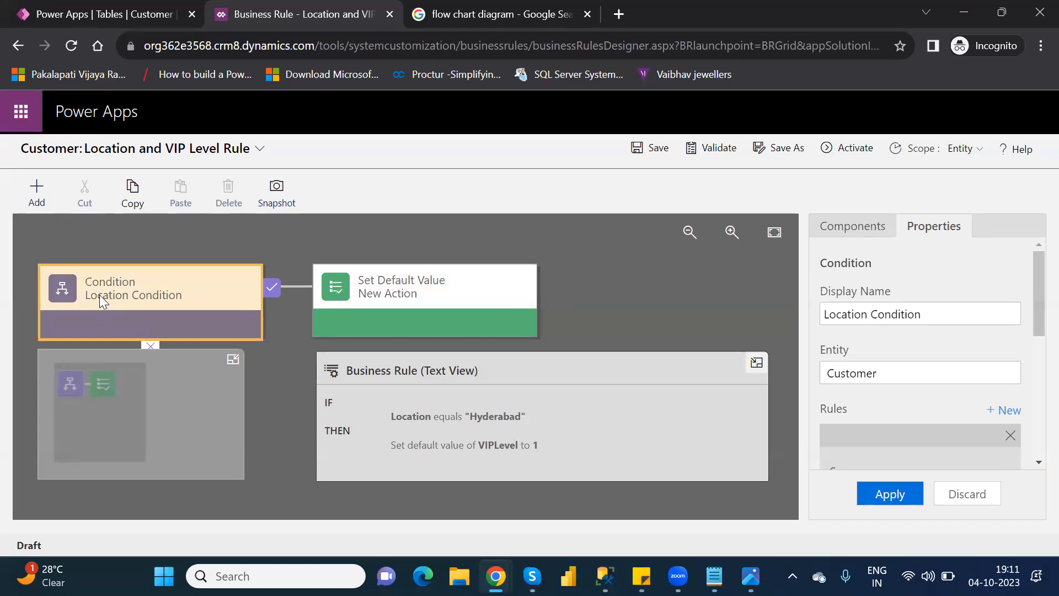
click(838, 226)
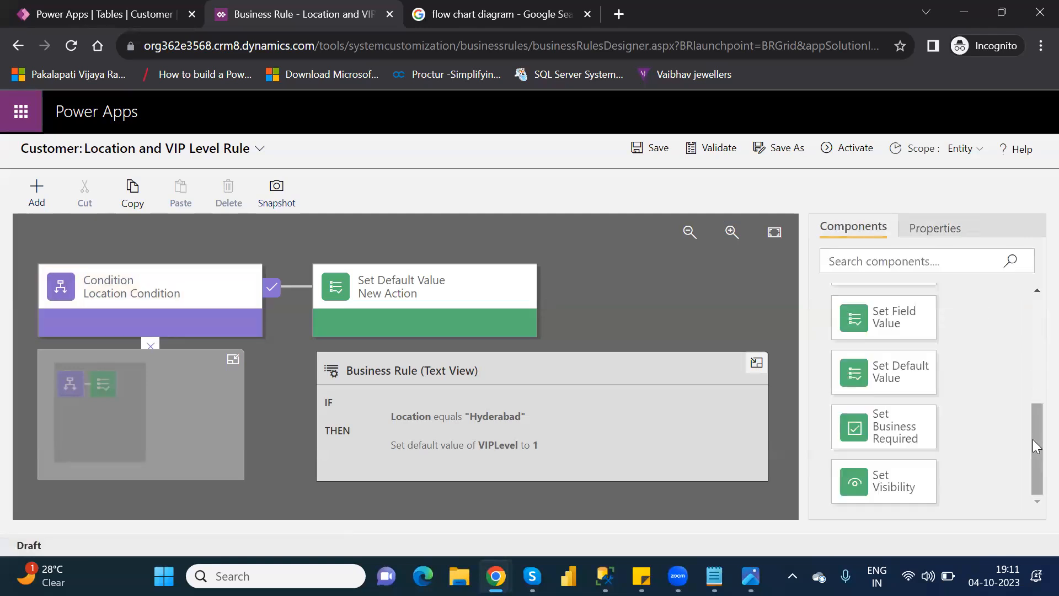
drag(1036, 385, 1034, 317)
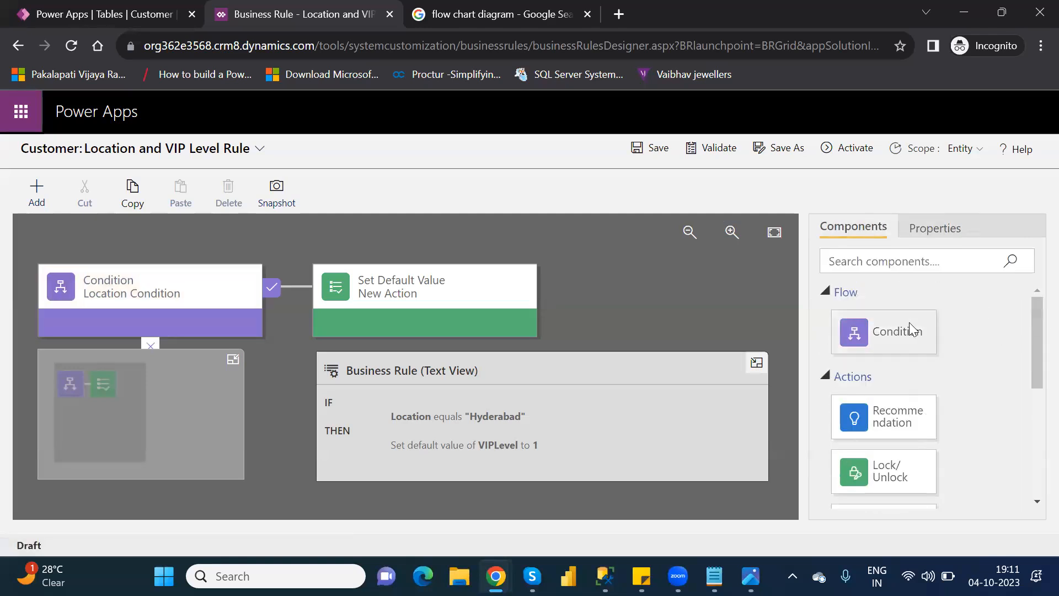
drag(911, 328, 259, 386)
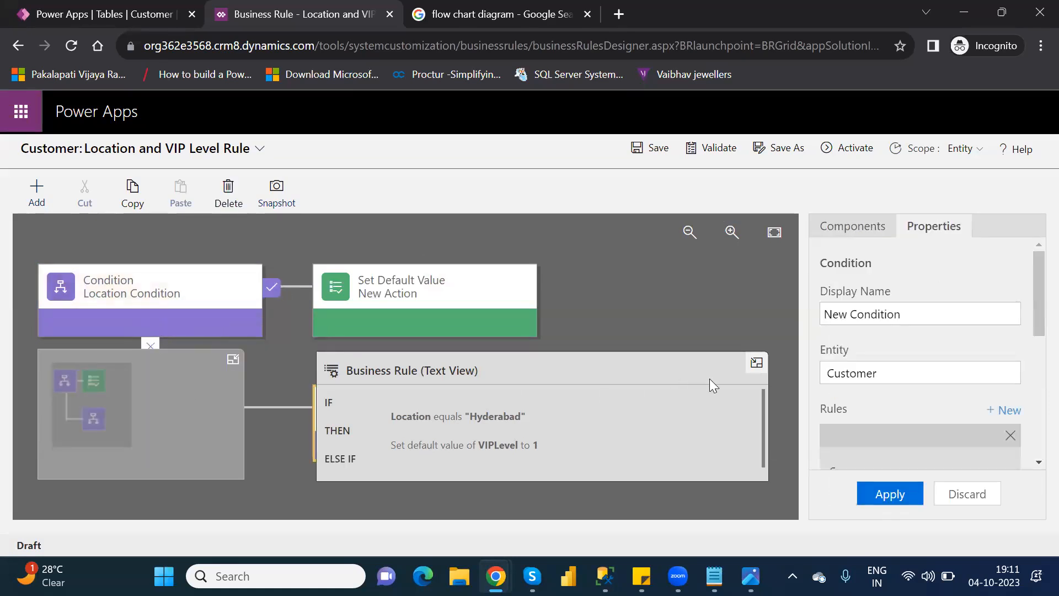
click(761, 364)
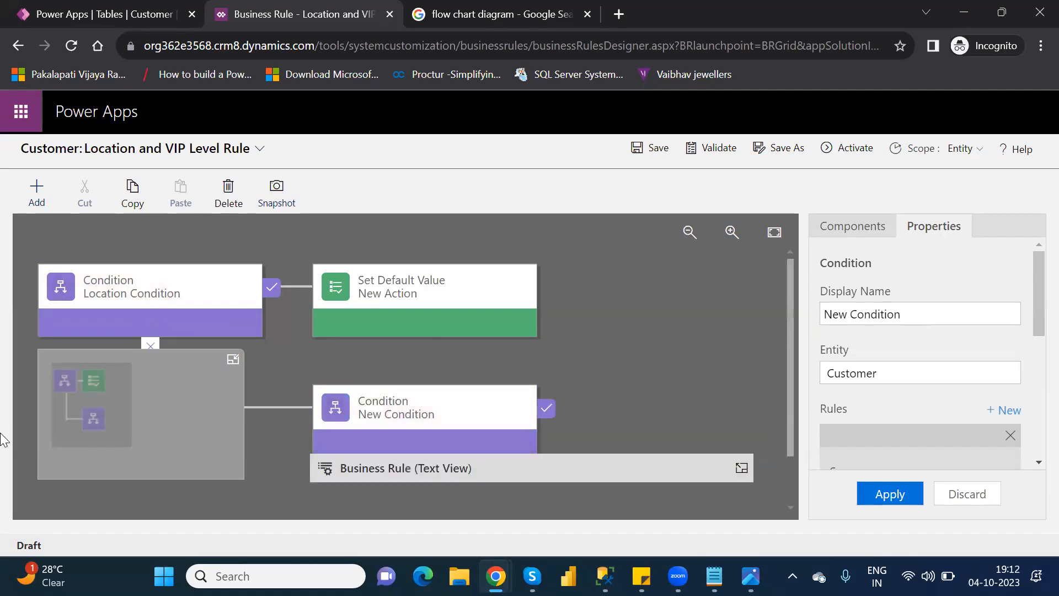
click(232, 360)
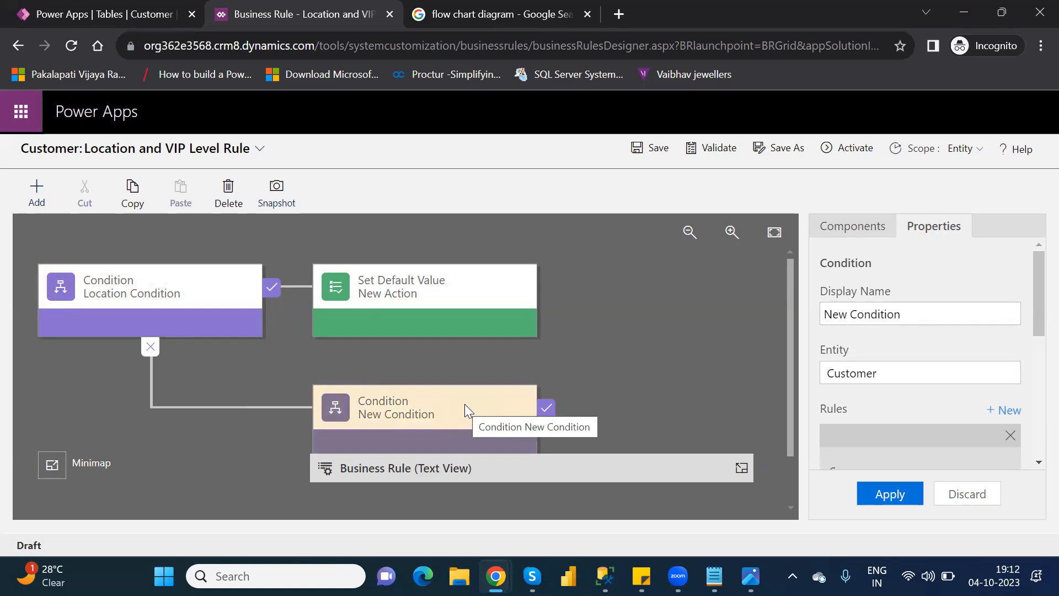
Step: Delete the Set Default Value action from the true branch of Location Condition
click(377, 284)
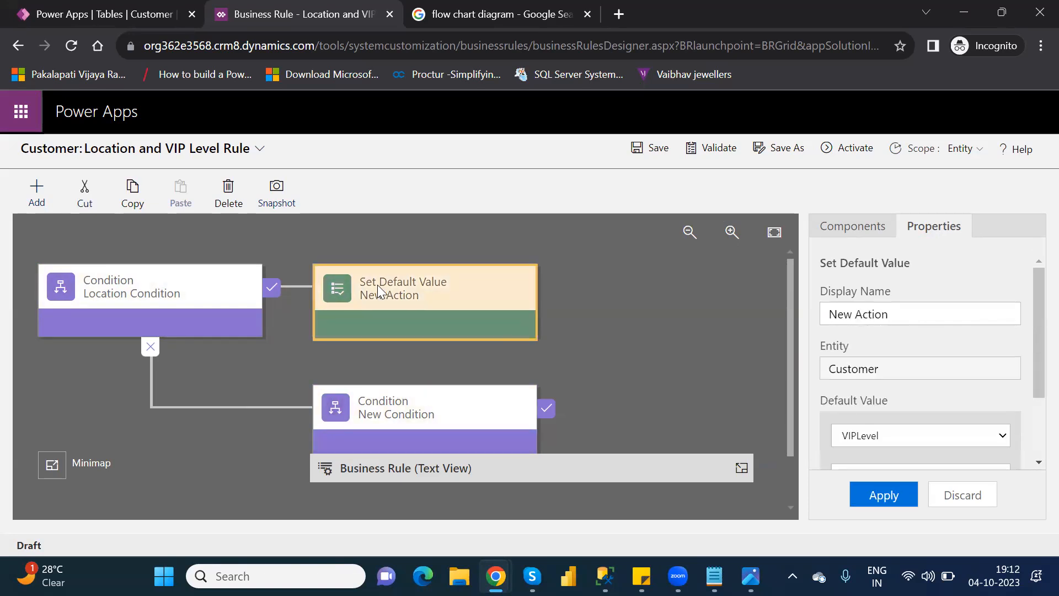
key(Delete)
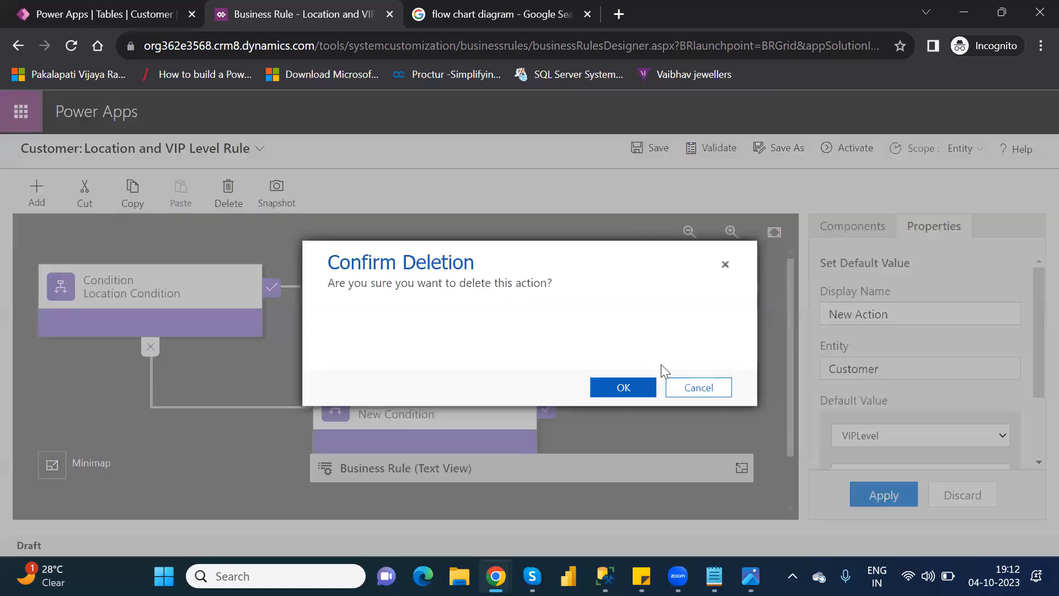
click(640, 388)
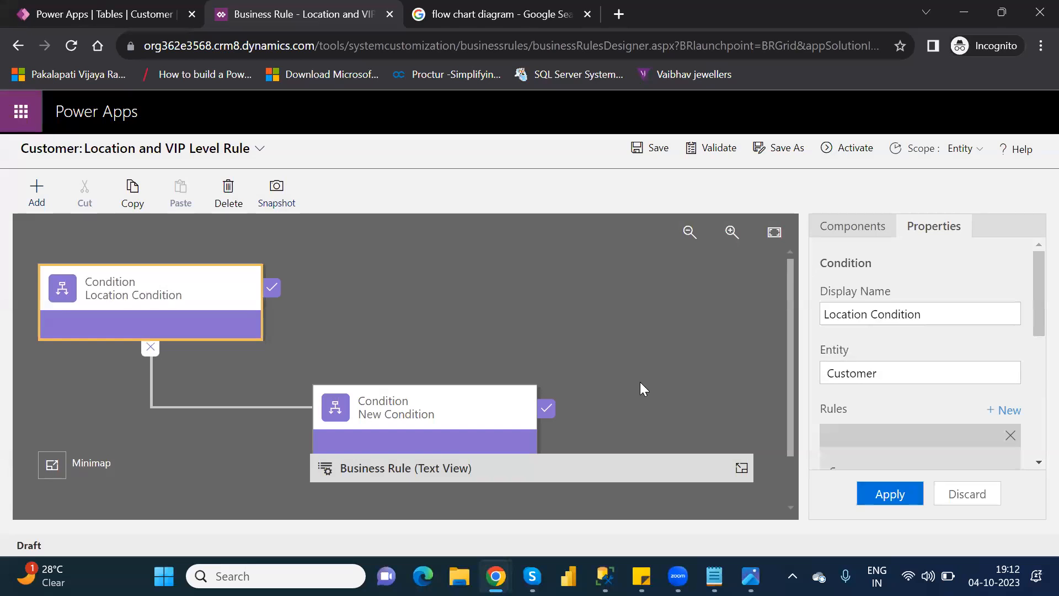
Step: Examine the Location Condition's properties and the rule's IF / ELSE IF logic in the text view
click(858, 226)
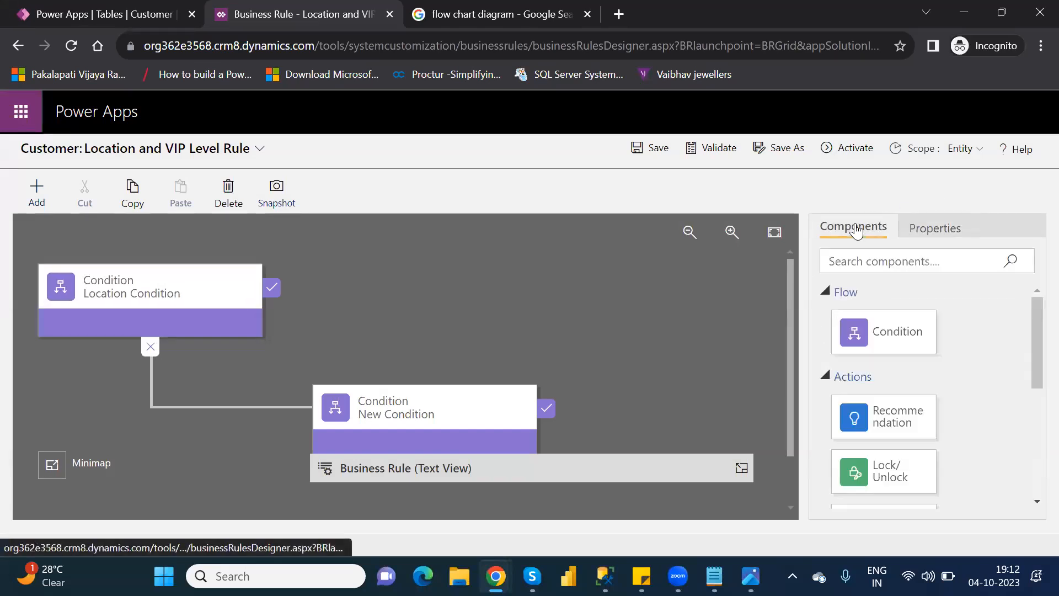
click(152, 276)
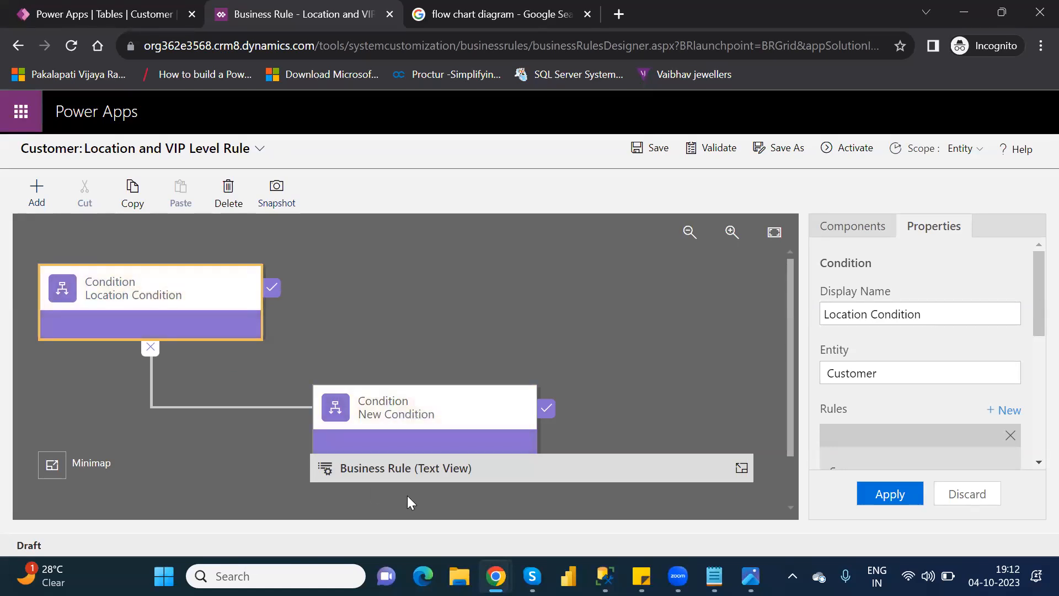
click(587, 455)
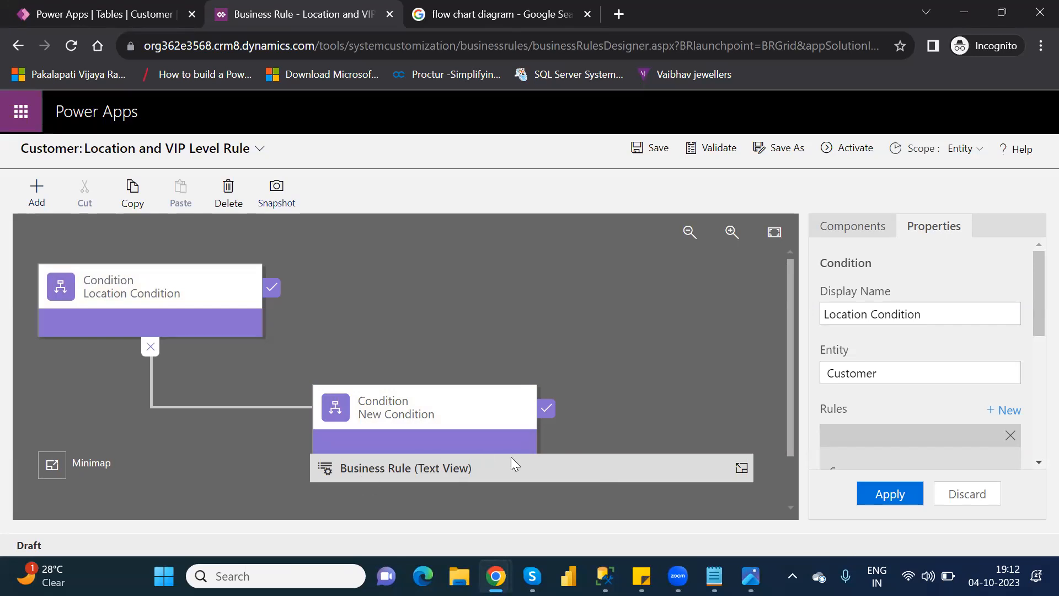
click(741, 467)
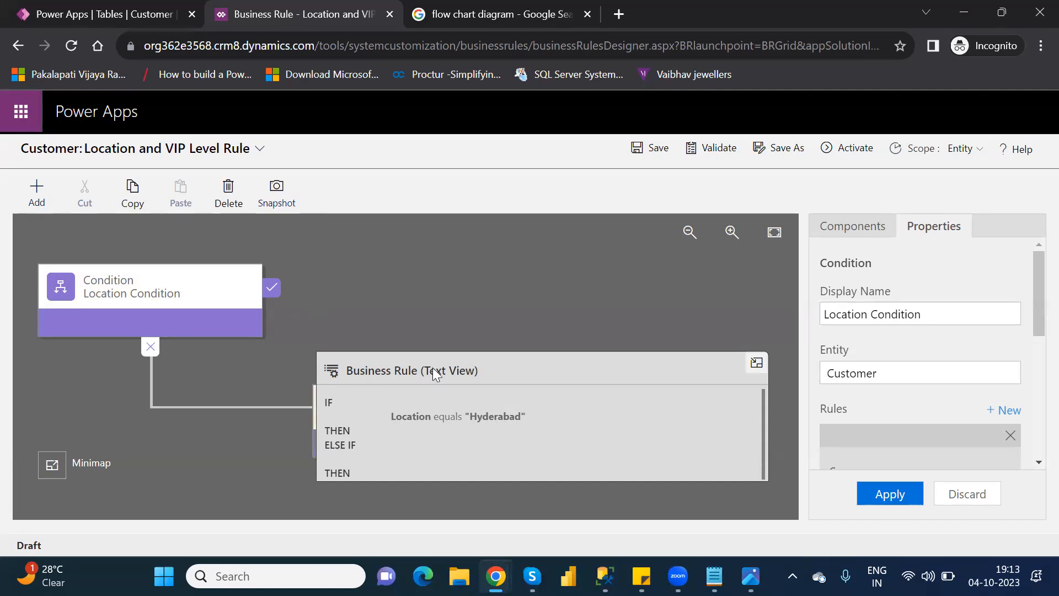
click(756, 362)
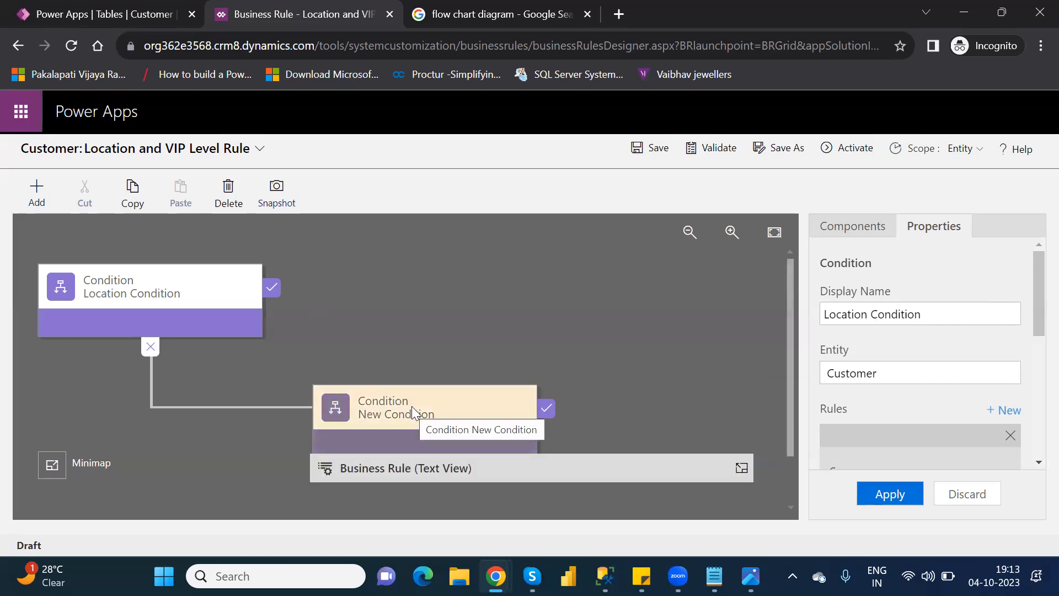
Step: Delete the New Condition from the false branch of Location Condition and add a fresh Condition in its place
click(118, 286)
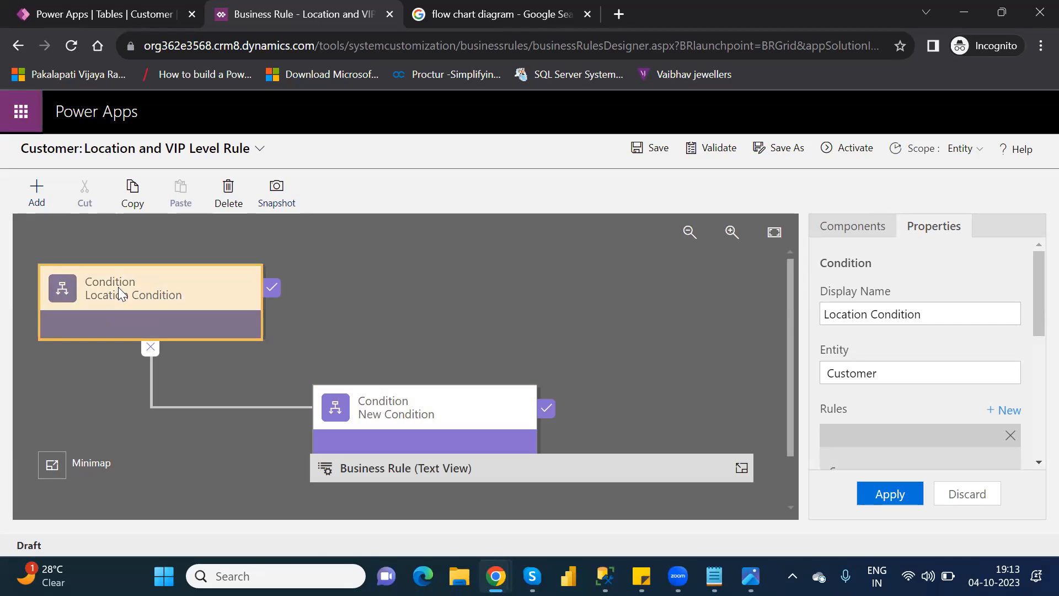
click(866, 231)
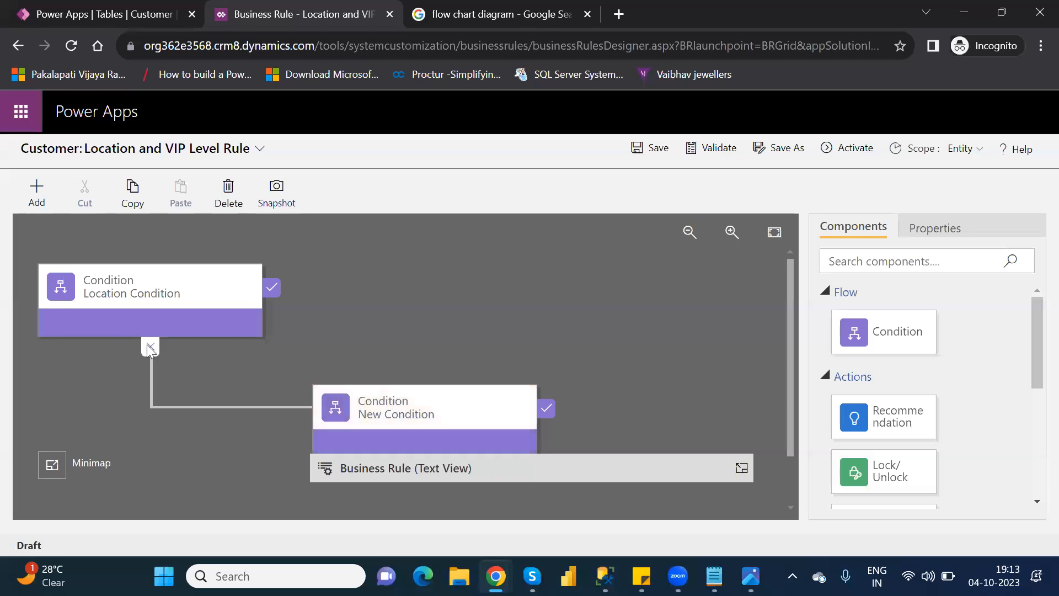
click(423, 414)
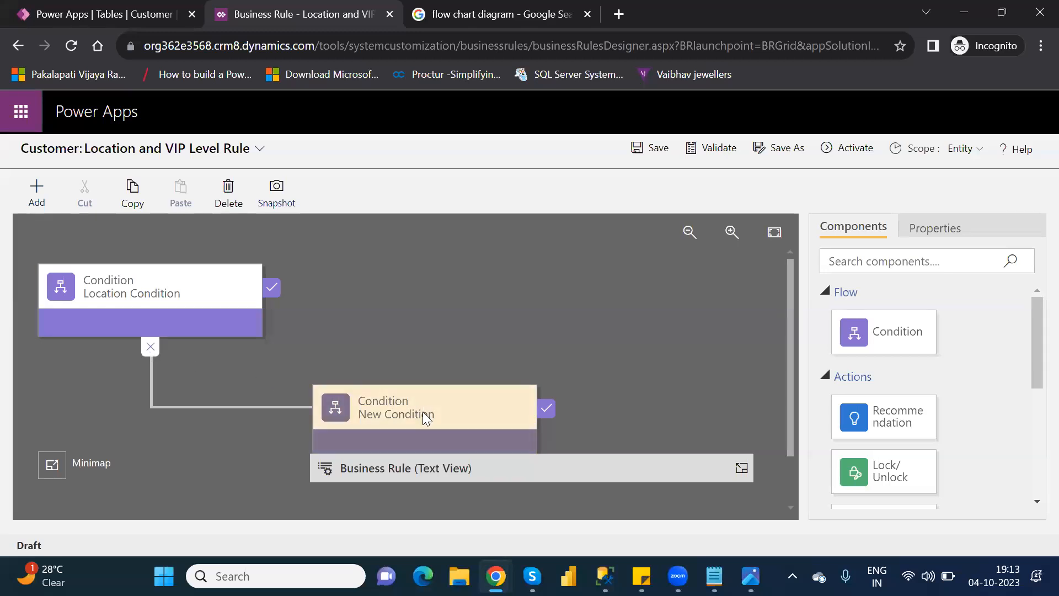
key(Delete)
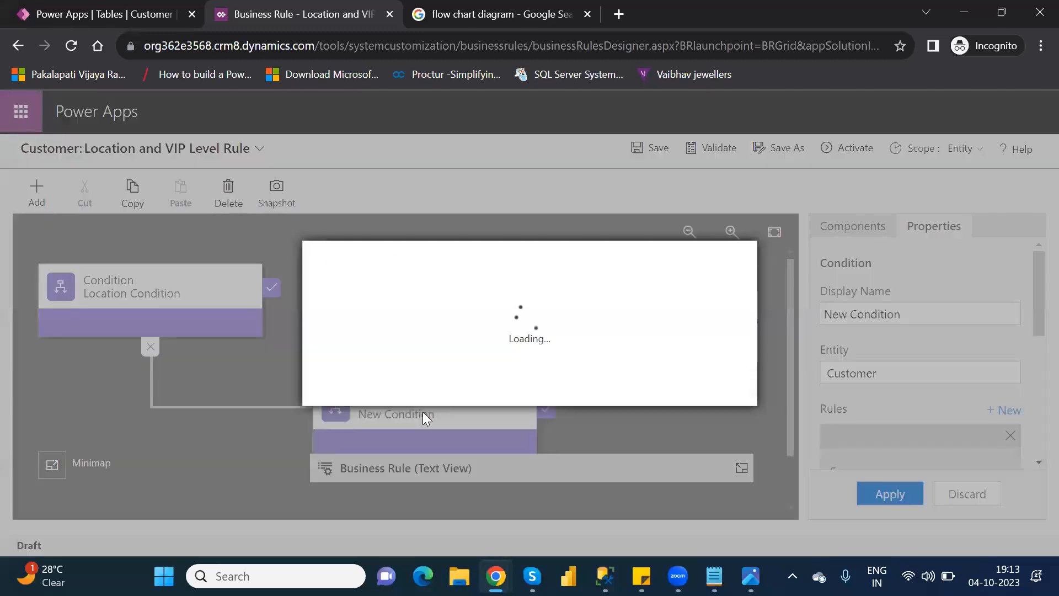
click(623, 387)
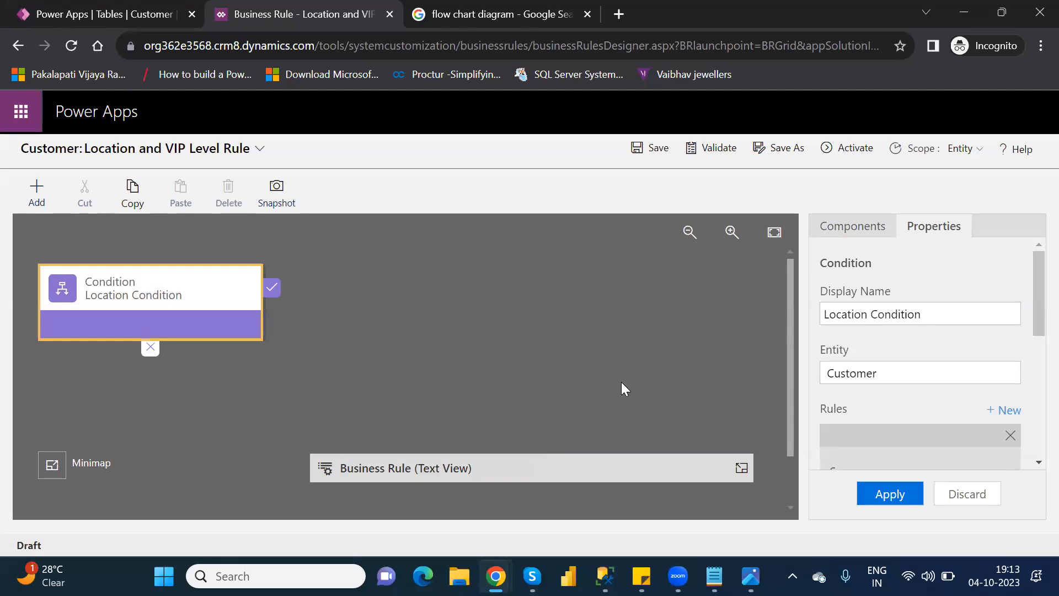
click(862, 233)
drag(890, 334, 117, 371)
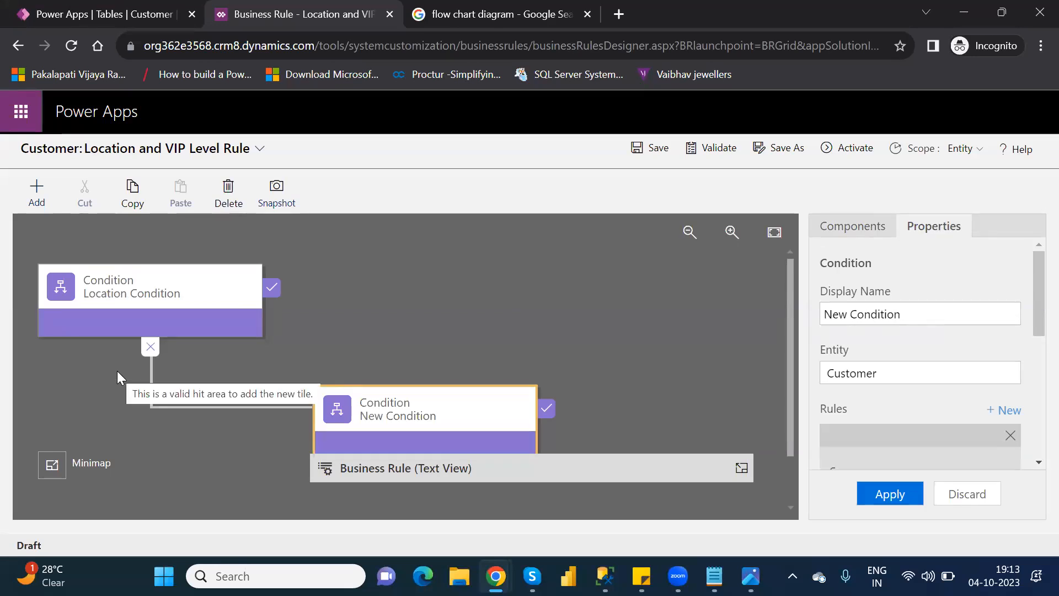
Step: Expand the business rule's text view and review Location Condition's source, field, operator, type and value
click(115, 303)
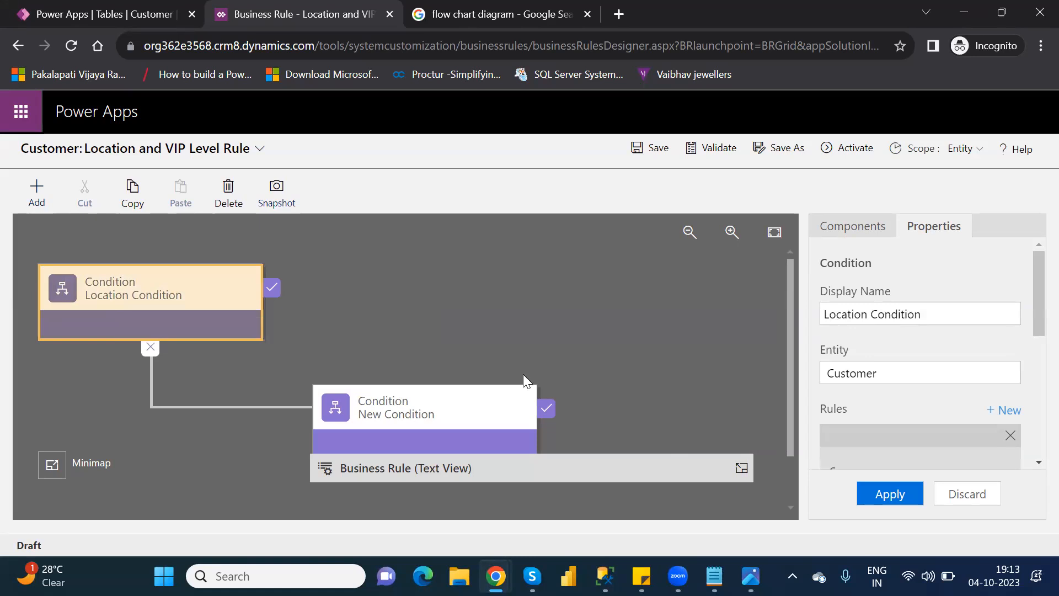
click(740, 469)
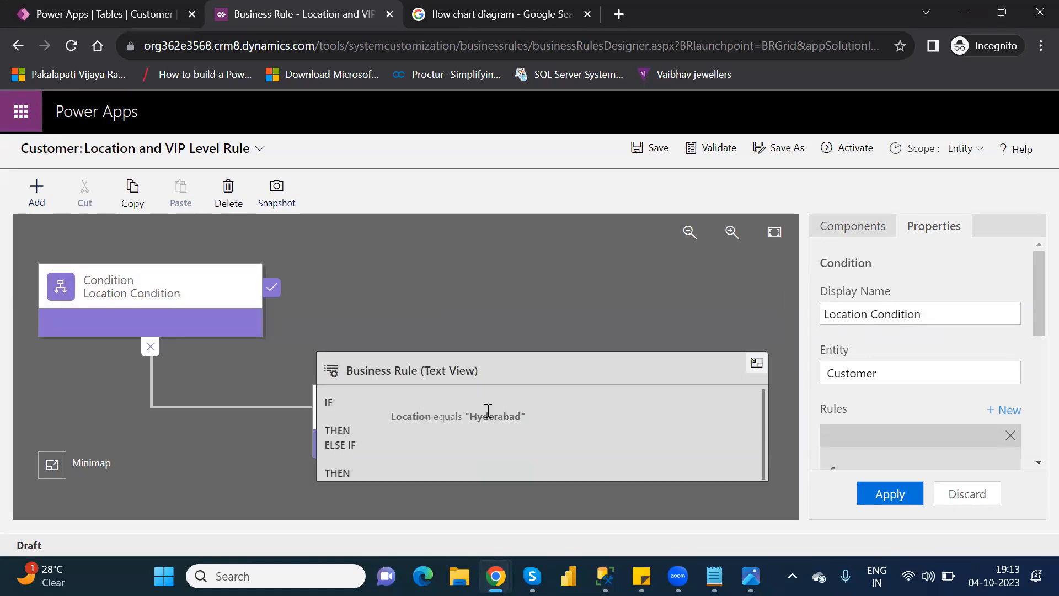
click(159, 288)
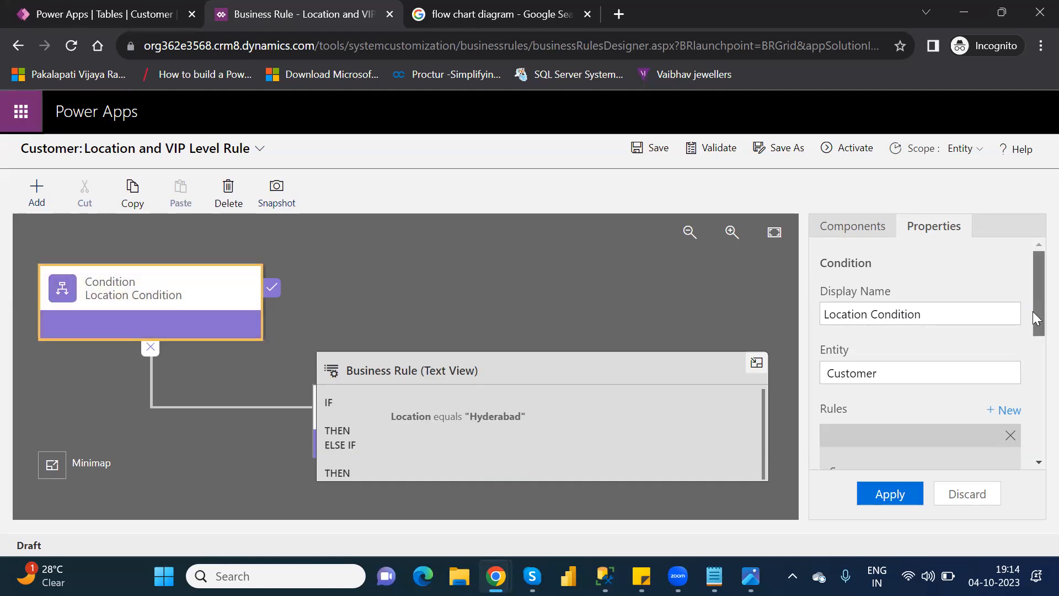
drag(1032, 311, 1032, 329)
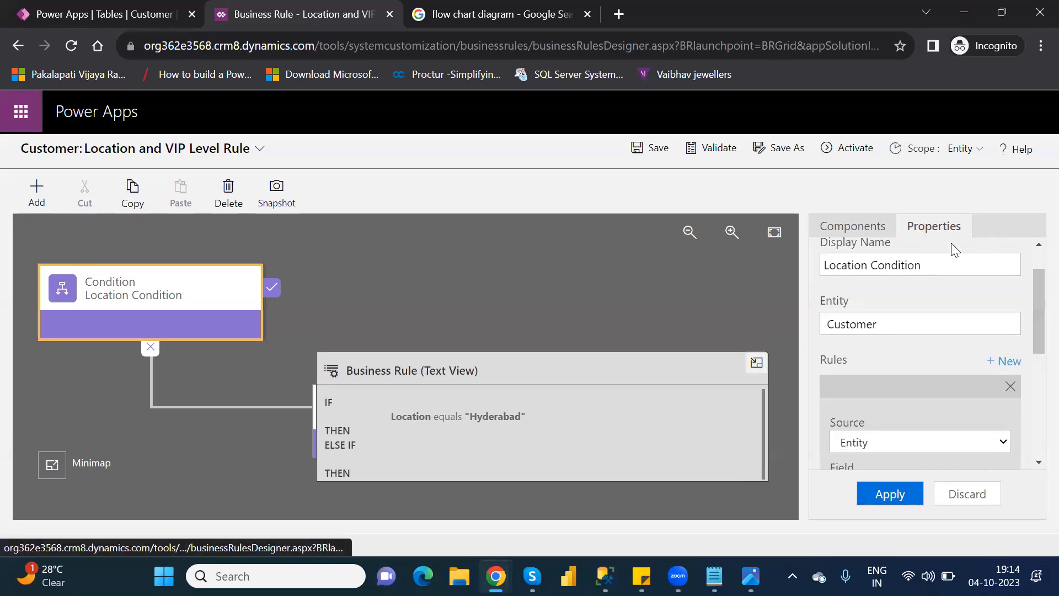
drag(1033, 334, 1032, 401)
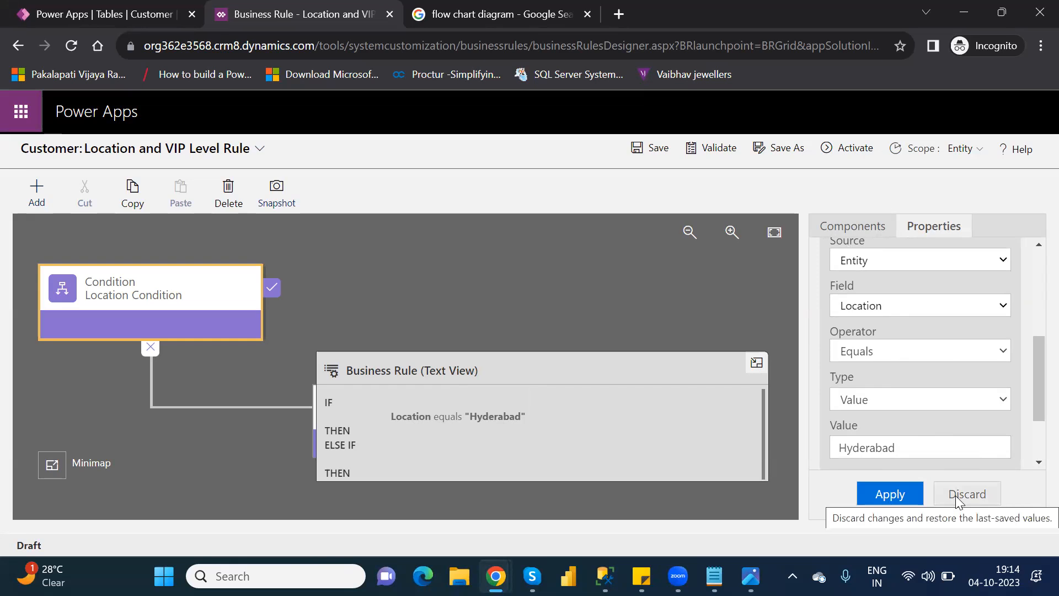
Step: Add a Set Visibility action to the true branch of Location Condition
click(865, 231)
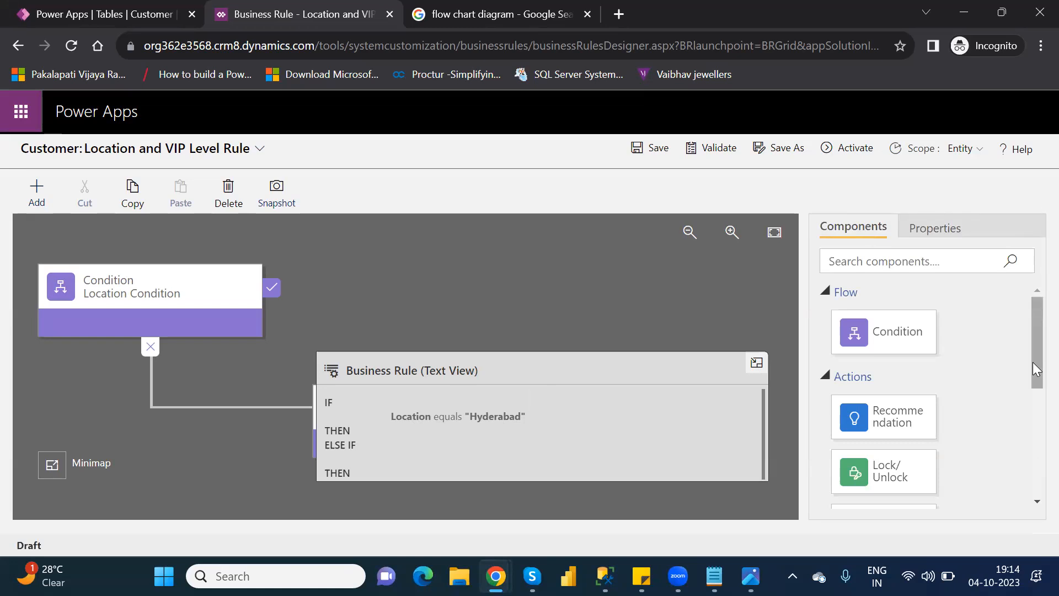
drag(1032, 362, 1032, 478)
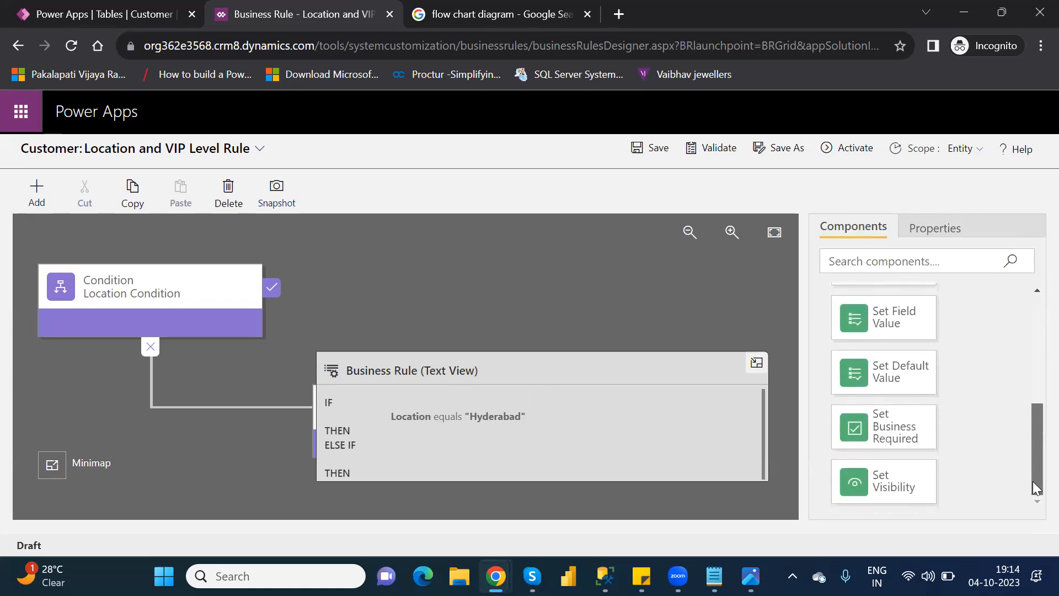
click(96, 299)
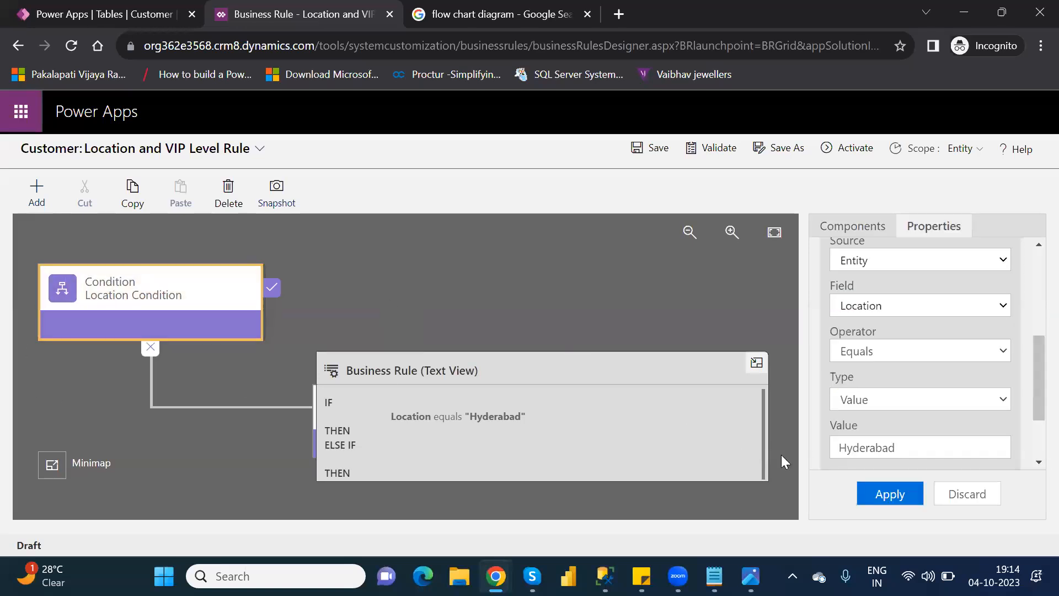
click(390, 275)
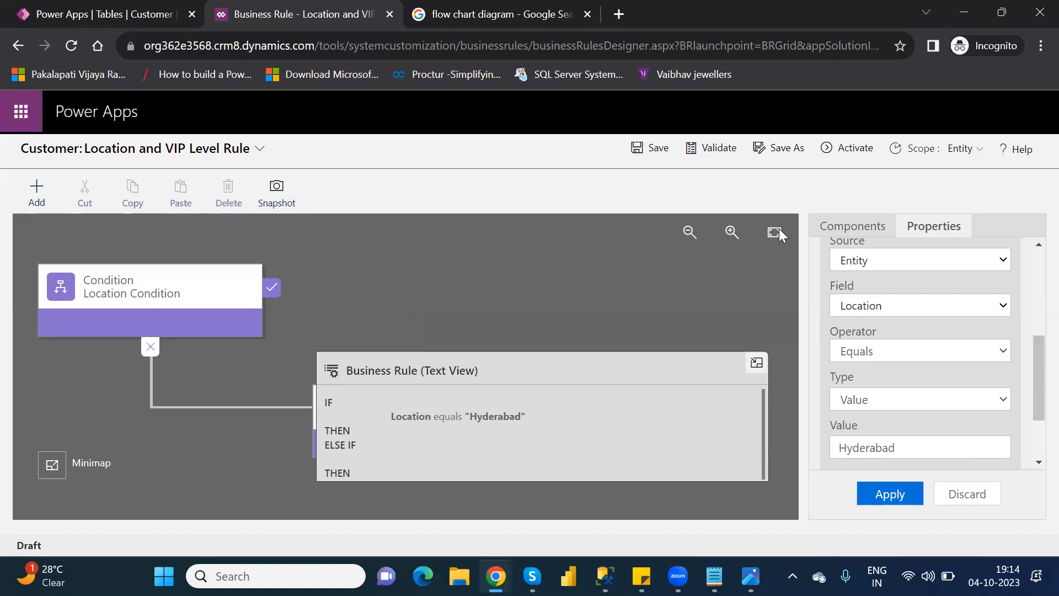
click(866, 236)
drag(905, 471, 292, 308)
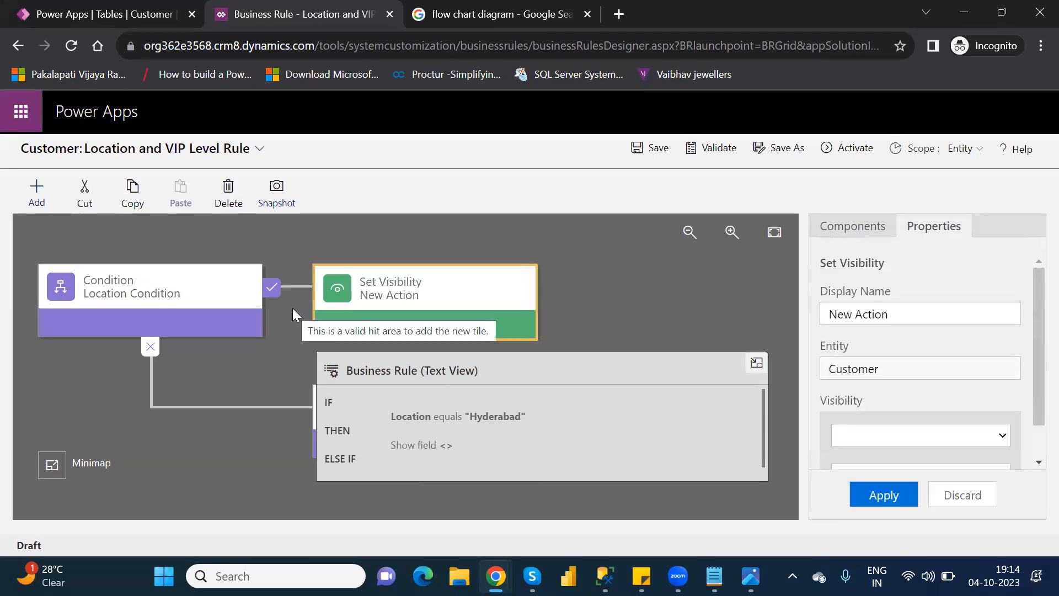
Step: Review and apply Location Condition's rule settings, and show the properties of the Set Visibility action
click(878, 229)
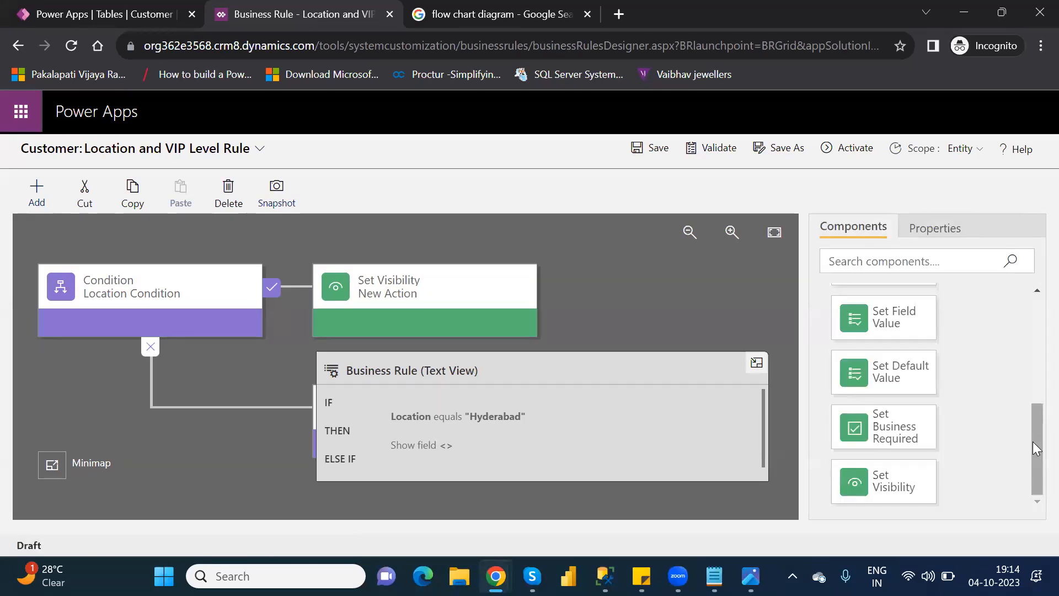
drag(1032, 431, 1036, 499)
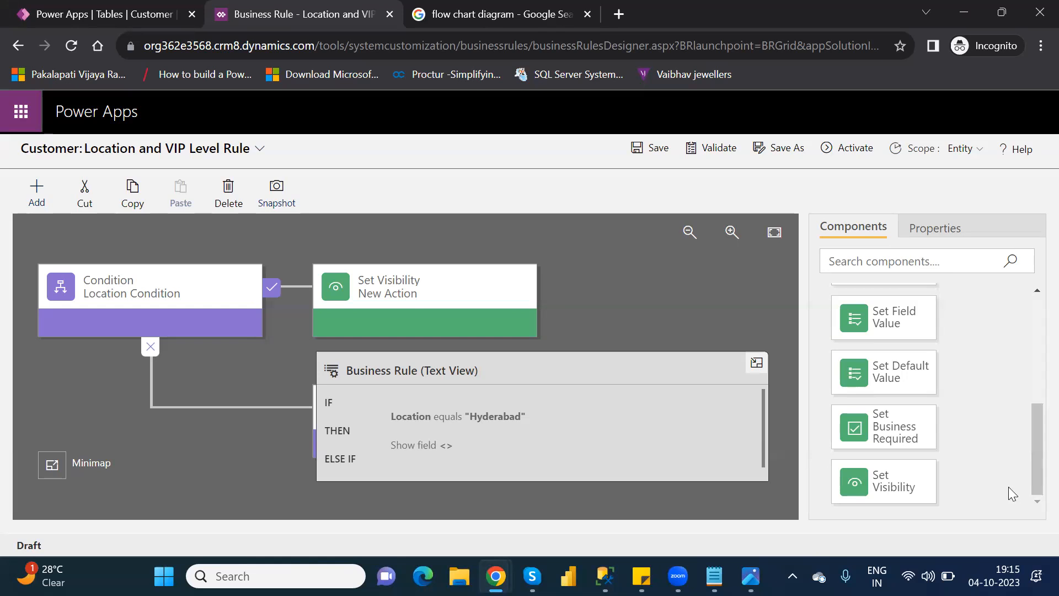
click(162, 286)
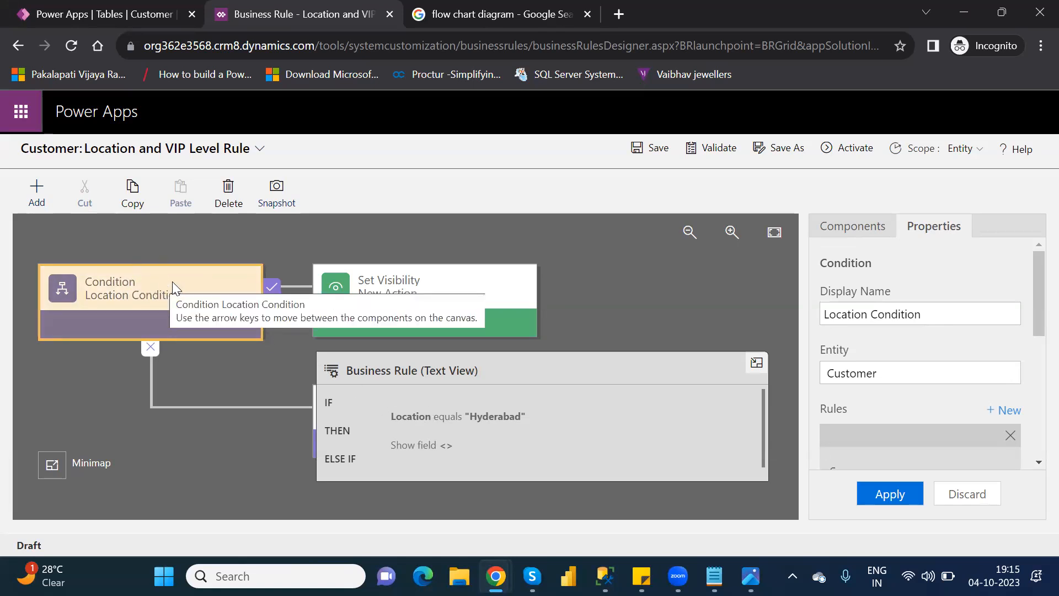
drag(1032, 303, 1032, 404)
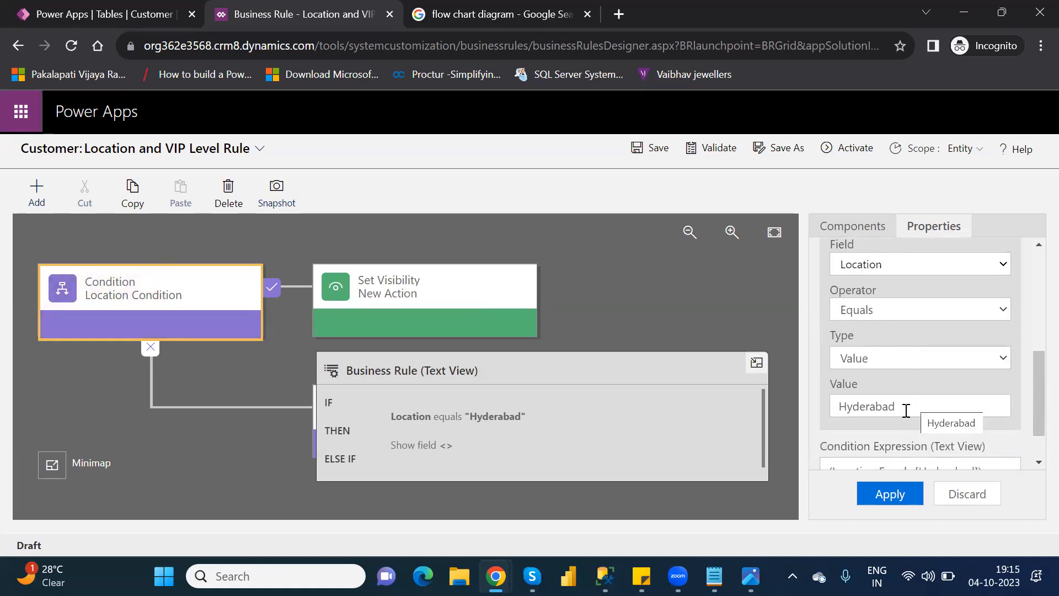
click(887, 497)
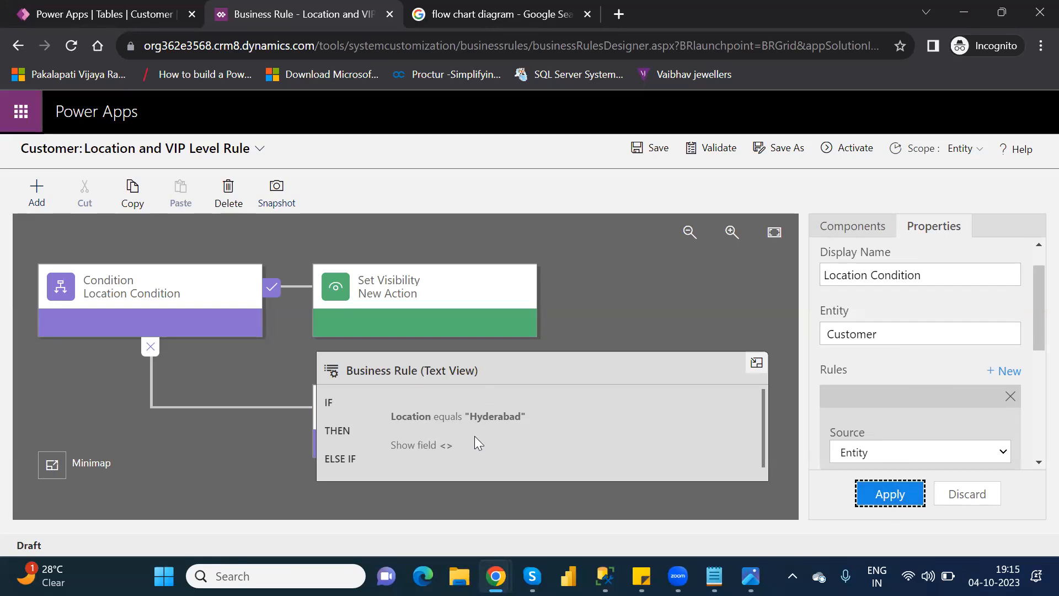
click(80, 268)
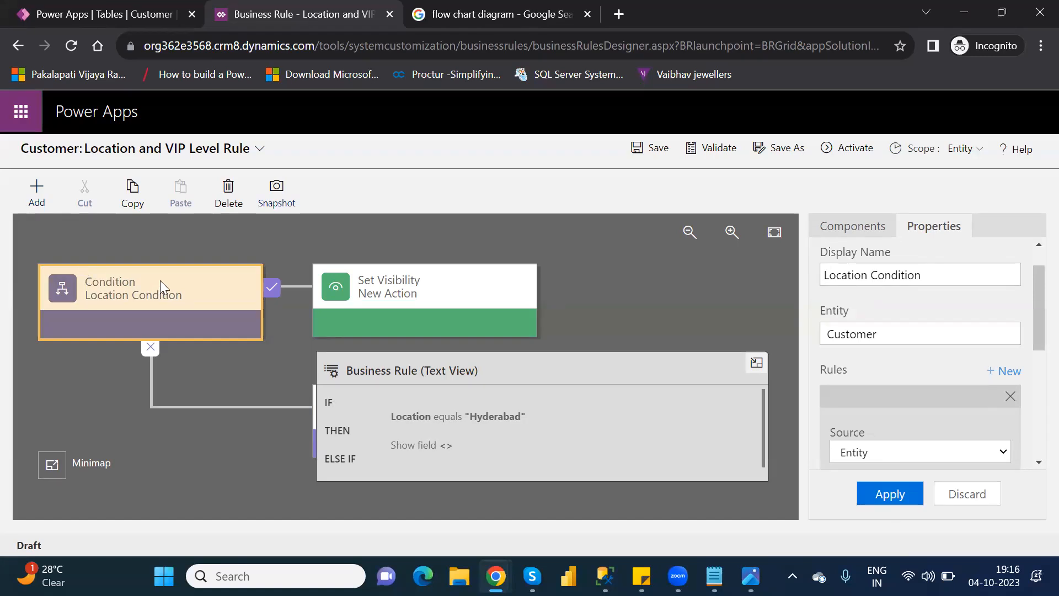
click(422, 284)
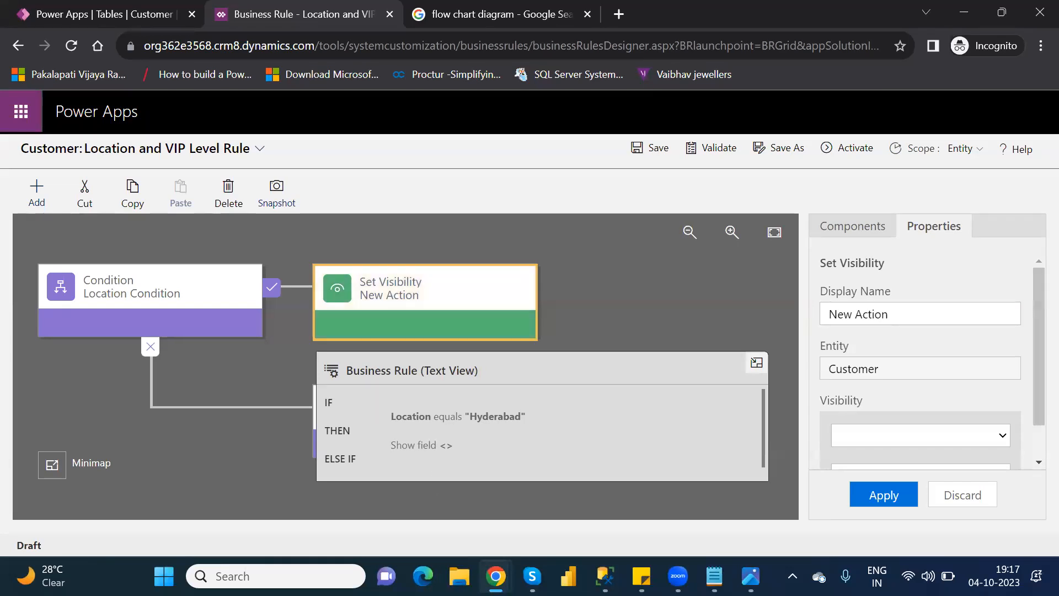
Step: Switch to Microsoft Edge, search for "powerapps.microsoft.com login", and sign in to Power Apps from the Microsoft Power Apps site
click(423, 575)
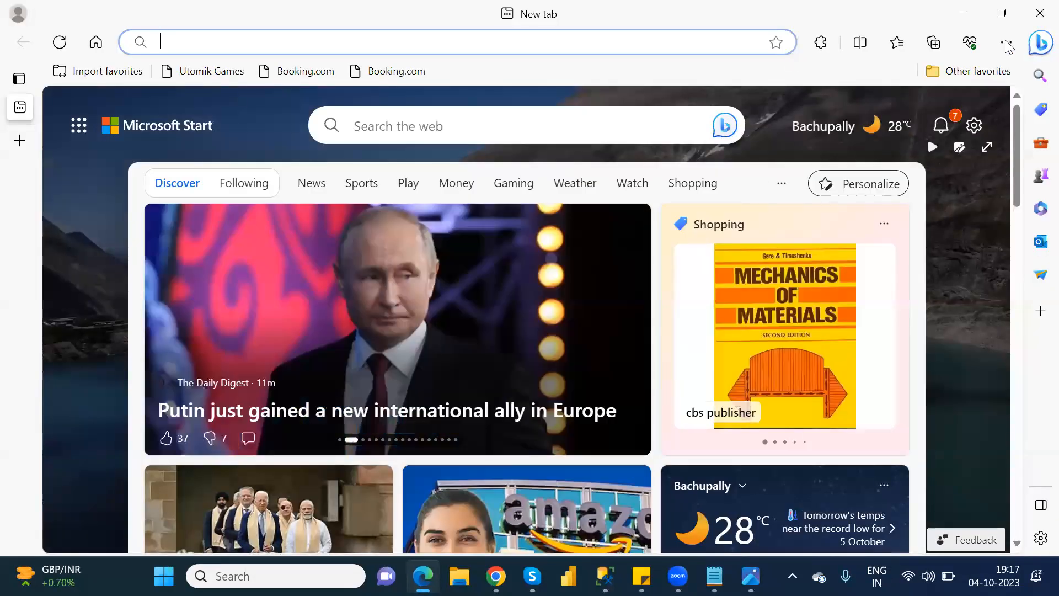
click(1006, 43)
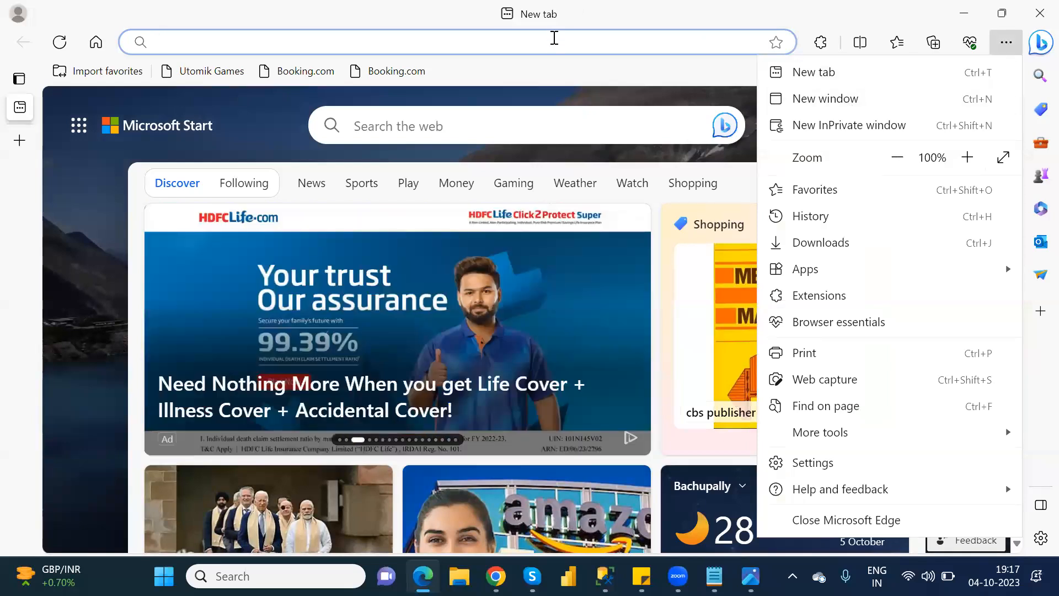
click(554, 39)
text(power)
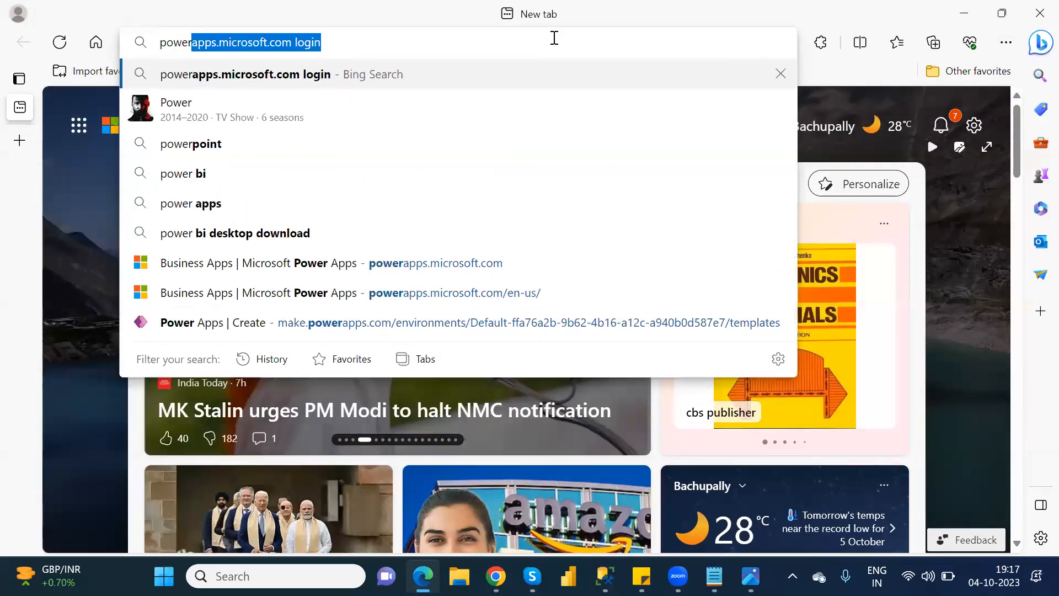
key(Return)
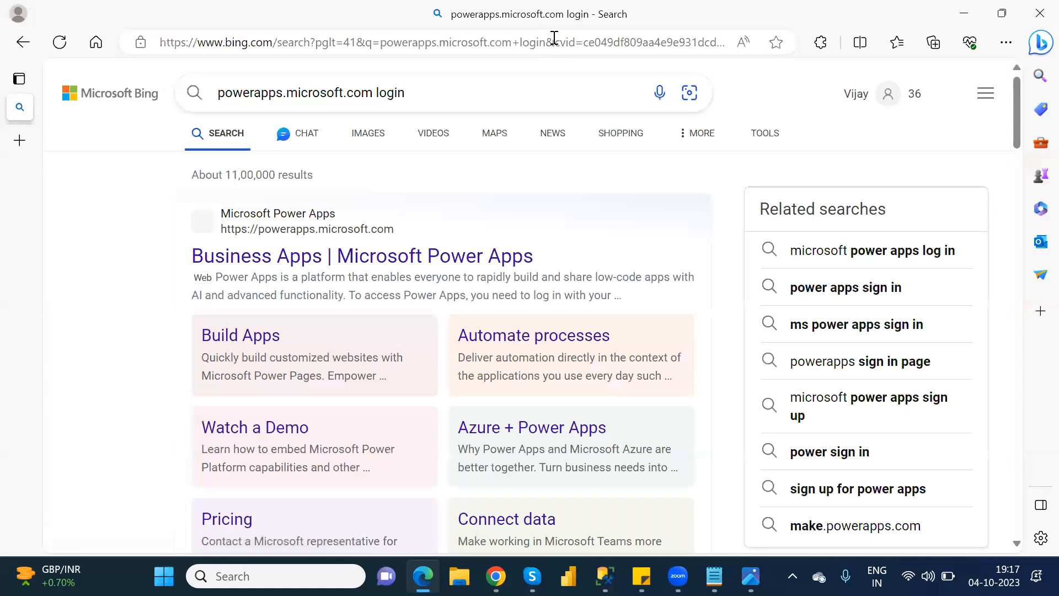
click(435, 260)
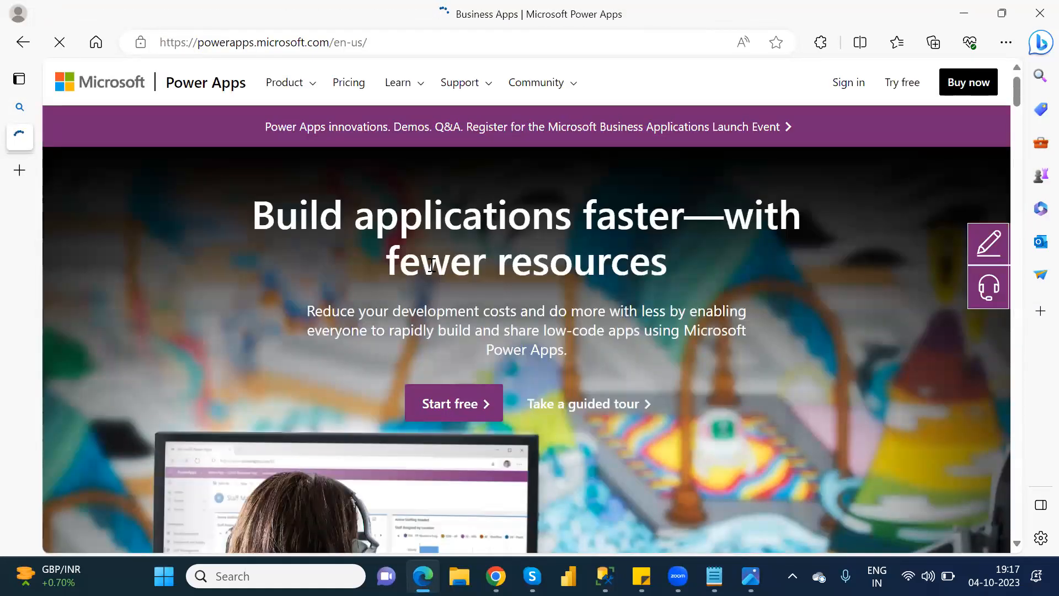
click(858, 82)
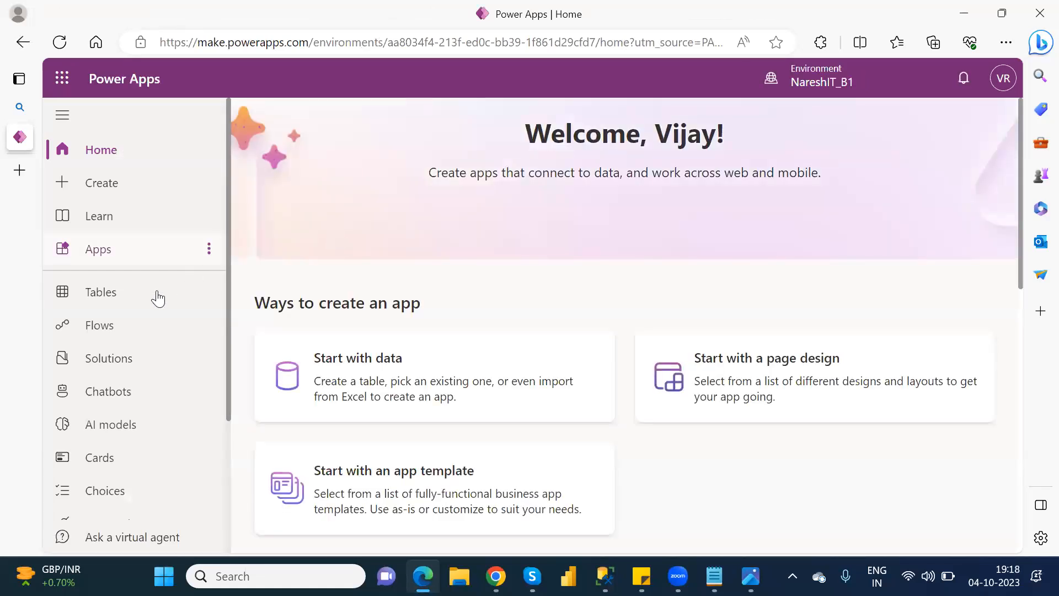
Step: Filter the environment's tables by "cust" and open the Customer table
click(138, 301)
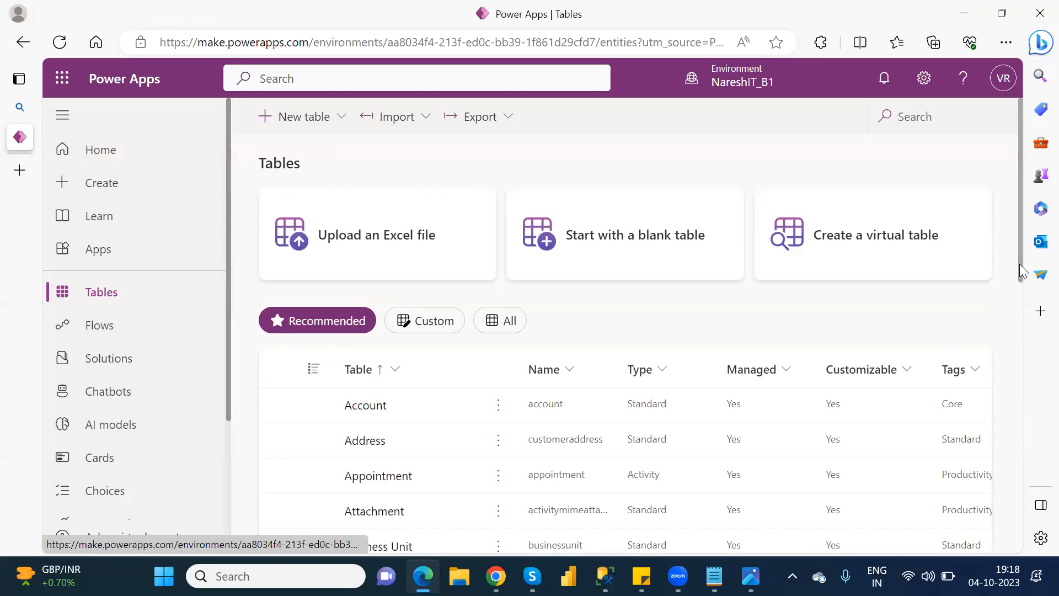
drag(1022, 279, 659, 551)
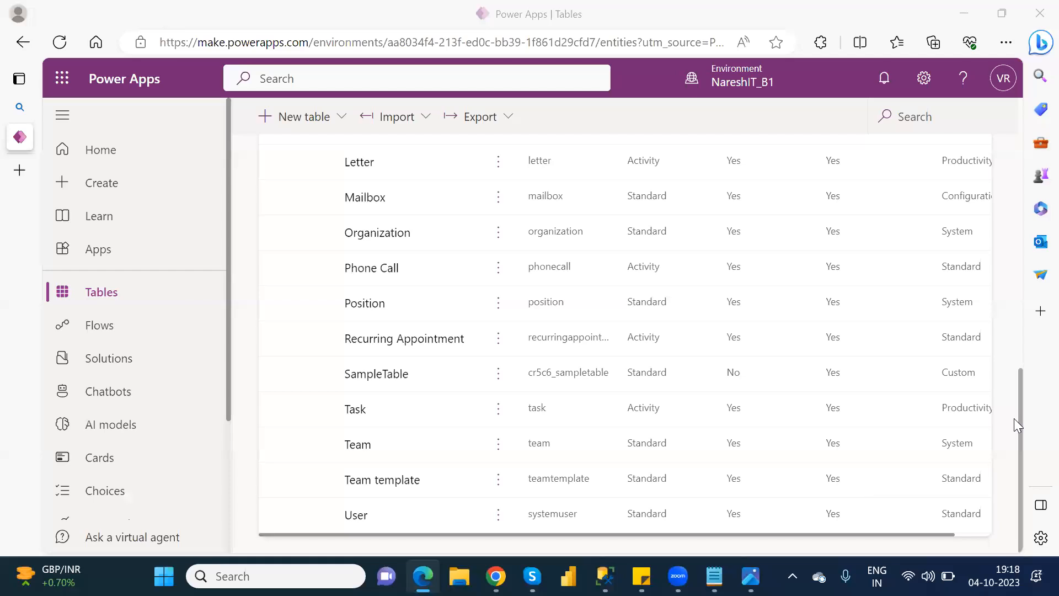
click(1017, 199)
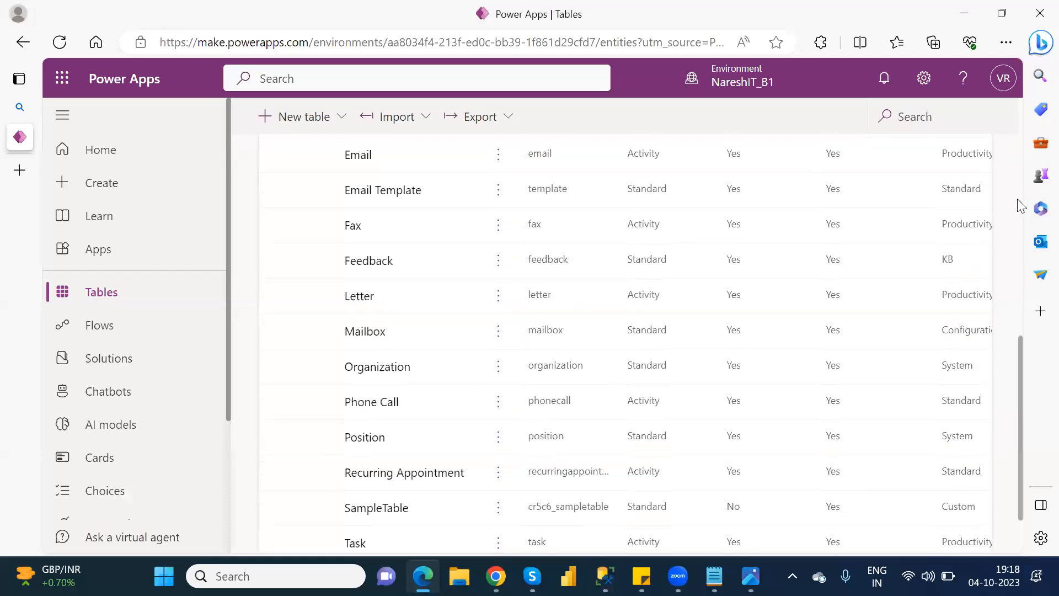
click(944, 118)
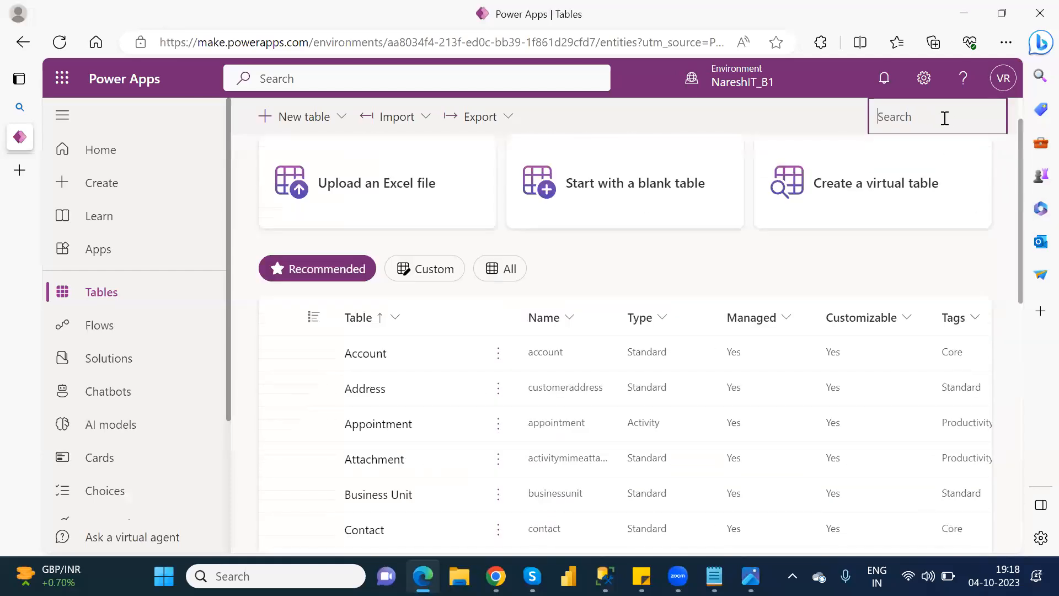
text(cust)
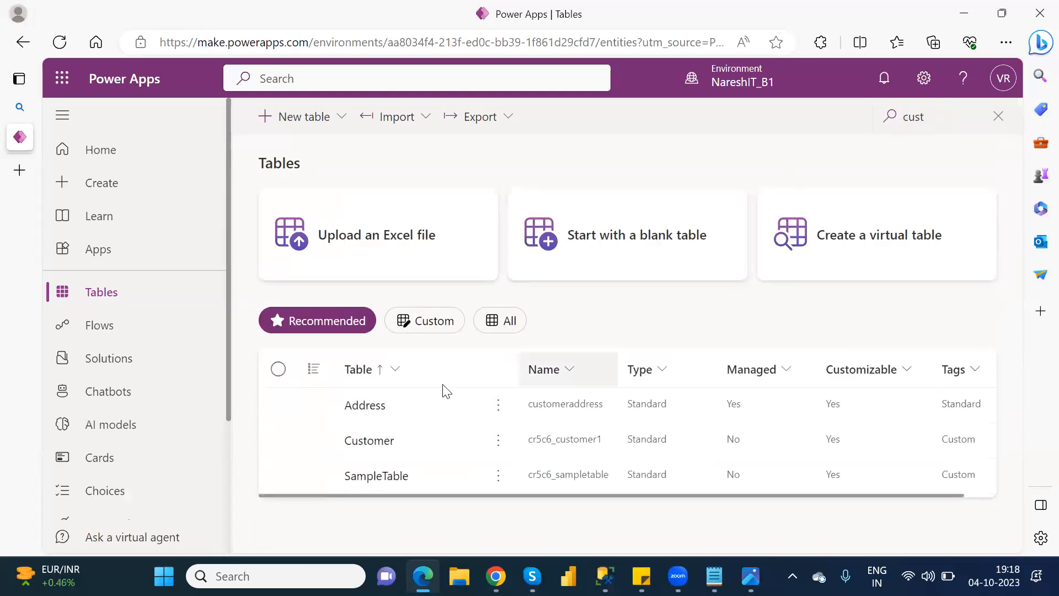
click(369, 441)
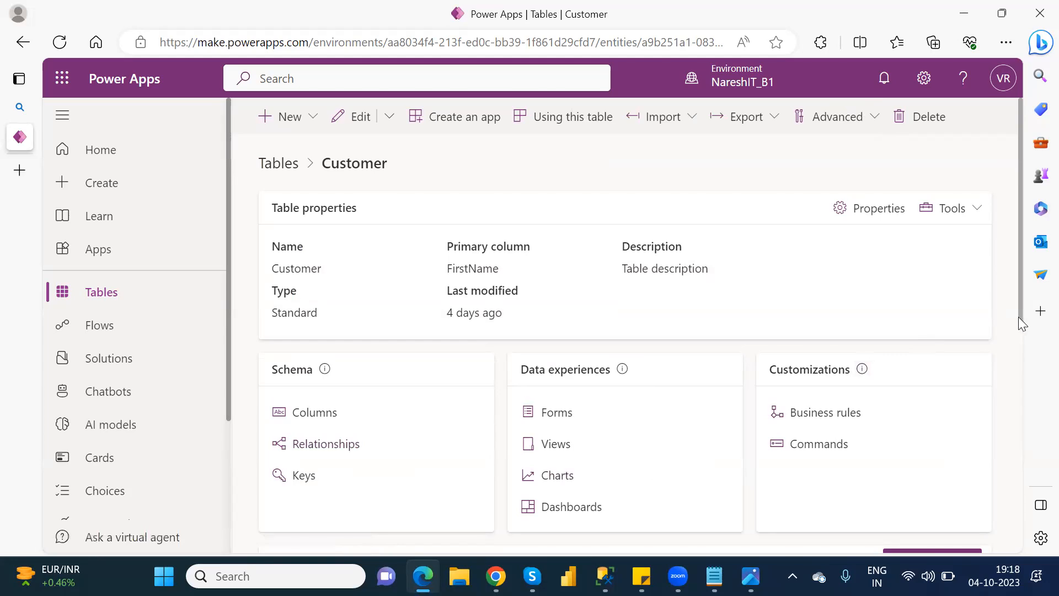
Step: Examine the Customer table's rows, including the additional rows in the full data view, and return to the table overview
scroll(1019, 314, down, 6)
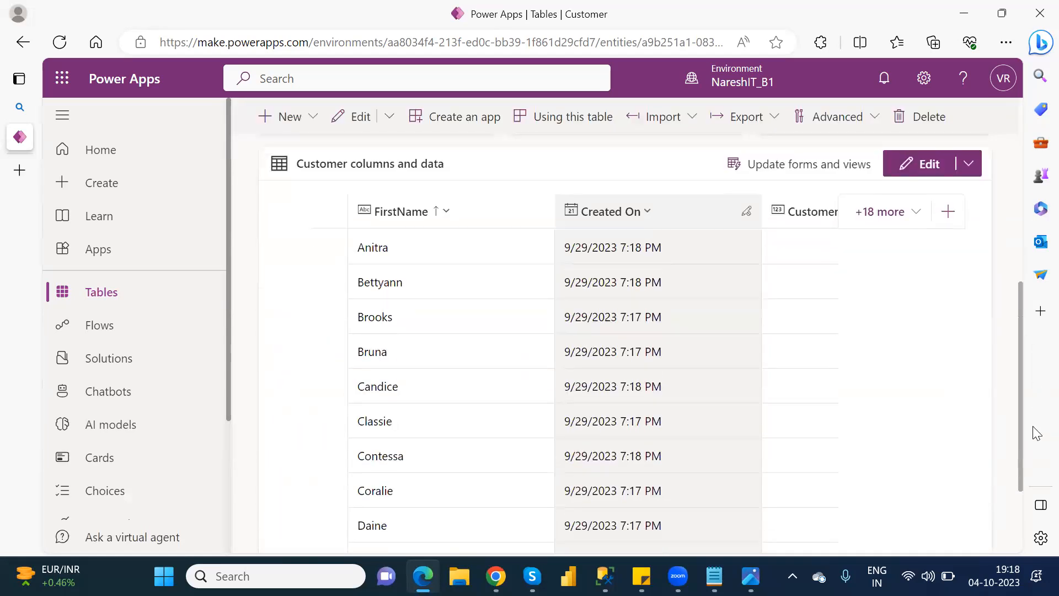
scroll(1025, 499, down, 3)
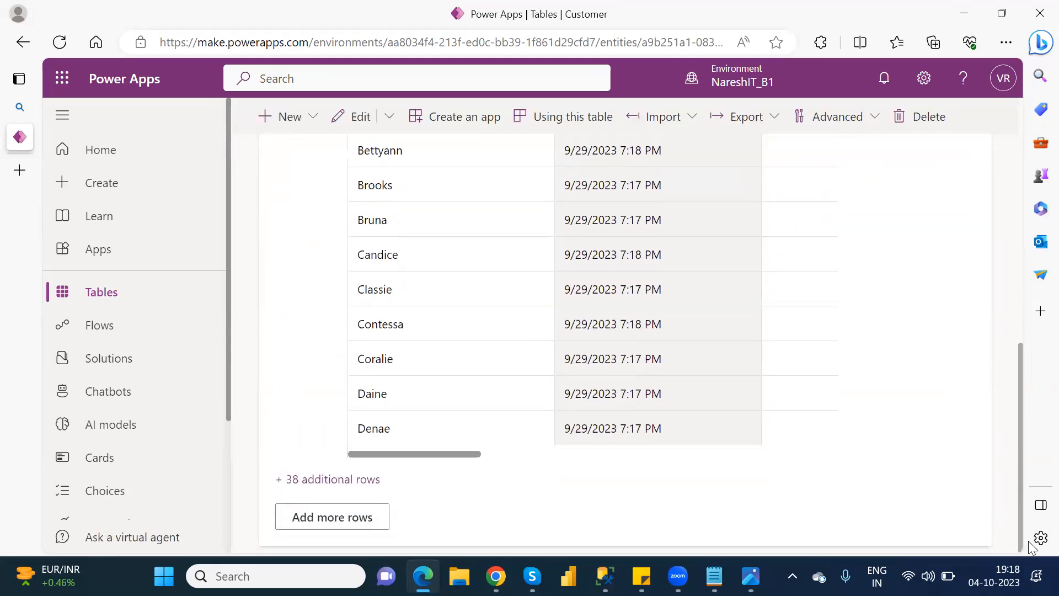
scroll(1028, 545, up, 2)
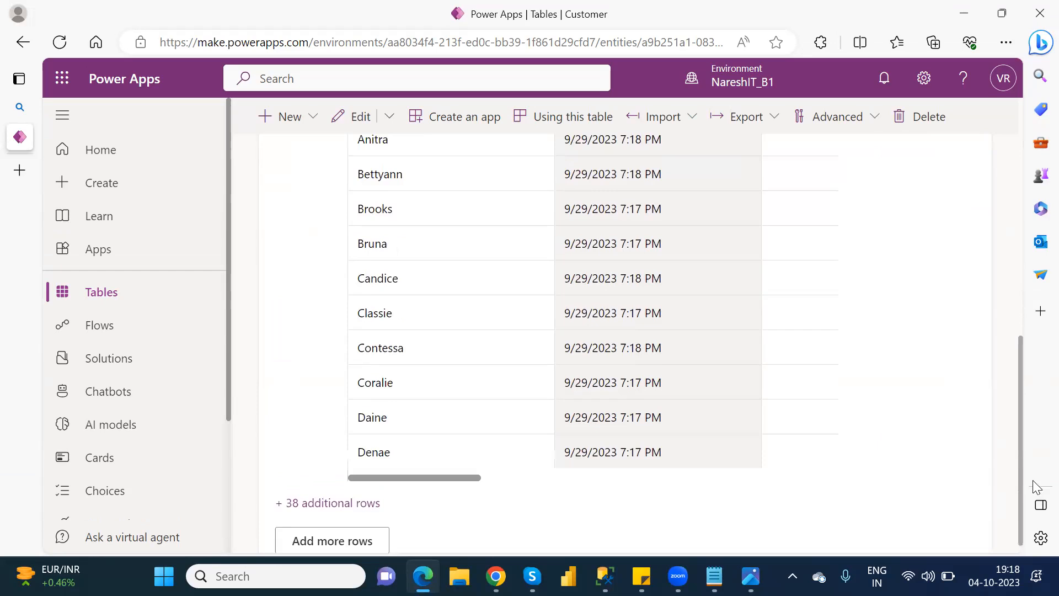
scroll(1035, 496, down, 3)
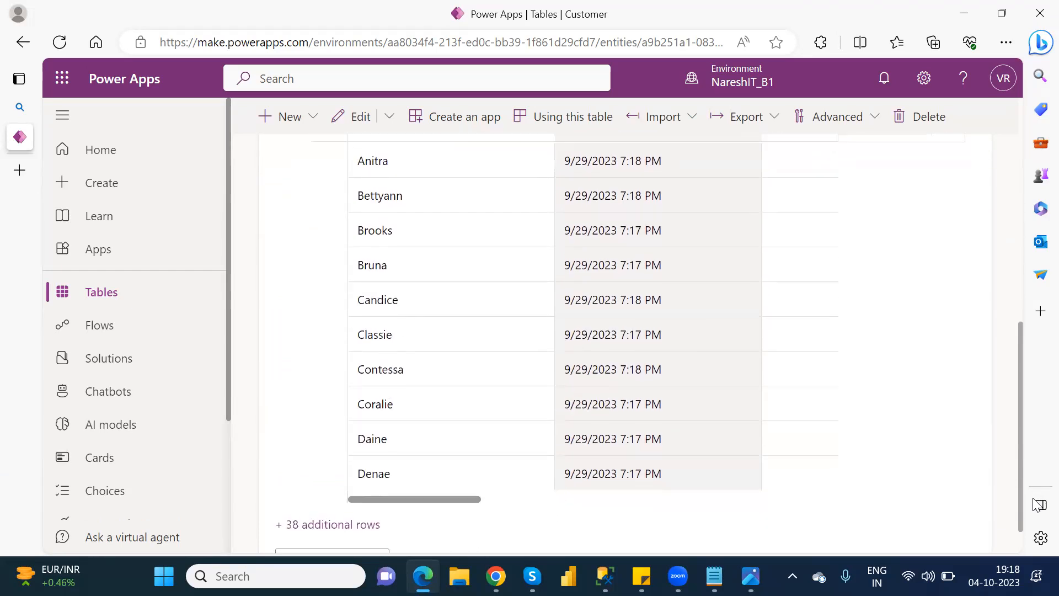
click(335, 523)
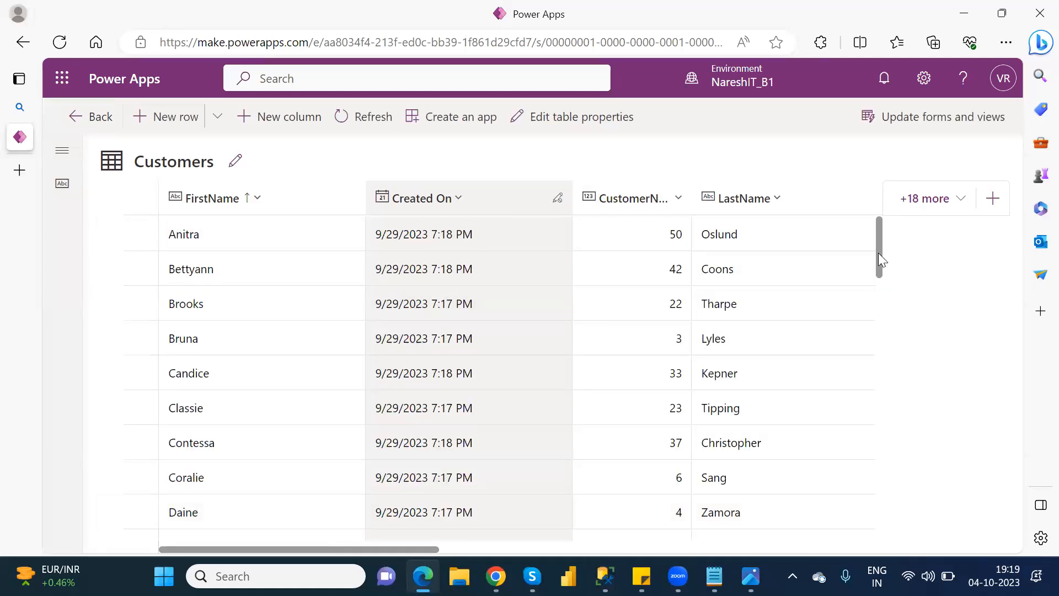
scroll(883, 286, down, 3)
scroll(890, 292, down, 2)
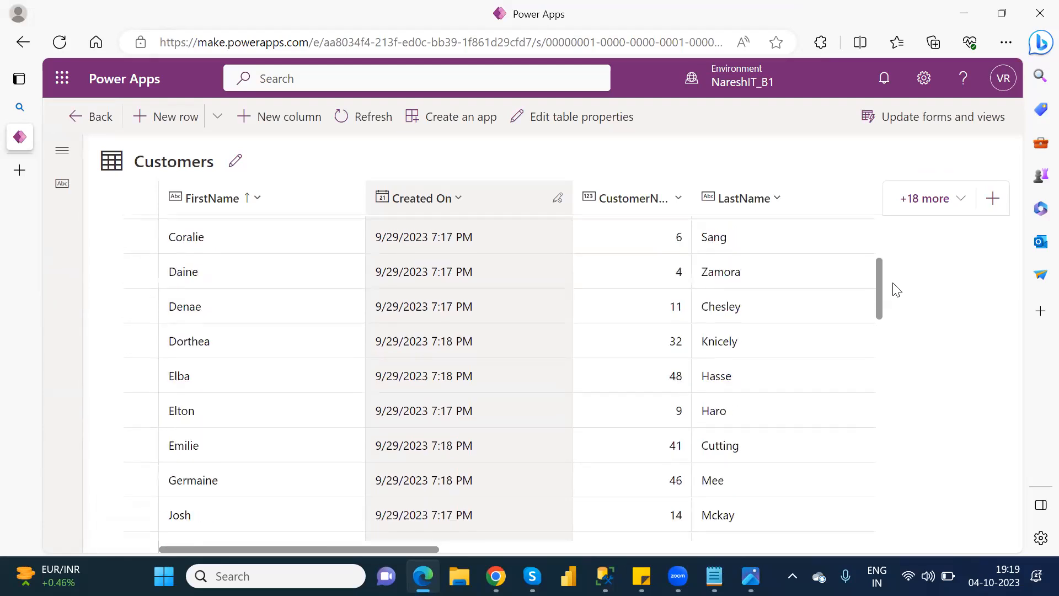
scroll(898, 265, up, 5)
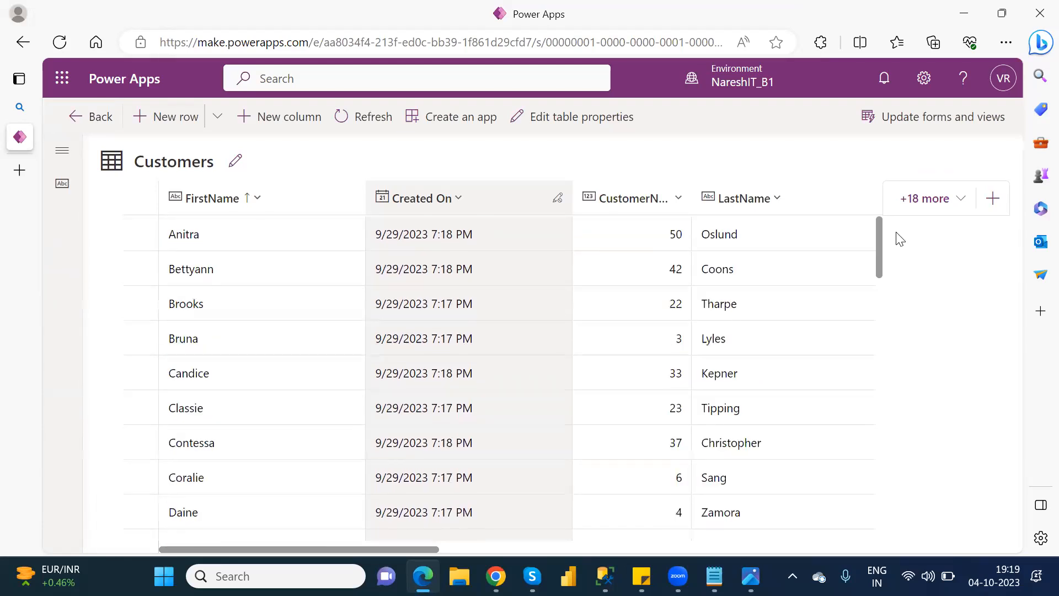
click(101, 117)
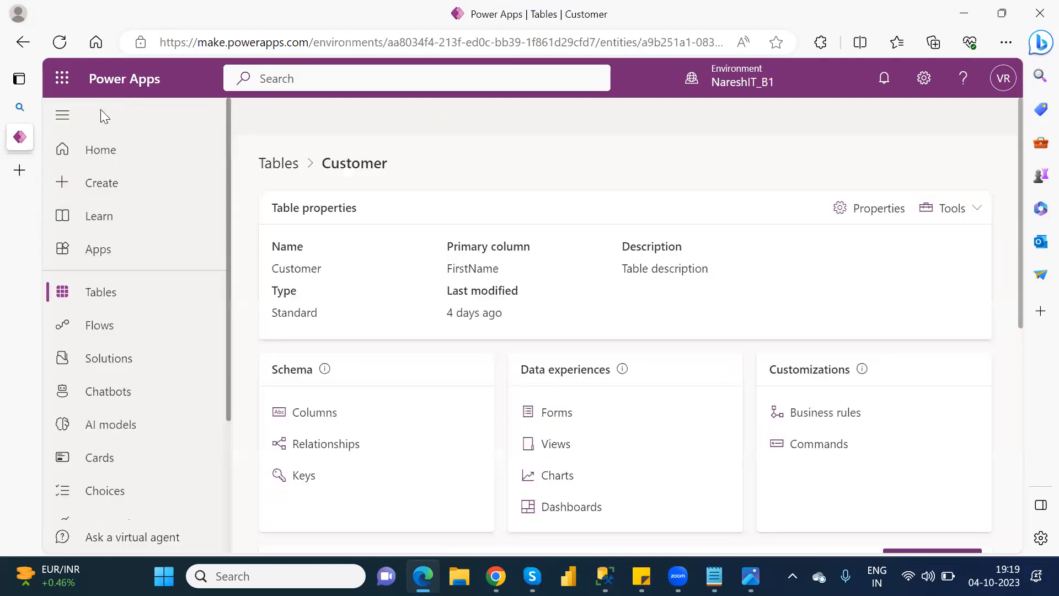
Step: Examine the fields on the Customer table's main Customer Form, and switch back to the business rule designer in Chrome
click(553, 414)
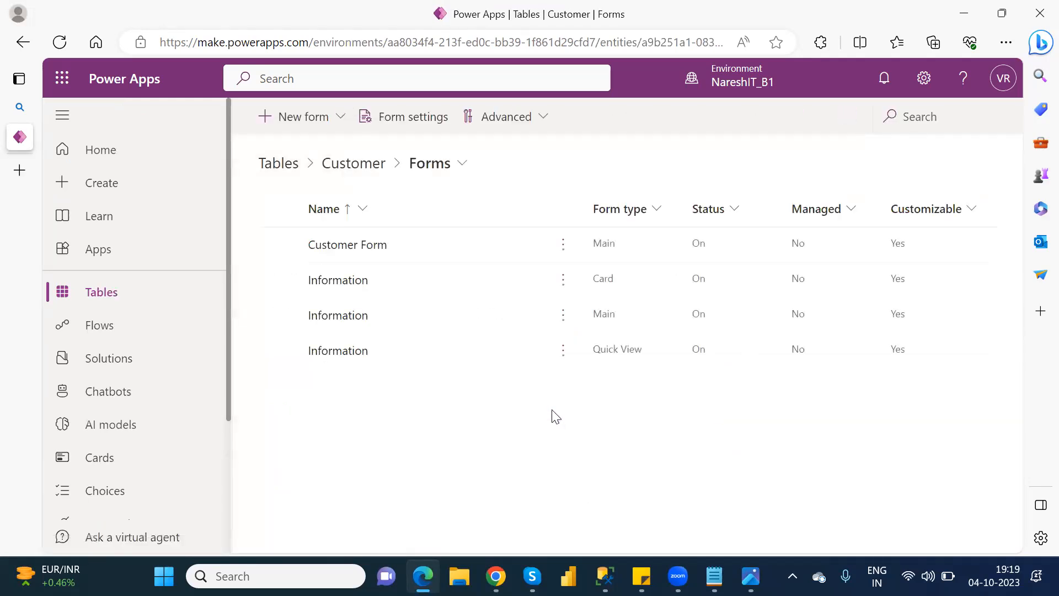
click(342, 246)
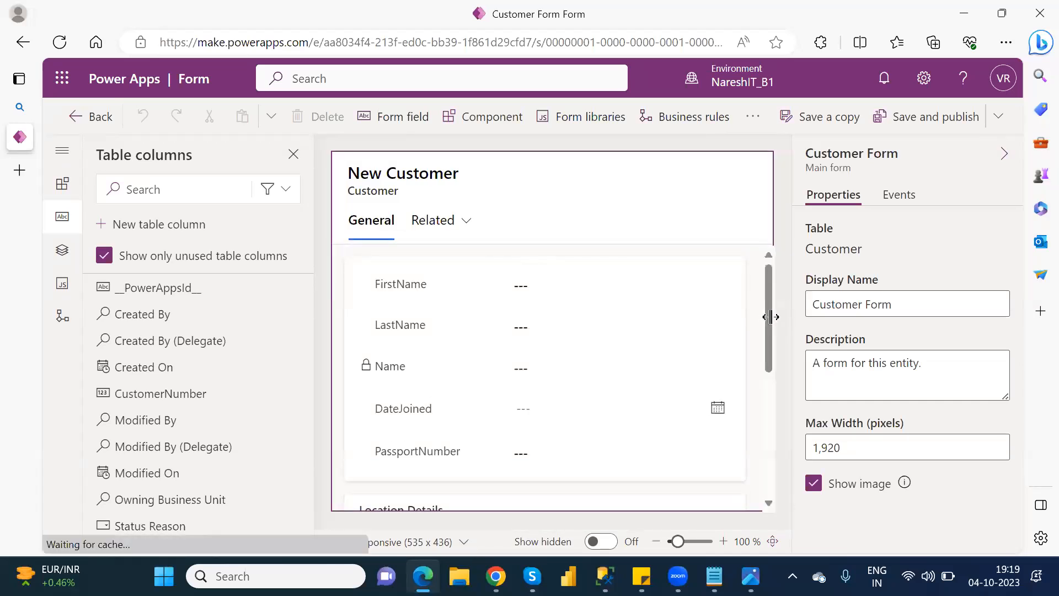
drag(767, 327, 790, 453)
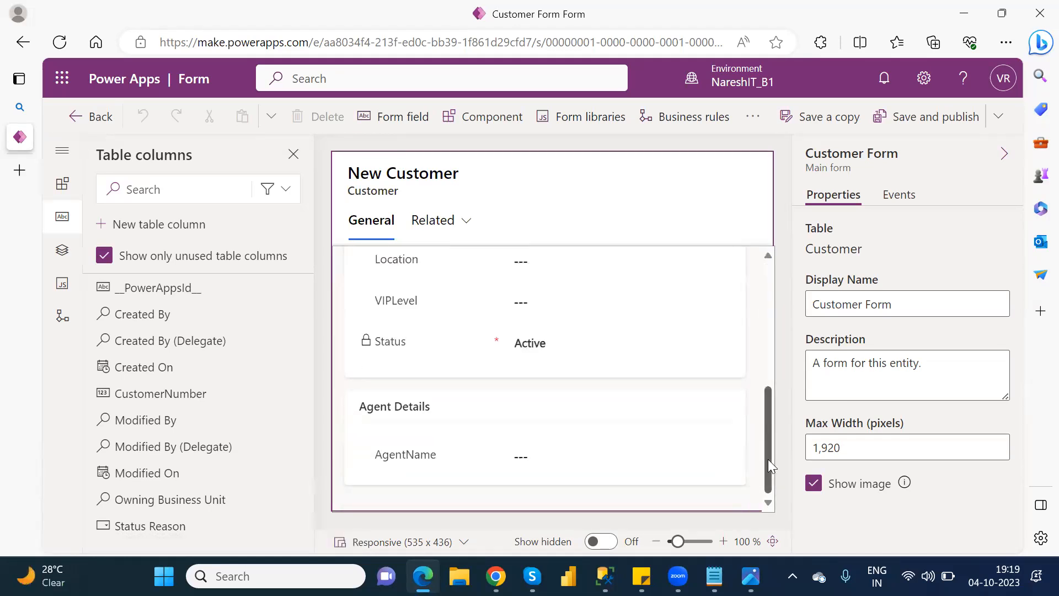
drag(767, 392, 766, 311)
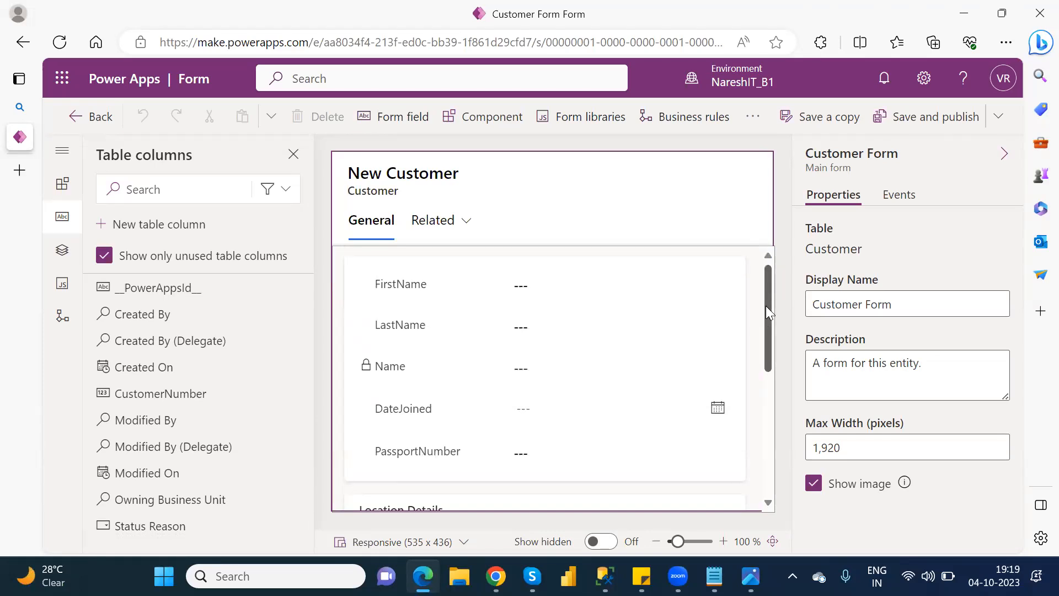
click(1036, 17)
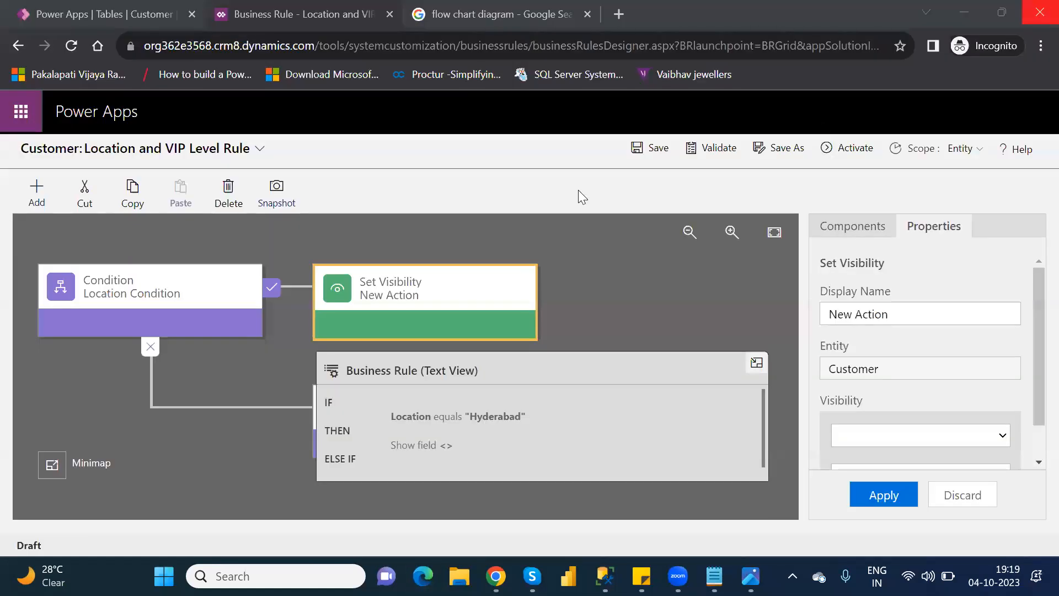
Step: Configure the Set Visibility action with the AgentName field and visibility No, and apply it
click(466, 294)
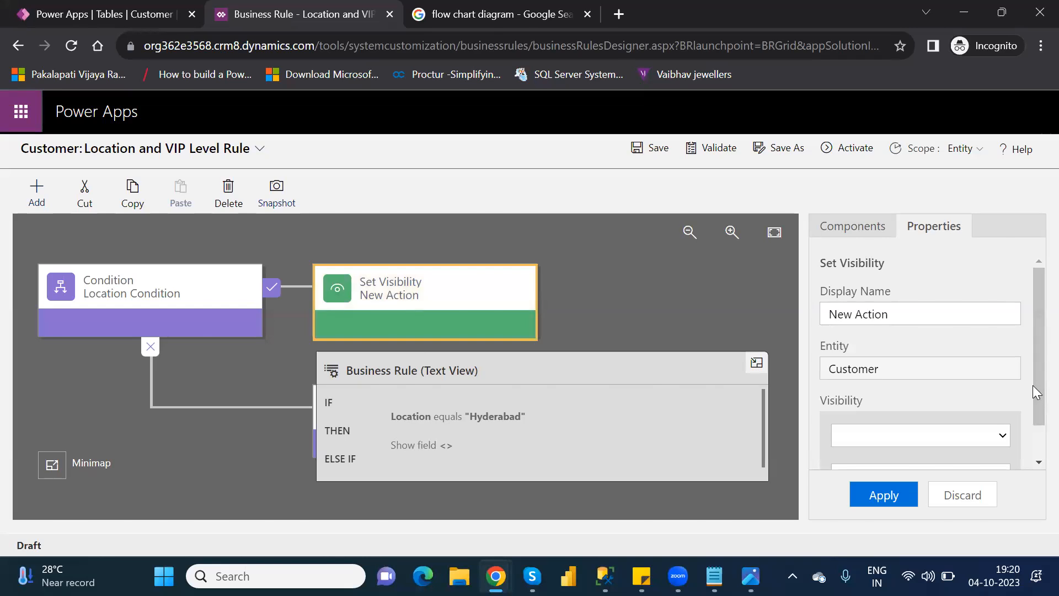
drag(1032, 399, 1033, 467)
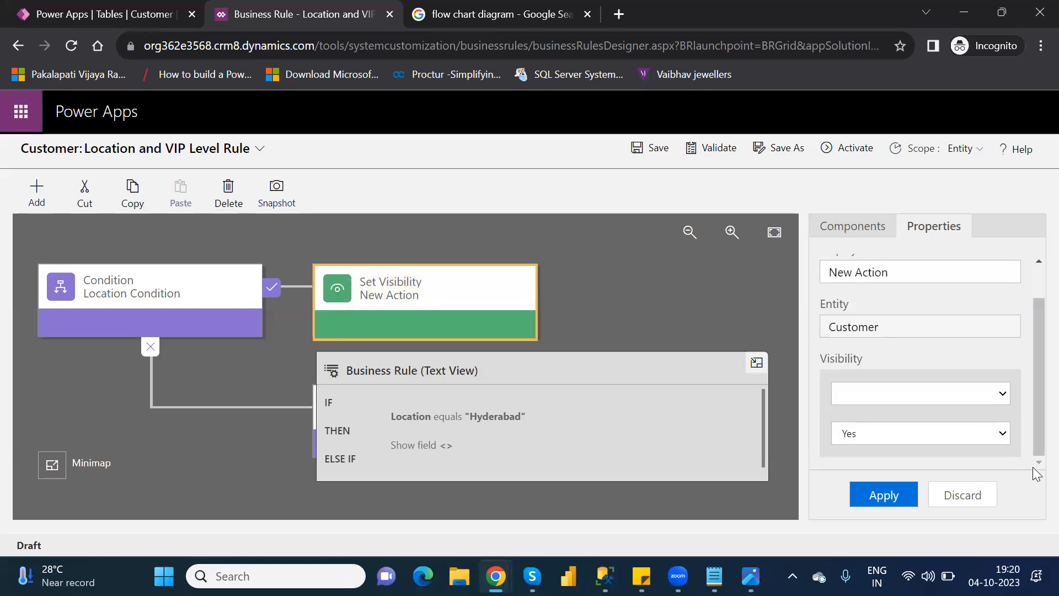
click(917, 395)
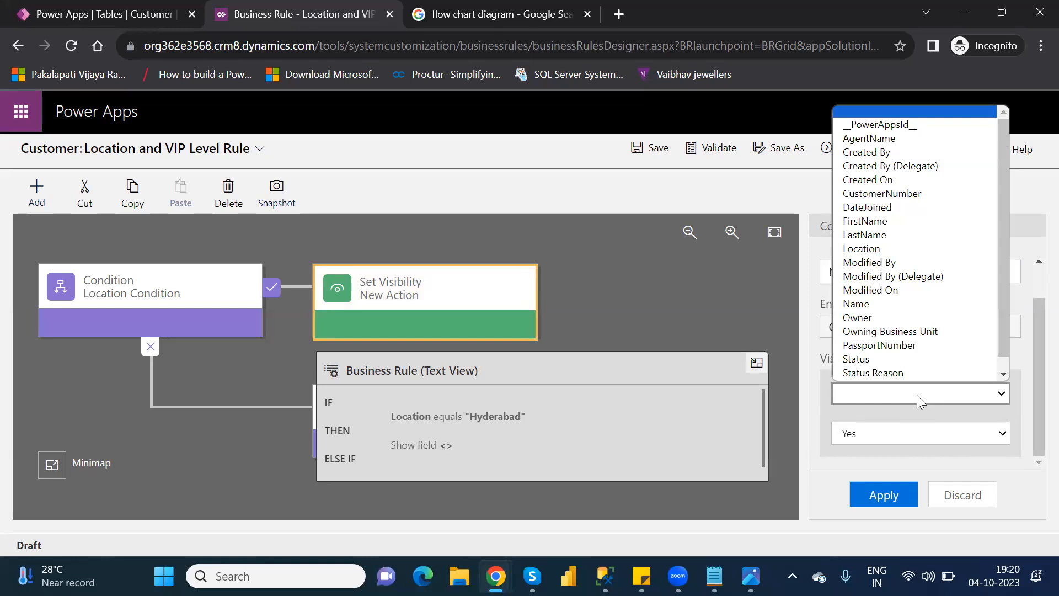
scroll(913, 331, down, 1)
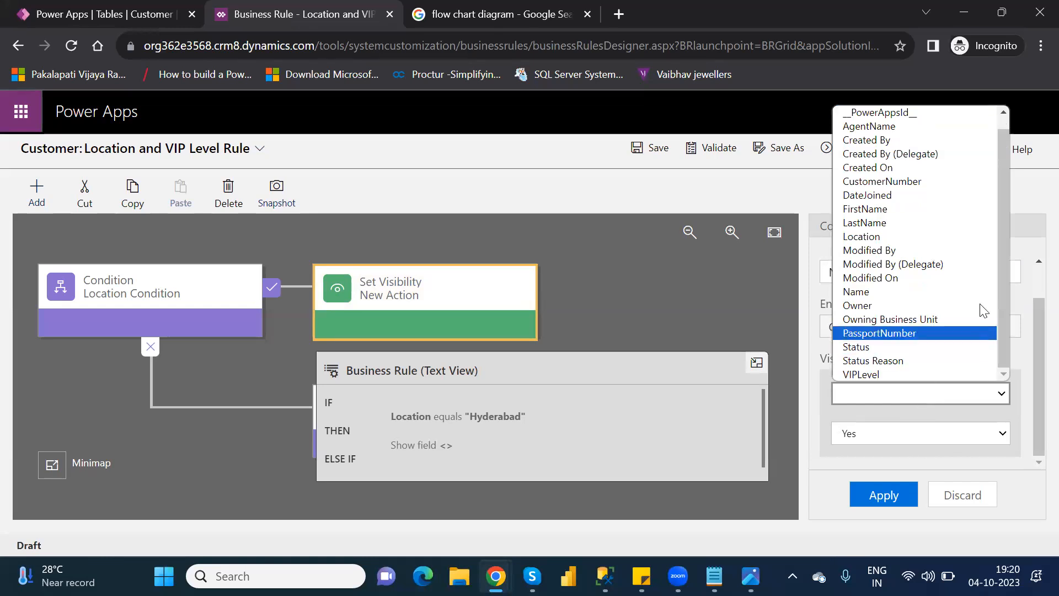
click(881, 128)
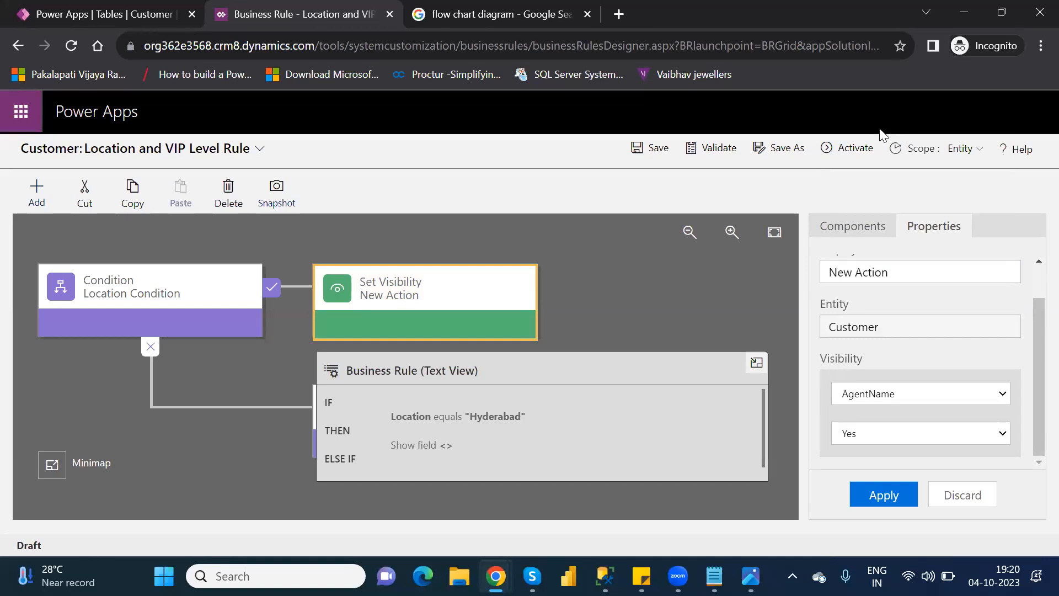
click(880, 436)
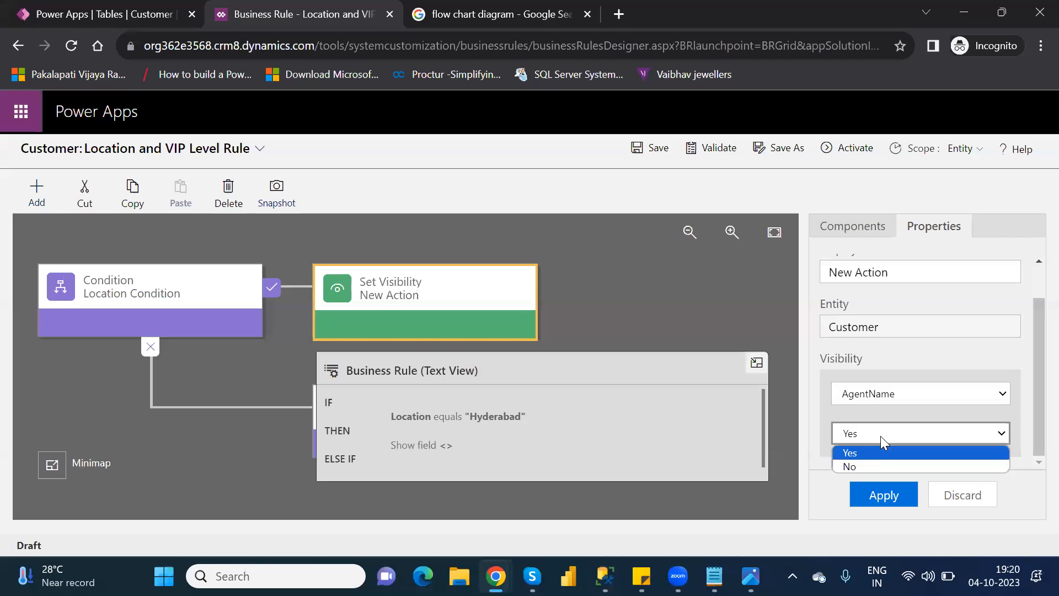
click(868, 466)
click(886, 497)
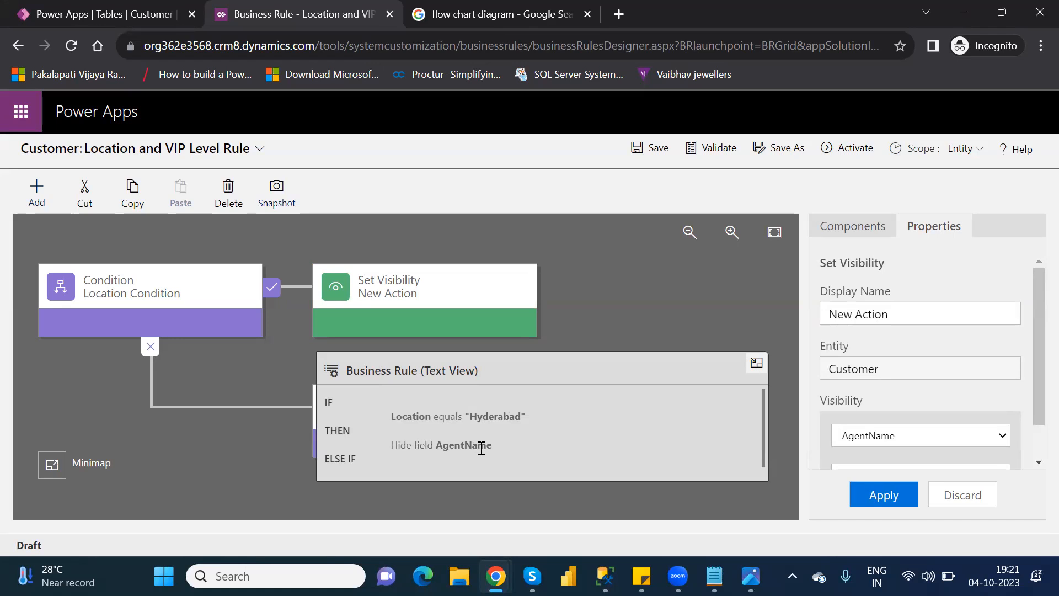
Step: Try to save the rule, and delete the unconfigured New Condition from Location Condition's false branch
click(661, 150)
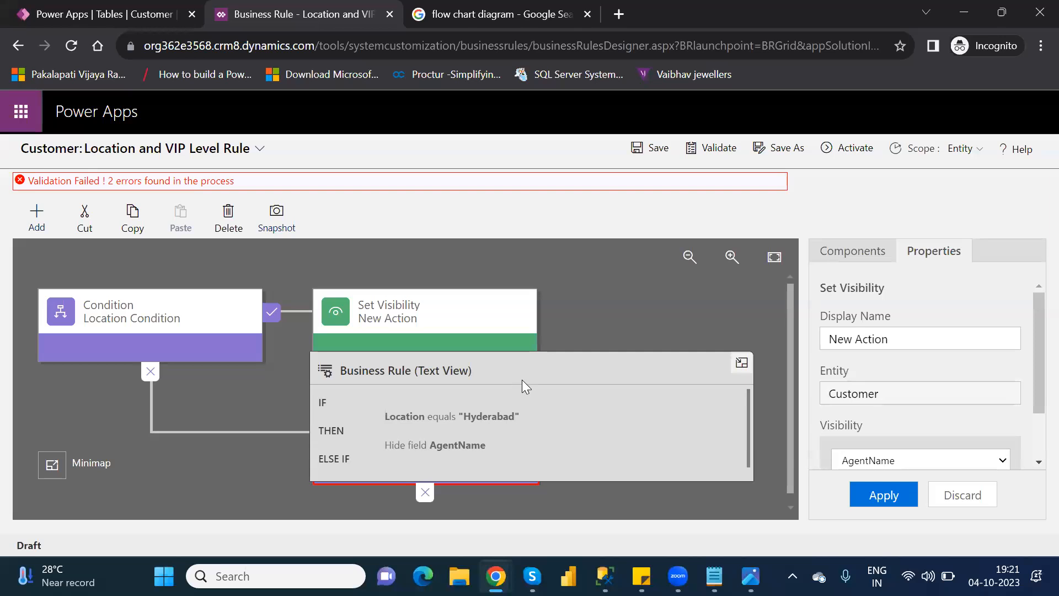
click(741, 363)
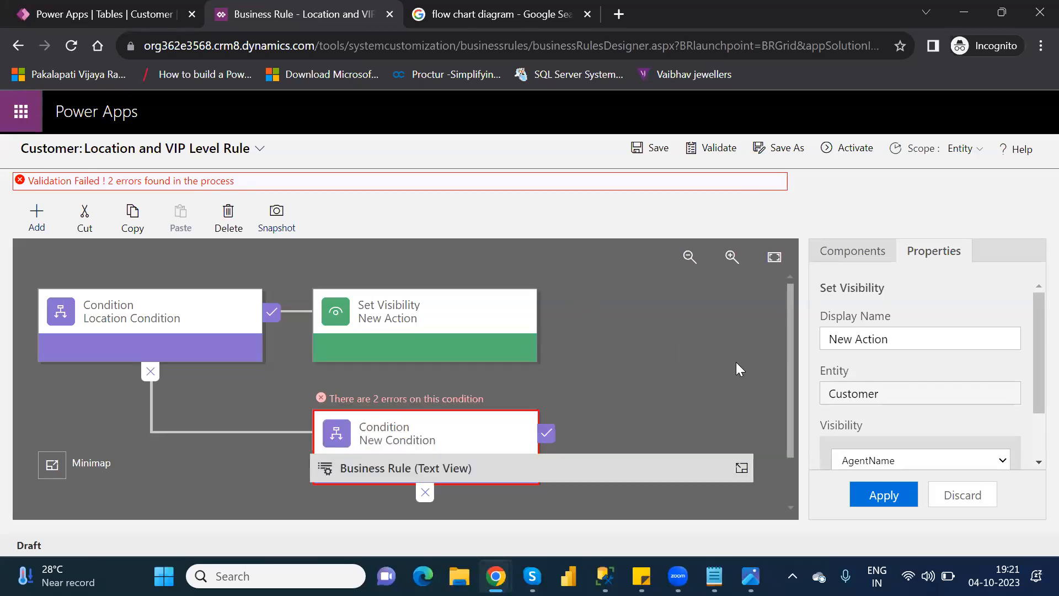
click(440, 423)
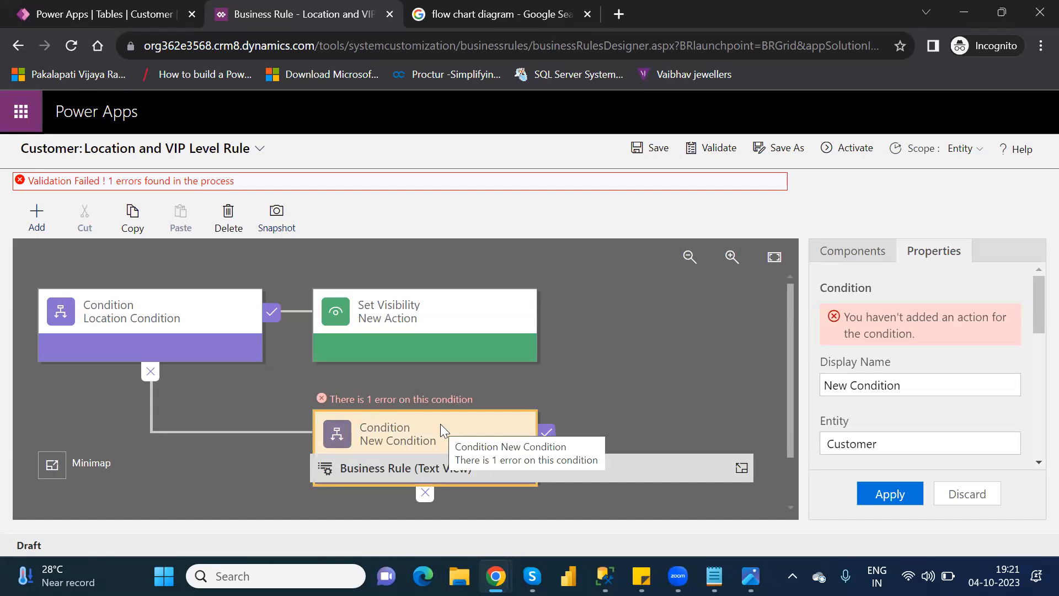
key(Delete)
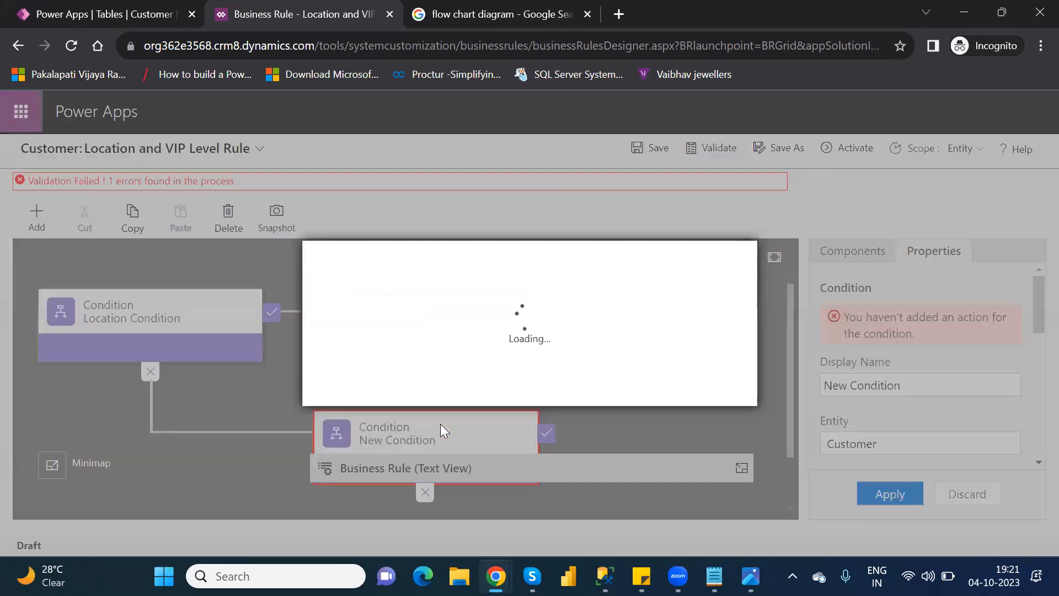
click(628, 386)
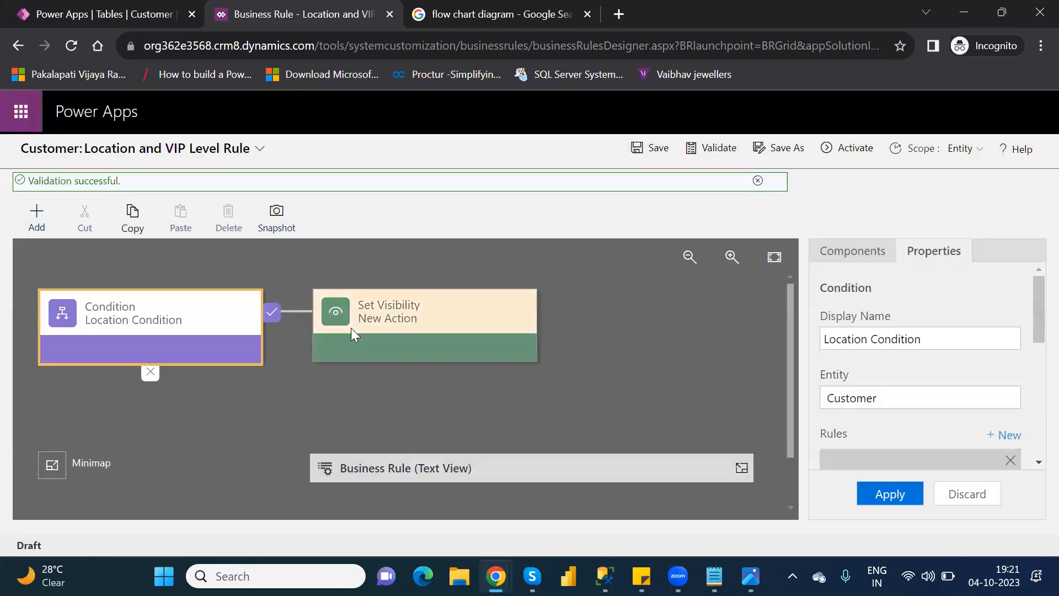
Step: Save the Location and VIP Level Rule and activate it, confirming the activation
click(657, 153)
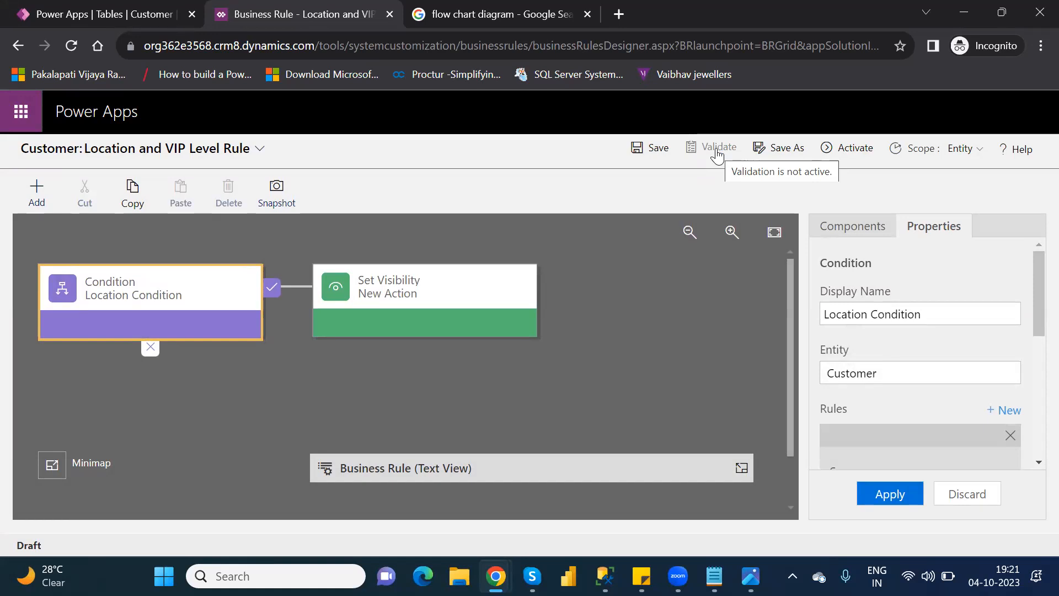
click(851, 155)
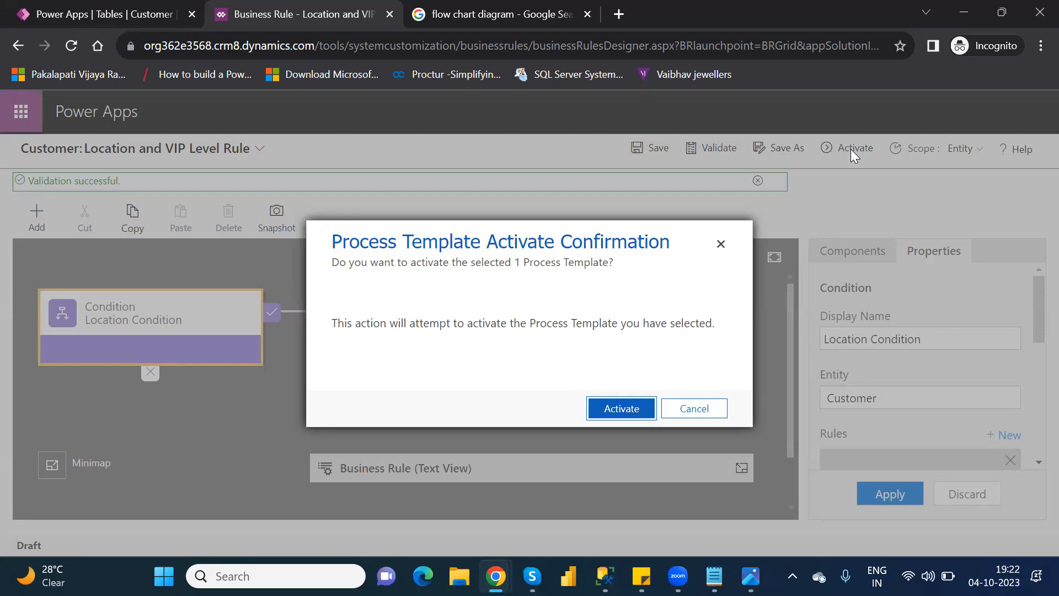
click(619, 409)
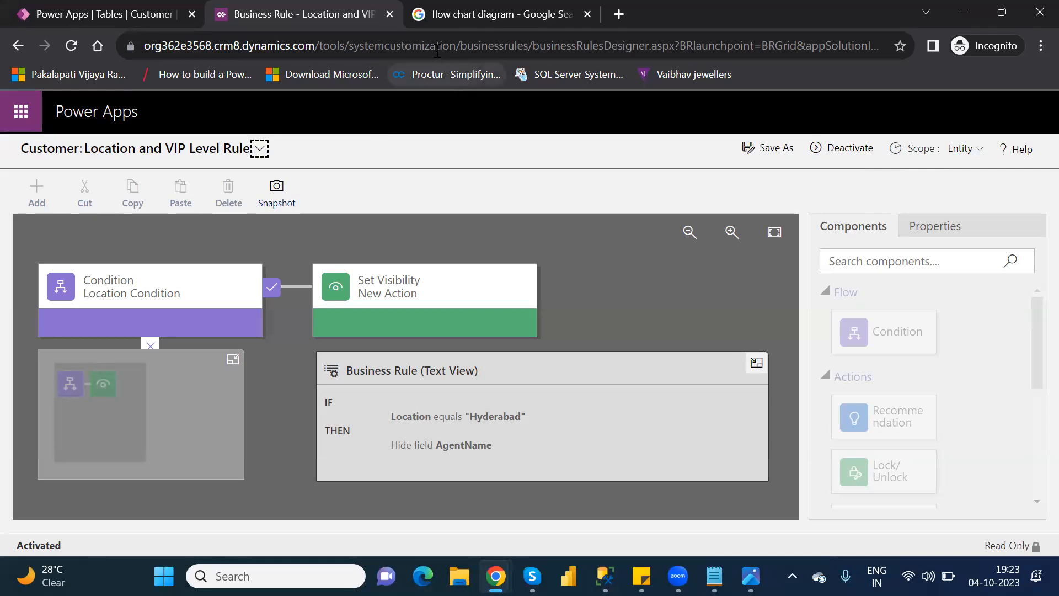
Step: Close the business rule designer, finish the rule editing session, and reload the Customer table's business rules list
click(397, 14)
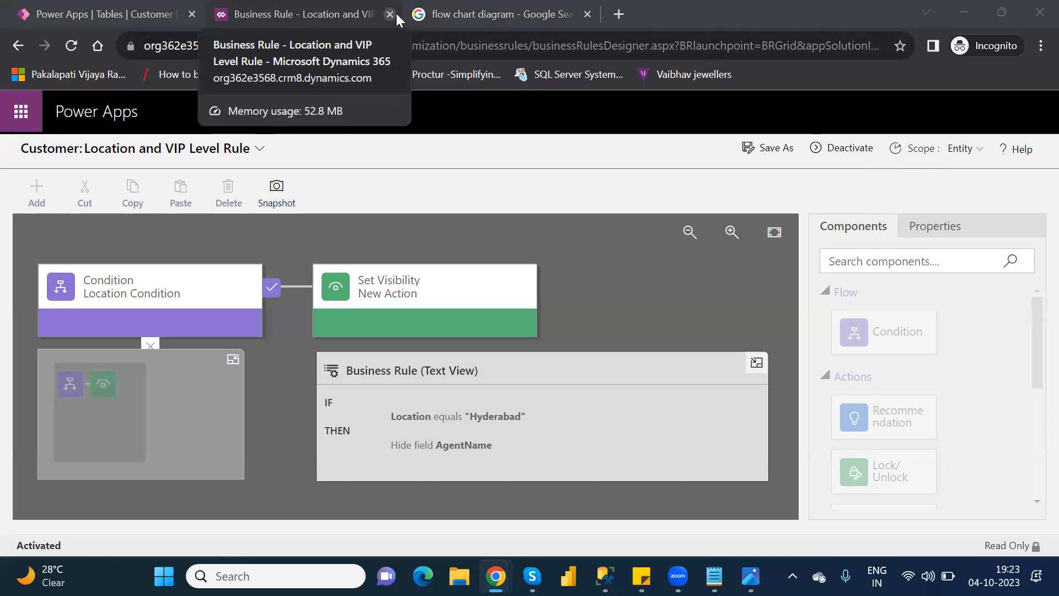
click(393, 14)
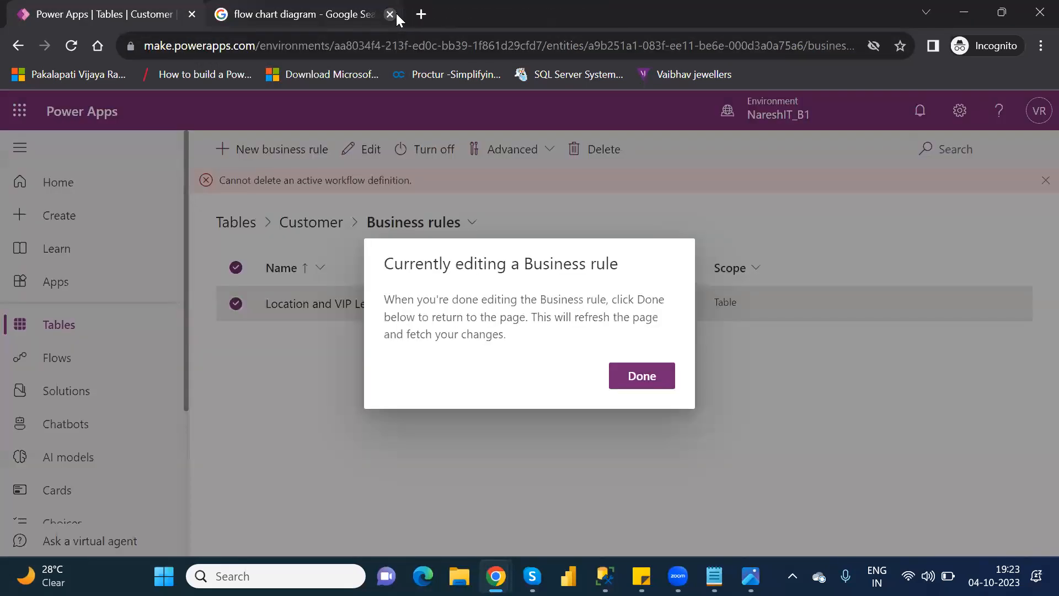
click(642, 376)
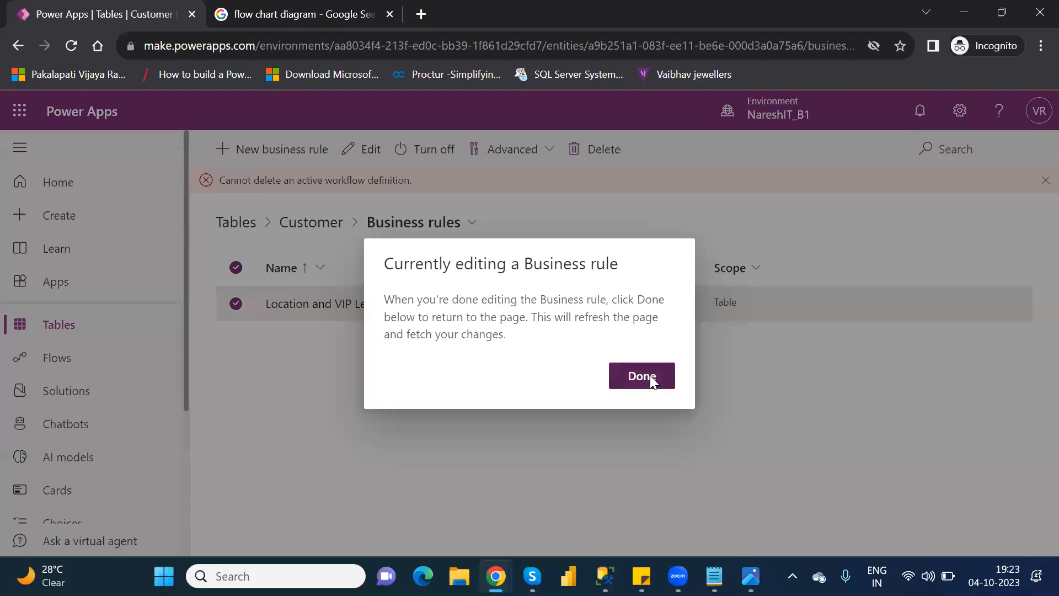
click(71, 46)
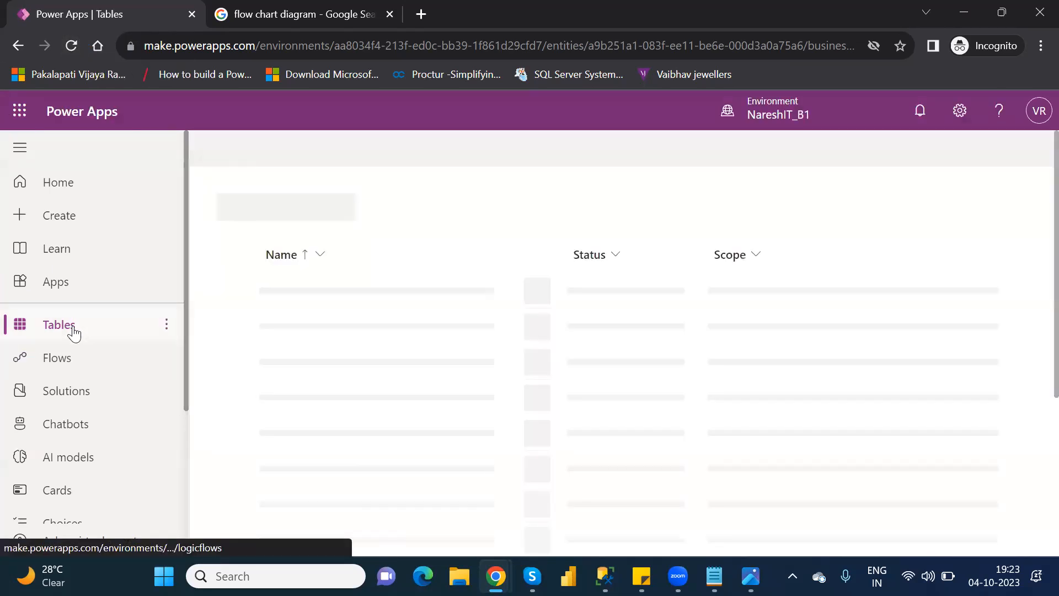
Step: Filter the environment's tables by "cust" in Chrome and open the Customer table from the results
click(71, 330)
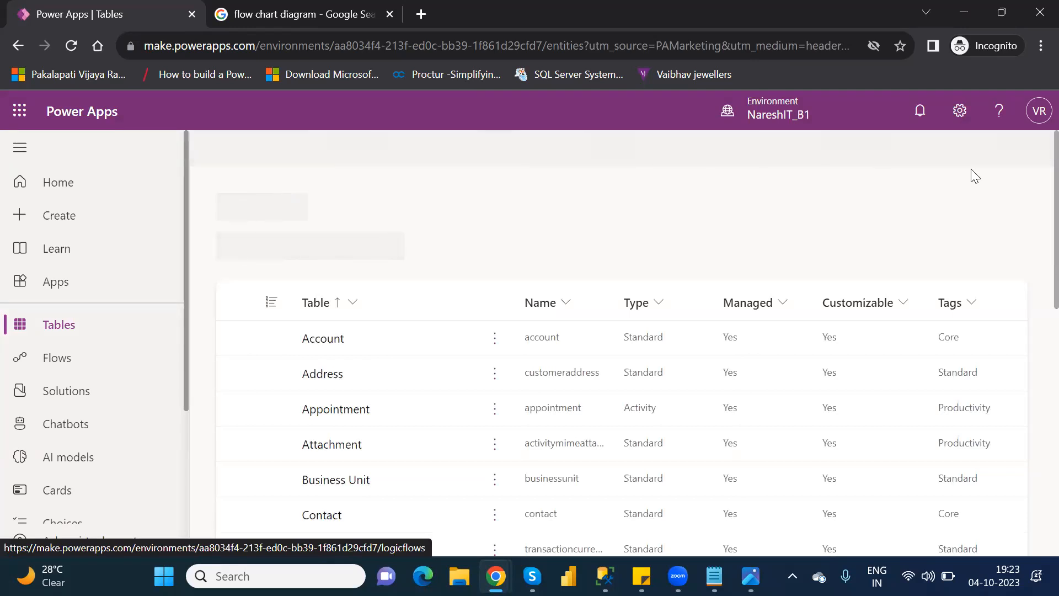
click(949, 150)
text(cust)
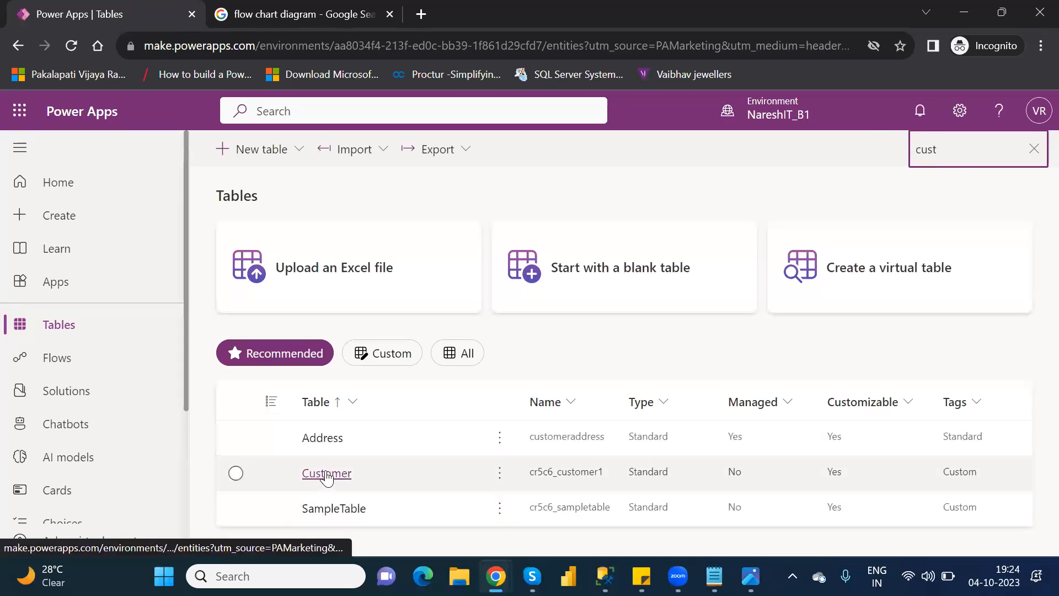
click(327, 475)
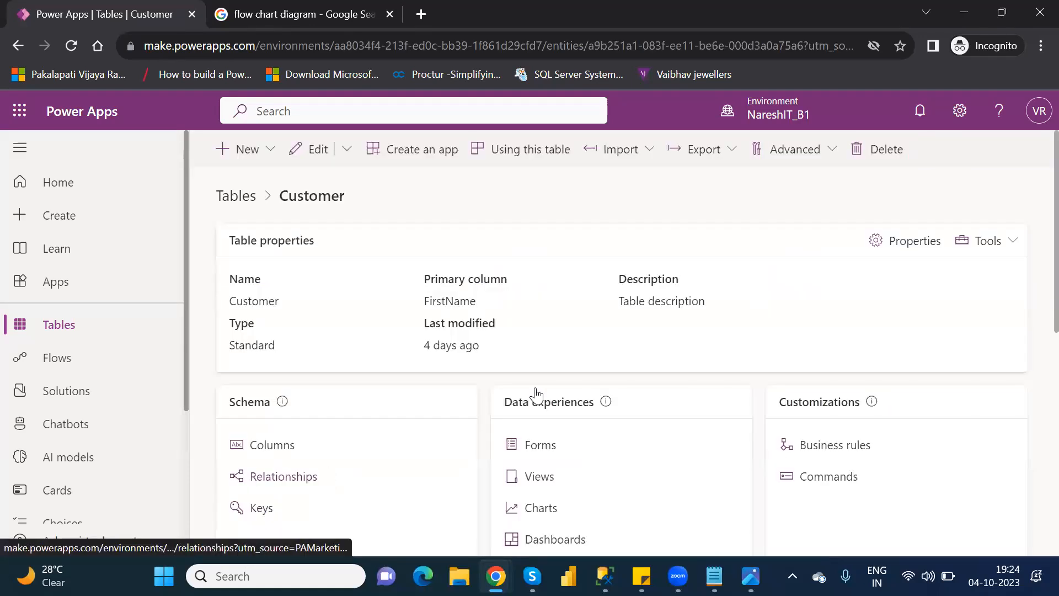
Step: Open the Customer table's rows in the full data editing grid
scroll(1035, 330, down, 3)
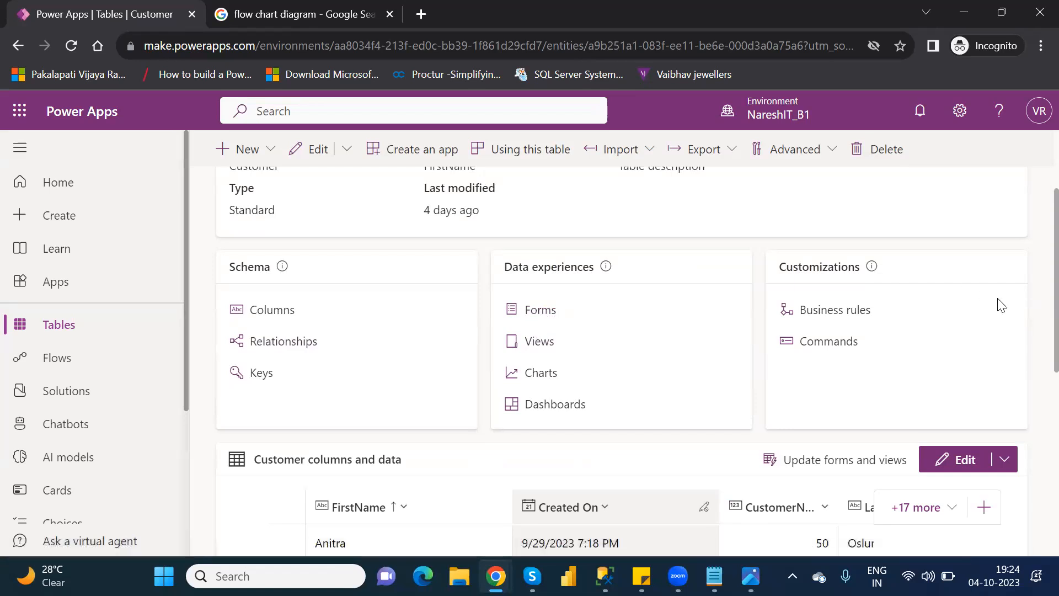
drag(1033, 298, 1032, 364)
scroll(1036, 370, down, 8)
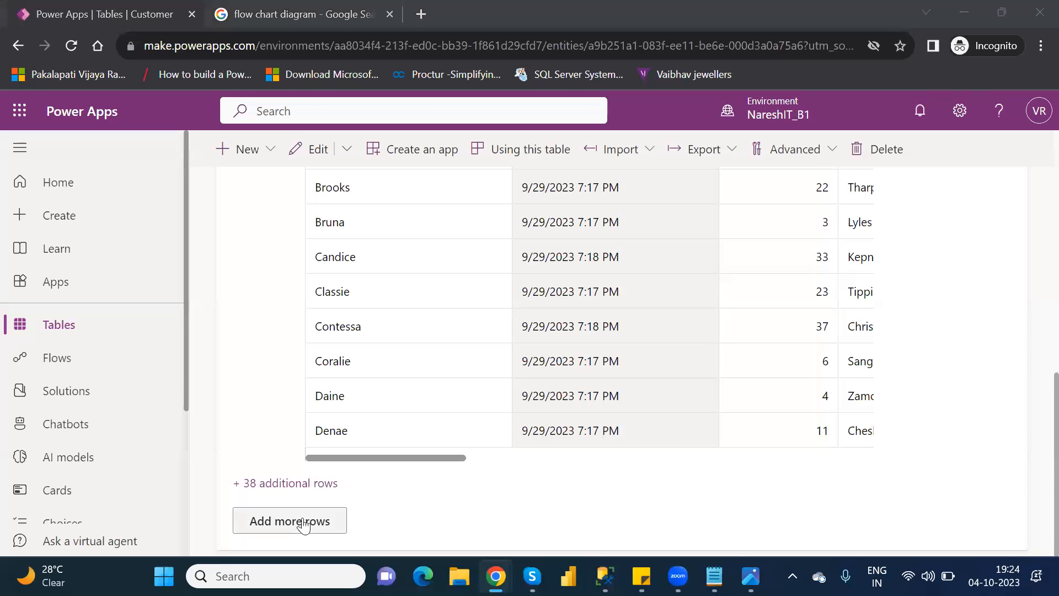
click(304, 525)
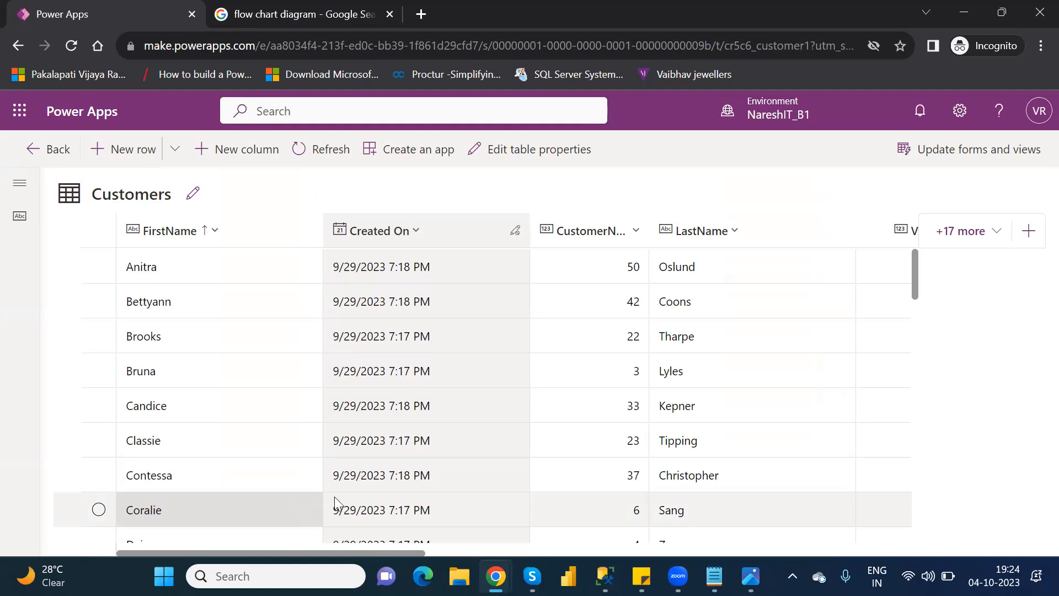
Step: Select only the NareshIT Technologies row in the Customers grid and open it for editing in its form
drag(919, 296, 950, 425)
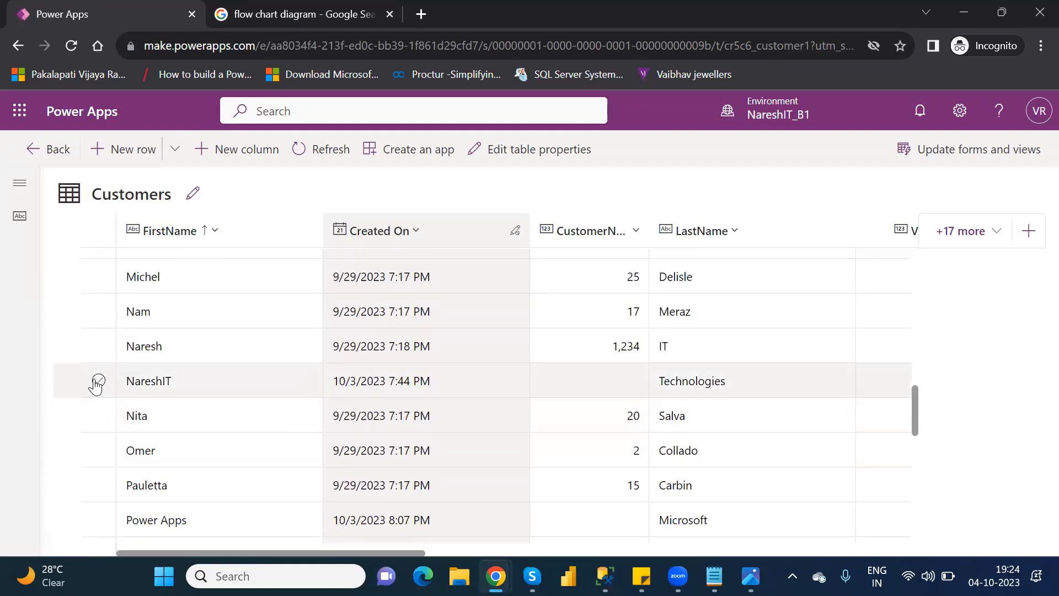
click(99, 382)
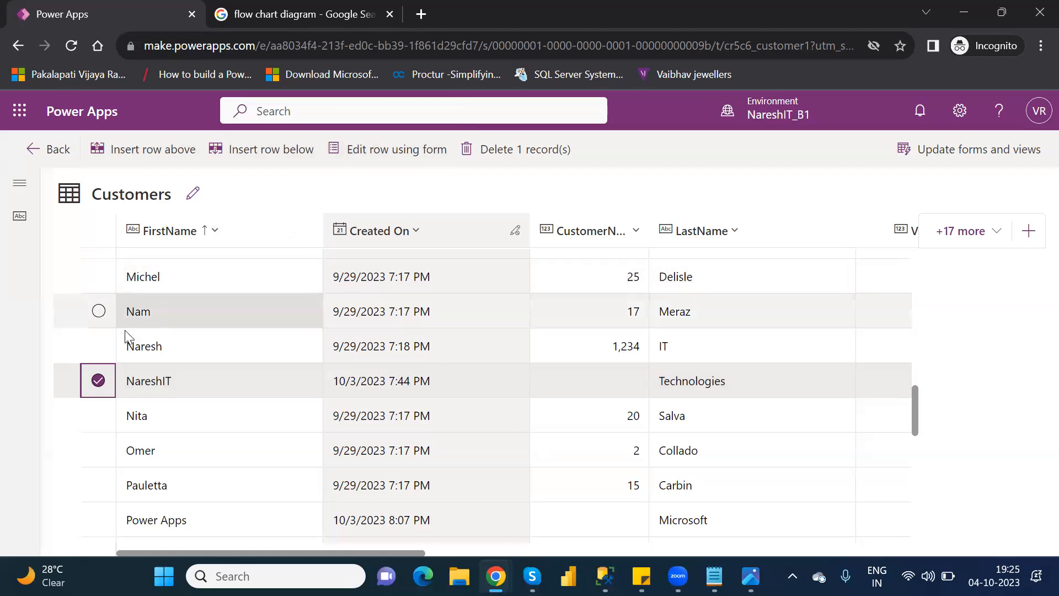
click(99, 347)
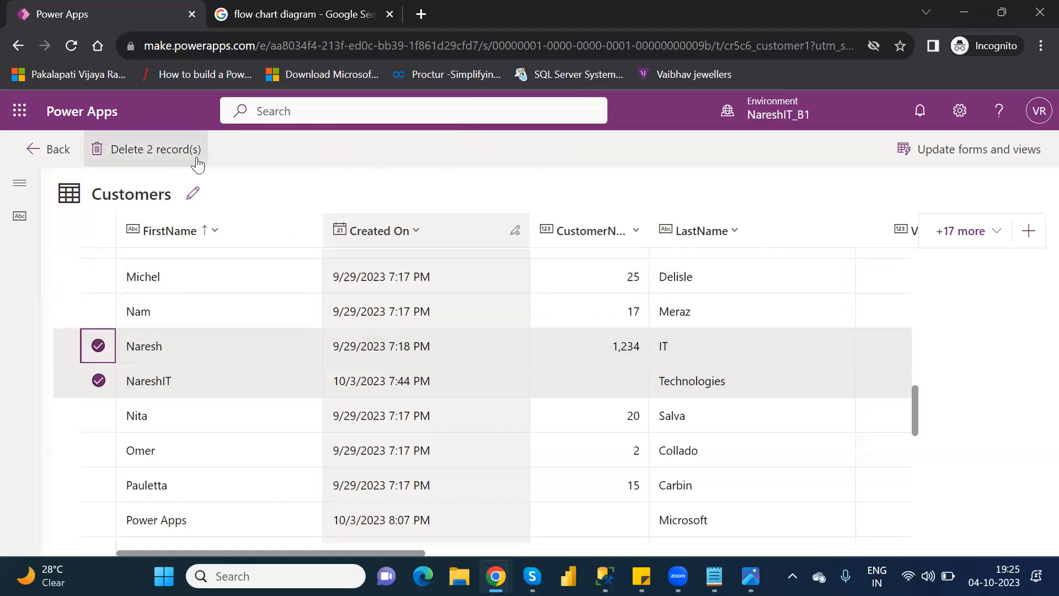
click(99, 346)
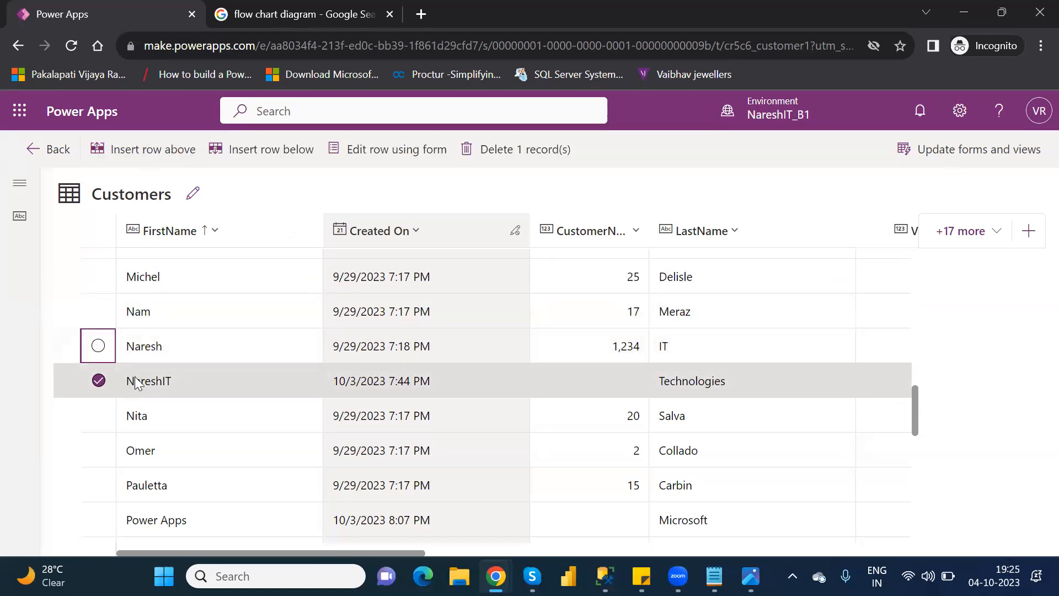
click(402, 148)
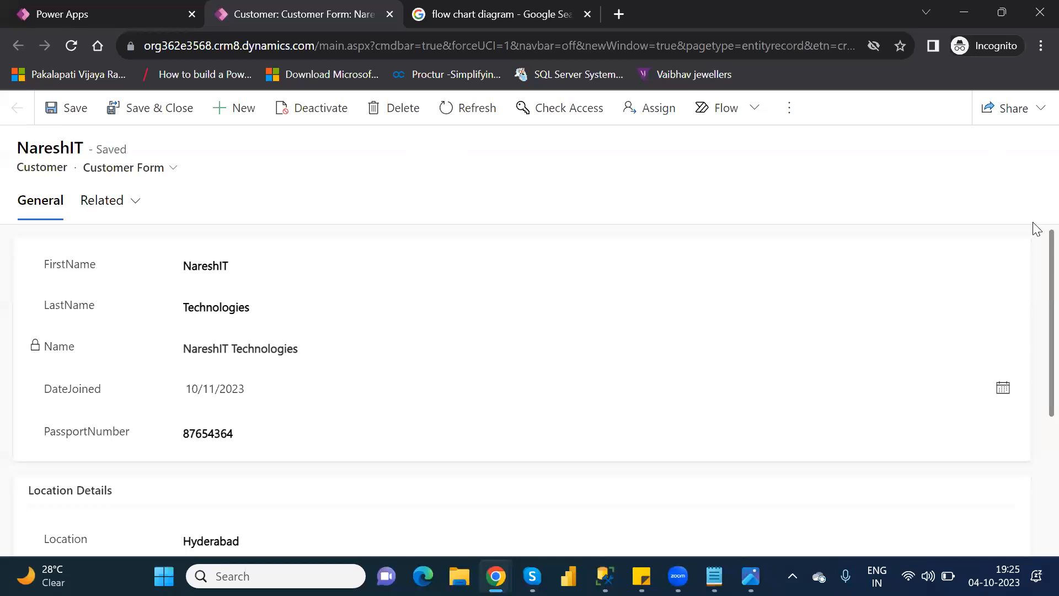
Step: Try changing the NareshIT customer's Location to AMeerpet and reload the form without saving
scroll(1034, 385, down, 1)
scroll(1036, 402, down, 3)
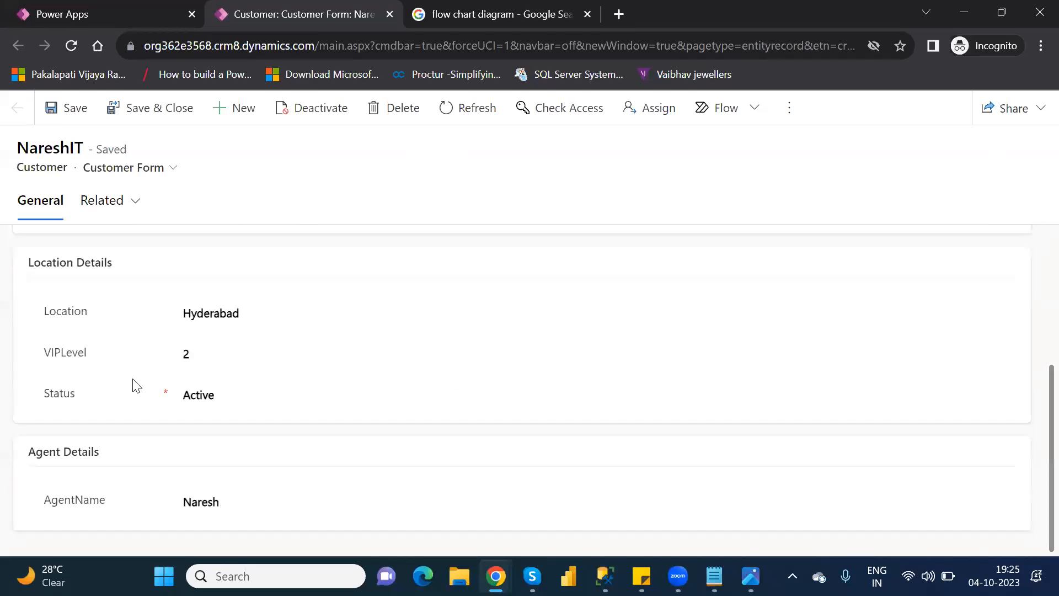
click(227, 319)
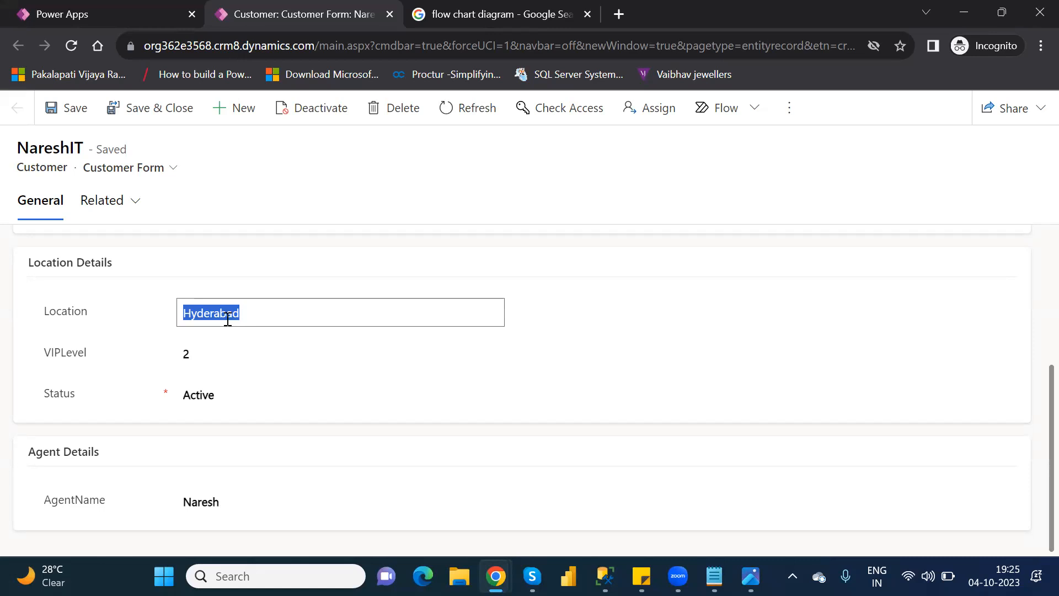
text(AMeerpet)
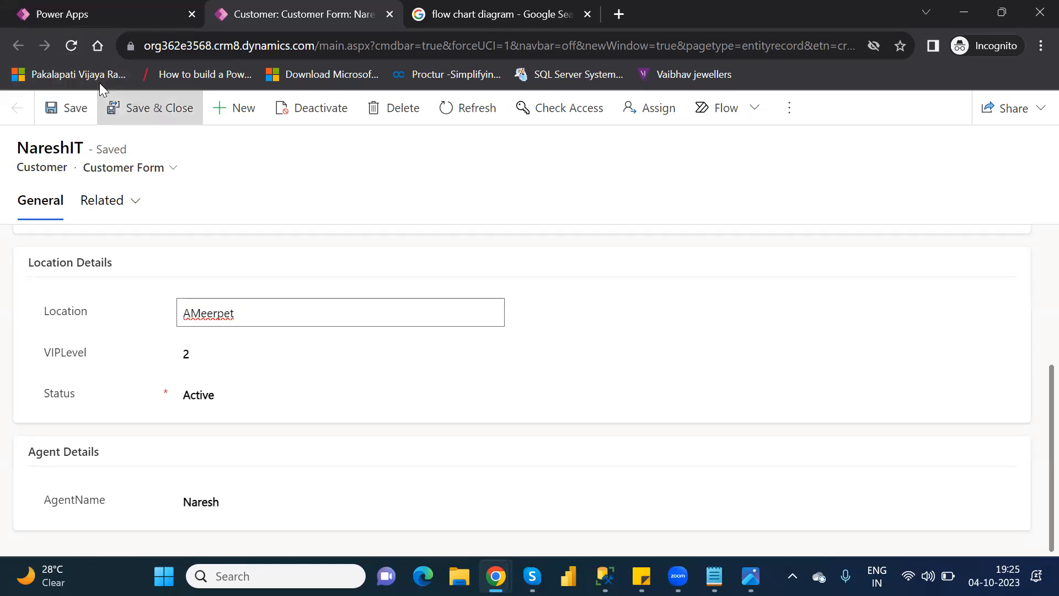
click(71, 47)
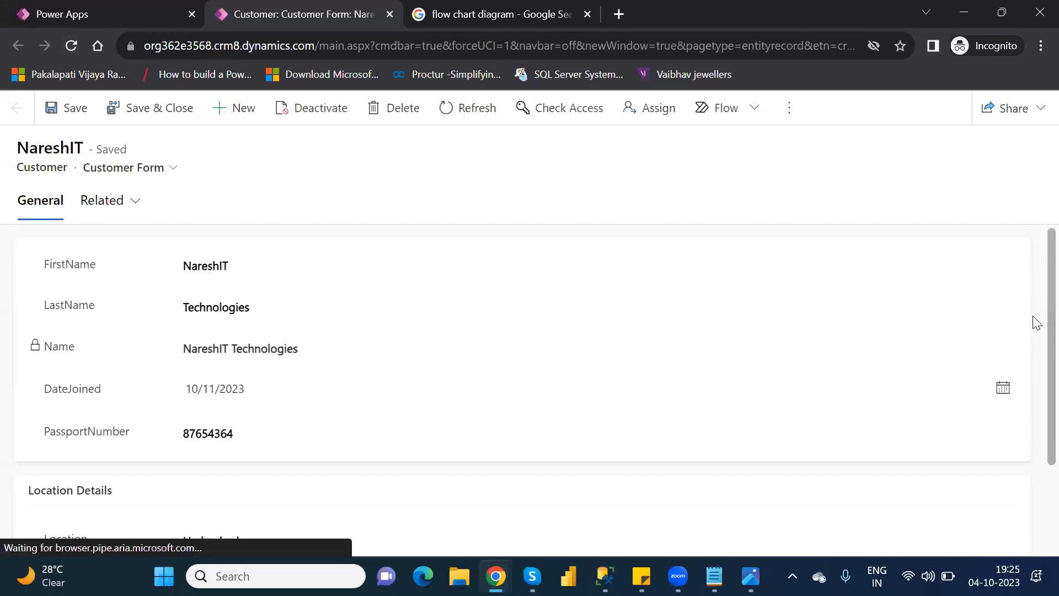
Step: Set the NareshIT customer's Location to Ameerpet, save the record, and reload the form to check the Agent Details section
scroll(1033, 317, down, 3)
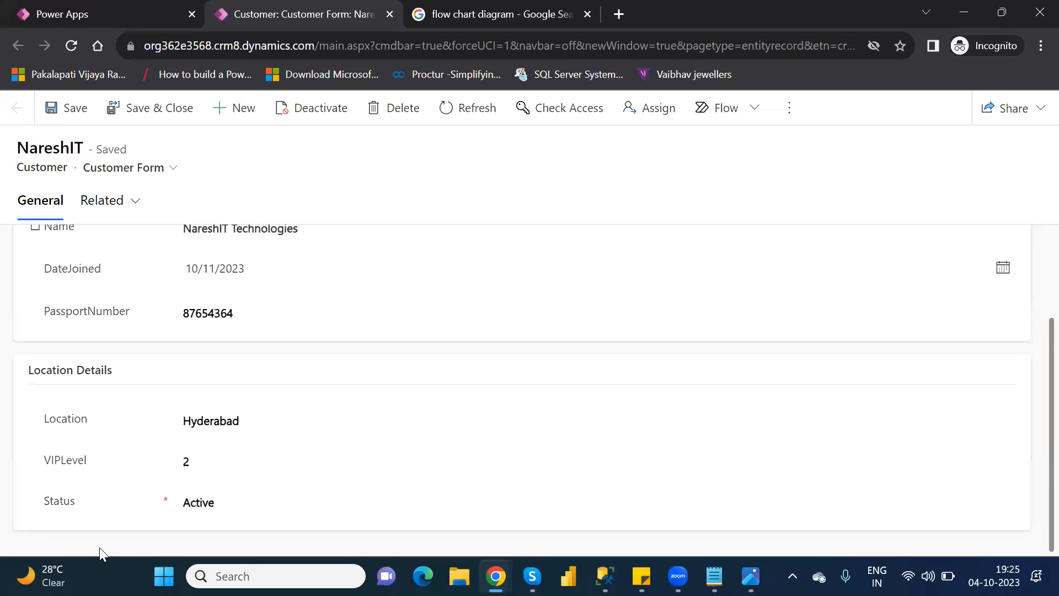
click(217, 414)
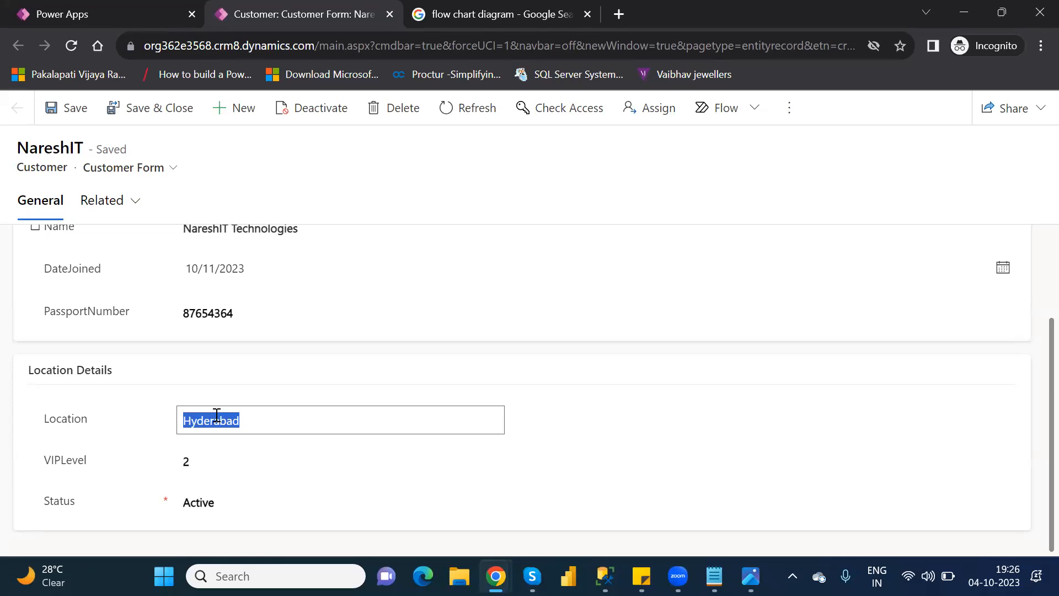
text(Ameerpet)
click(557, 444)
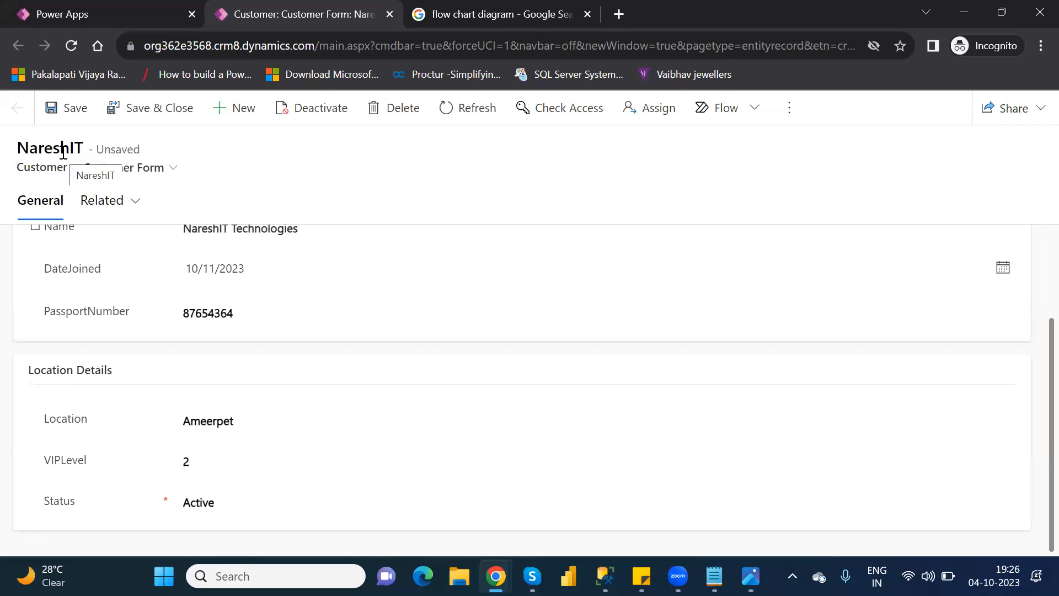
click(63, 122)
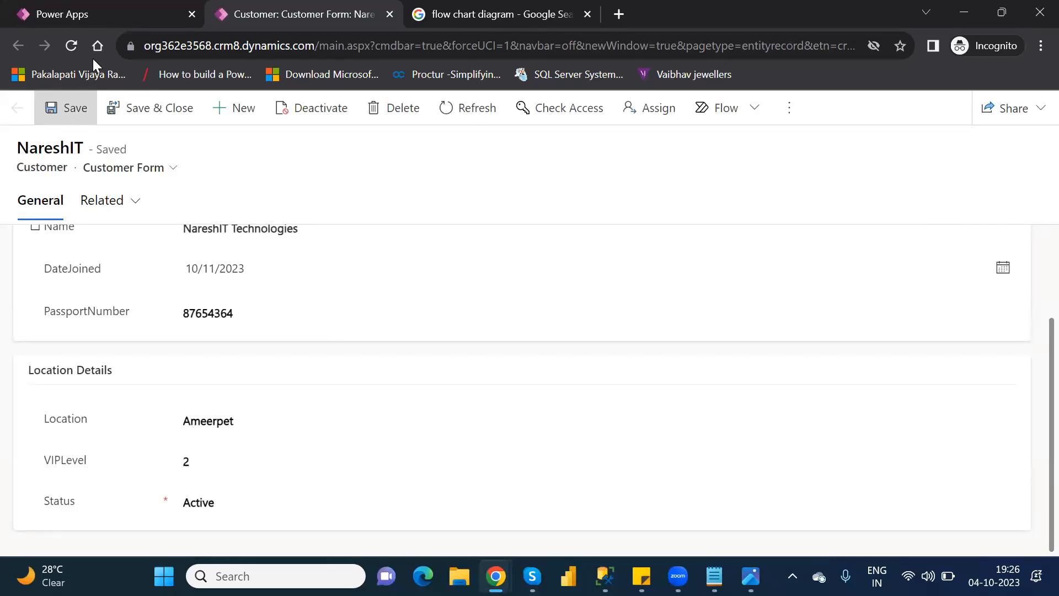
click(63, 46)
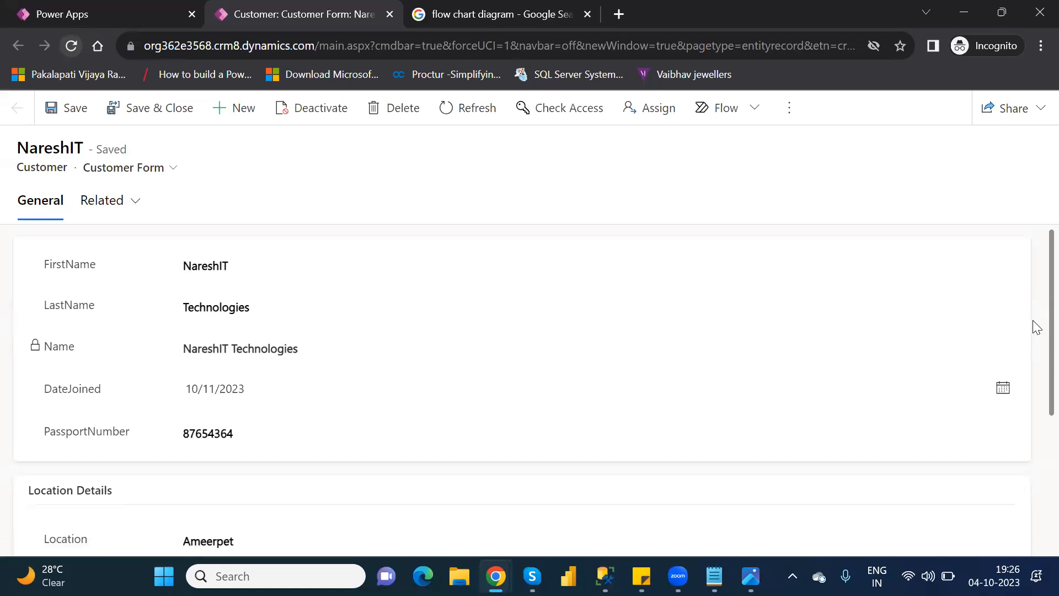
scroll(1033, 345, down, 4)
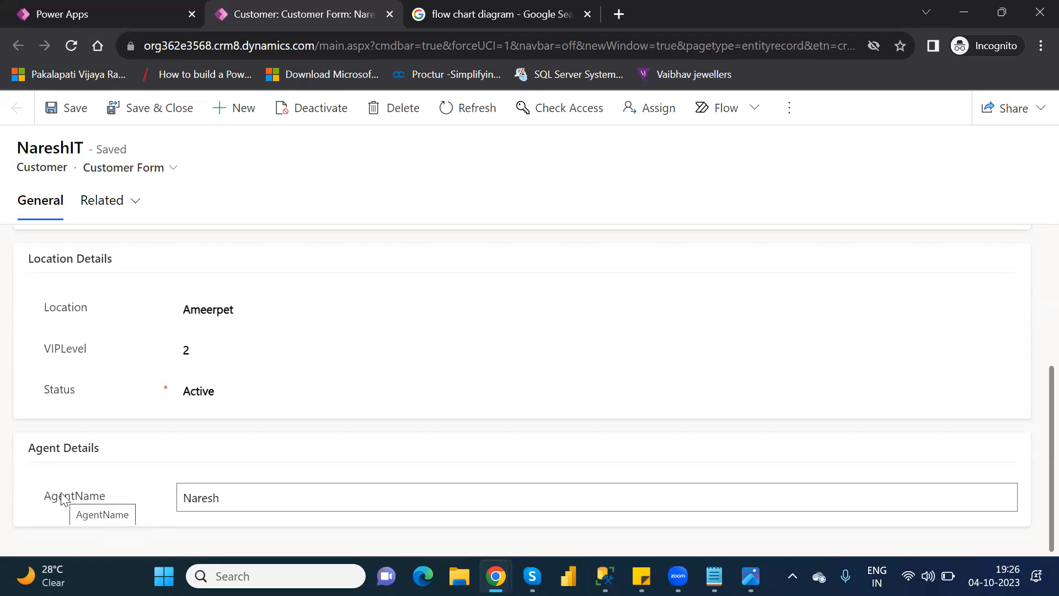
Step: Set the customer's Location back to Hyderabad and save the record to test the AgentName hiding
click(215, 306)
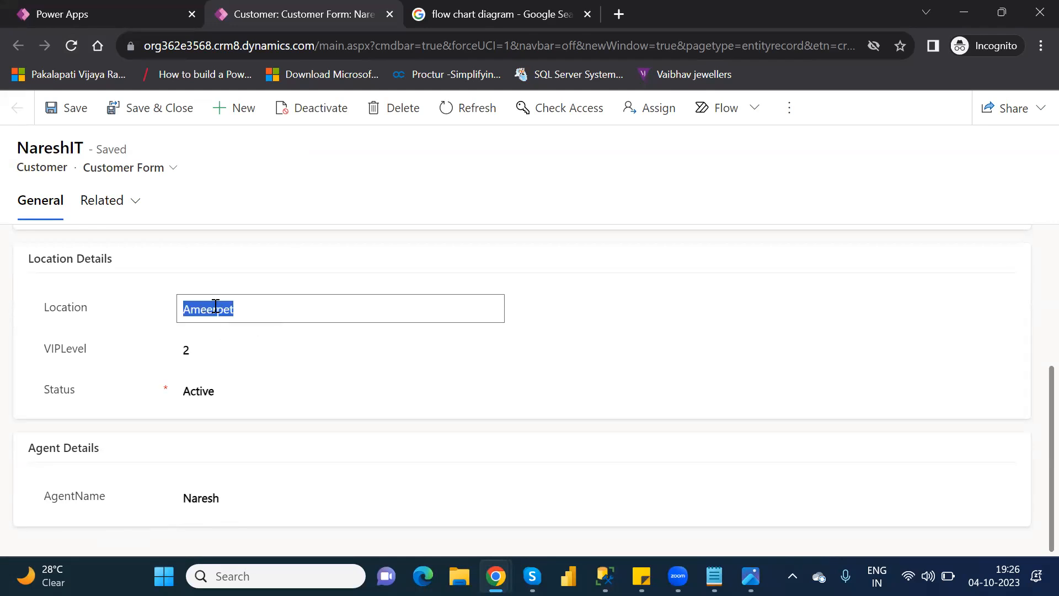
text(Hyderabad)
click(75, 109)
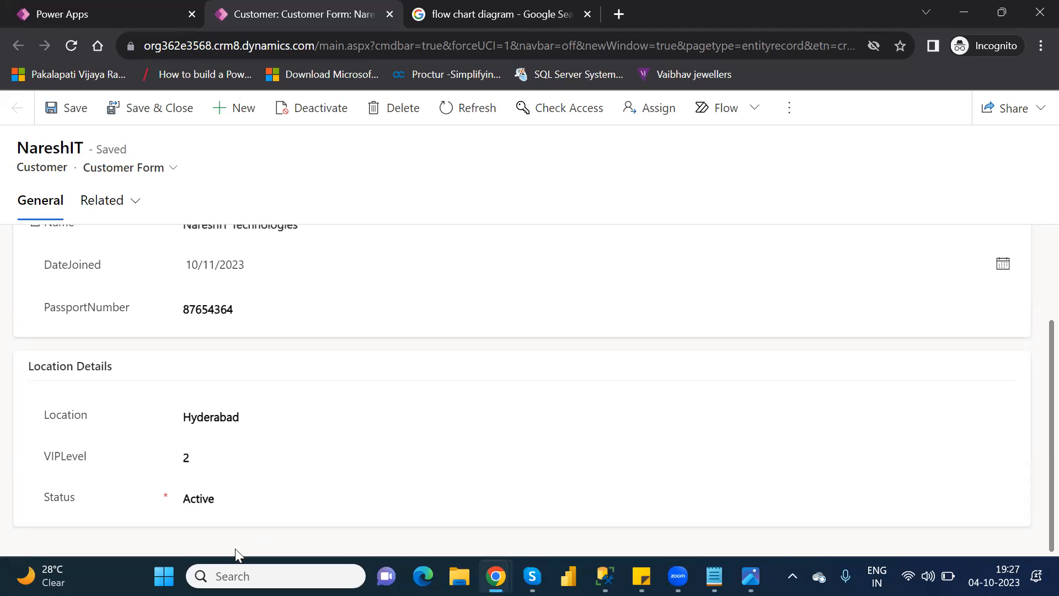
click(182, 413)
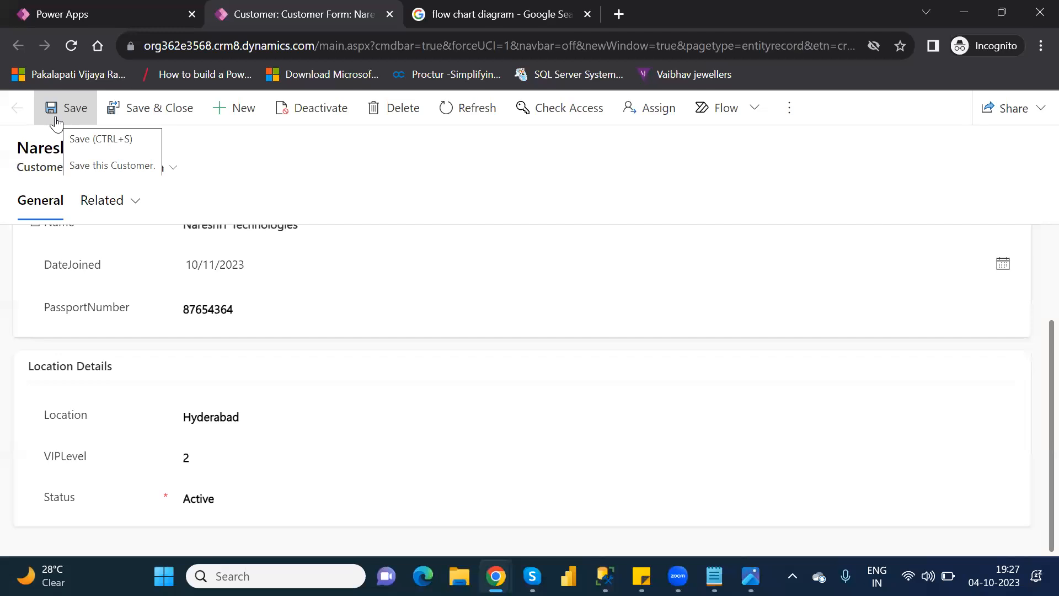
click(56, 108)
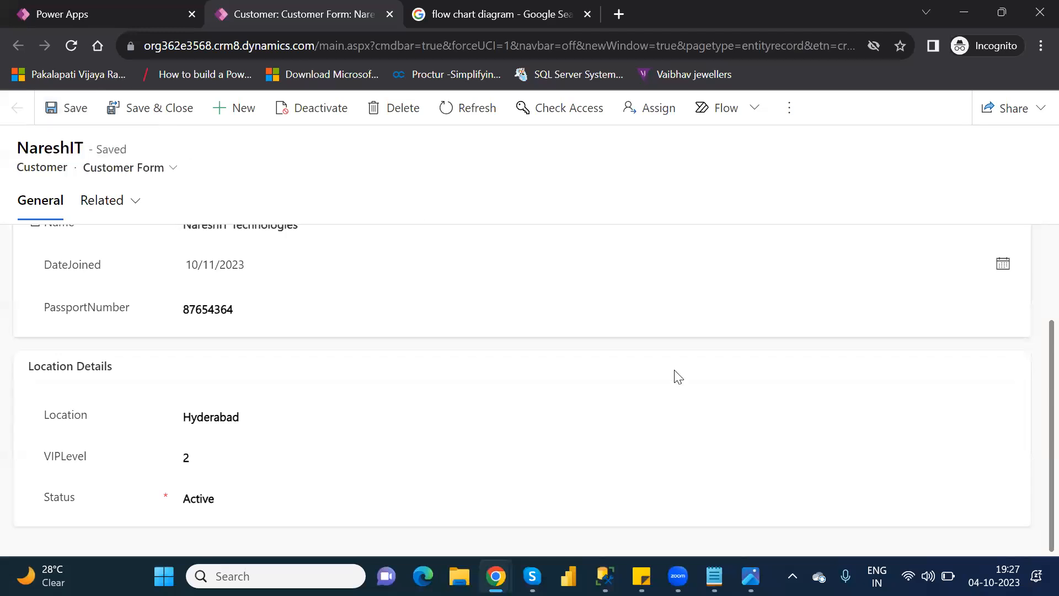
Step: Change Location from Hyderabad to Ameerpet again, save, and reload the record to examine whether AgentName is shown
double_click(212, 416)
text(Ameer)
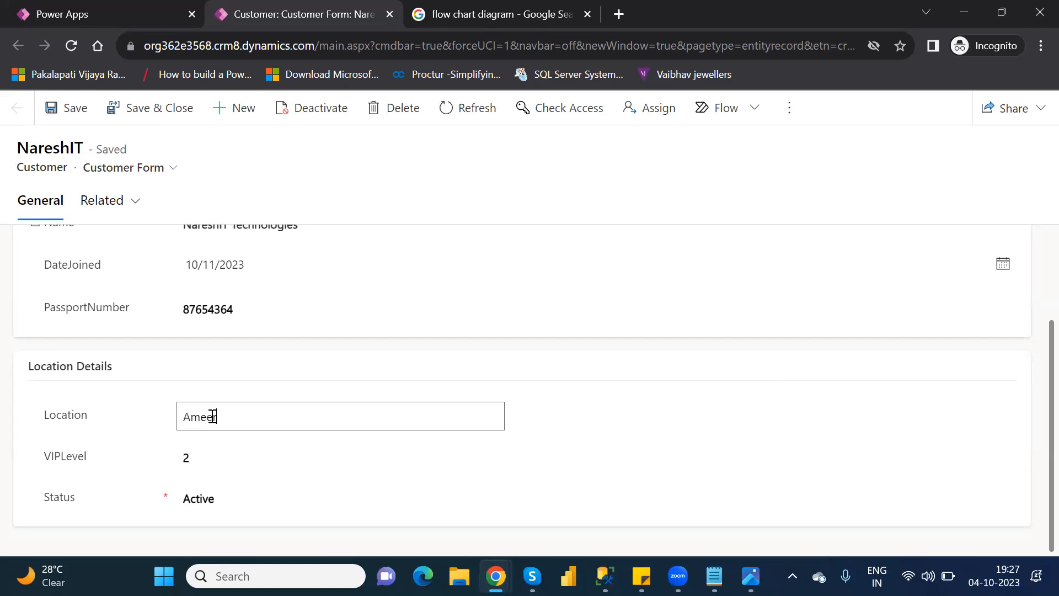
text(pet)
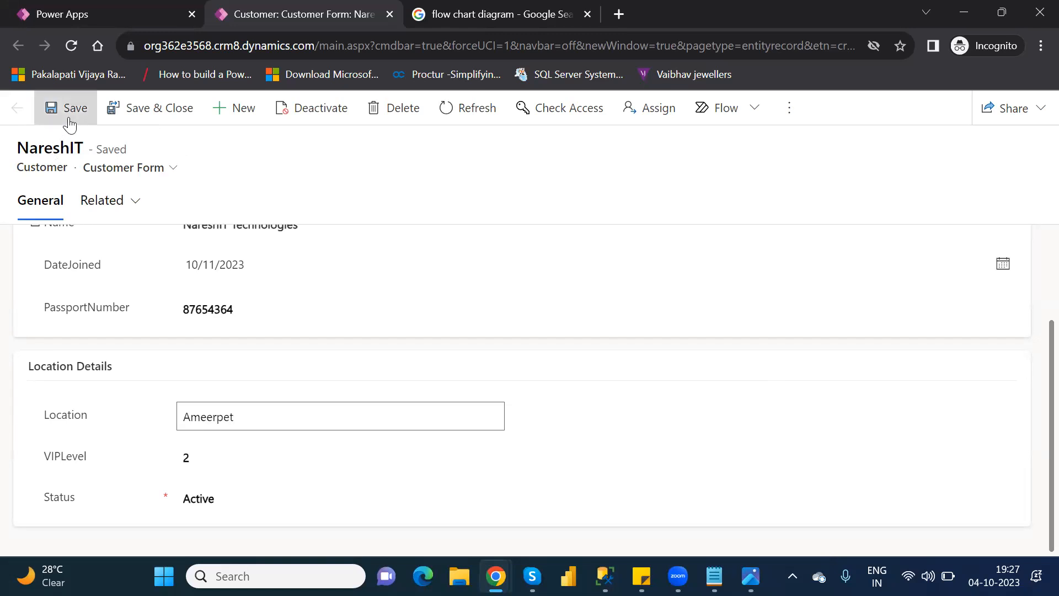
click(69, 109)
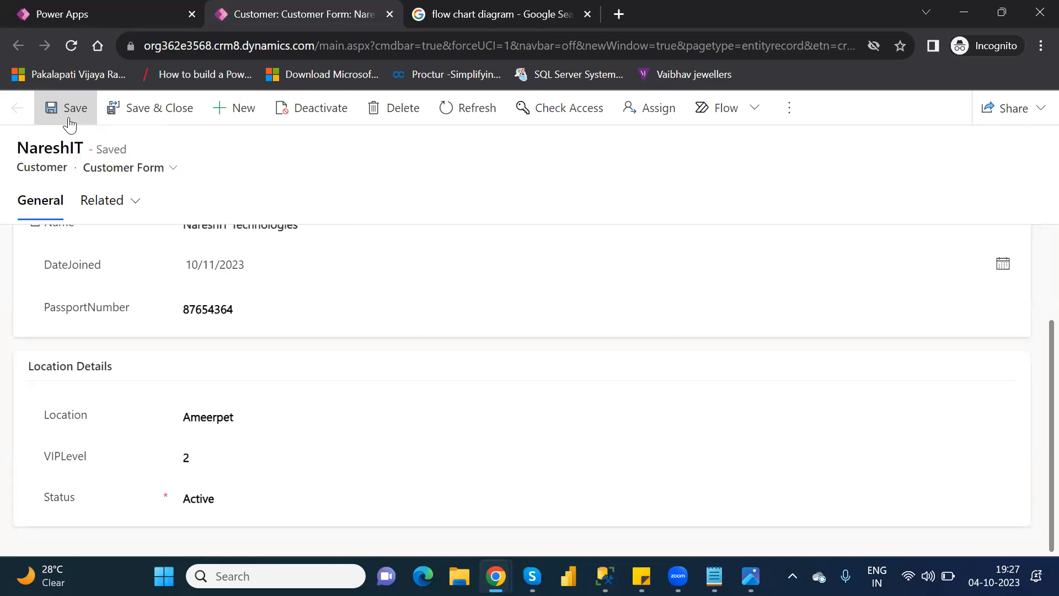
click(74, 48)
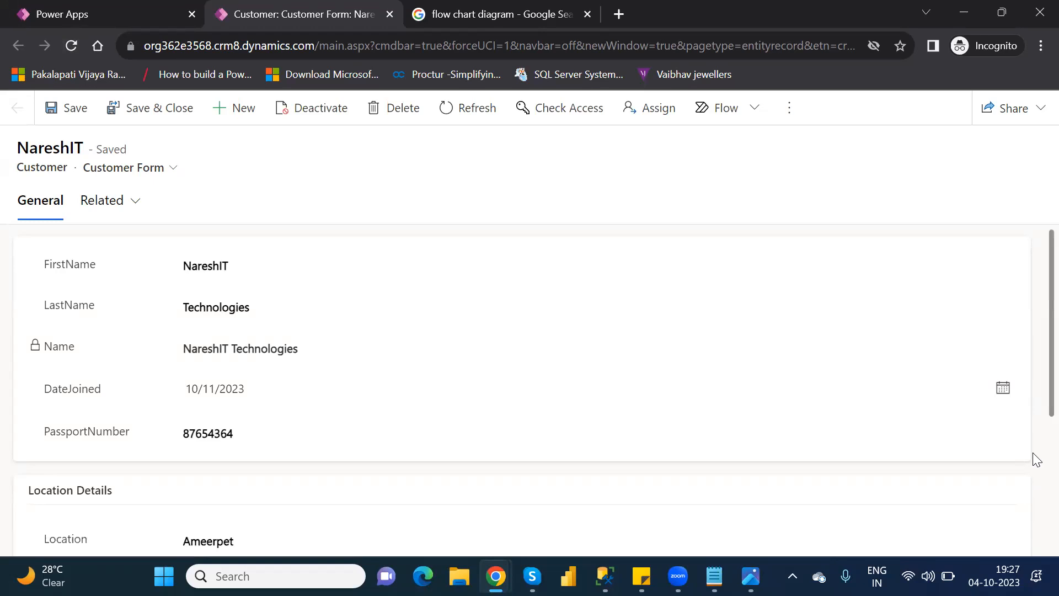
scroll(1036, 459, down, 5)
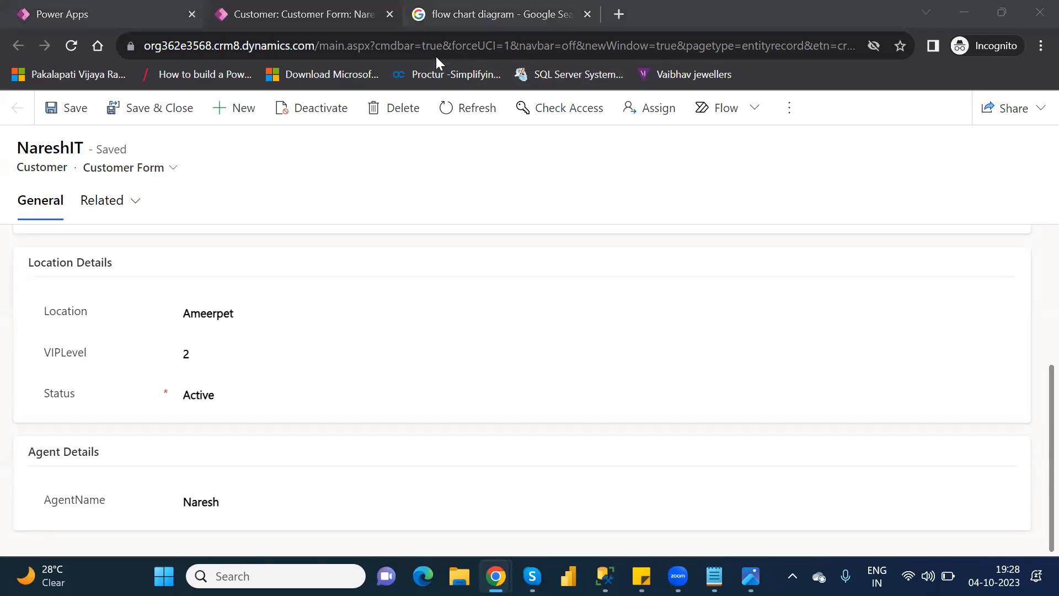
Step: Close the customer form, finish the row editing session, and return to the Customer table's overview
click(389, 15)
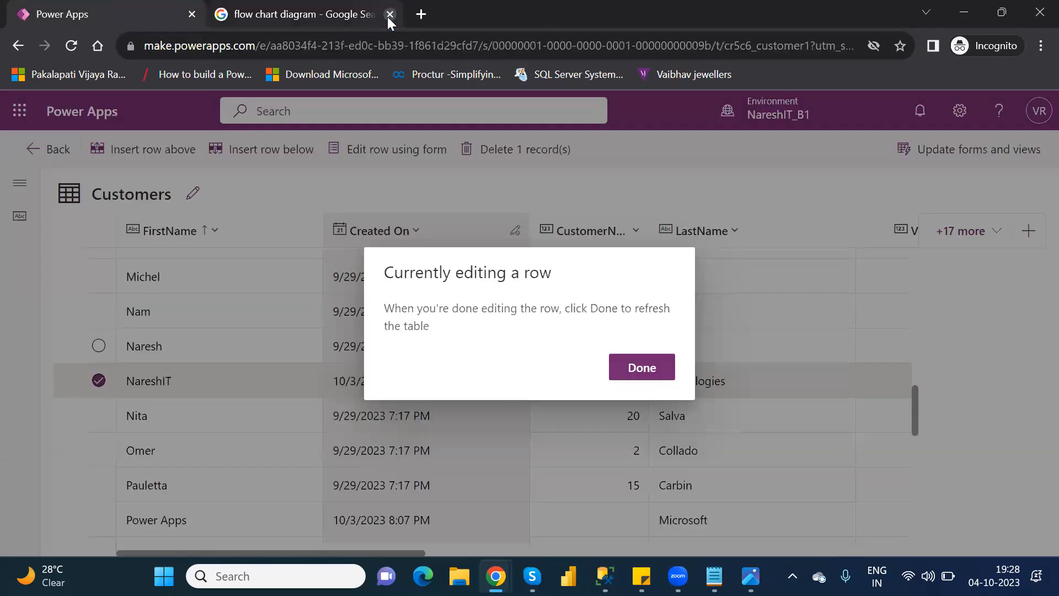
click(642, 367)
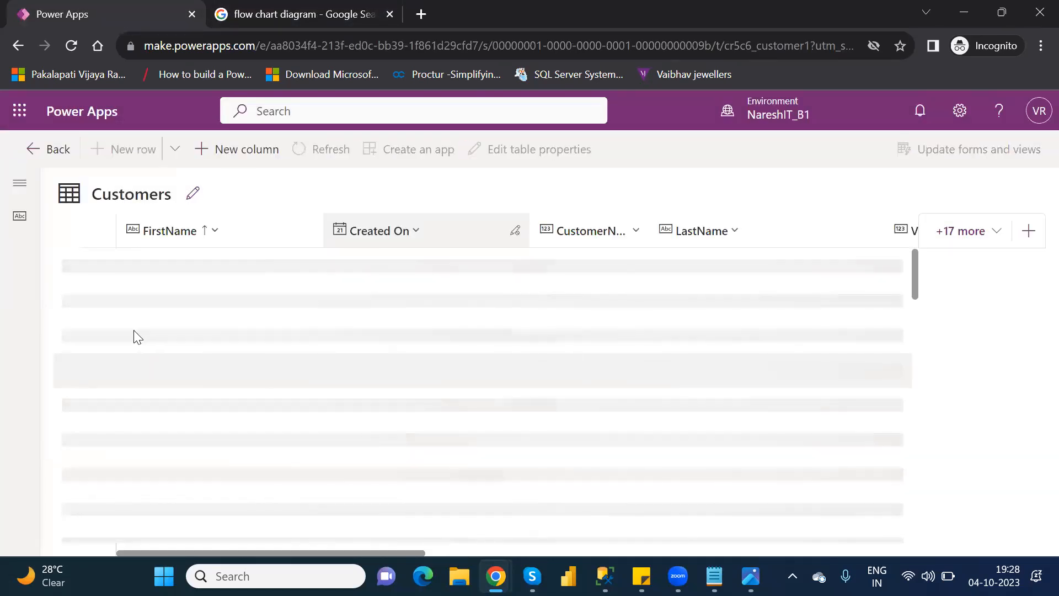
click(41, 161)
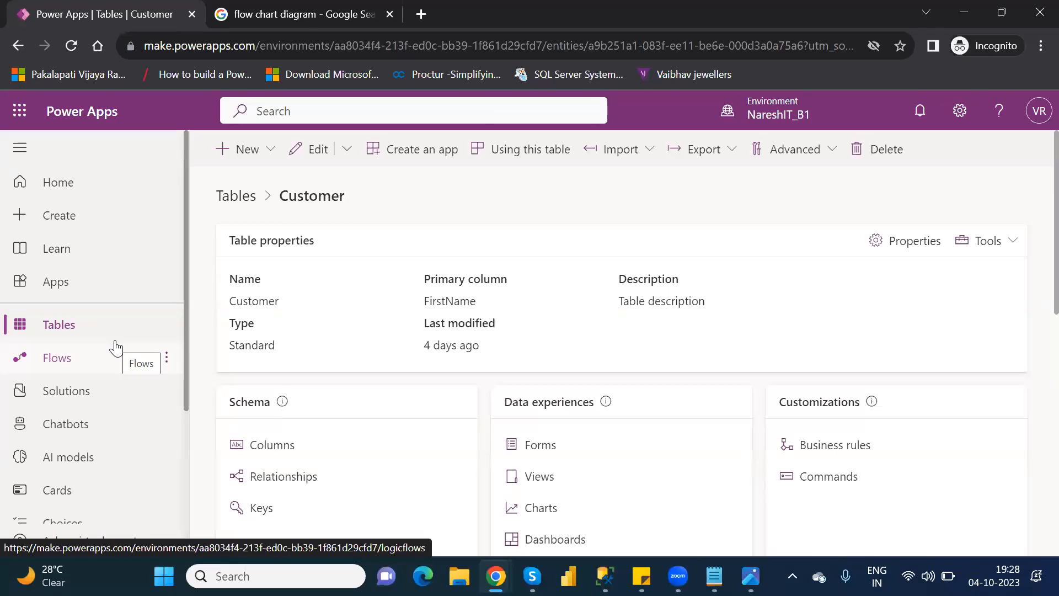
Step: Open the Customer table's Location and VIP Level Rule and deactivate it, confirming the deactivation
click(835, 445)
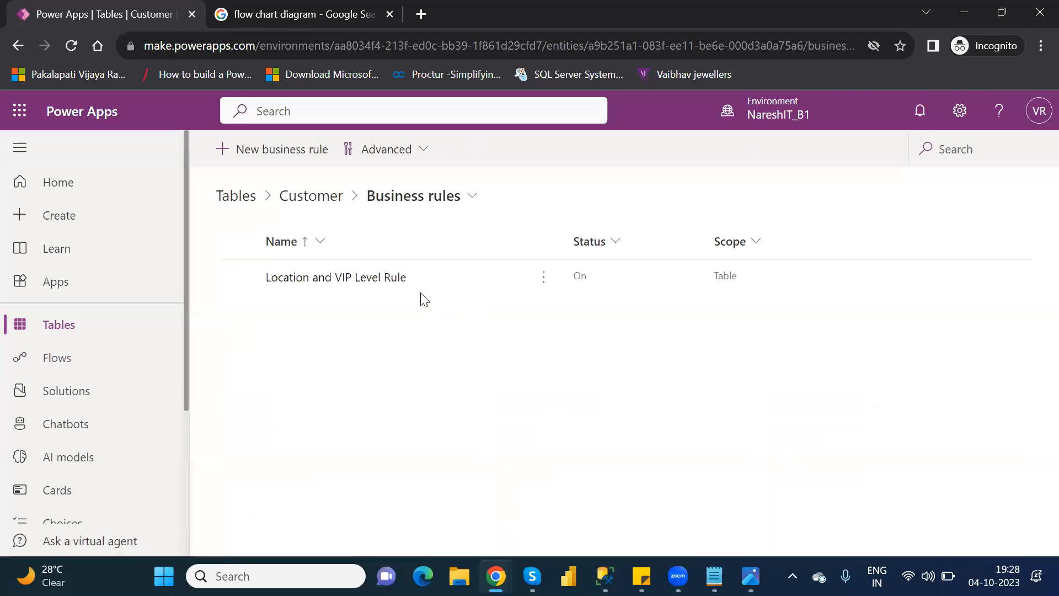
click(302, 278)
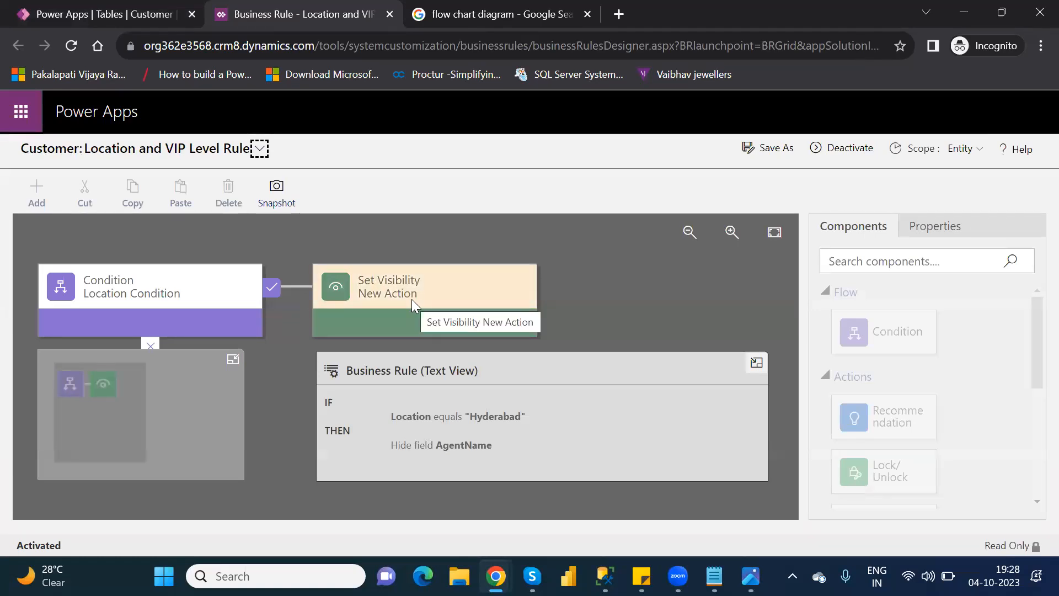
click(848, 150)
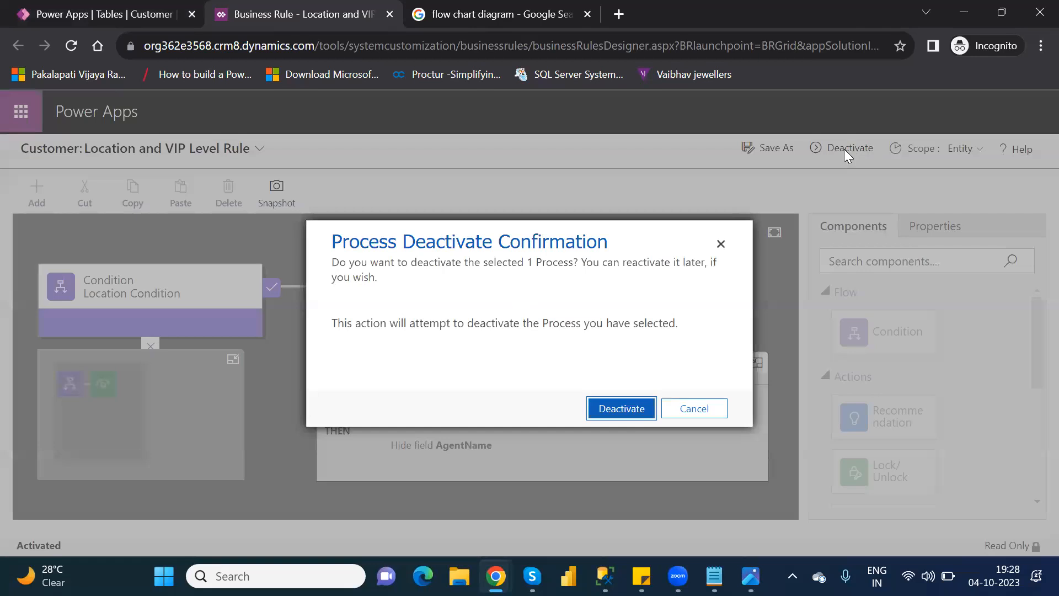
click(630, 408)
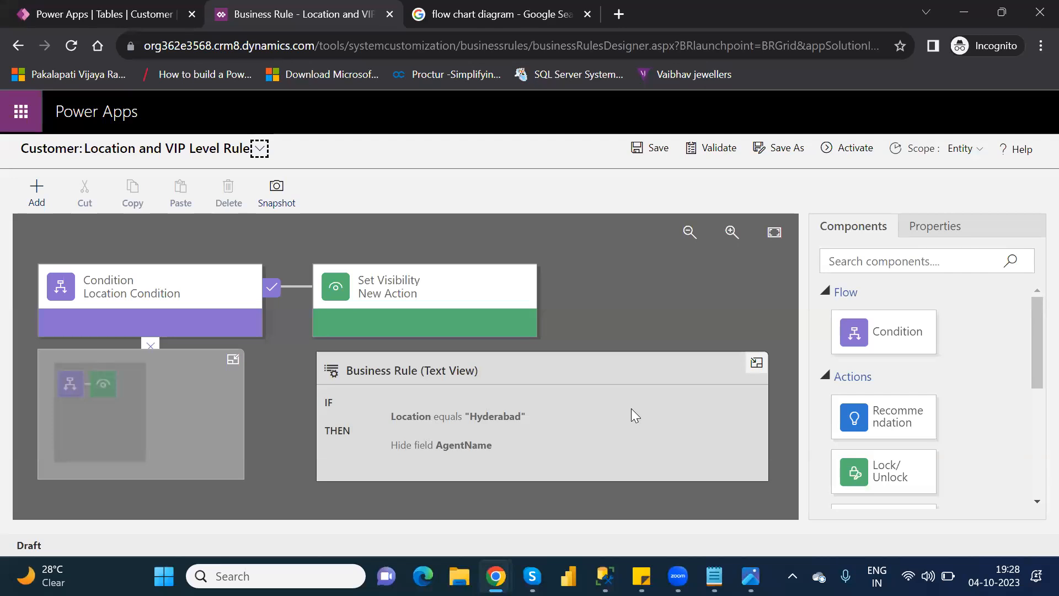
Step: Delete the Set Visibility action that follows Location Condition in the rule and confirm the deletion
click(366, 284)
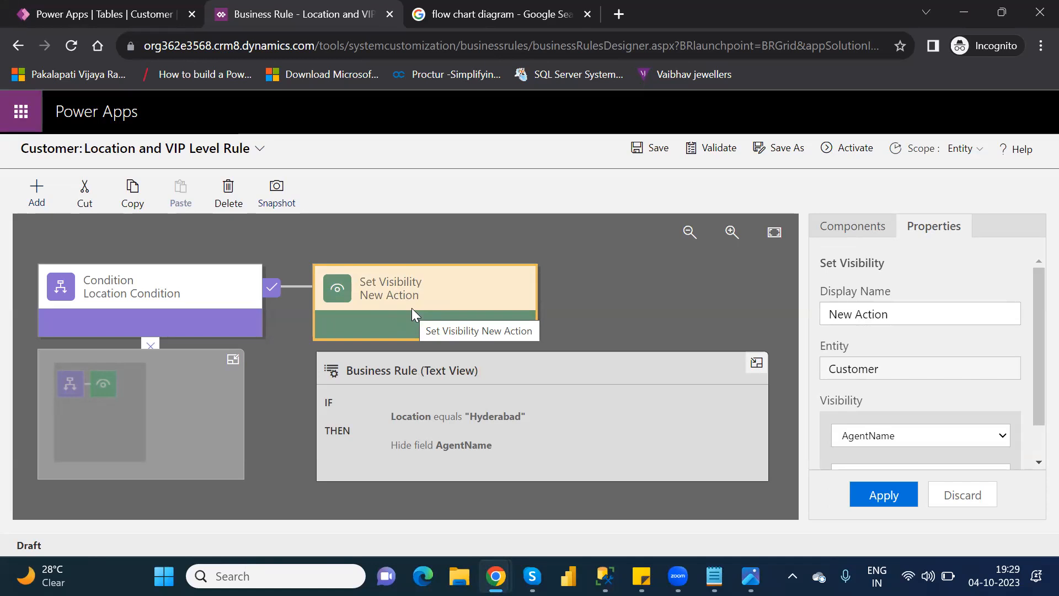
click(854, 229)
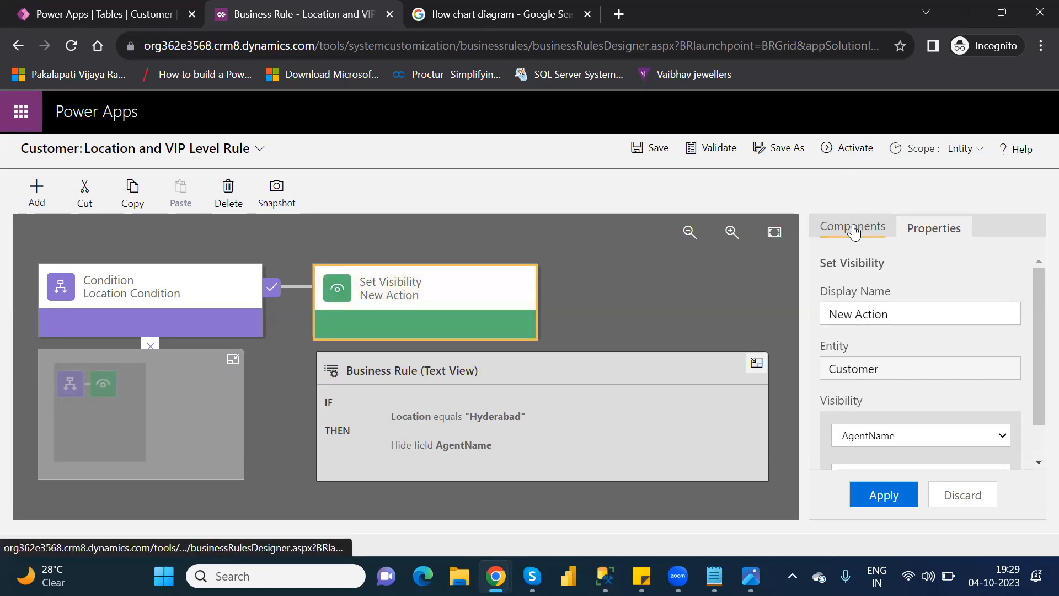
drag(1032, 370, 1037, 530)
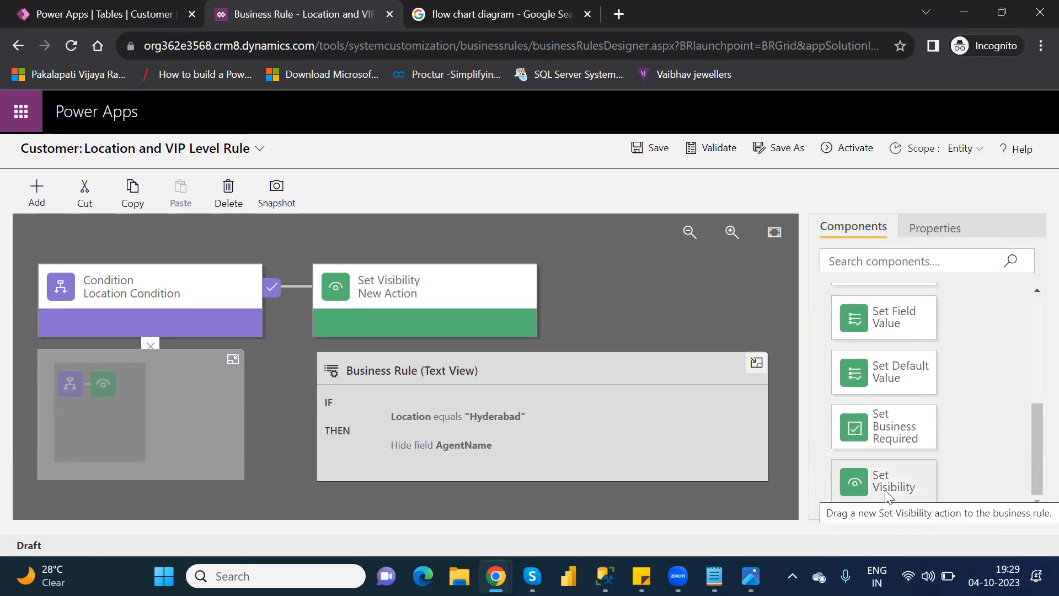
drag(886, 495, 509, 286)
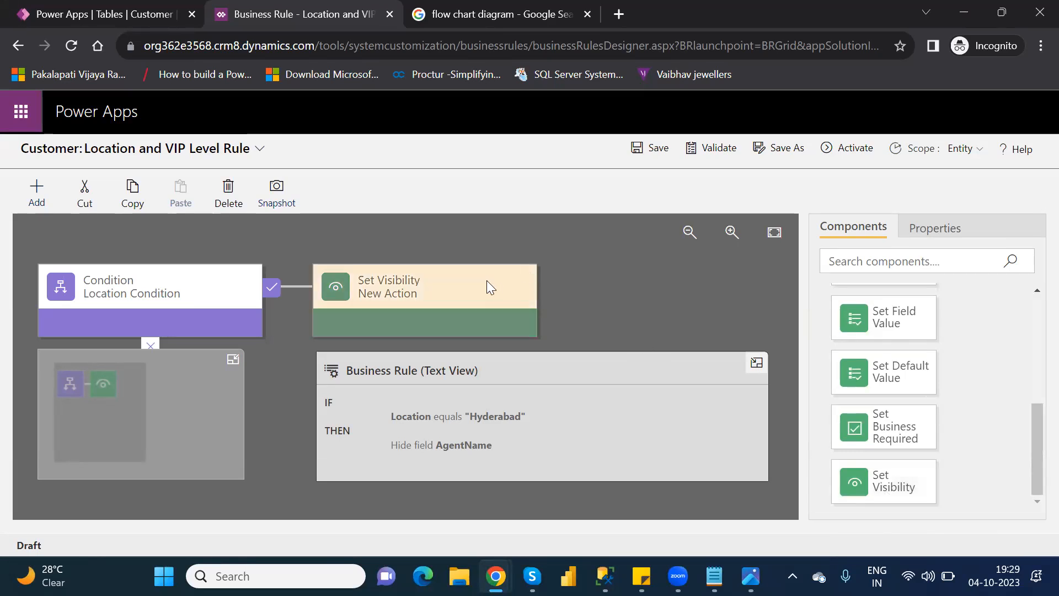
click(486, 280)
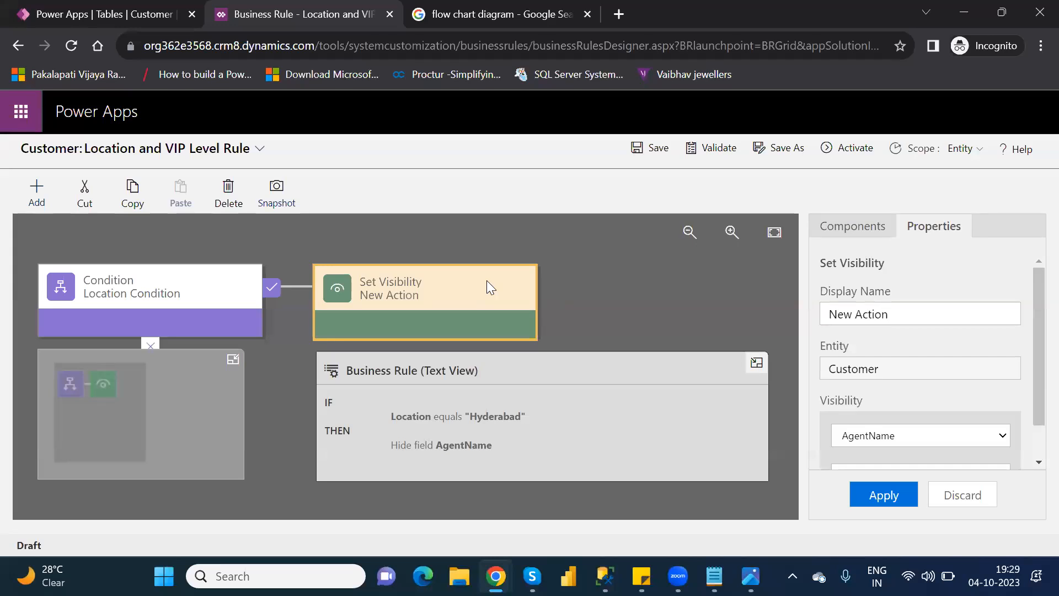
key(Delete)
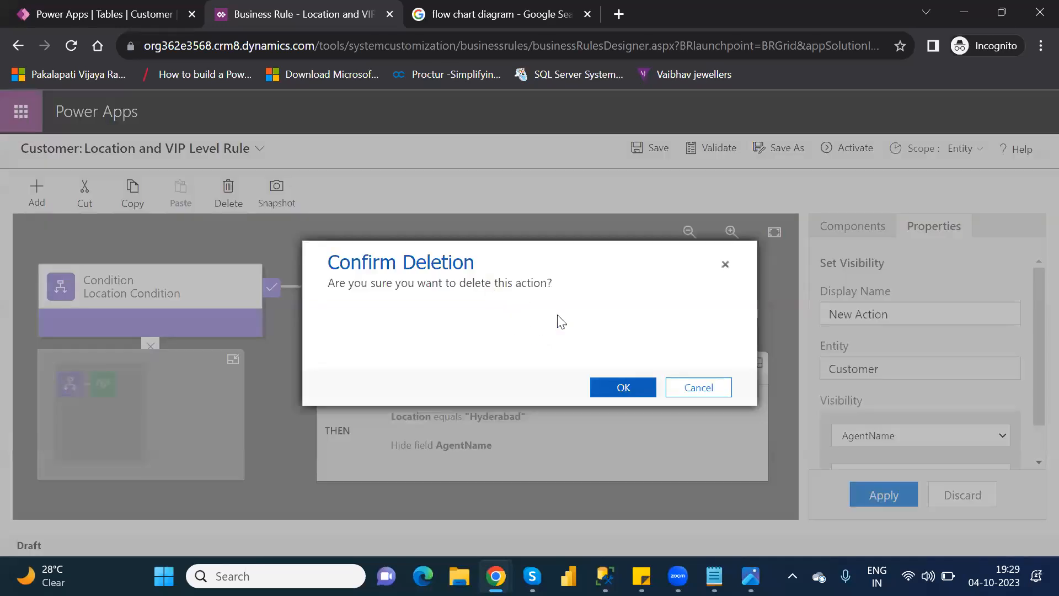
click(631, 388)
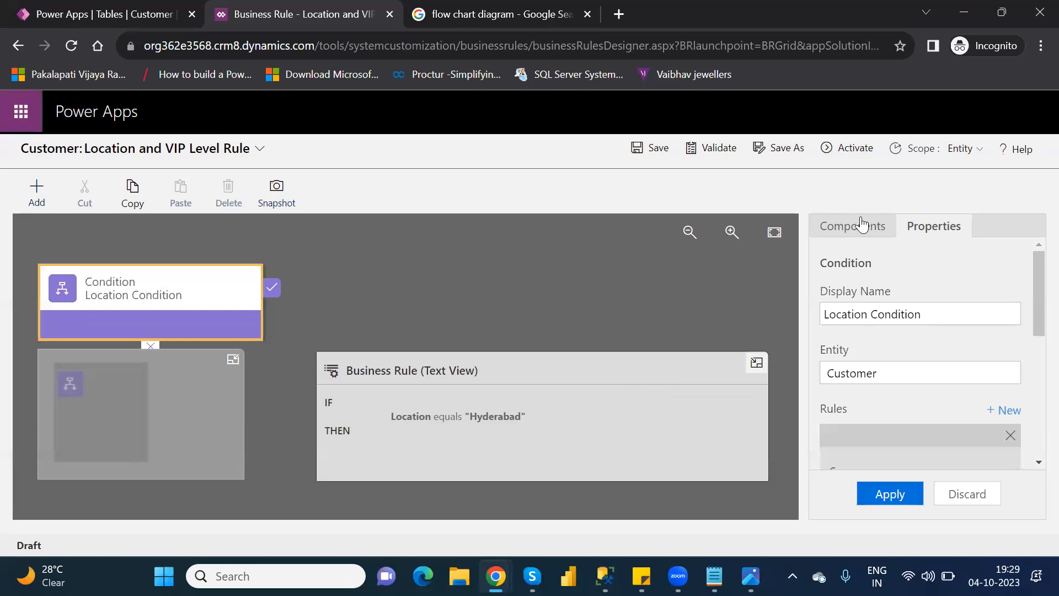
Step: Add a Set Business Required action to Location Condition's true branch and set VIPLevel as Not Business Required, applying the change
click(866, 226)
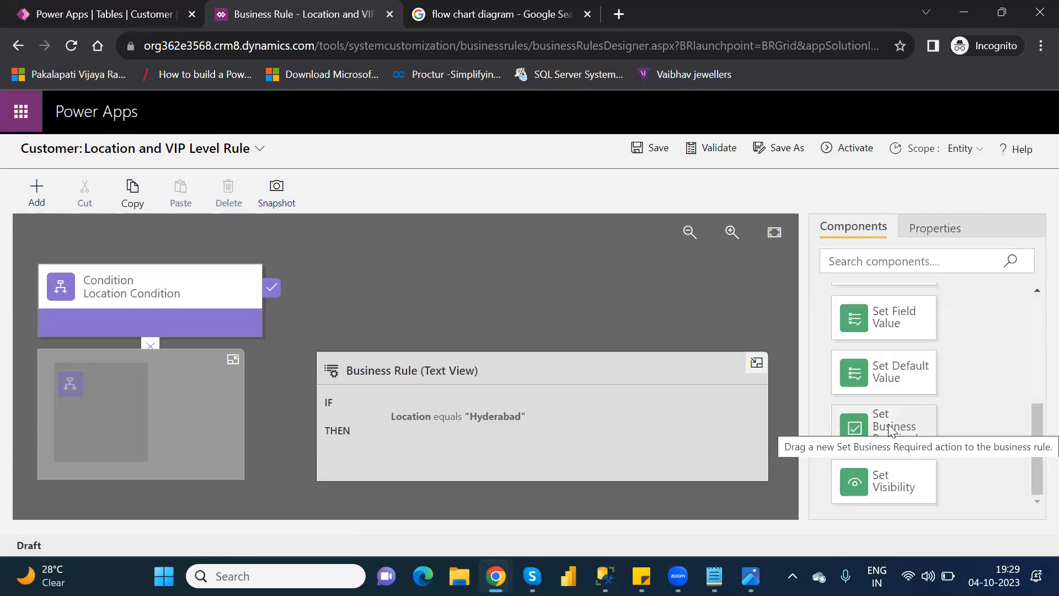
drag(889, 430, 287, 305)
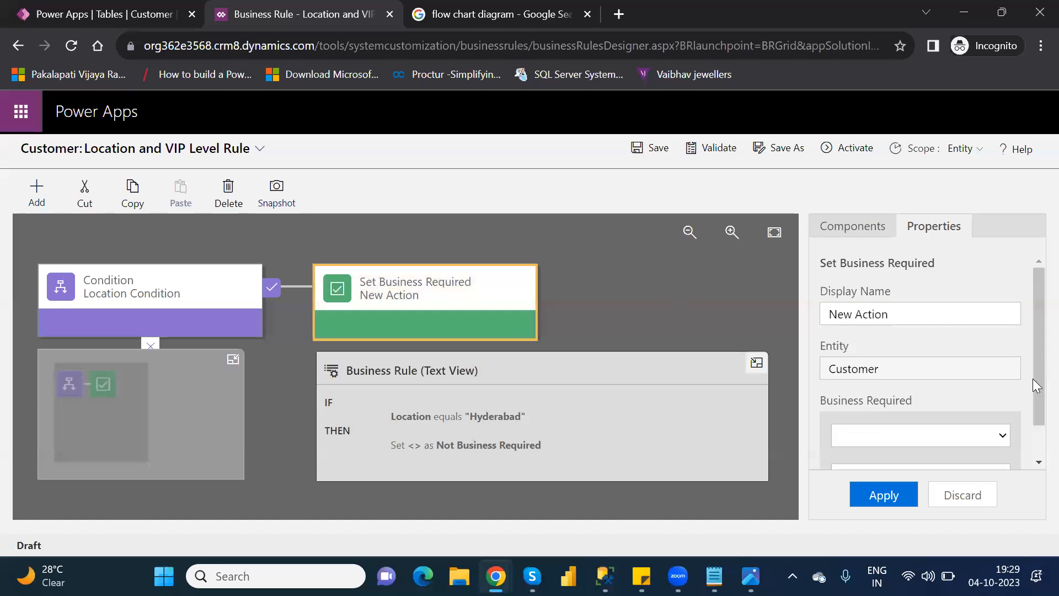
scroll(1034, 408, down, 1)
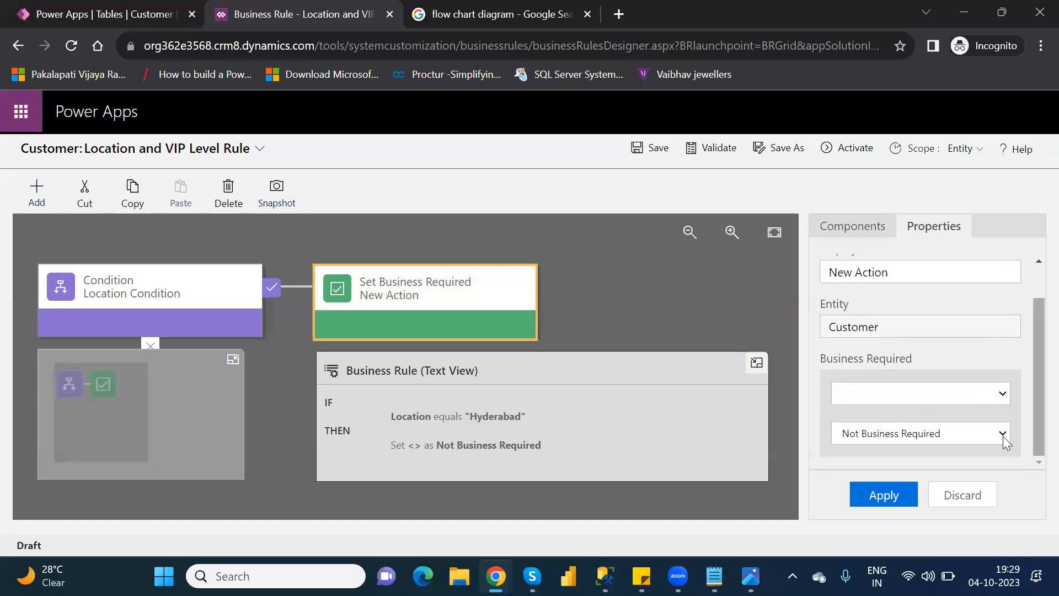
click(968, 394)
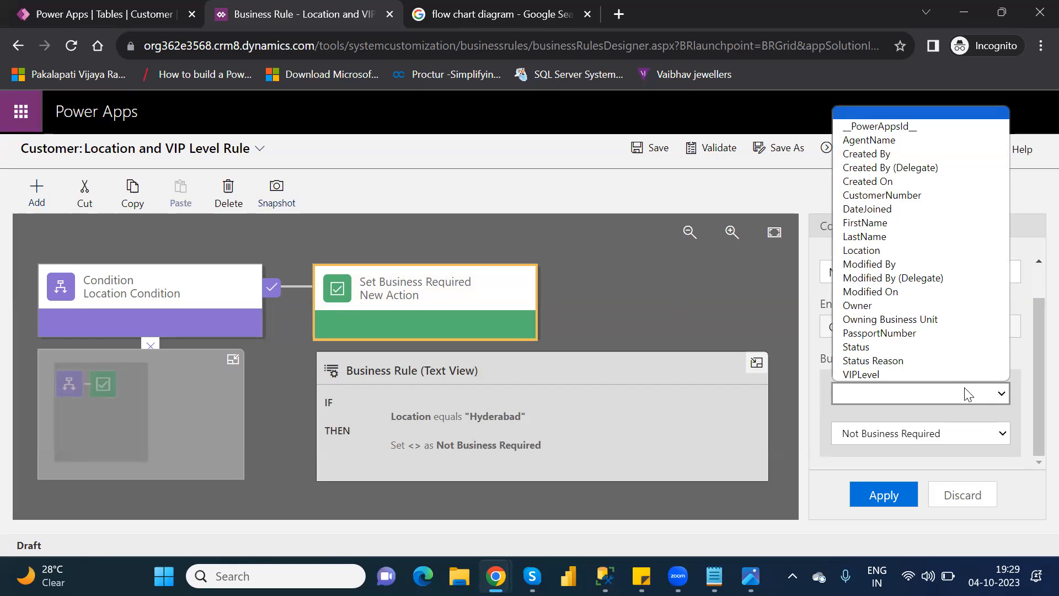
click(928, 375)
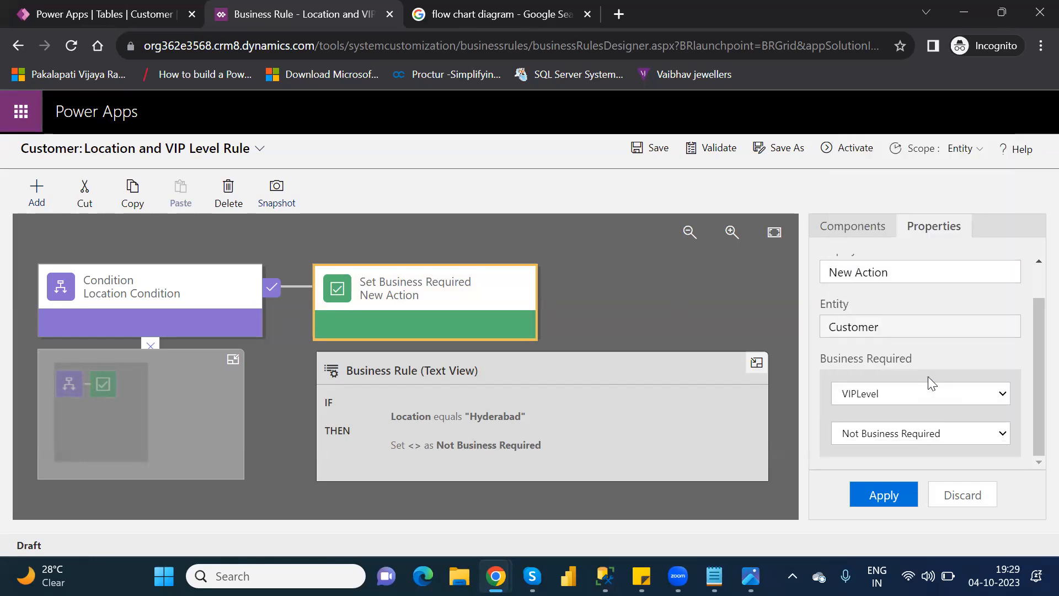
click(918, 438)
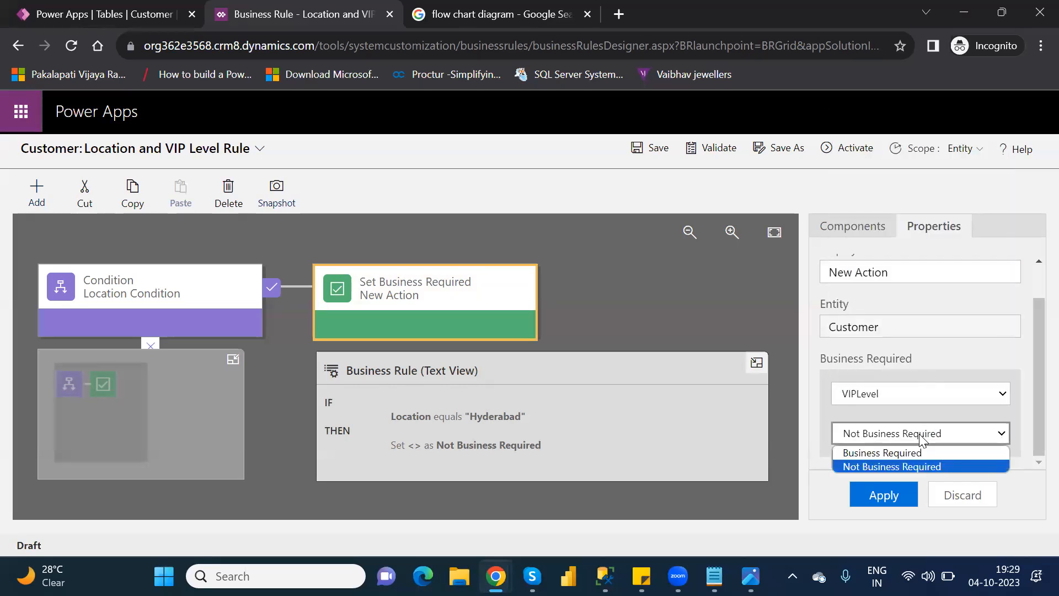
click(935, 466)
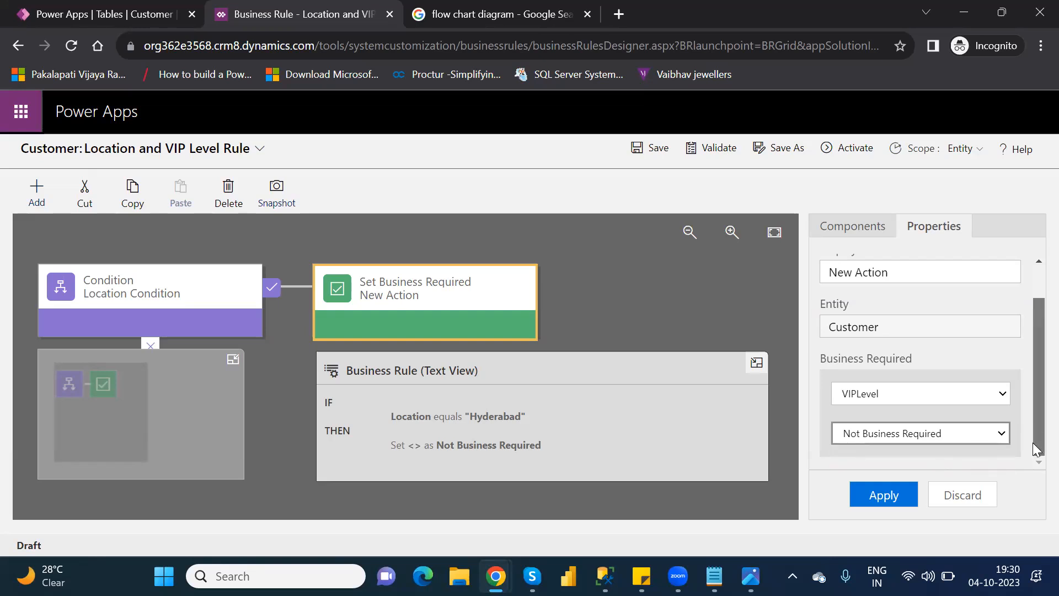
click(897, 495)
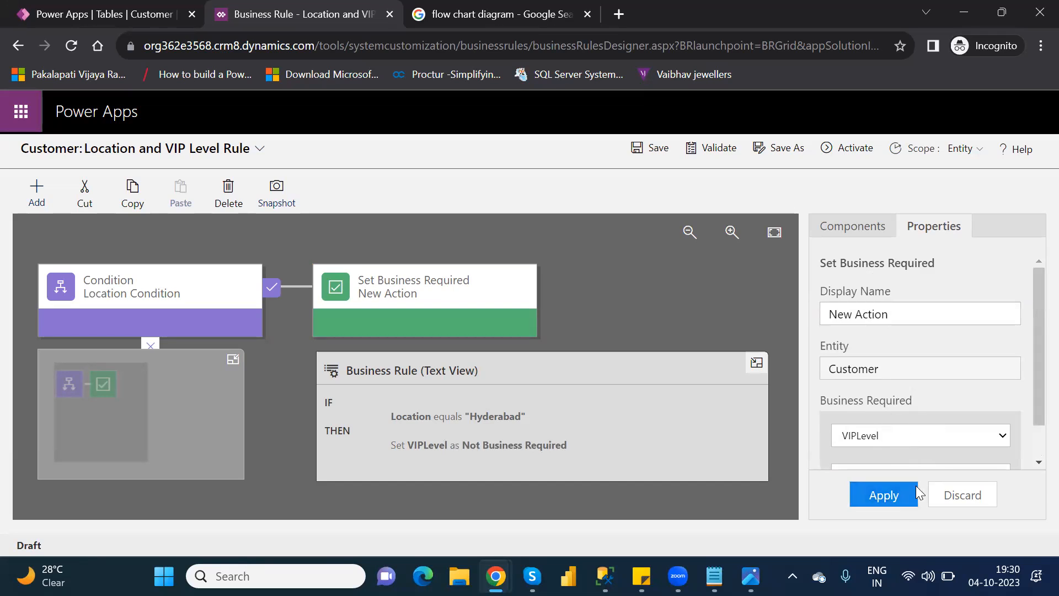
scroll(1036, 437, down, 1)
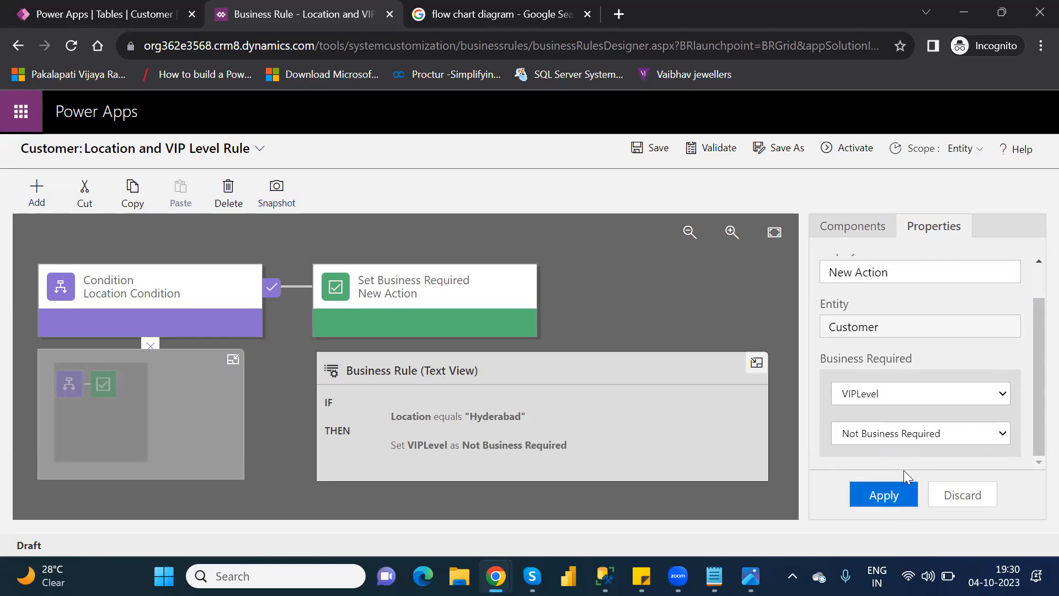
click(893, 495)
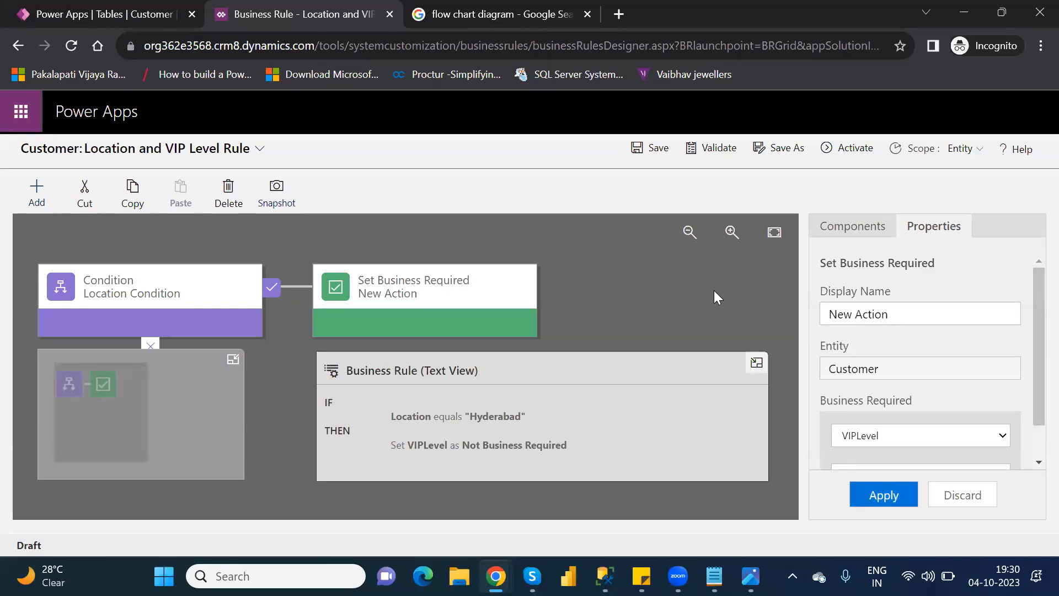
Step: Validate the Location and VIP Level Rule and activate it, confirming the activation
click(711, 148)
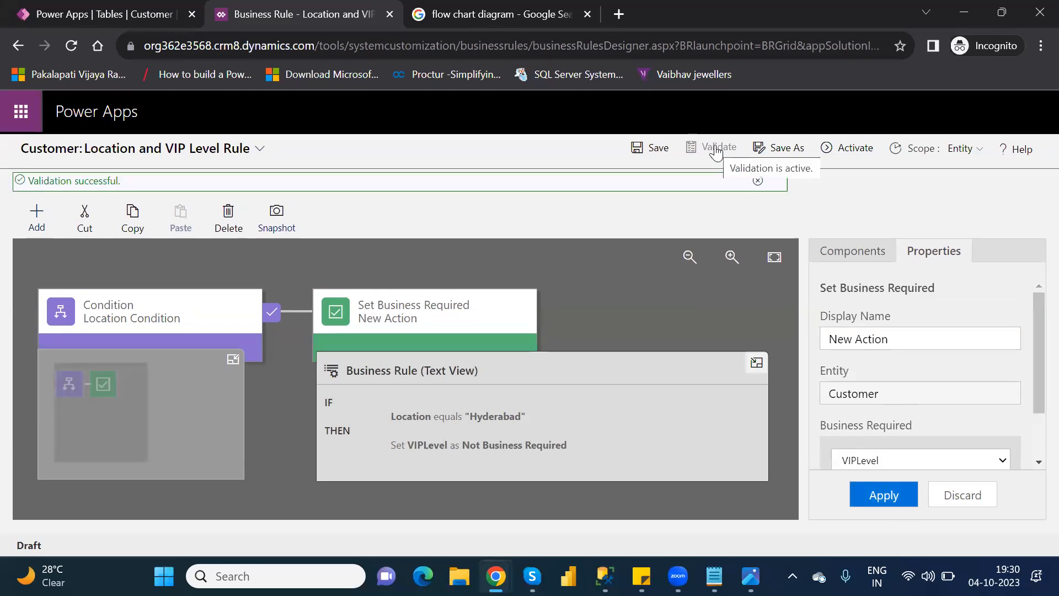
click(852, 148)
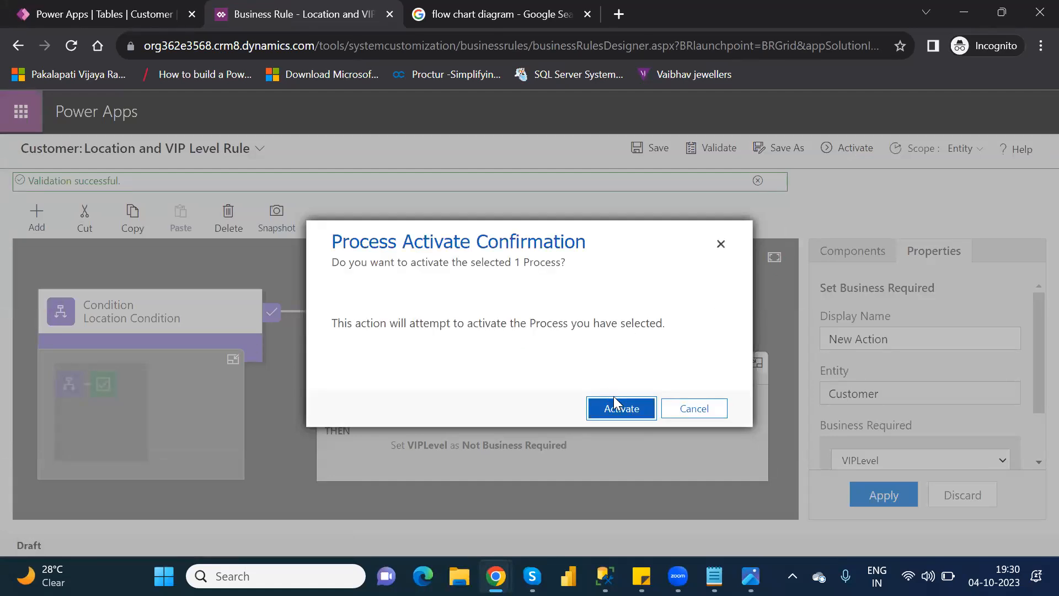
click(630, 408)
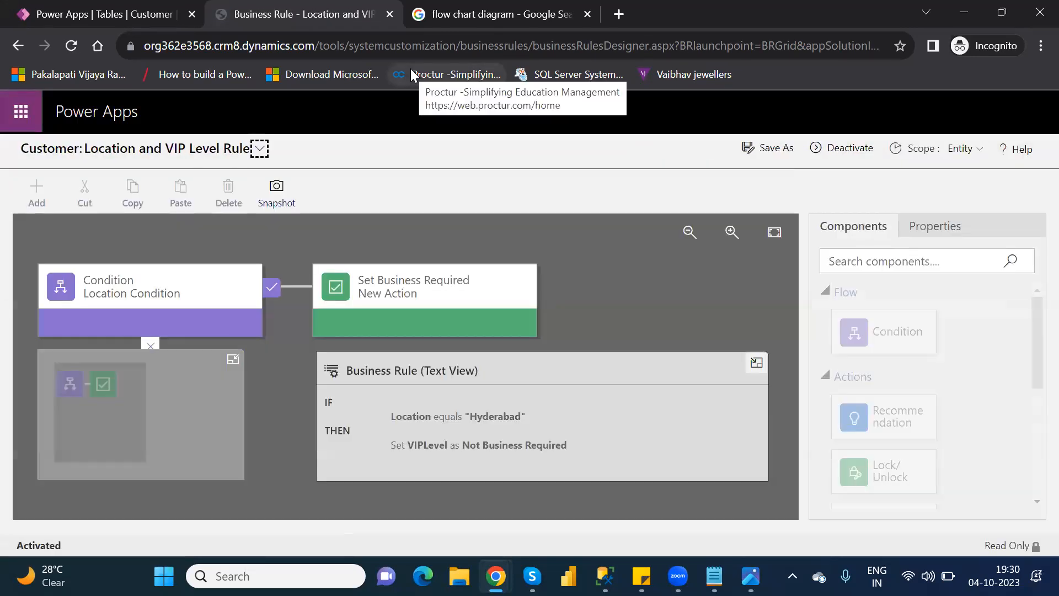
Step: Close the rule designer, finish the business rule editing session, and find and open the Customer table with the search "custome"
click(388, 15)
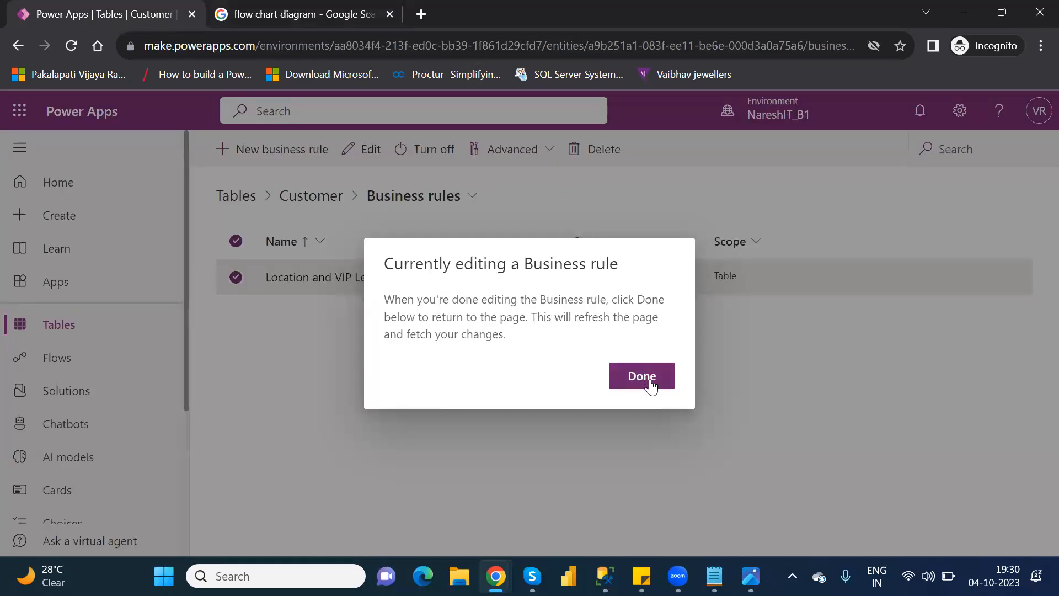
click(650, 382)
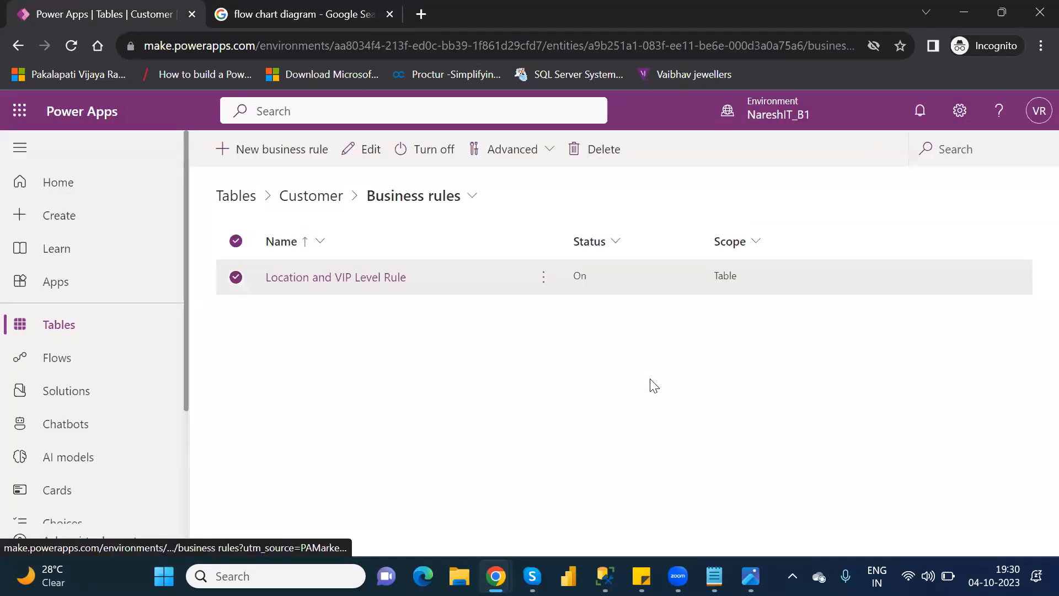
click(74, 325)
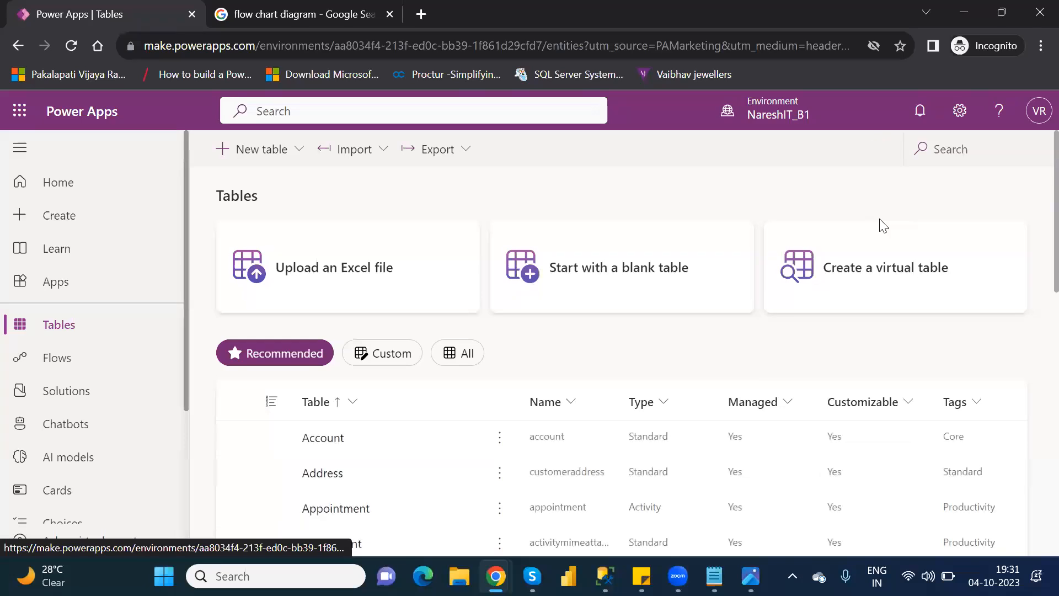
click(947, 150)
text(custome)
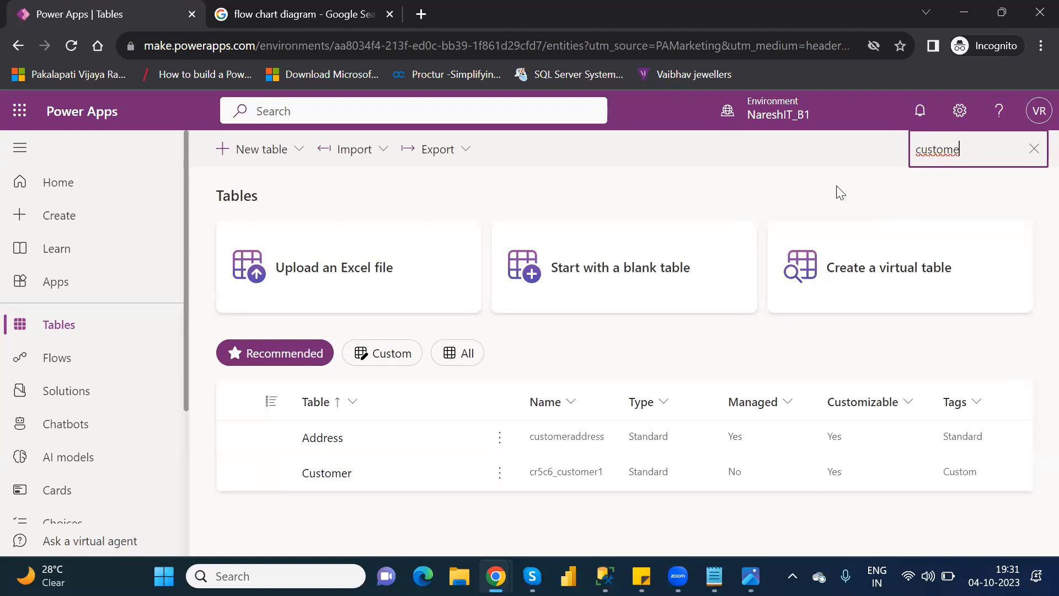
click(323, 477)
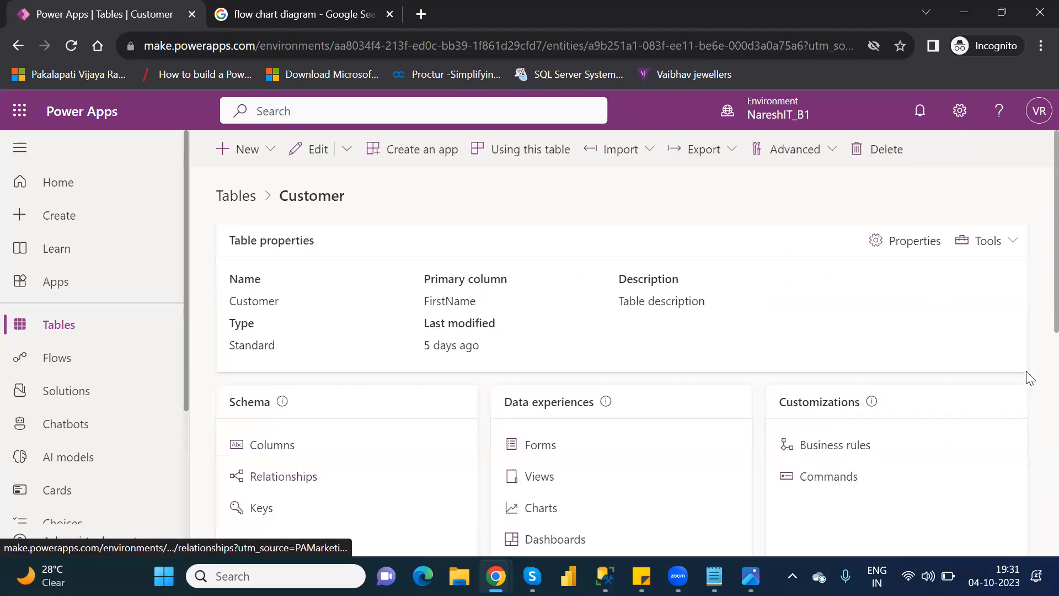
Step: Open the Customer table's rows for editing and start a new row using the form
scroll(1035, 297, down, 5)
scroll(1035, 444, down, 3)
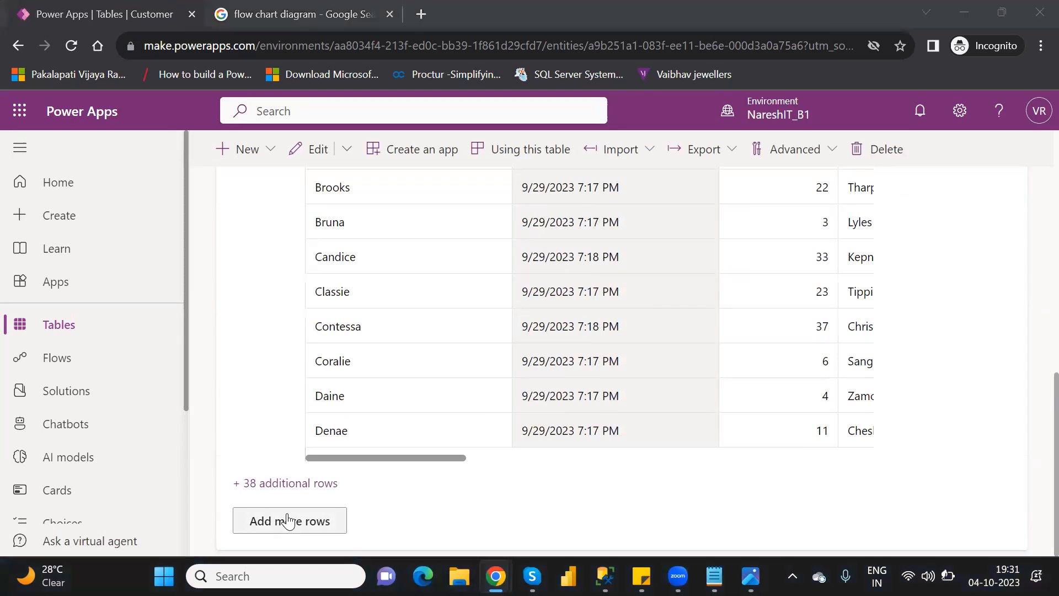
click(287, 521)
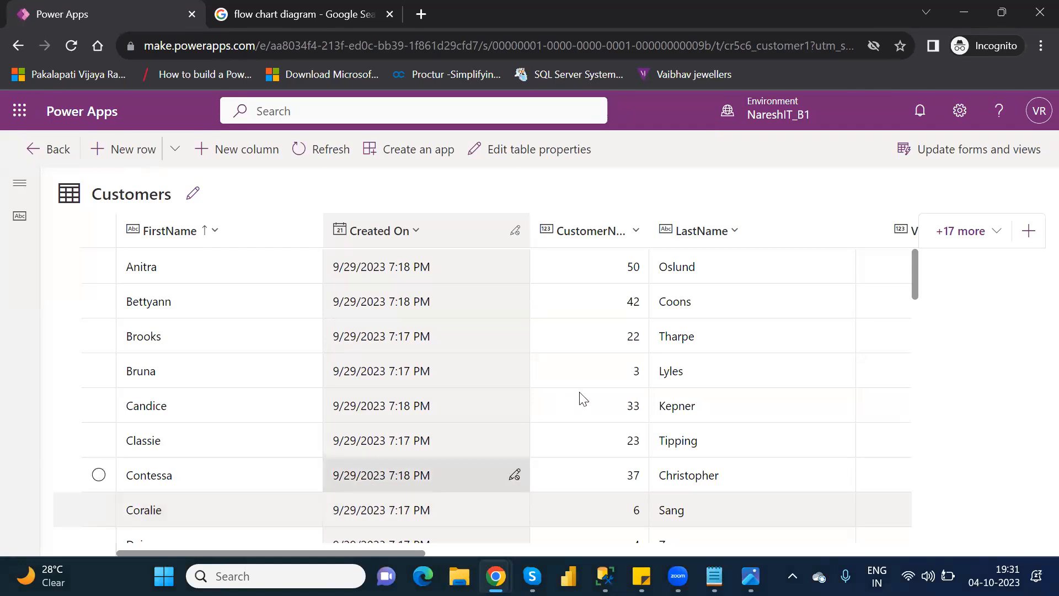
mouse_move(916, 282)
mouse_down()
mouse_move(915, 304)
mouse_move(915, 270)
mouse_up()
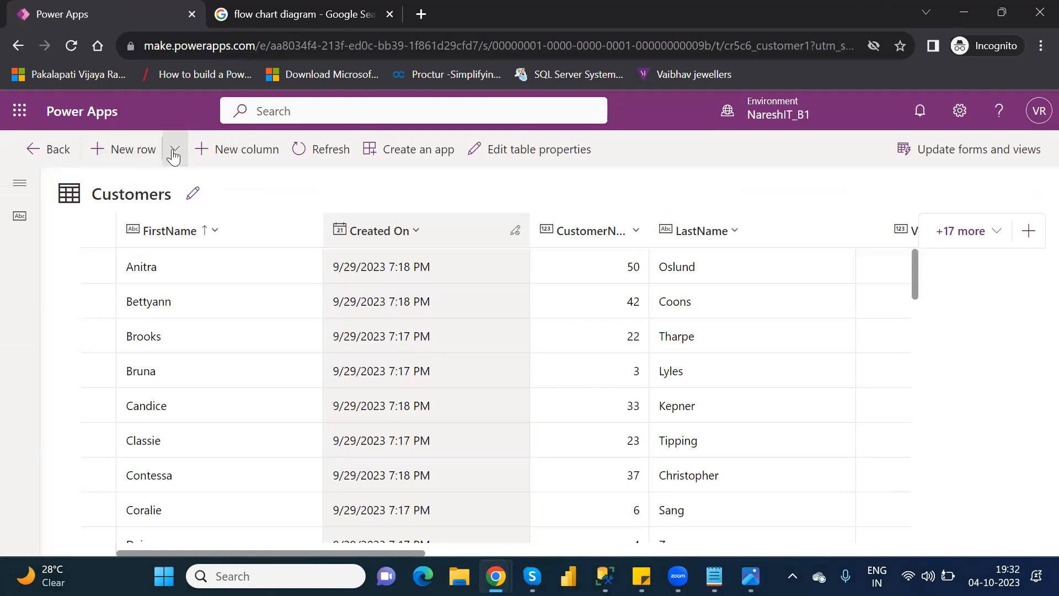
click(174, 157)
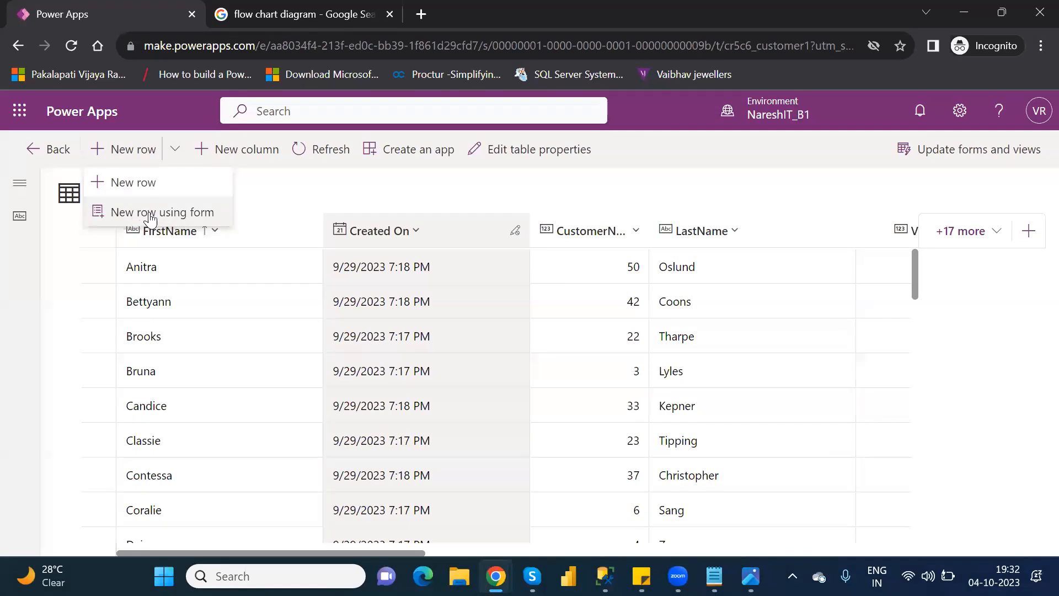
click(186, 220)
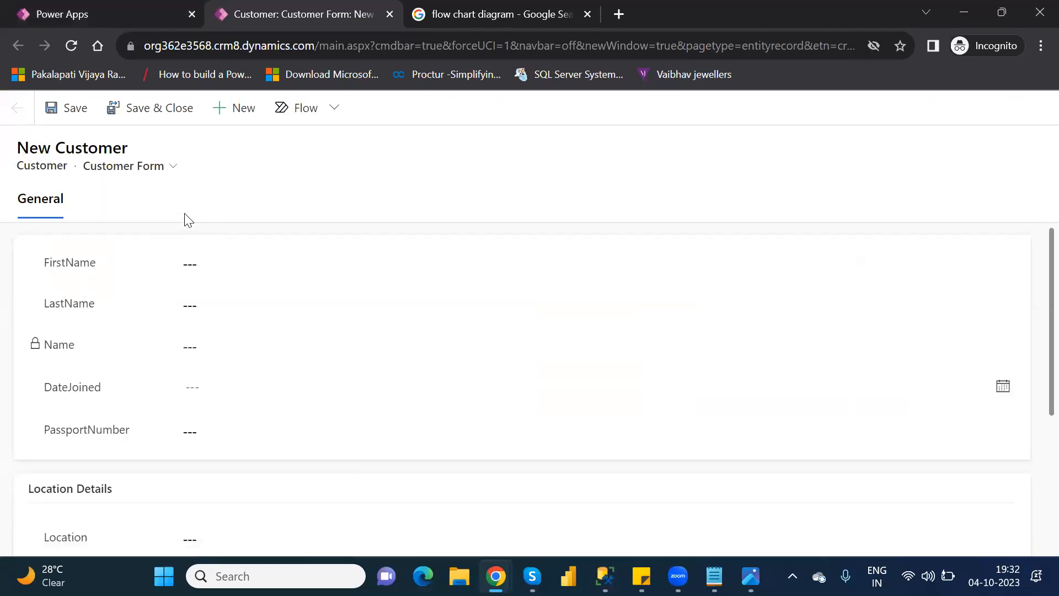
Step: Enter Power Platform as the new customer's FirstName and Microsoft as the LastName, and move on to DateJoined
click(234, 268)
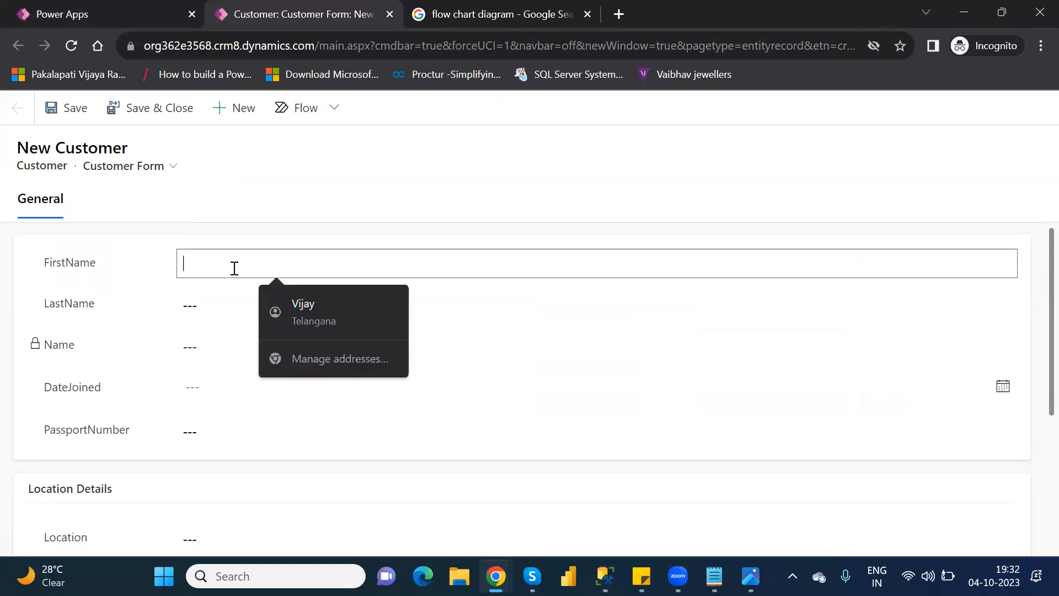
text(P)
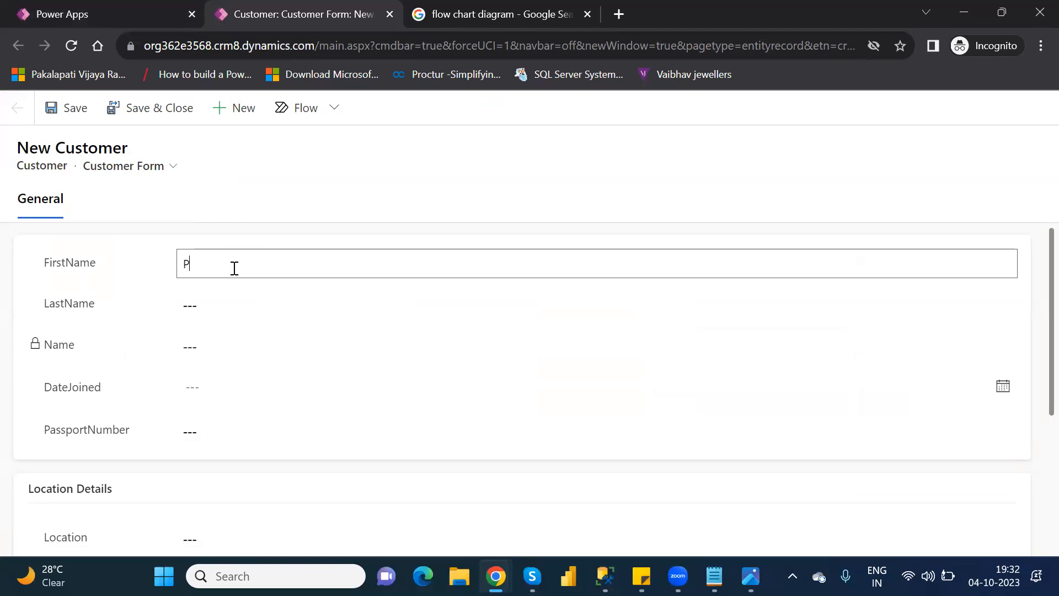
text(ower Platform)
key(Tab)
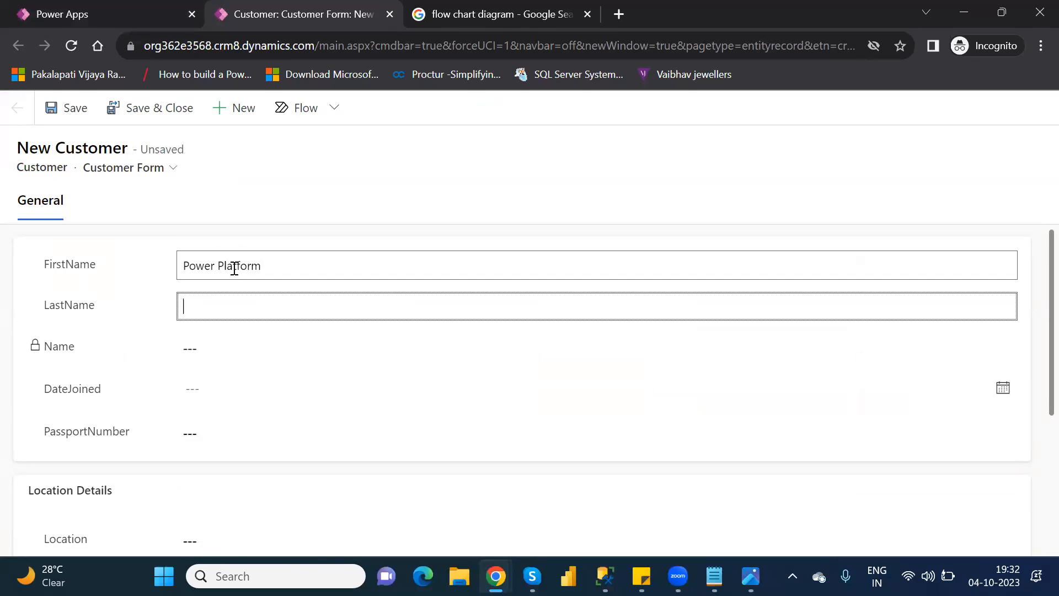
text(Microsoft)
key(Tab)
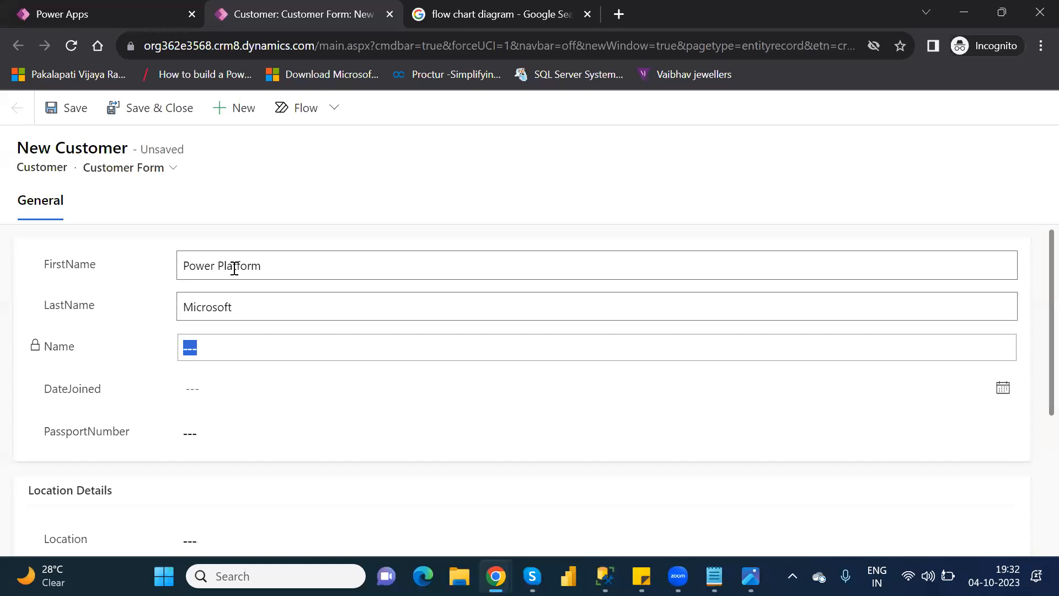
key(Tab)
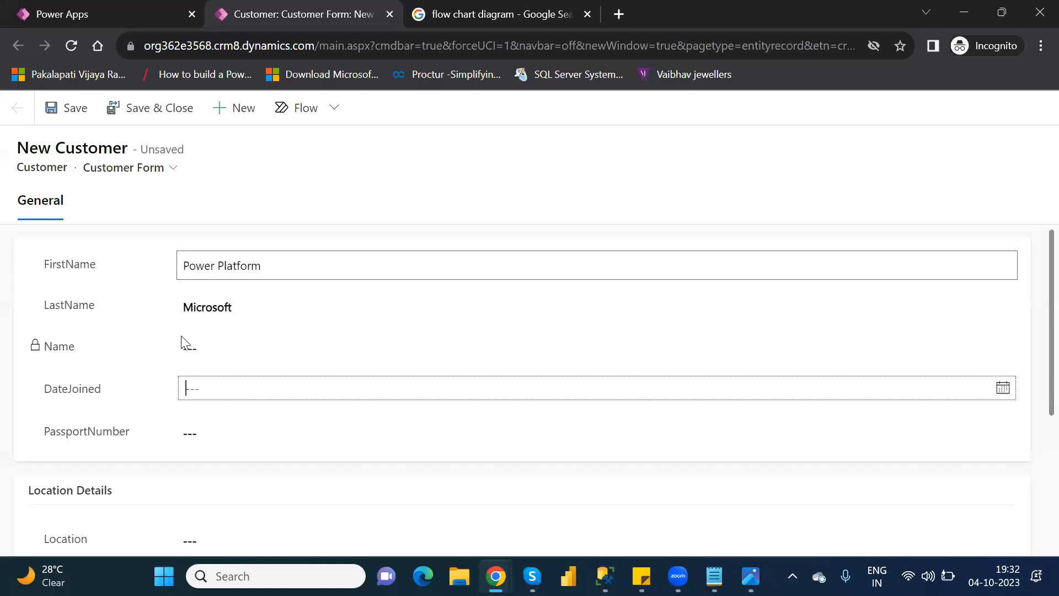
Step: Set the new customer's DateJoined to 10/18/2023 and enter the passport number in PassportNumber
click(228, 389)
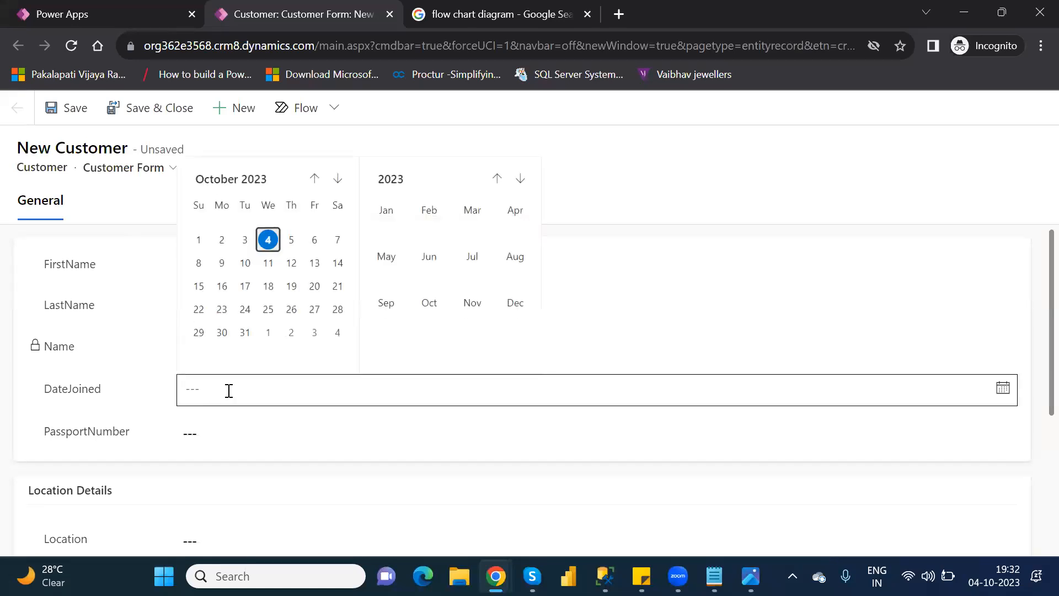
click(269, 286)
click(225, 431)
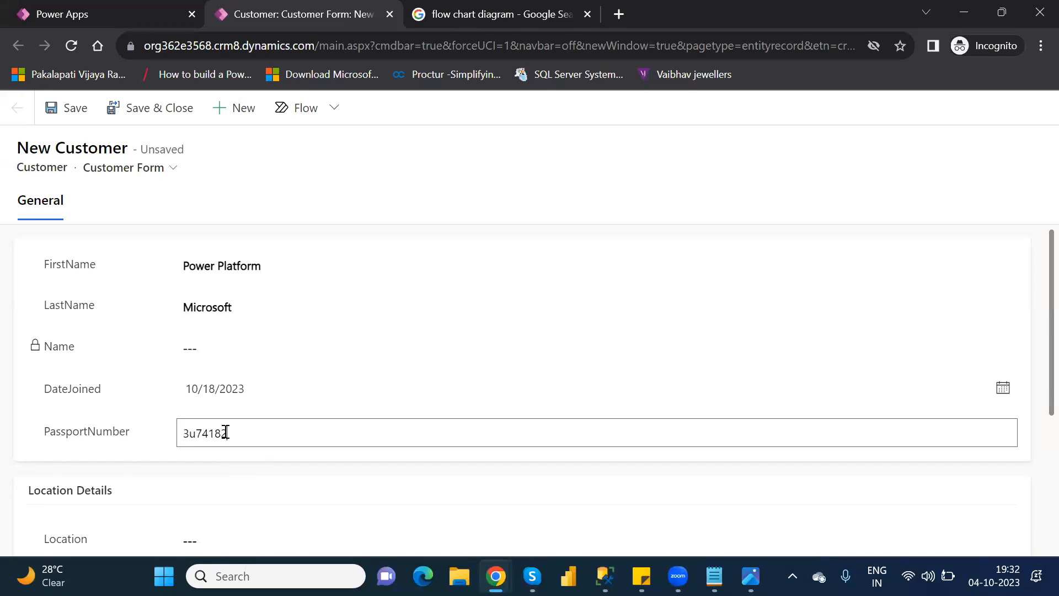
key(BackSpace)
key(BackSpace)
key(BackSpace)
key(BackSpace)
key(BackSpace)
key(BackSpace)
key(BackSpace)
key(BackSpace)
key(BackSpace)
key(BackSpace)
key(BackSpace)
key(BackSpace)
Step: Enter Hyderabad as the Location and 3 as the VIPLevel in Location Details, and save the customer record
drag(1032, 391, 1033, 517)
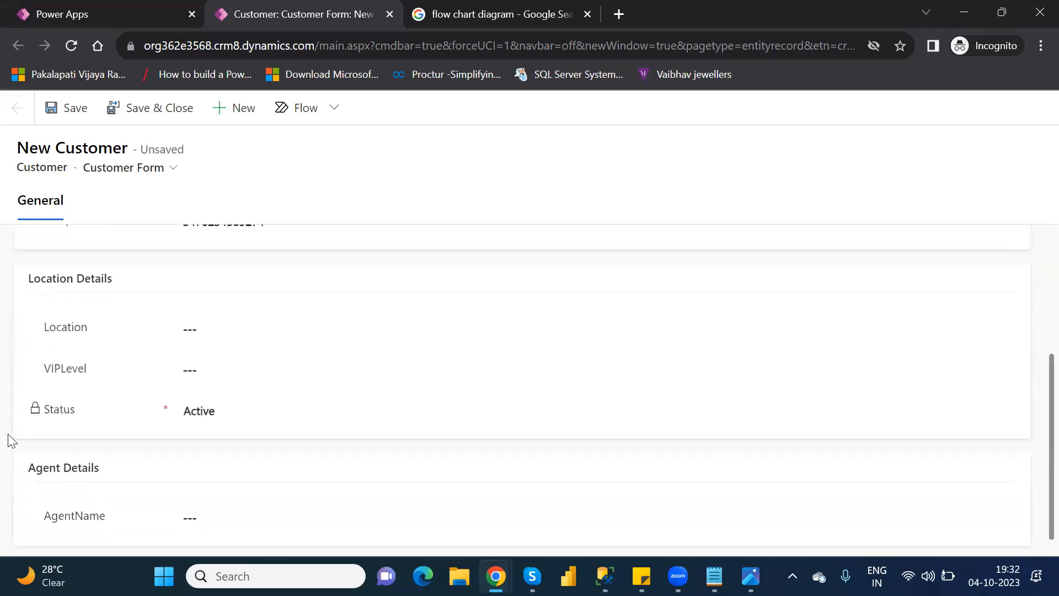
click(214, 328)
text(Hydera)
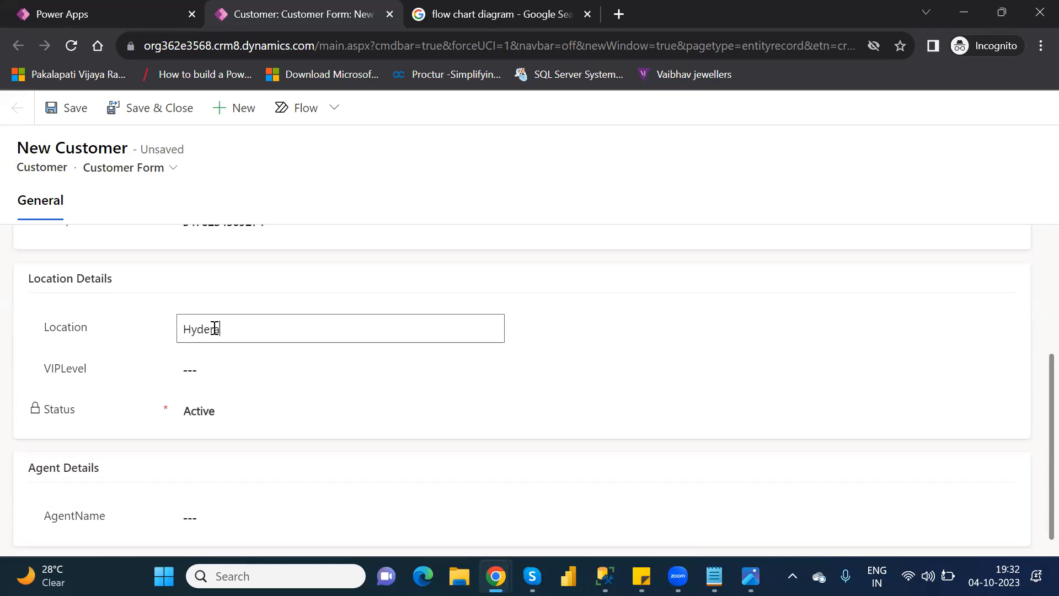
text(bad)
click(212, 374)
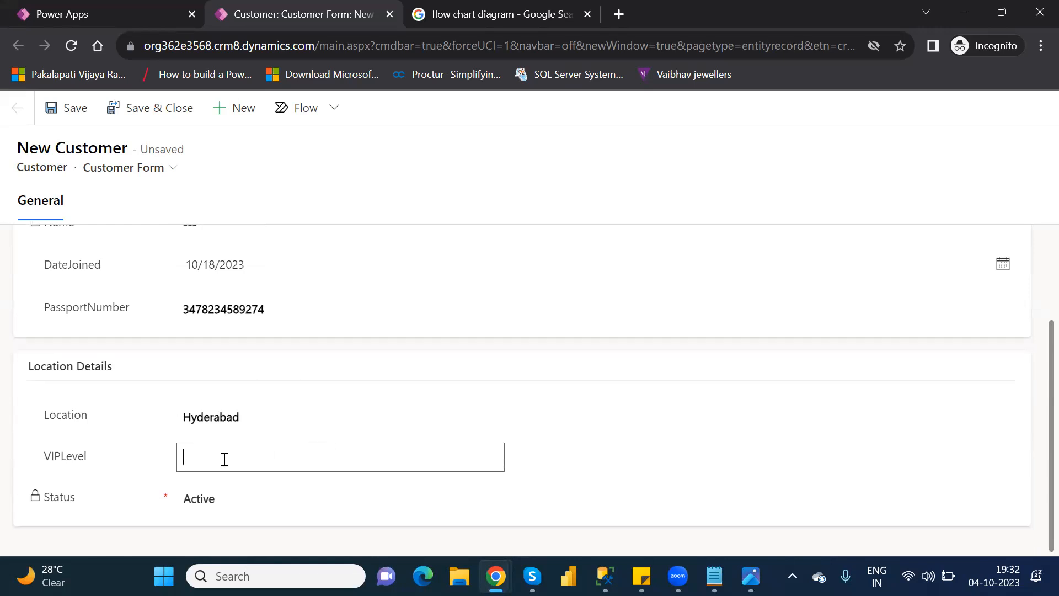
click(1032, 439)
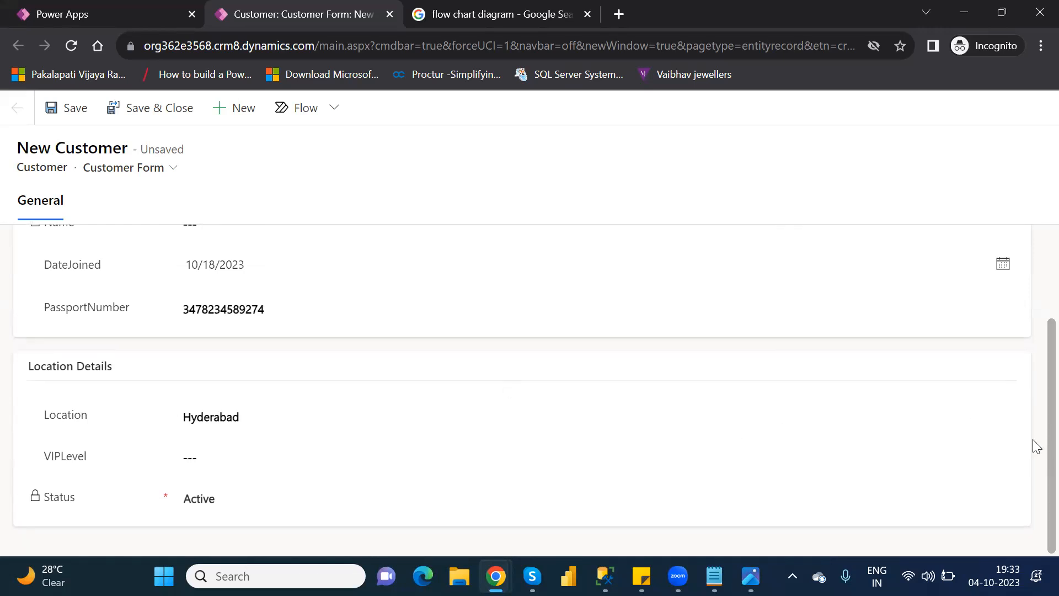
click(194, 456)
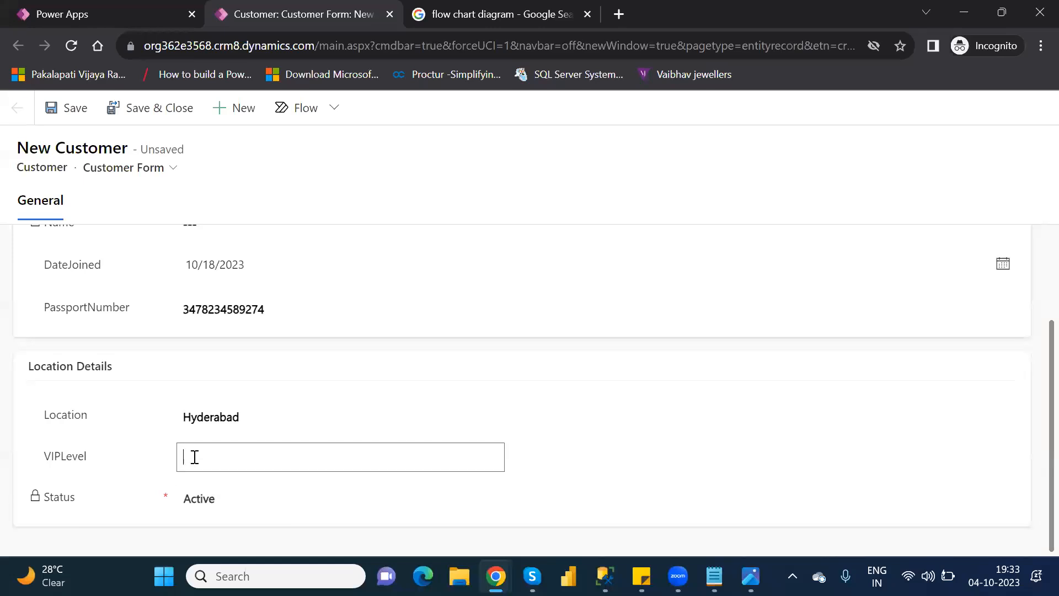
text(3)
click(87, 120)
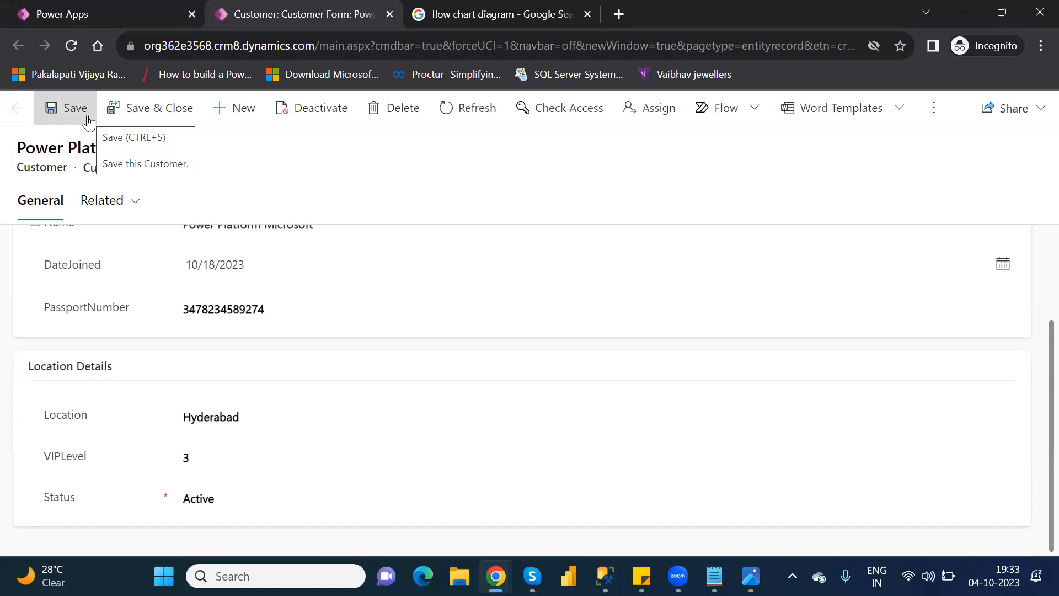
Step: Reload the saved customer record, enter Microsoft as the AgentName in Agent Details, and save it
click(72, 48)
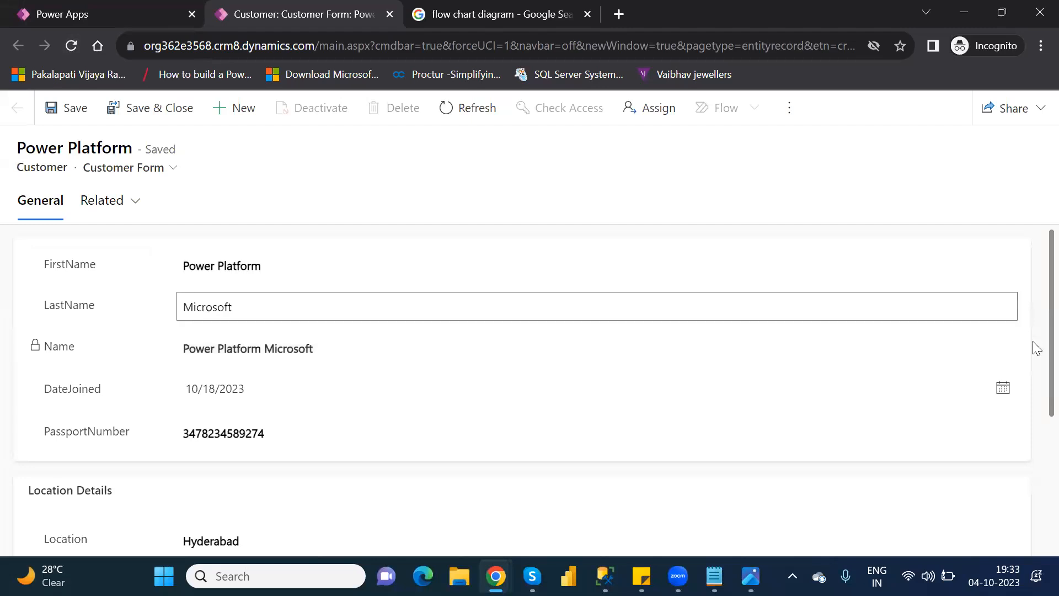
drag(1032, 335, 1033, 433)
scroll(1036, 441, down, 4)
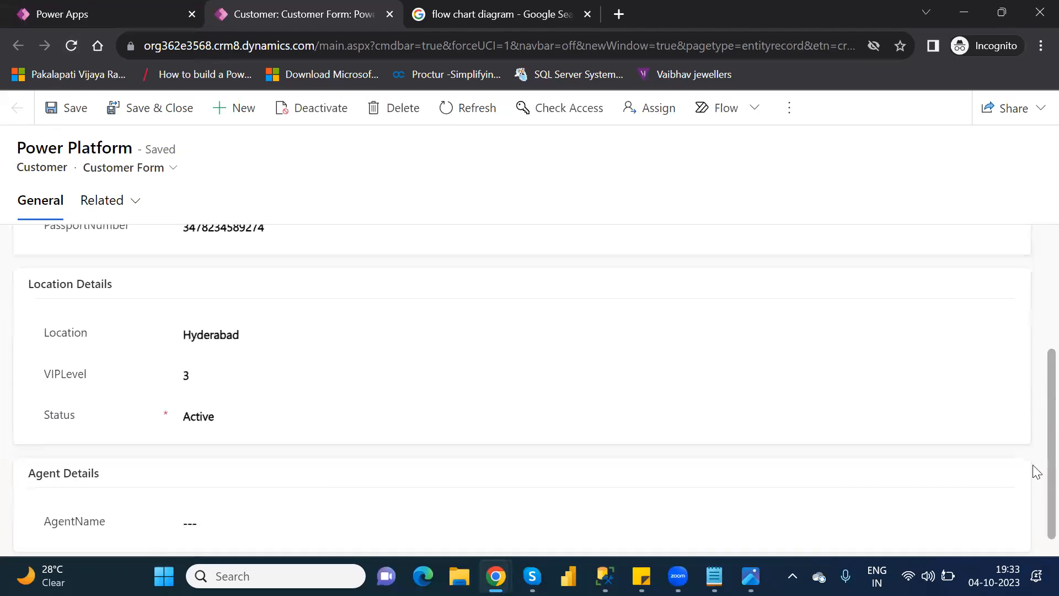
click(227, 504)
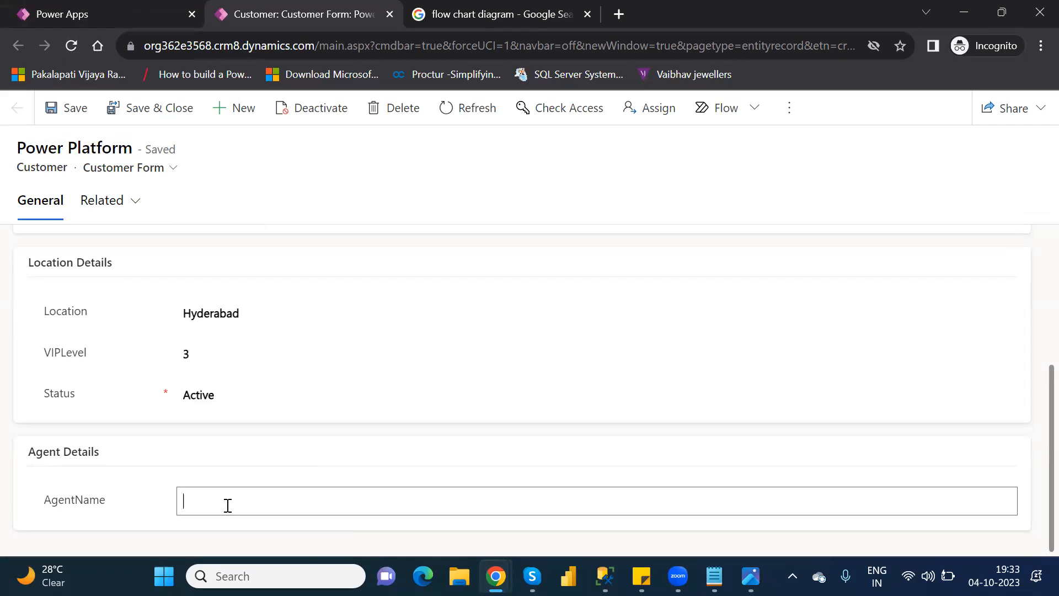
text(Microsoft)
click(76, 113)
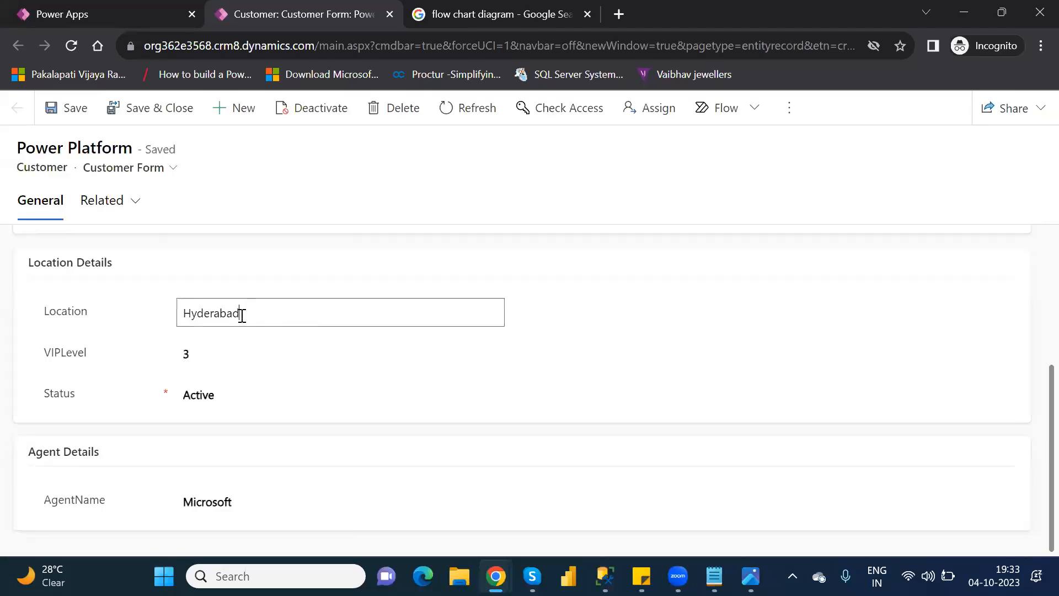
Step: Replace the customer's Location with Ameerpert and save the record
double_click(242, 315)
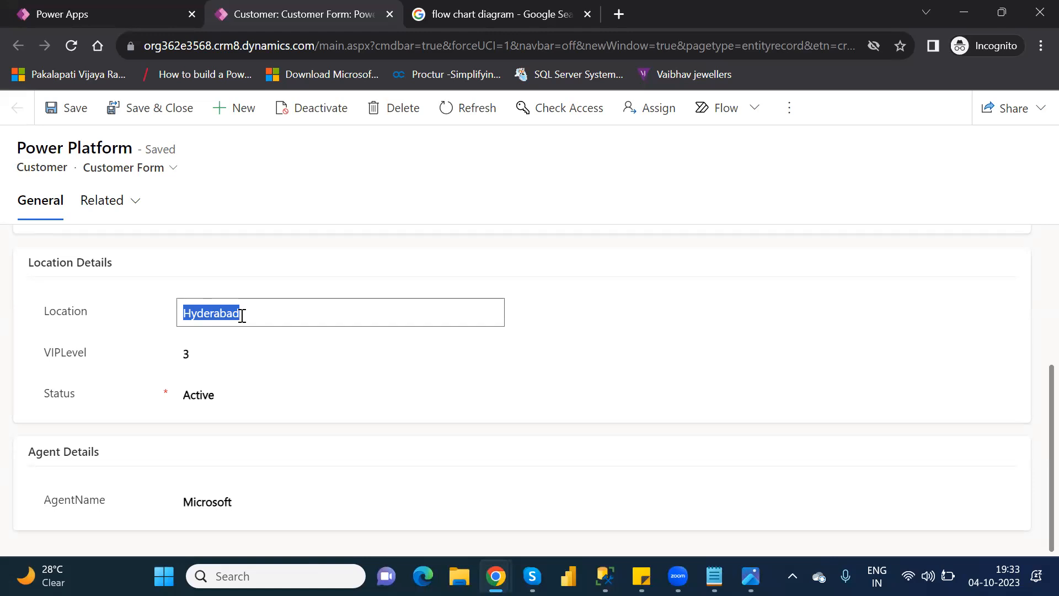
text(Amee)
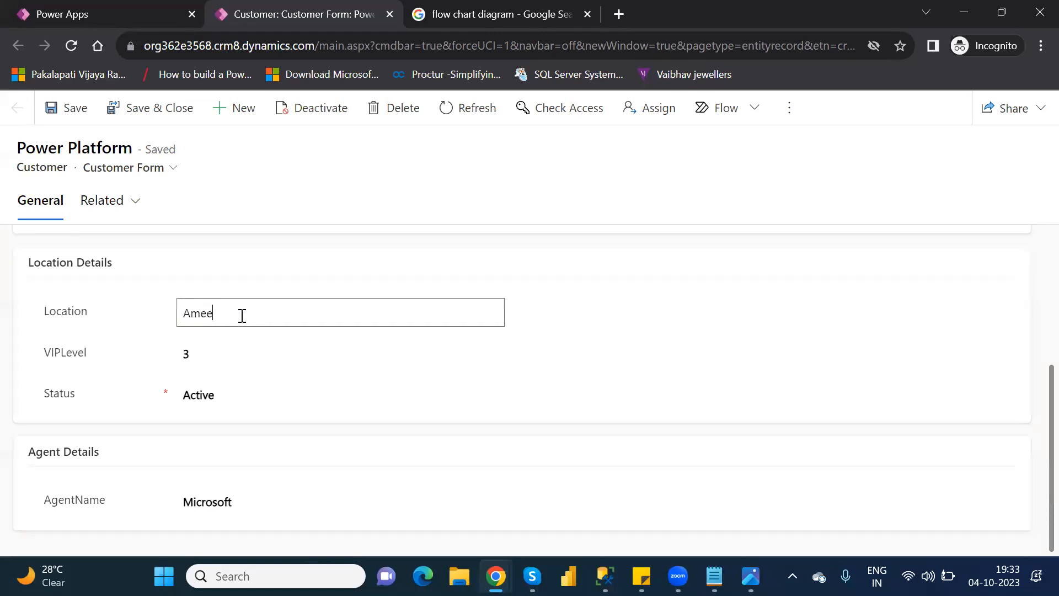
text(rpert)
click(68, 120)
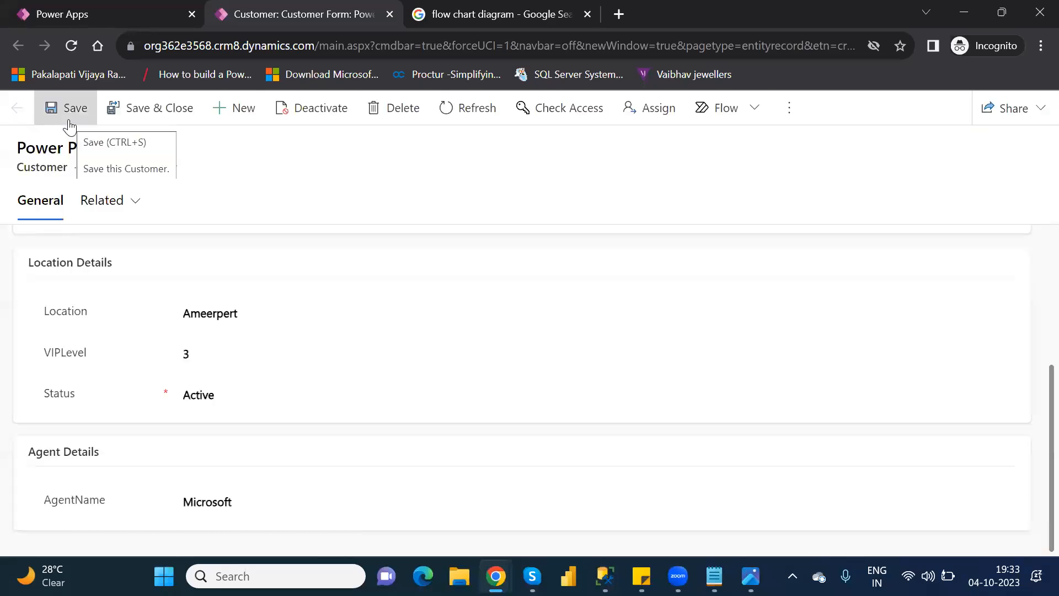
Step: Reload the customer record, set its Location back to Hyderabad, and save it
click(71, 46)
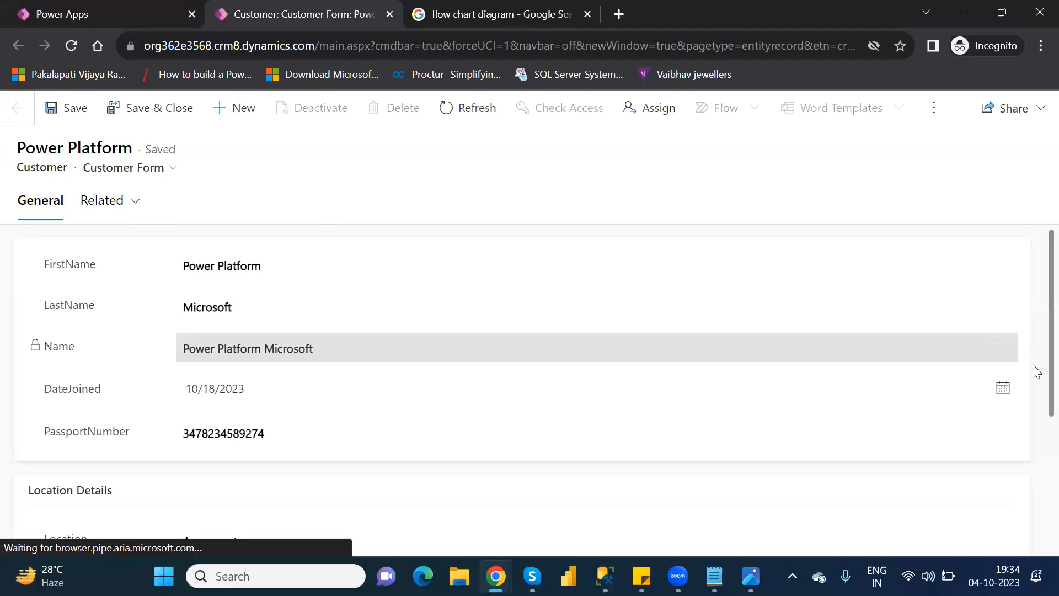
scroll(1032, 365, down, 3)
scroll(1035, 477, down, 1)
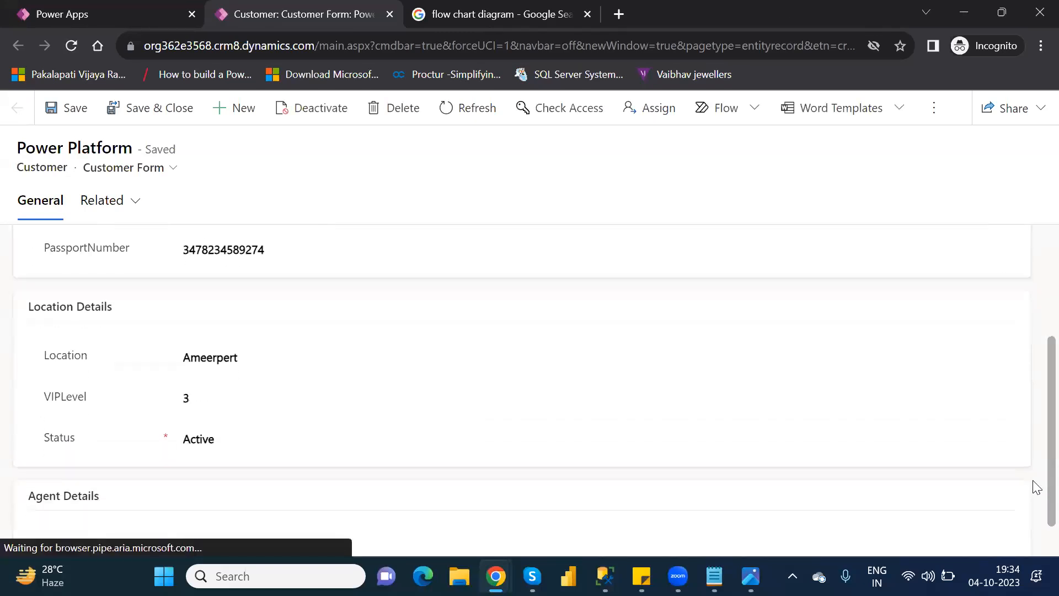
click(246, 343)
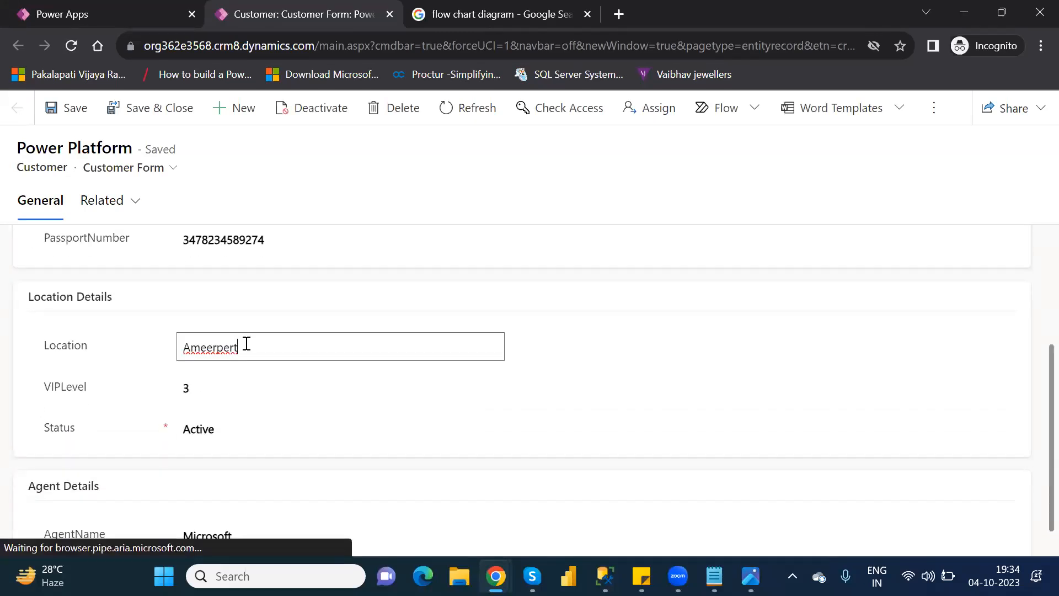
double_click(228, 345)
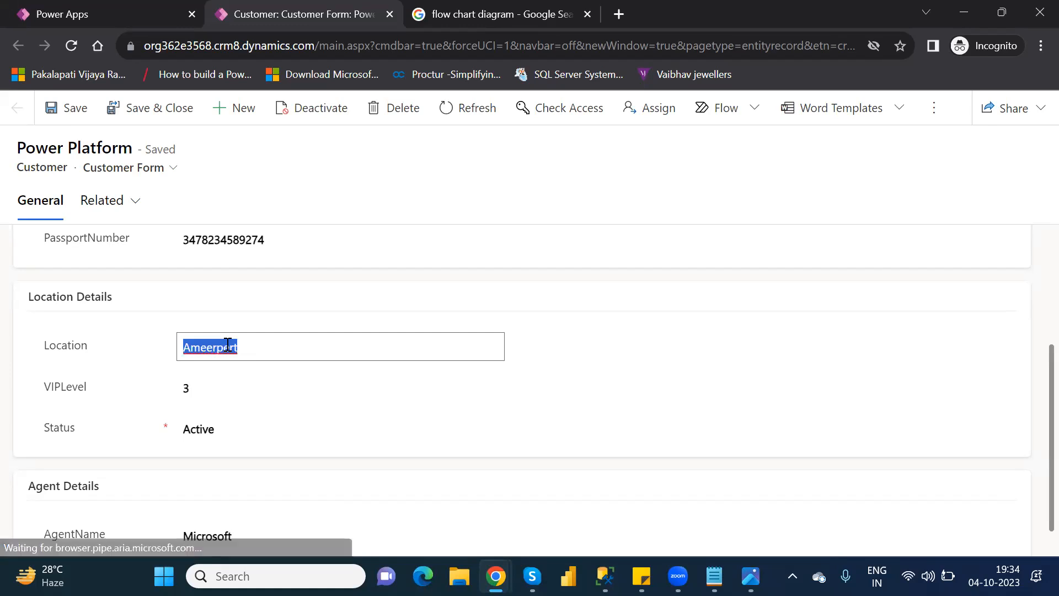
text(Hyderabad)
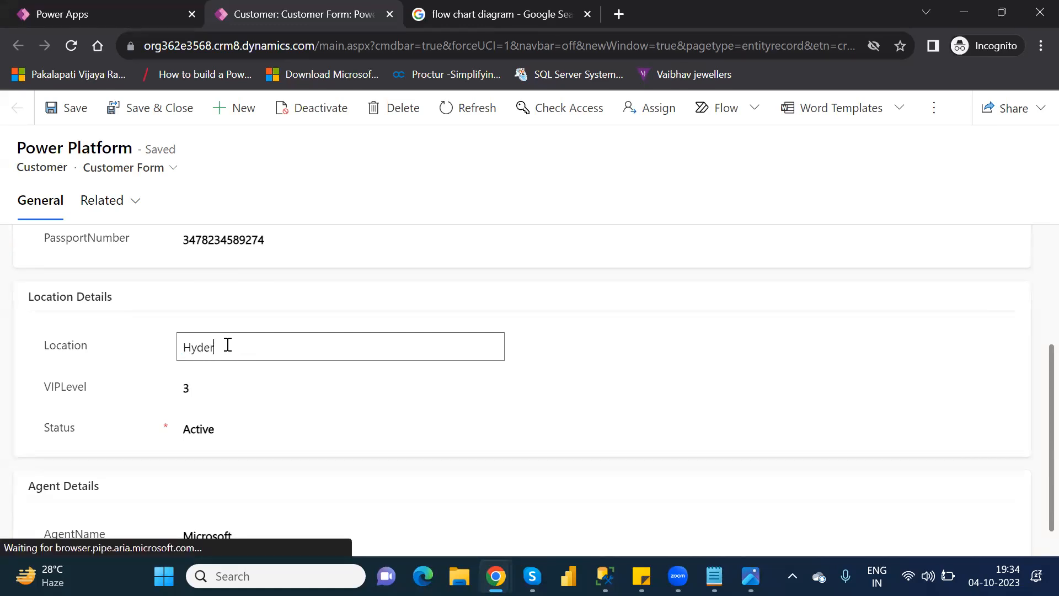
click(207, 389)
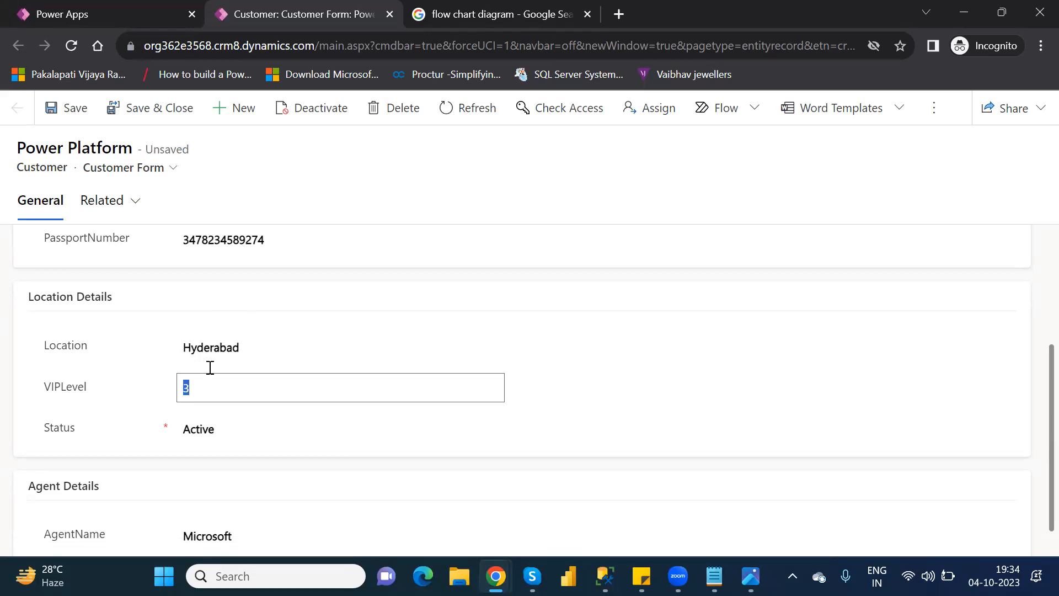
click(229, 330)
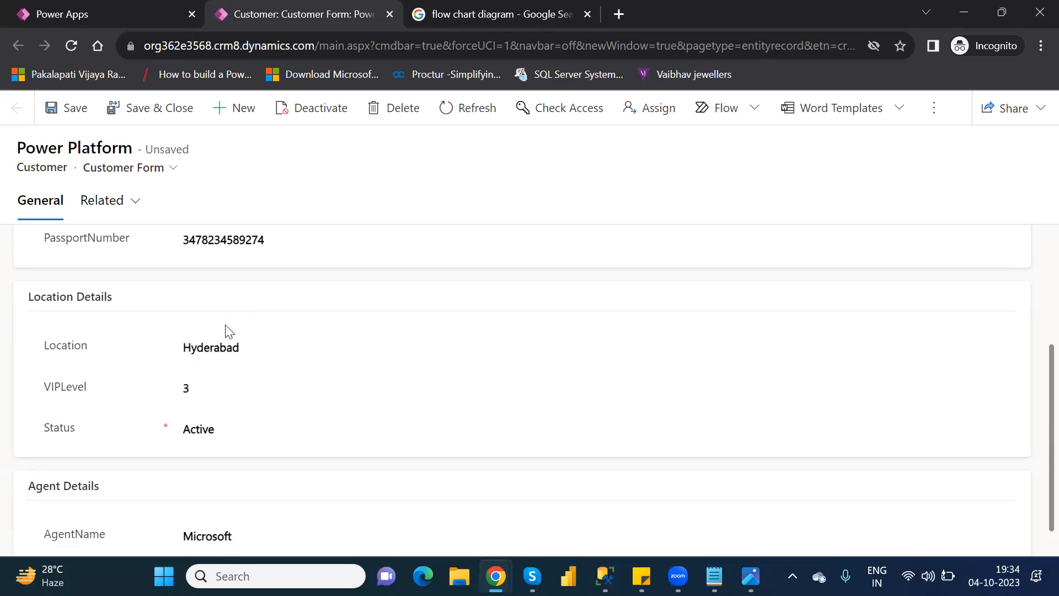
click(72, 112)
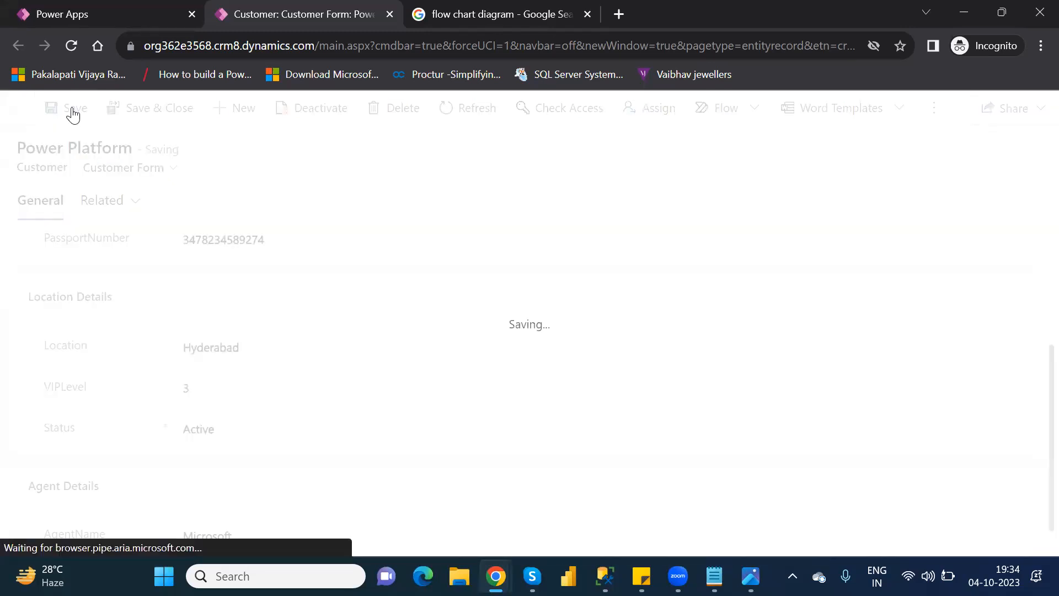
Step: Reload the customer record and open the VIPLevel value in Location Details for editing
click(72, 46)
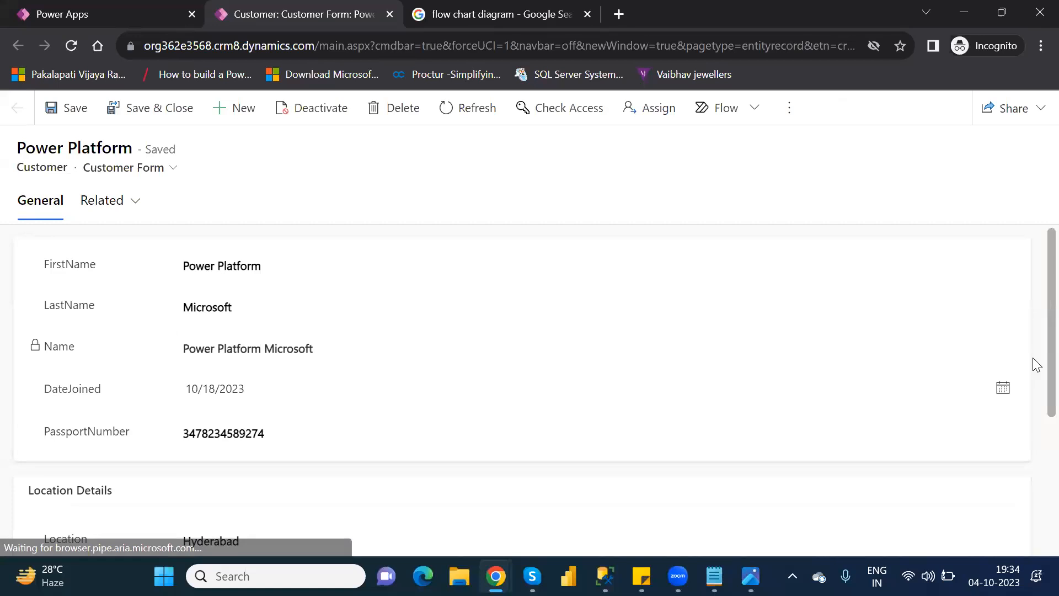
scroll(1032, 419, down, 3)
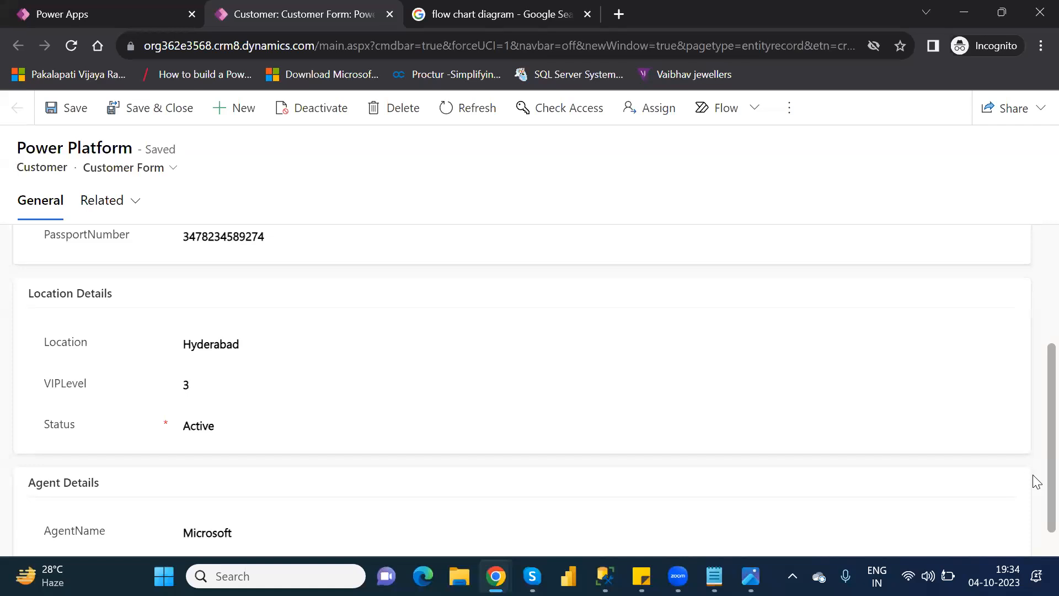
double_click(193, 388)
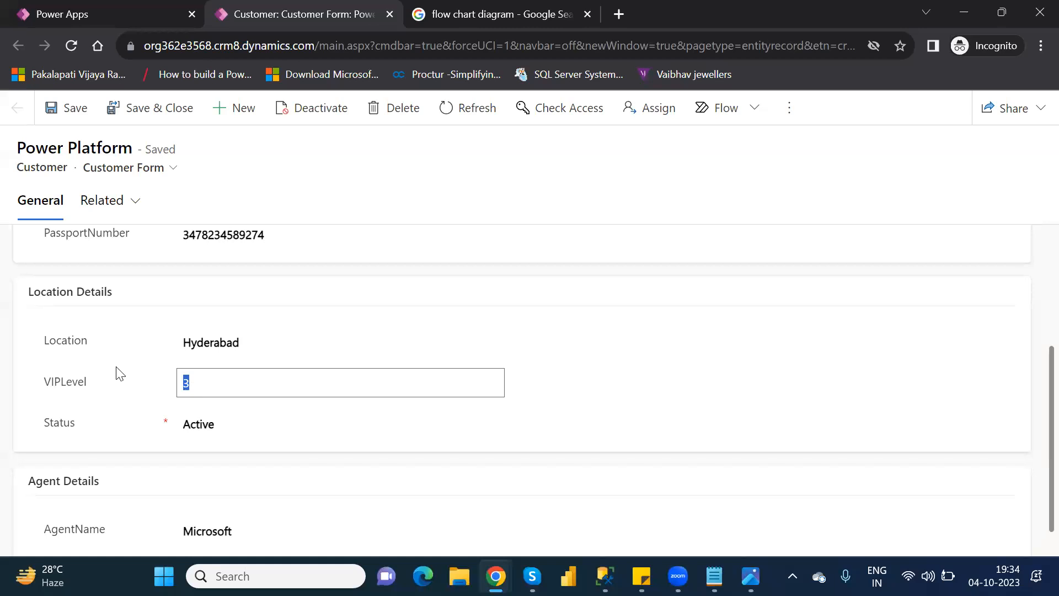
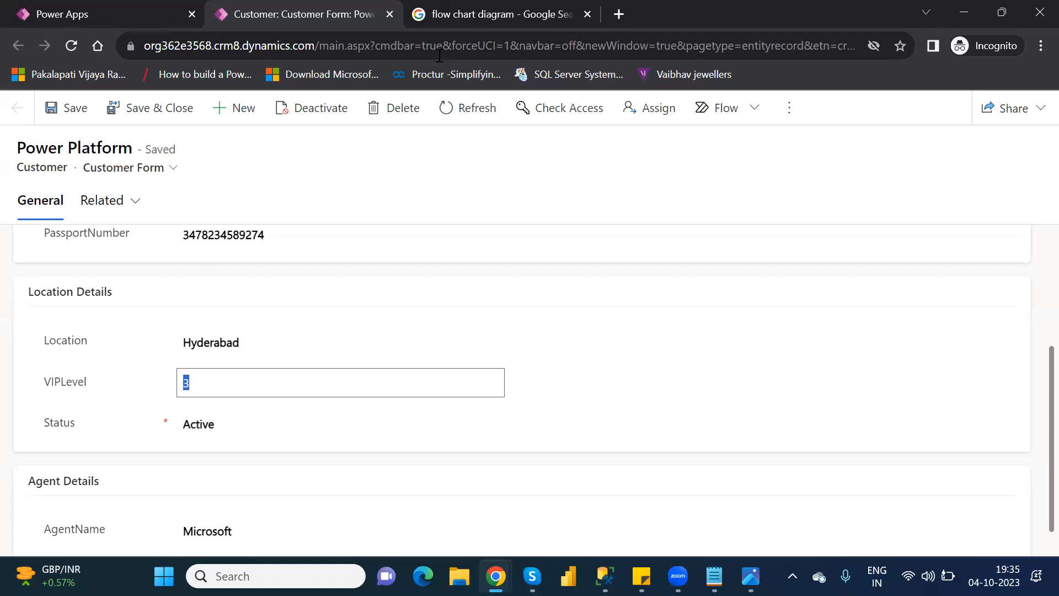
Step: Close the customer record, finish adding the row, and return to the list of tables
click(390, 14)
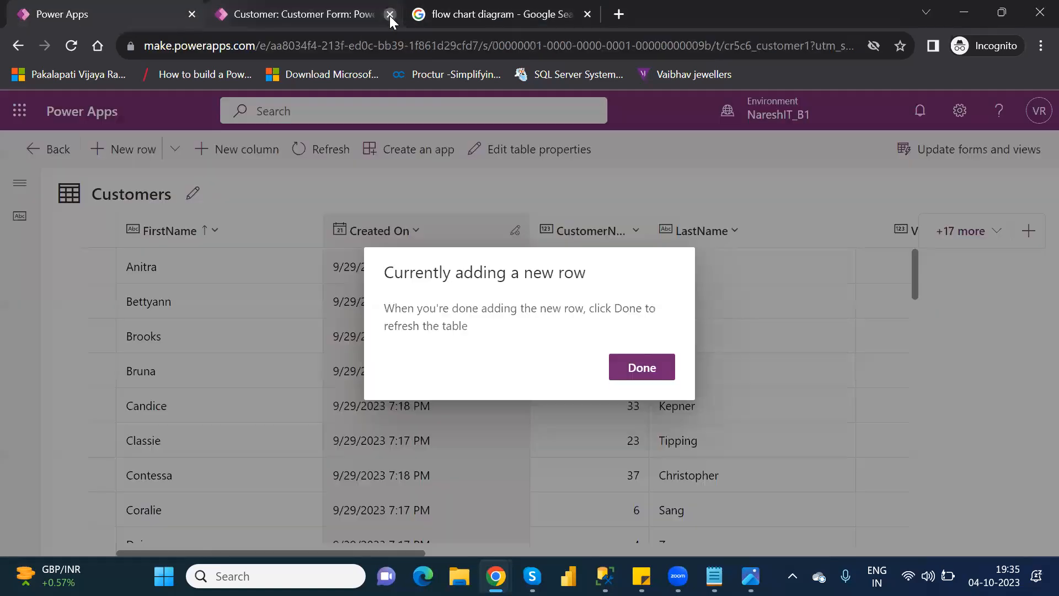
click(642, 367)
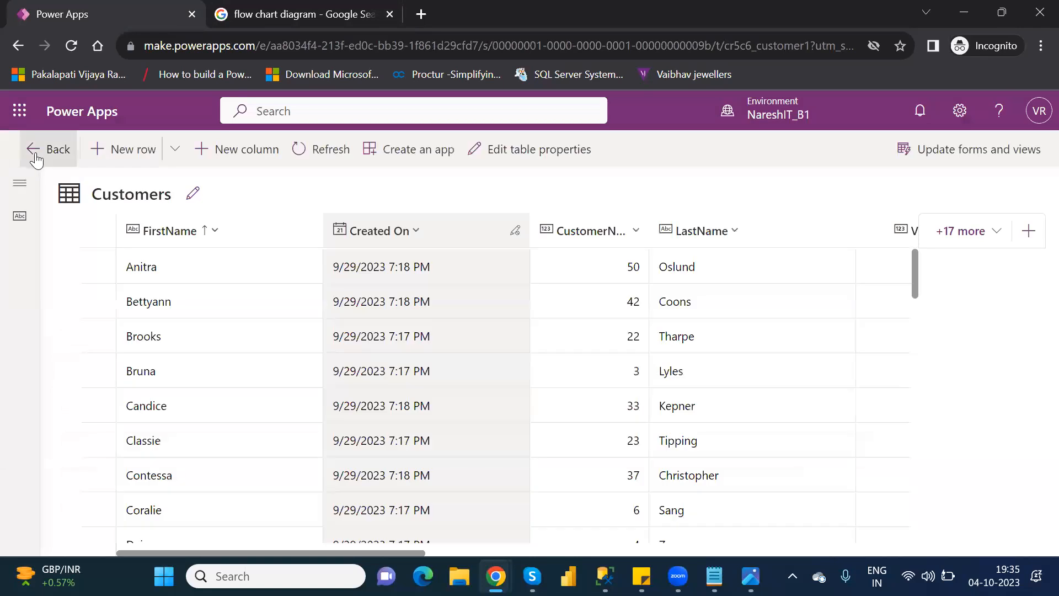
click(37, 158)
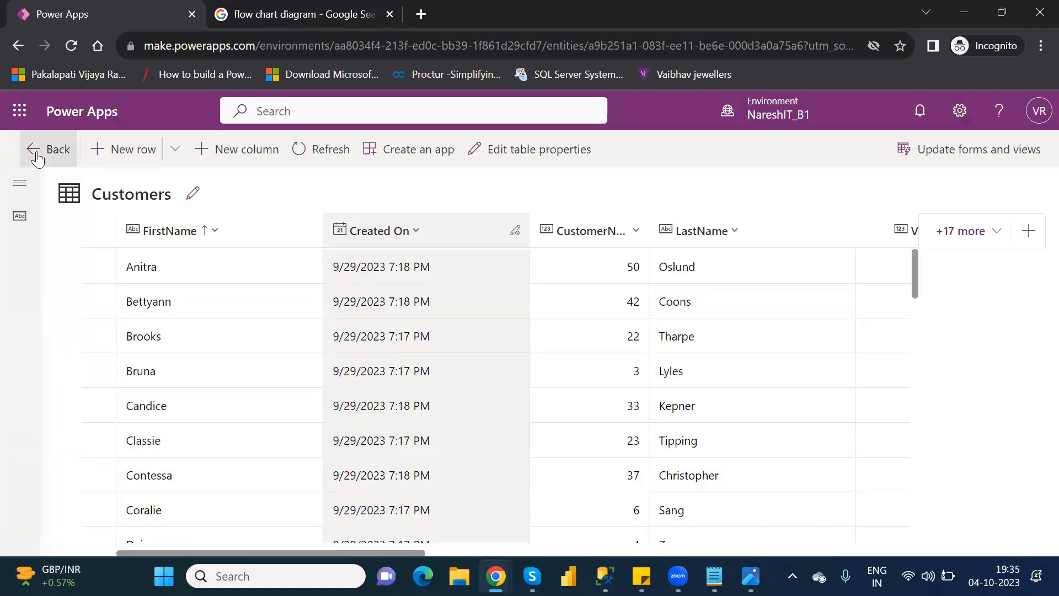
click(86, 331)
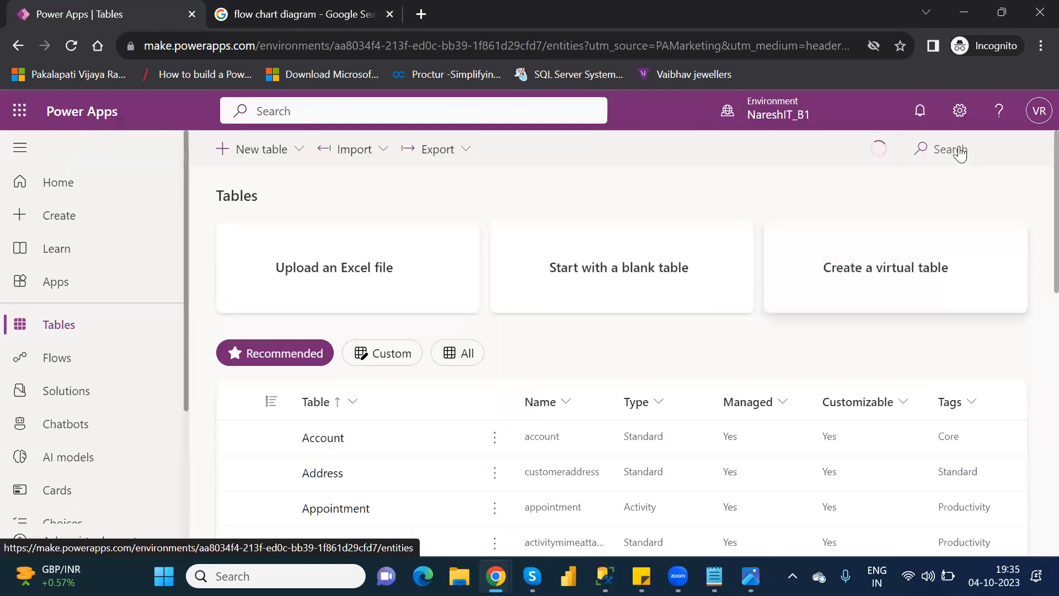
Step: Search the tables for "cust" and open the business rules of the Customer table
click(959, 147)
text(cust)
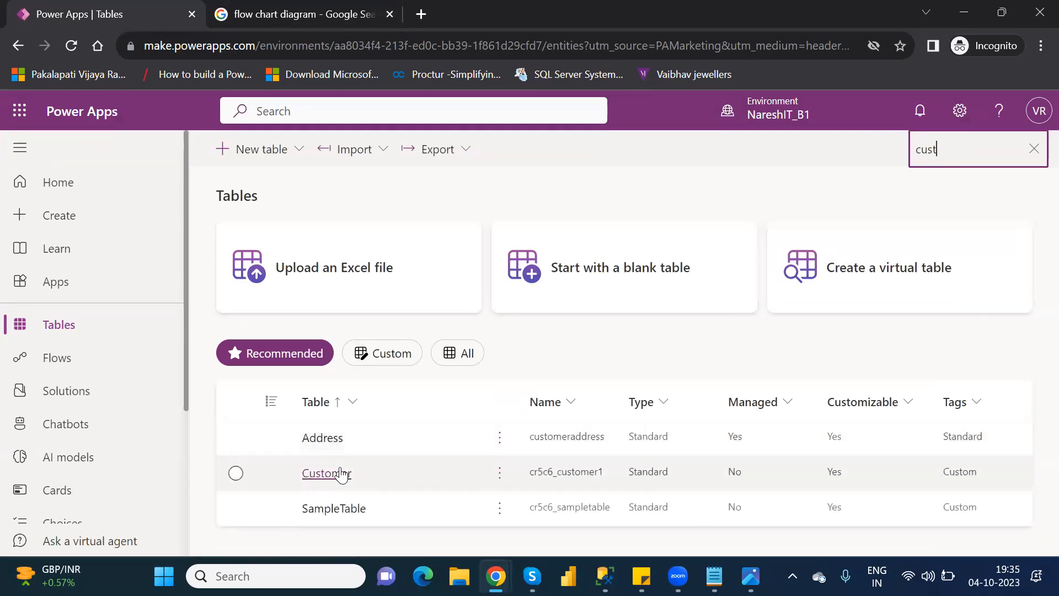
click(341, 473)
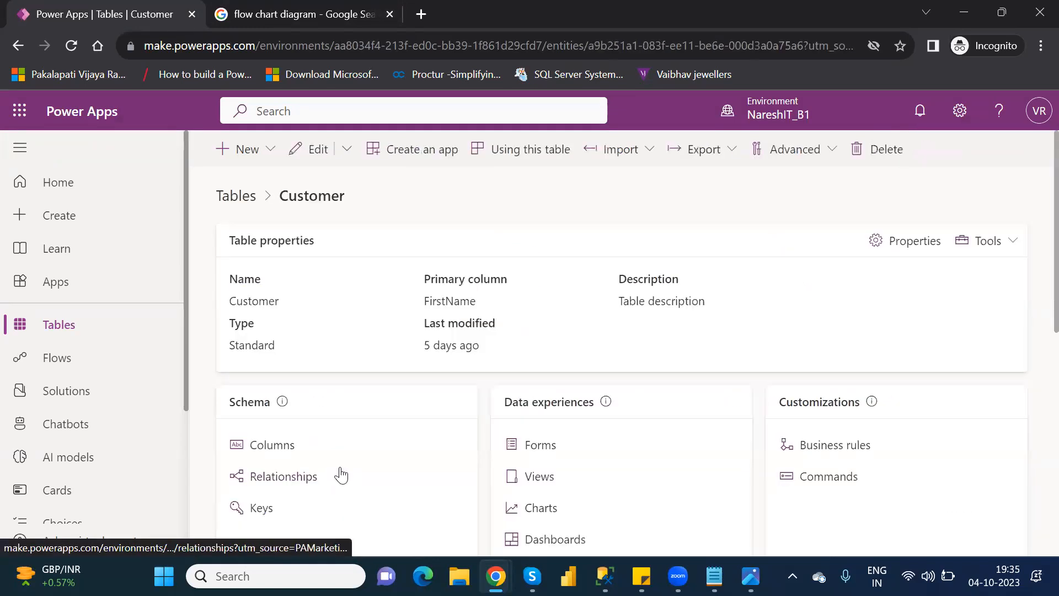
click(825, 447)
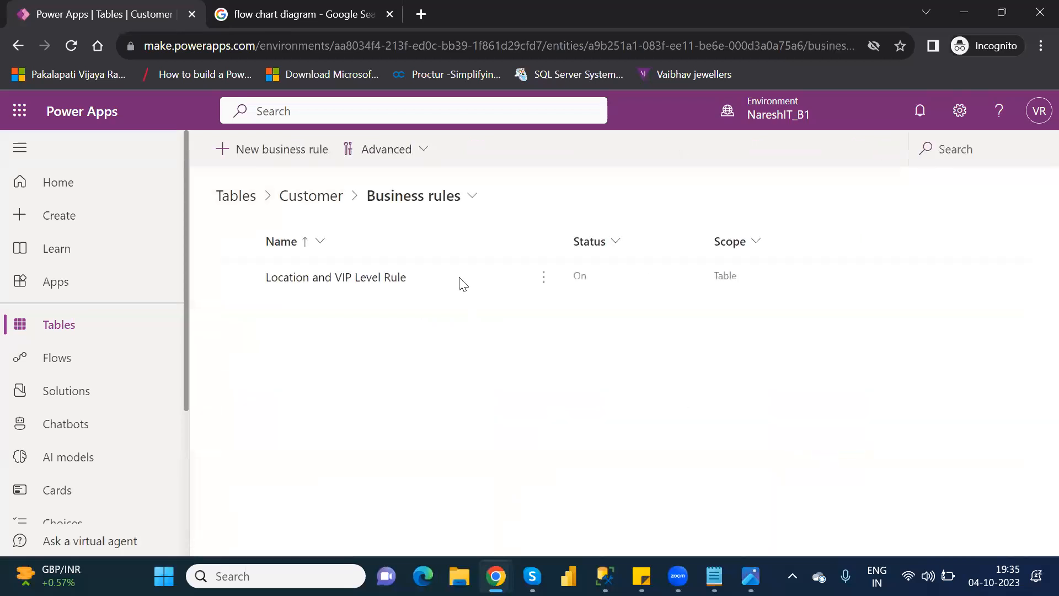
Step: Open the Location and VIP Level Rule and deactivate it
click(322, 279)
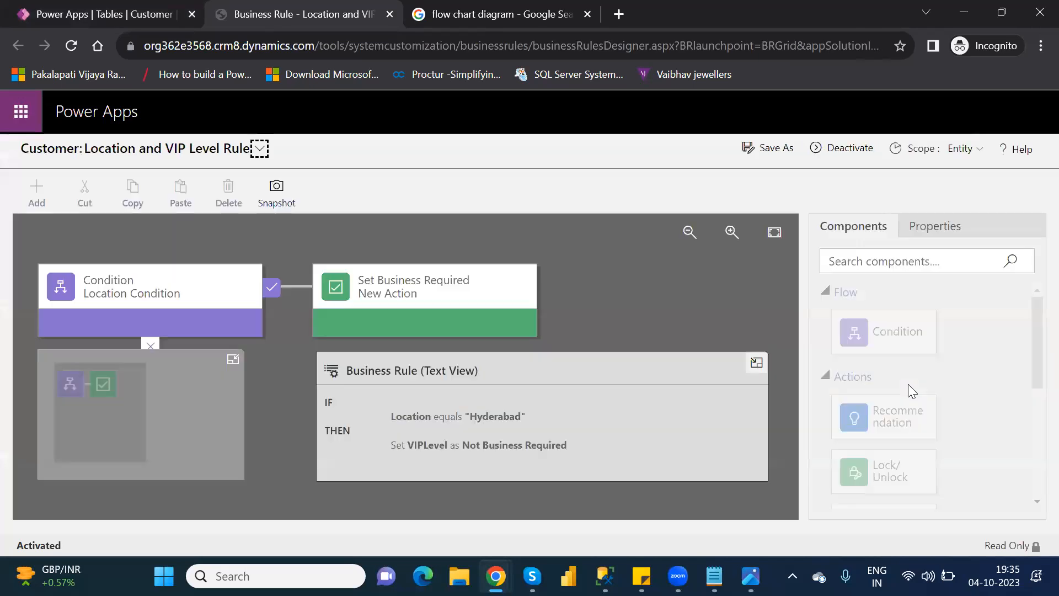
click(849, 147)
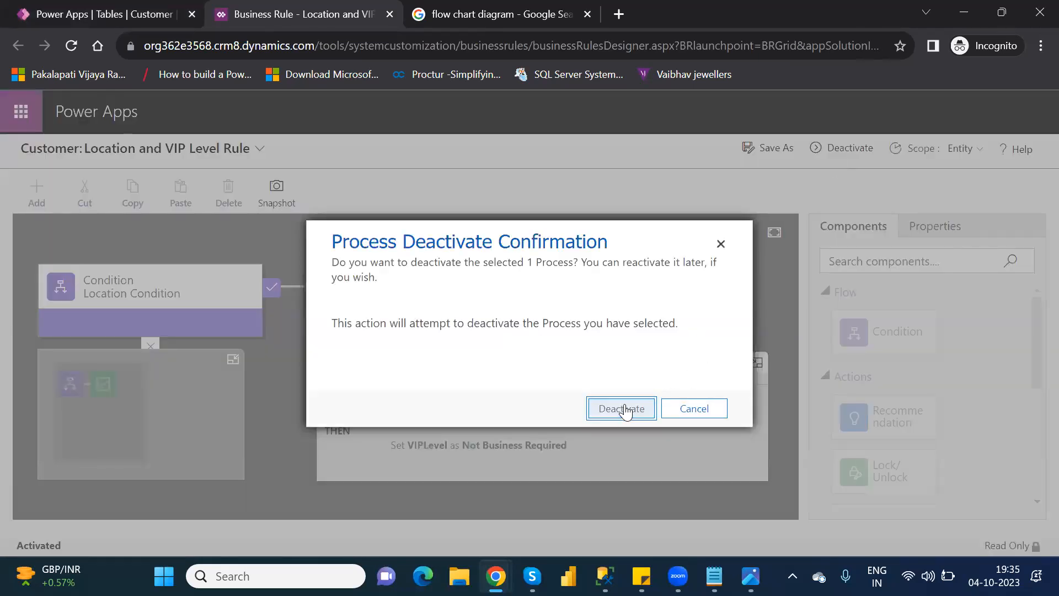
click(624, 408)
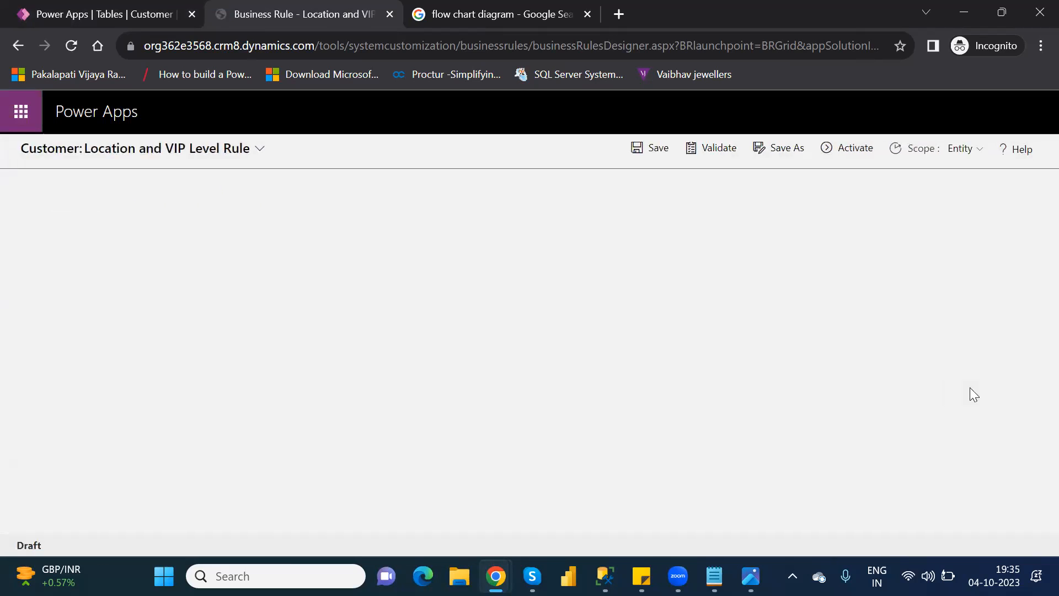
Step: Delete the Set Business Required action that follows the Location Condition in the rule
click(476, 298)
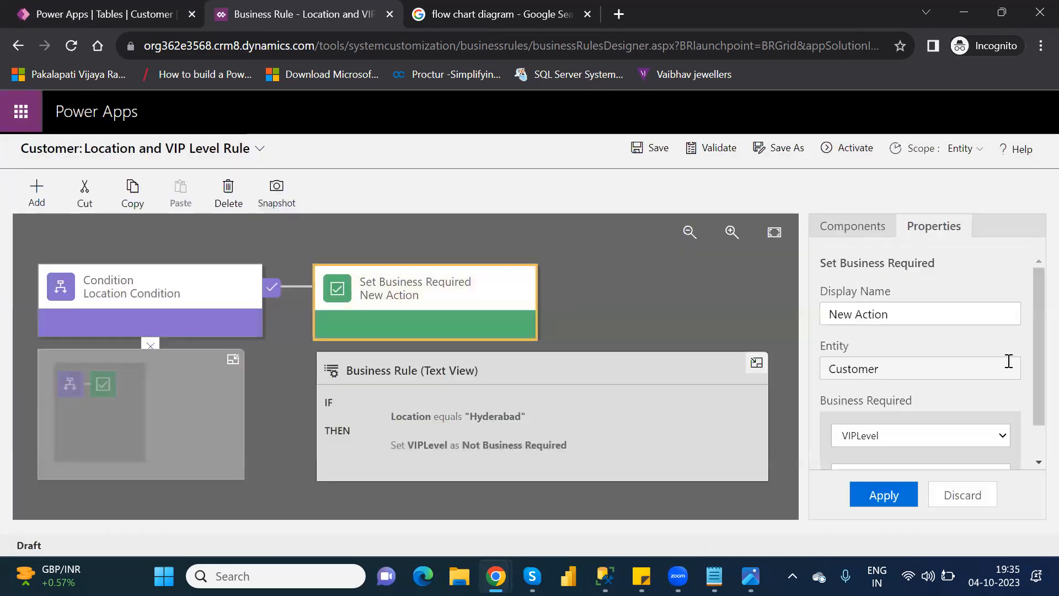
scroll(1034, 441, down, 1)
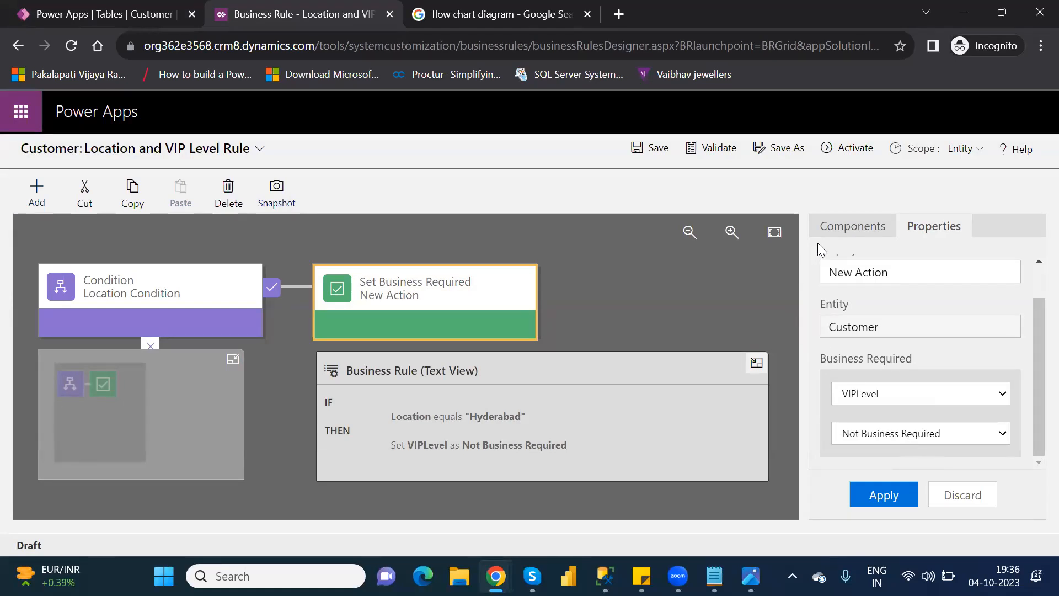
click(853, 227)
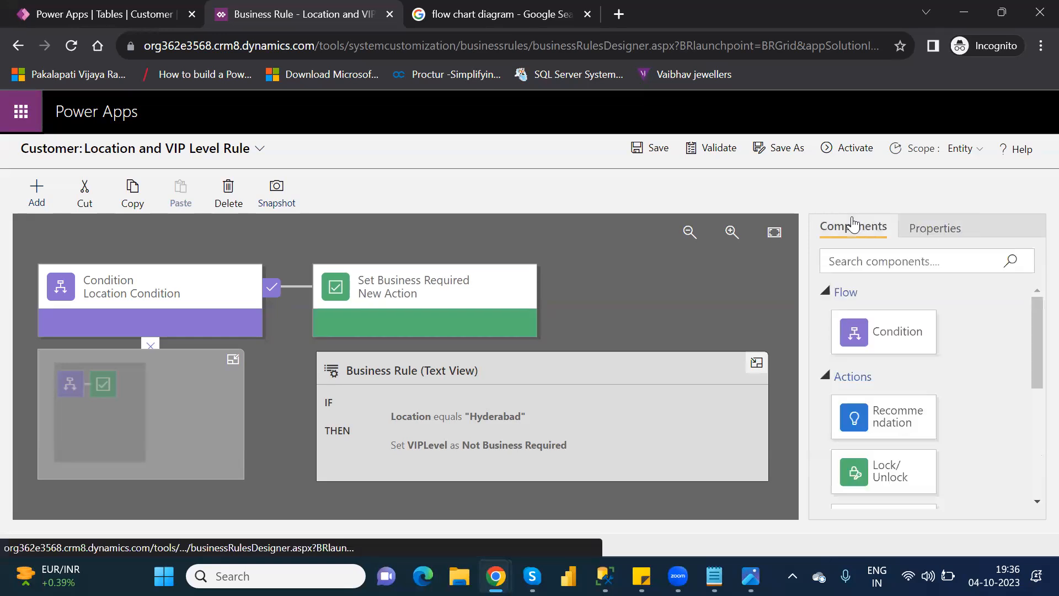
drag(1031, 380, 1033, 438)
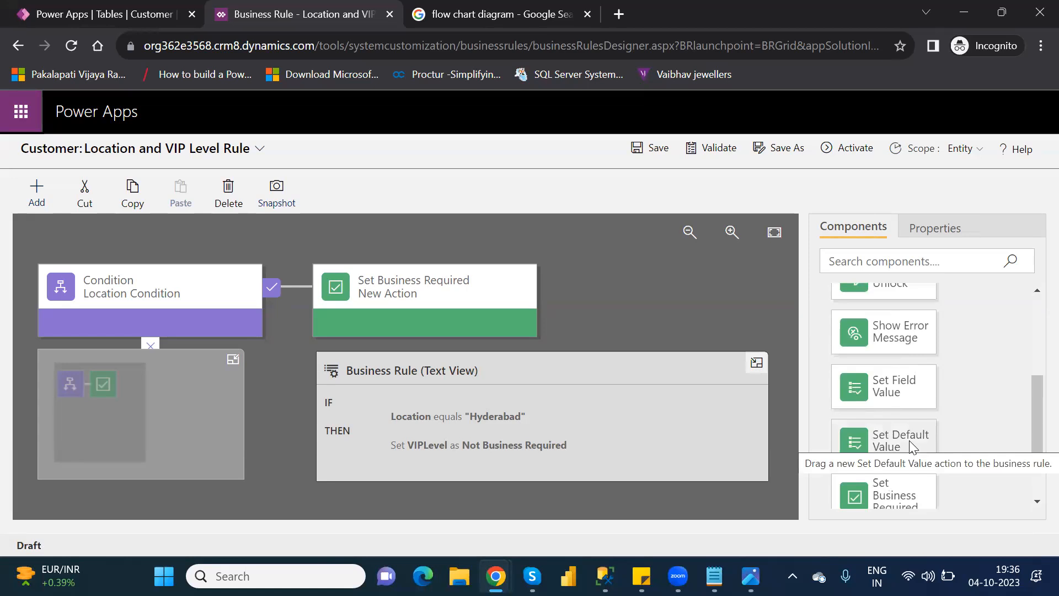
click(442, 274)
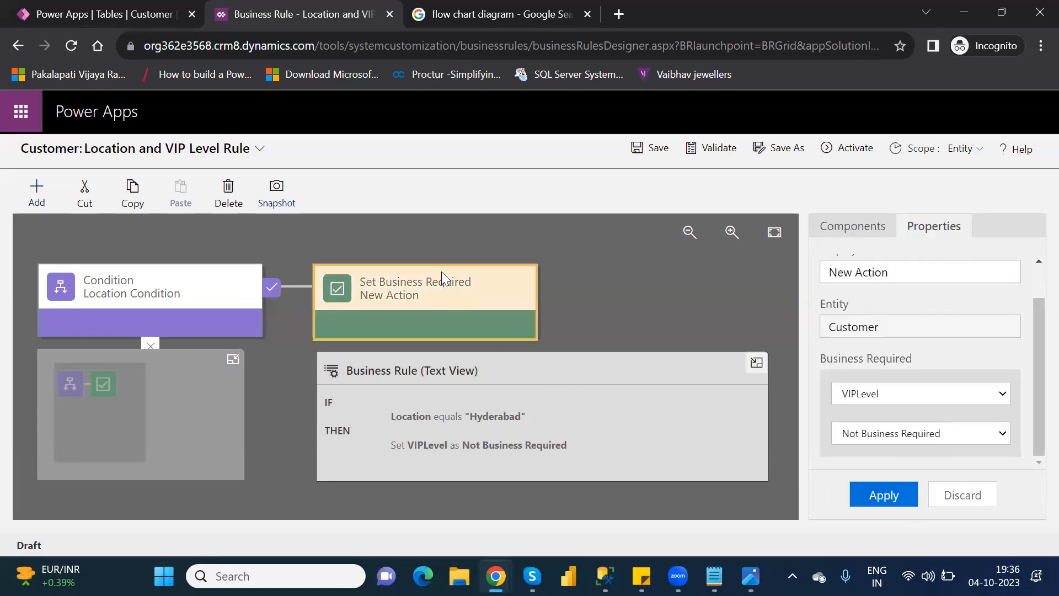
key(Delete)
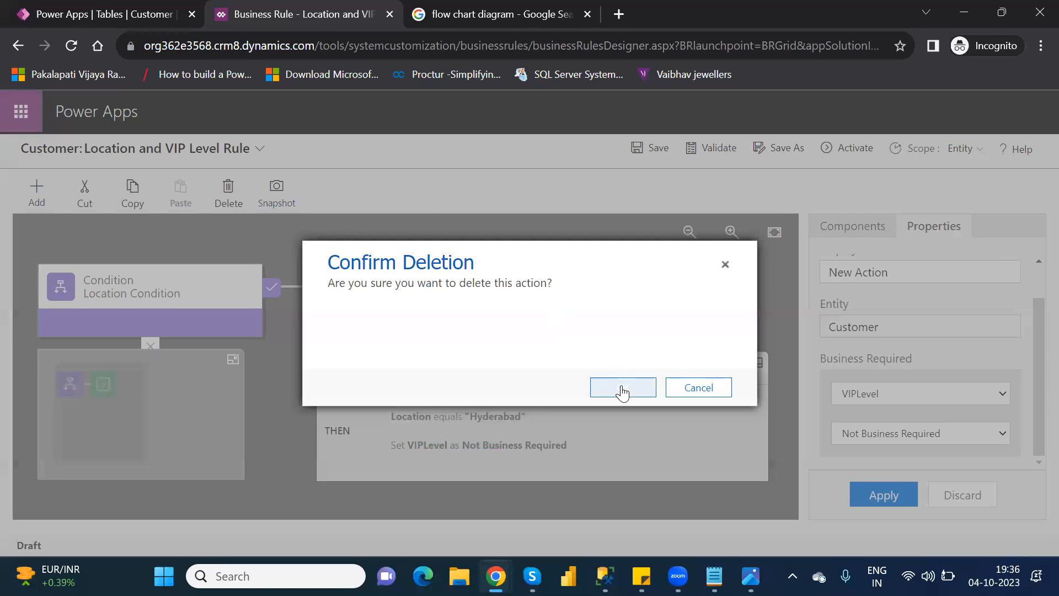
click(622, 391)
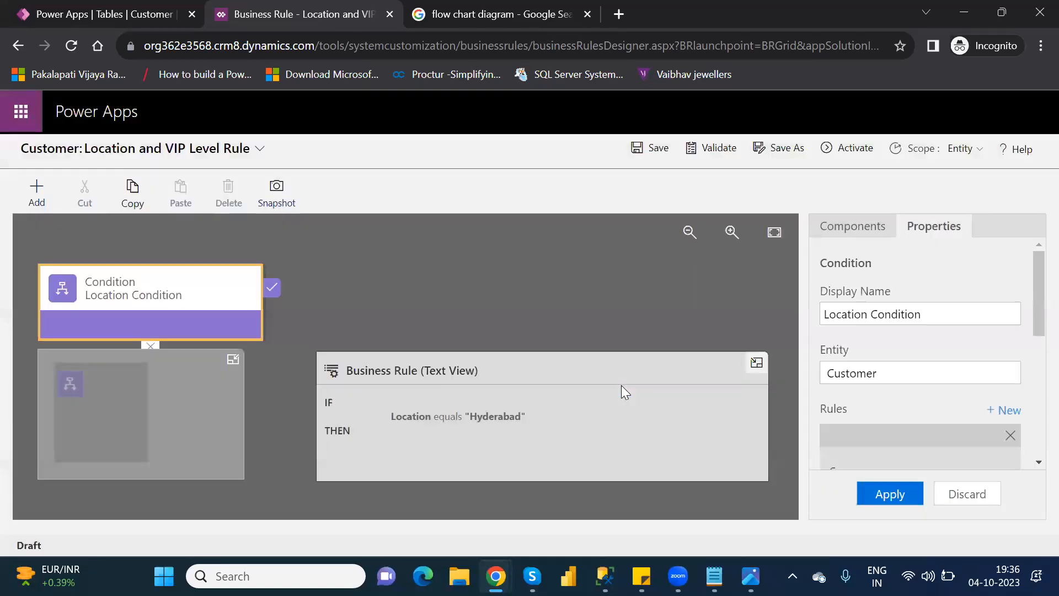
Step: Add a Set Default Value action to the Location Condition's true branch, setting VIPLevel to the value 2
click(844, 221)
drag(885, 441, 292, 307)
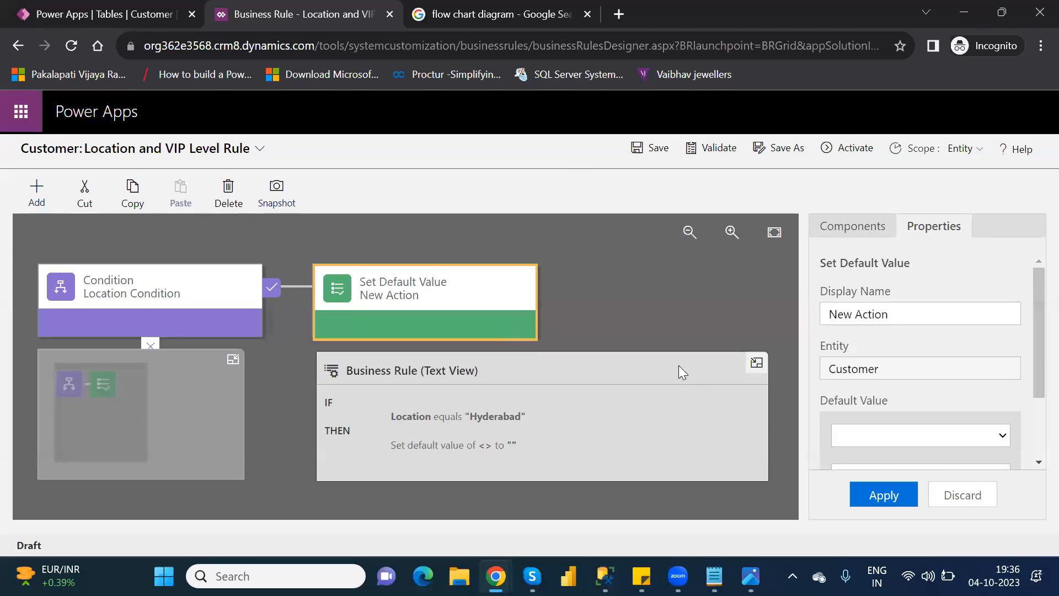
drag(1032, 376, 1037, 443)
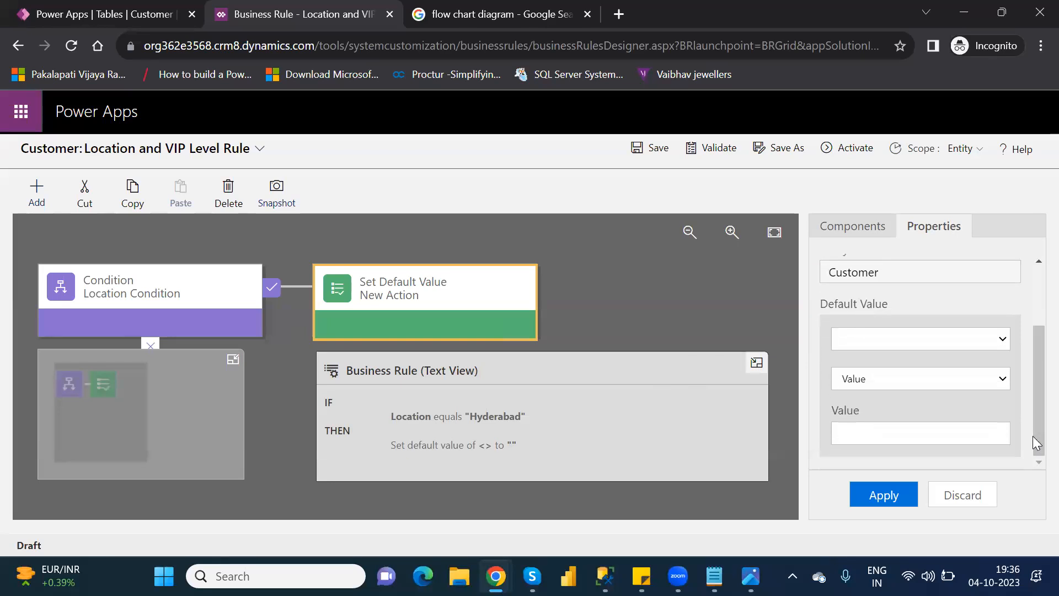
click(918, 337)
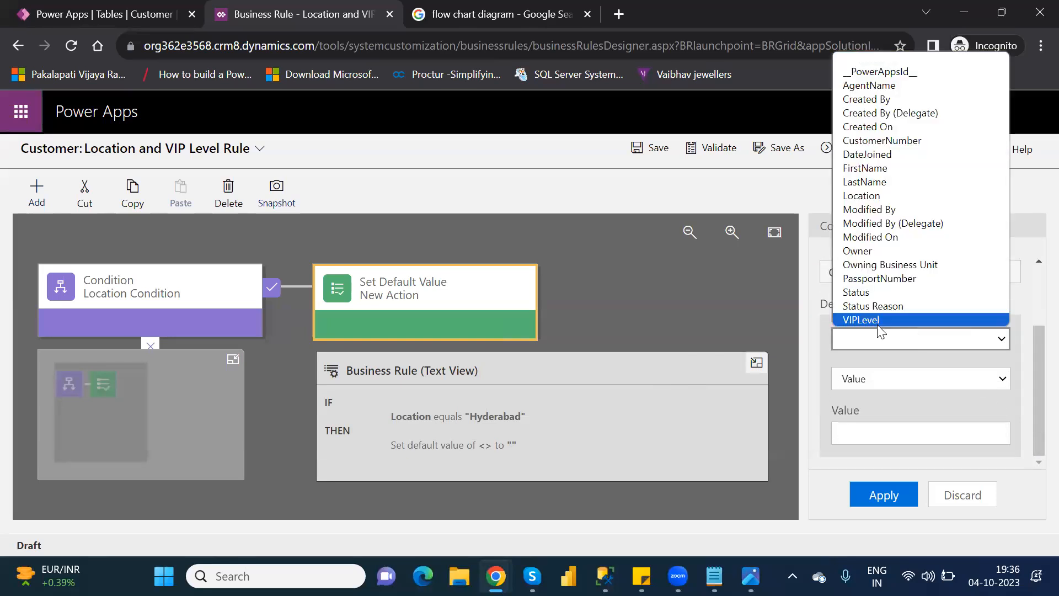
click(861, 320)
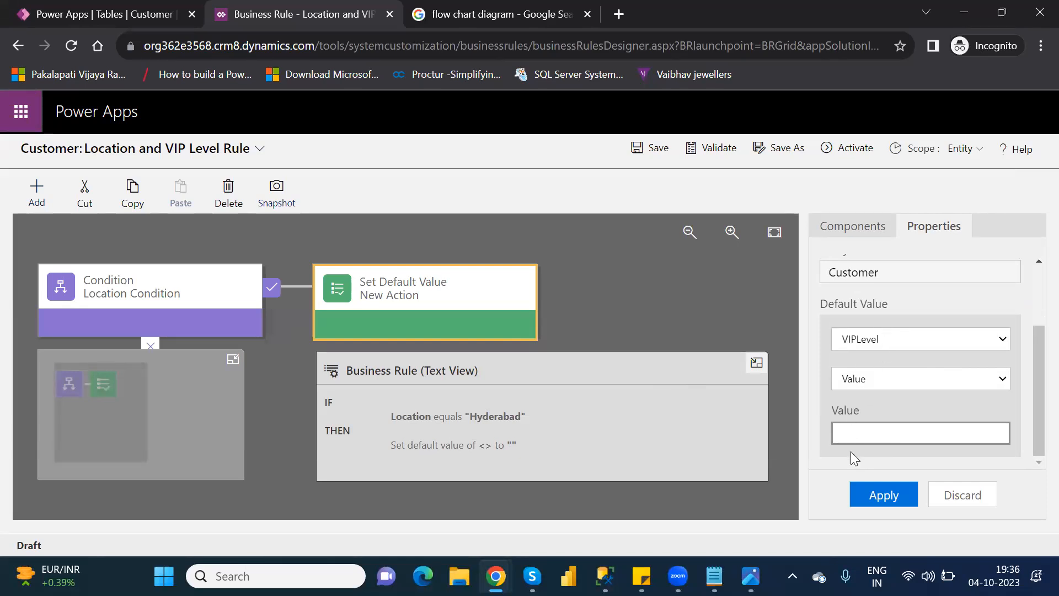
text(2)
click(883, 495)
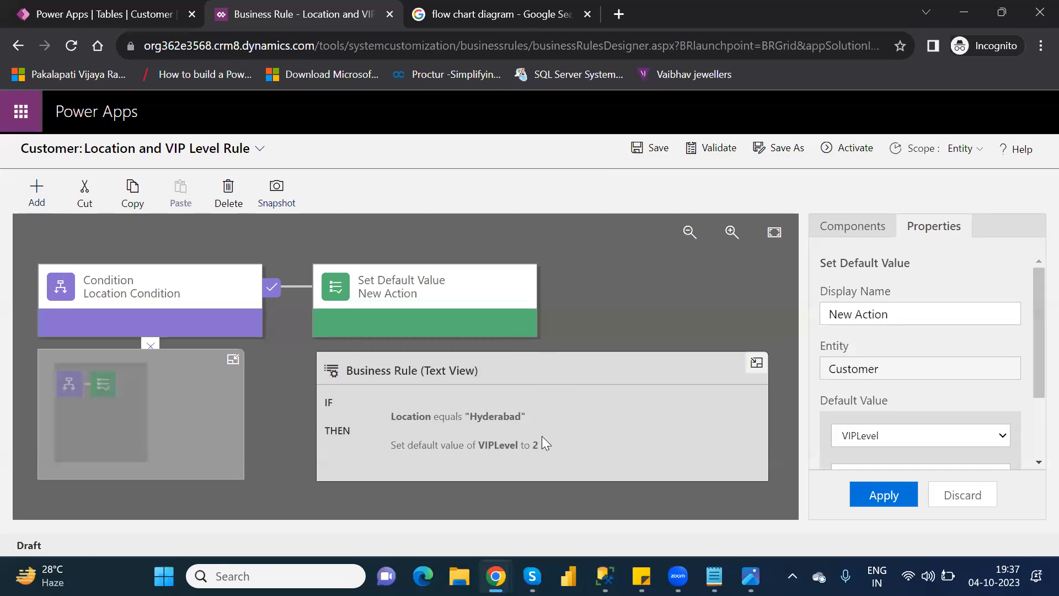
Step: Save and activate the Location and VIP Level Rule
click(650, 150)
click(851, 150)
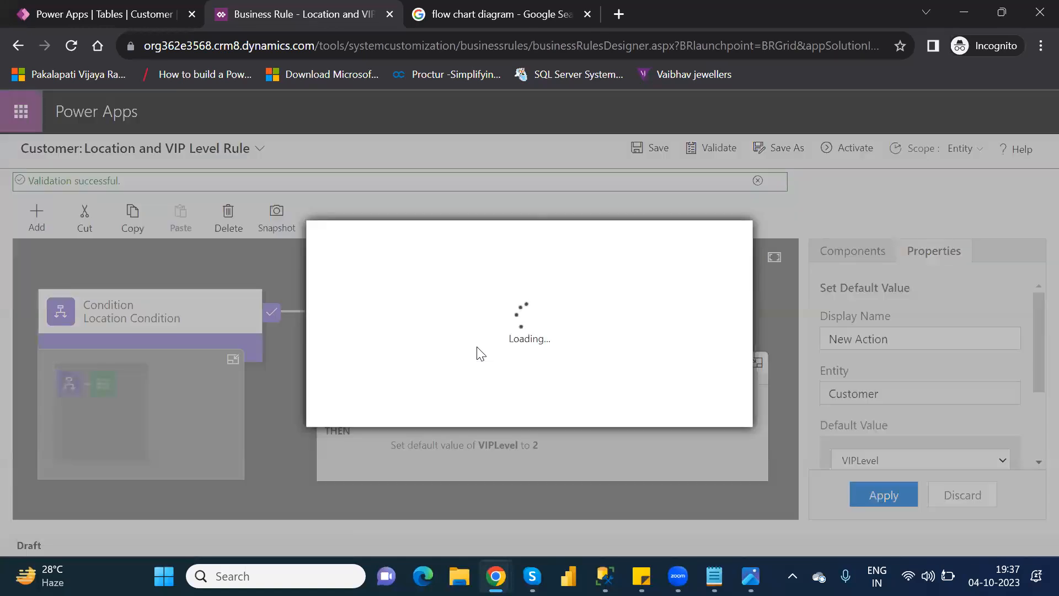
click(622, 408)
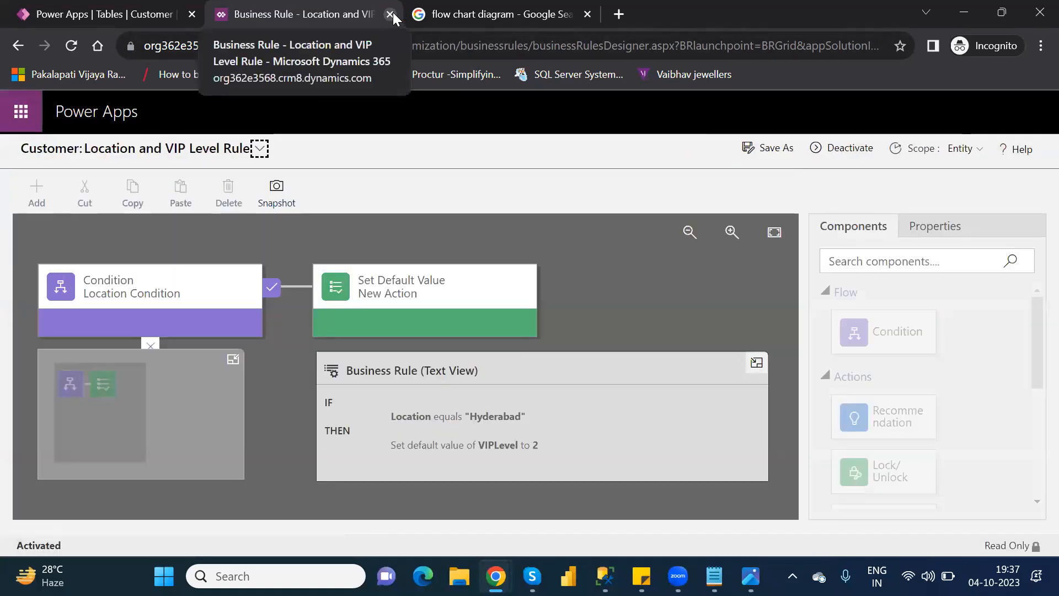
Step: Close the business rule, finish the rule edit, and return to the Customer table's overview
click(390, 15)
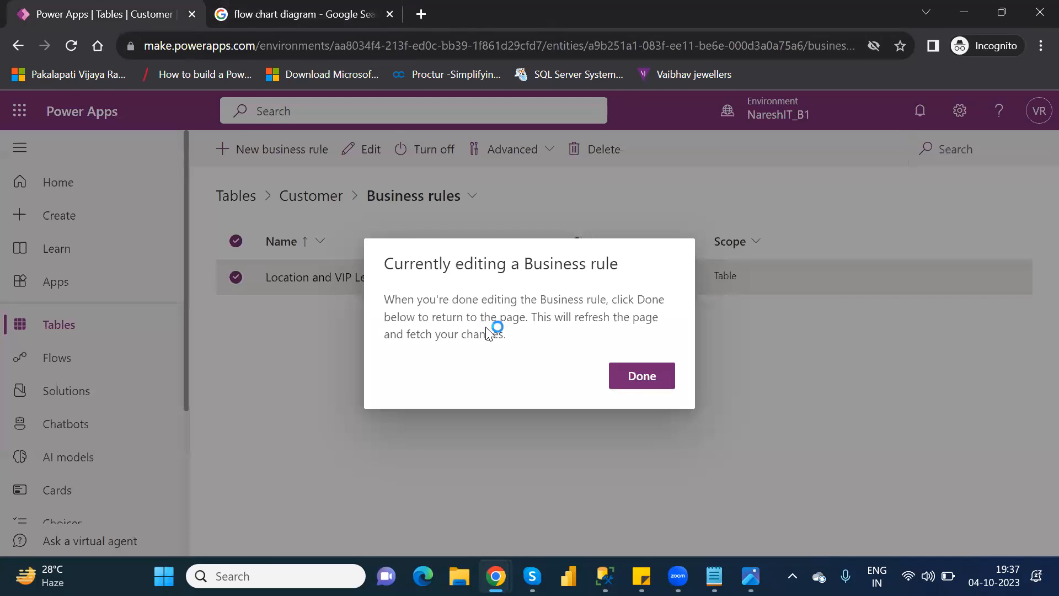
click(657, 375)
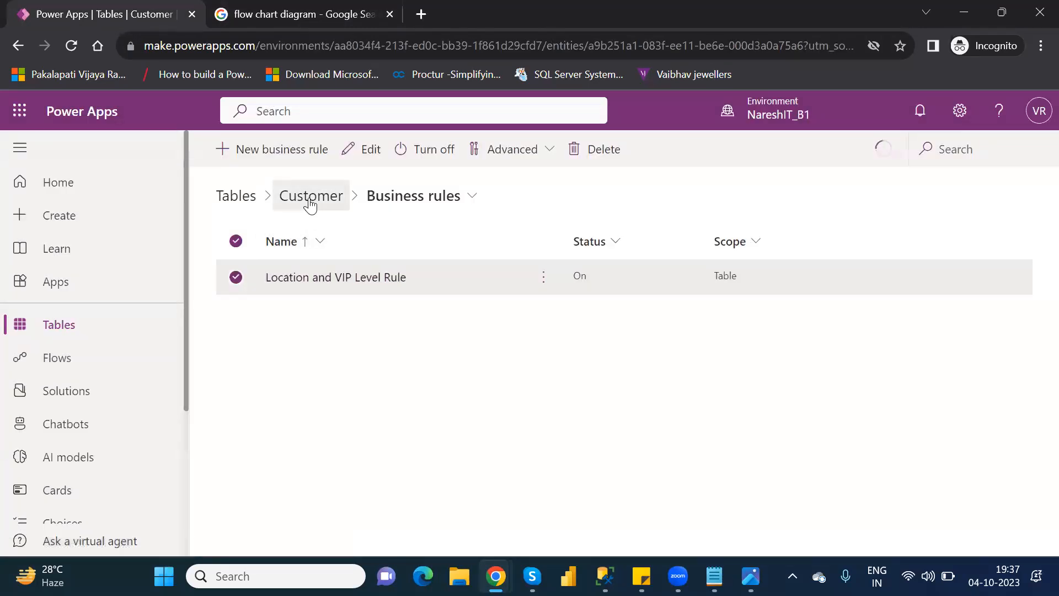
click(310, 204)
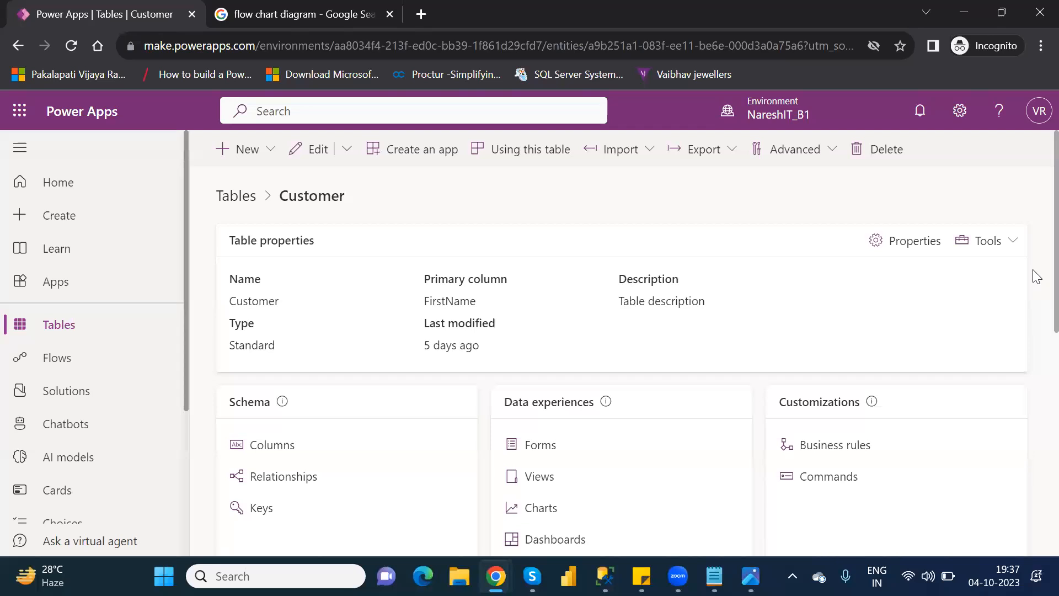
Step: Open the Customer table's data for adding rows and start a new row using the form
drag(1032, 280, 1033, 365)
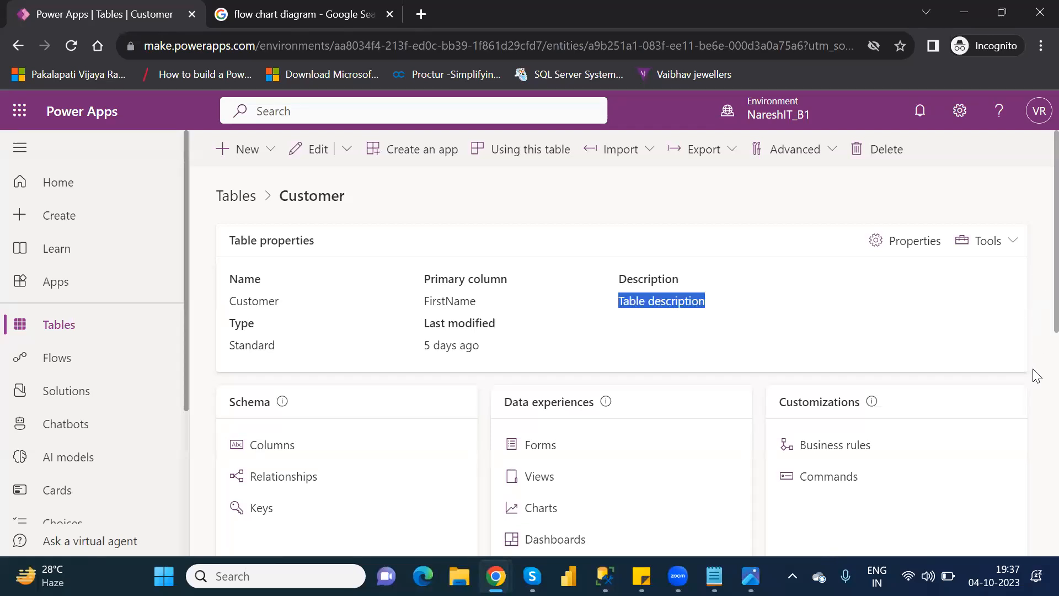
scroll(1032, 366, down, 5)
scroll(1035, 495, down, 3)
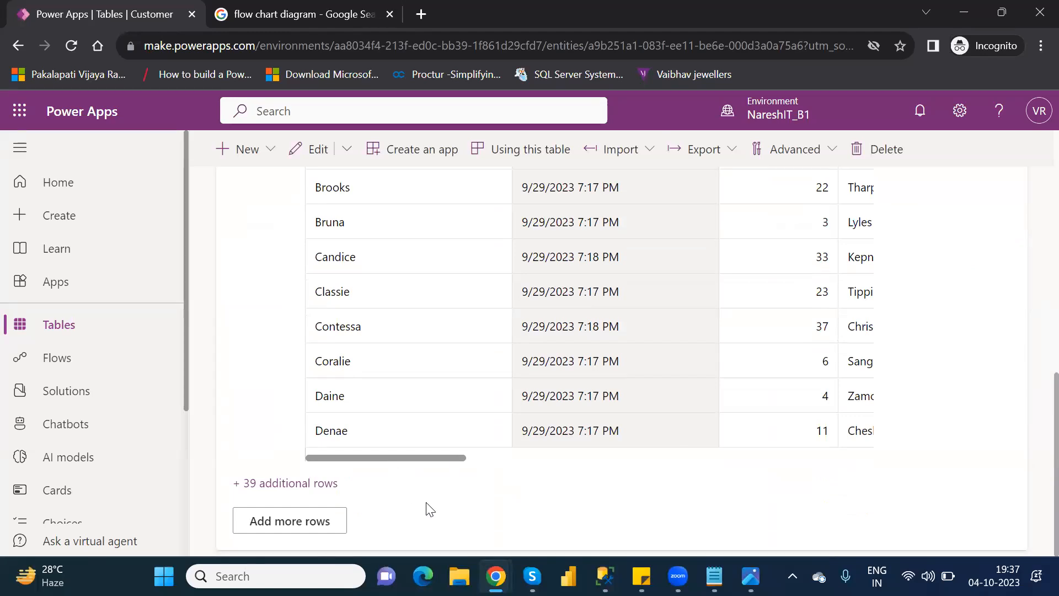
click(298, 522)
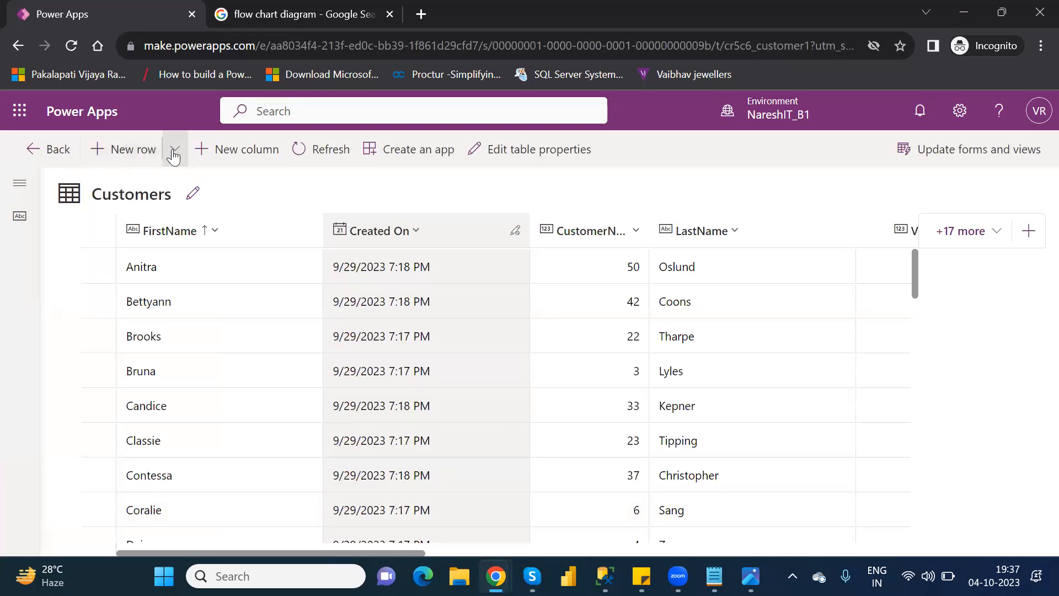
click(173, 156)
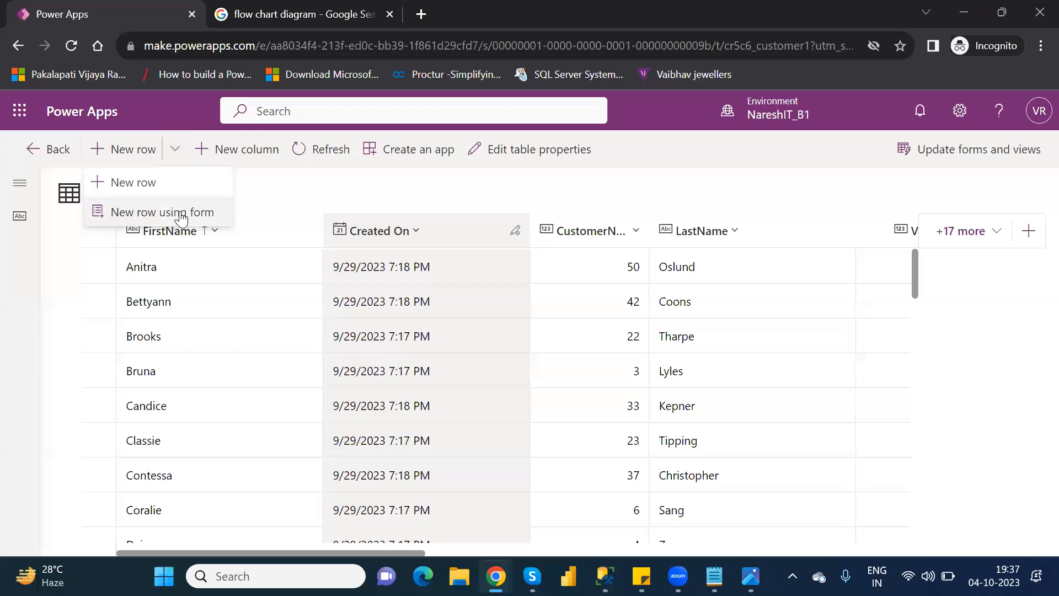
click(181, 216)
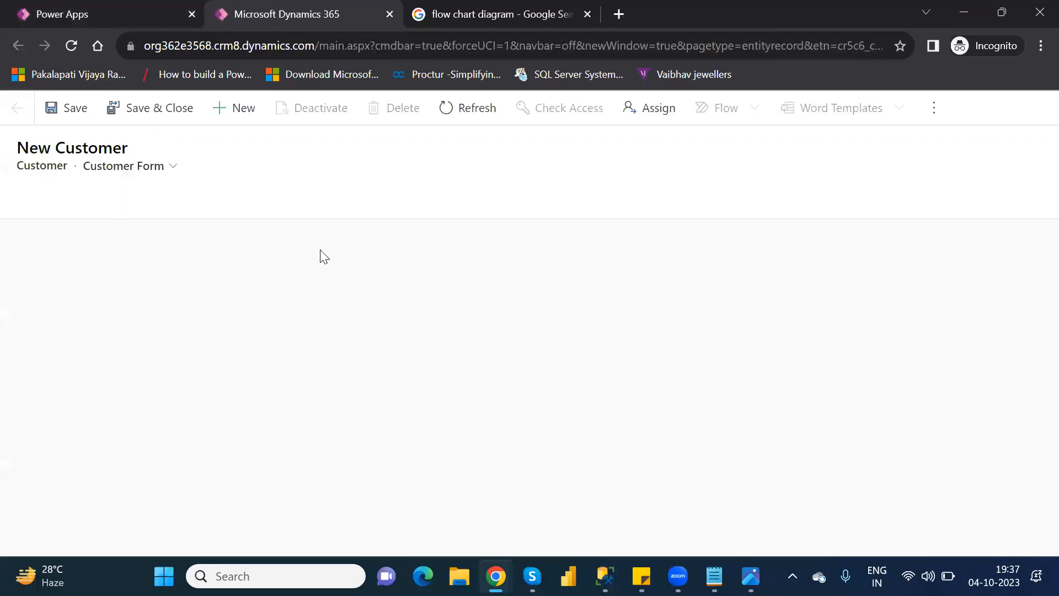
Step: Enter Power Automate as the FirstName of the new customer
click(246, 263)
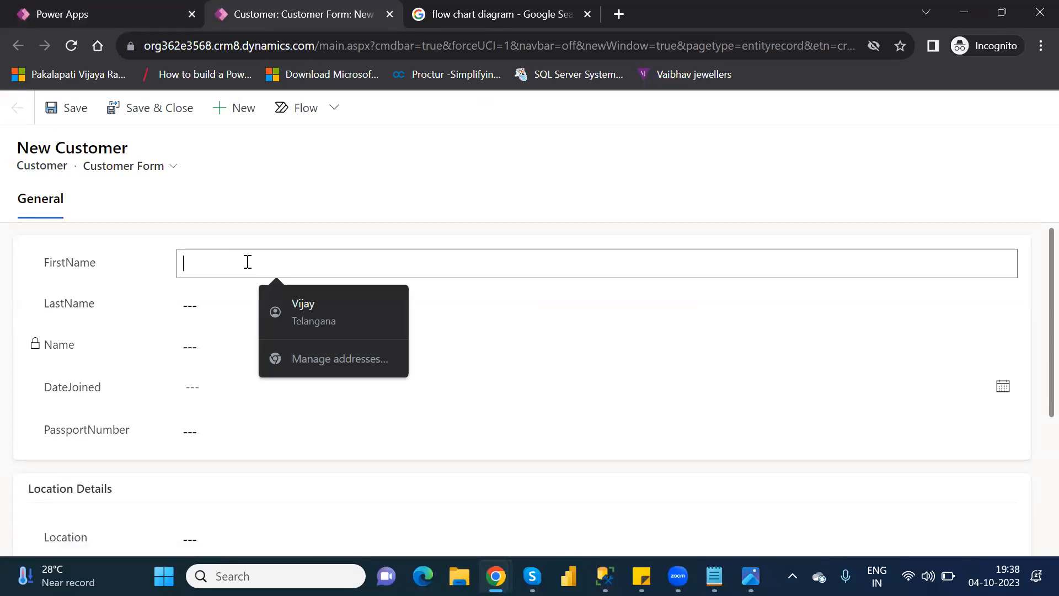
text(Power AU)
key(BackSpace)
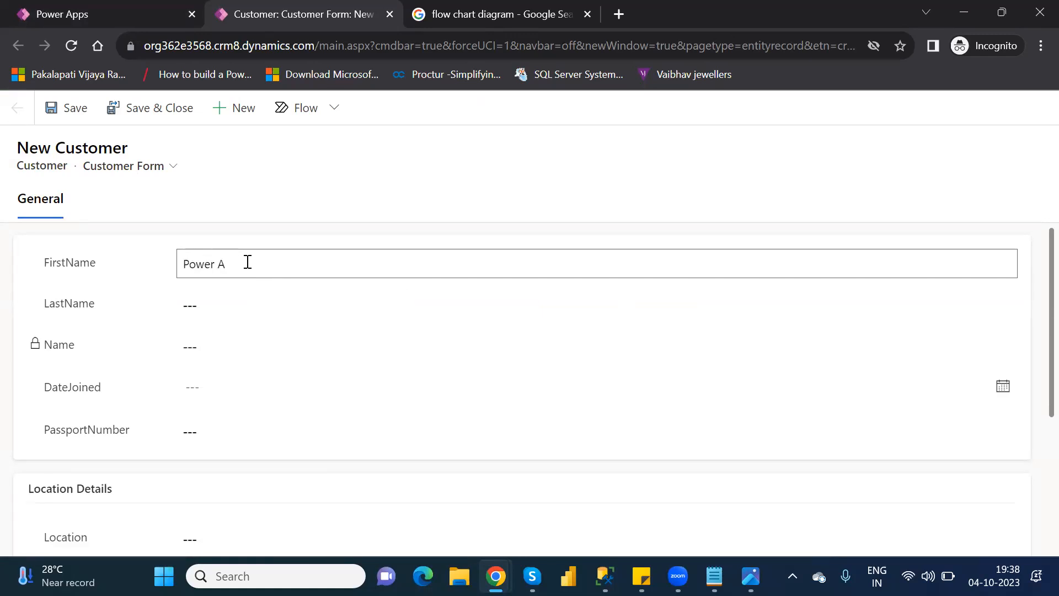
text(utomate)
key(Tab)
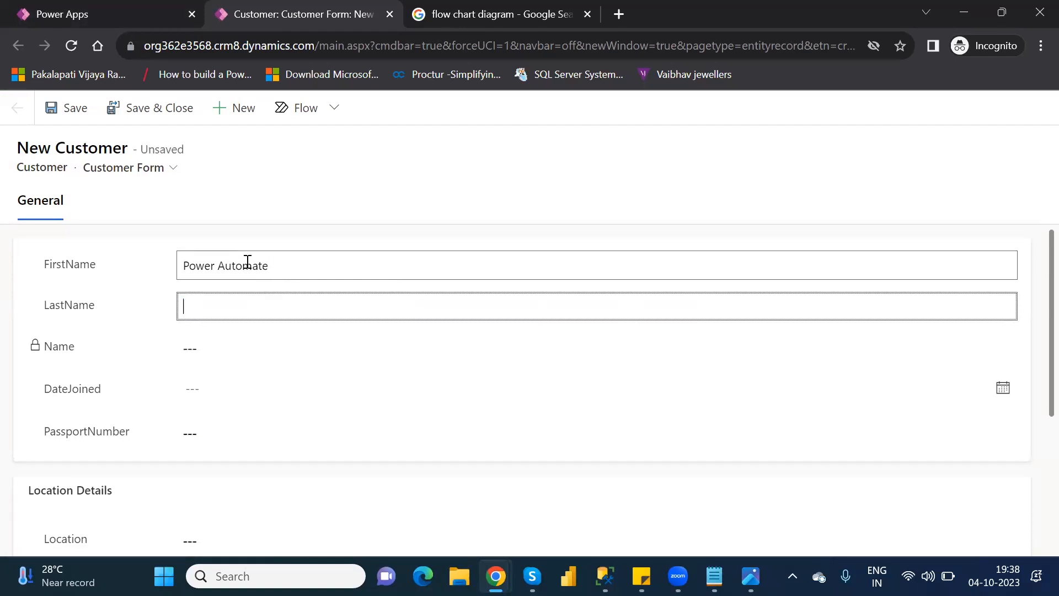
Step: Enter Microsoft as the new customer's LastName and set DateJoined to 10/25/2023
text(Micro)
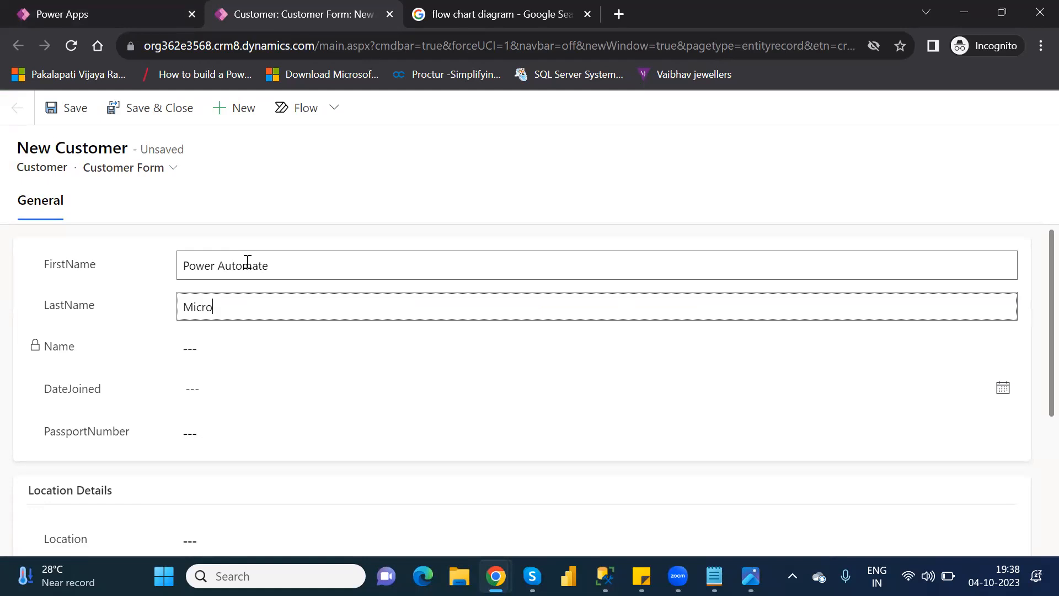
text(soft)
key(Tab)
key(Tab)
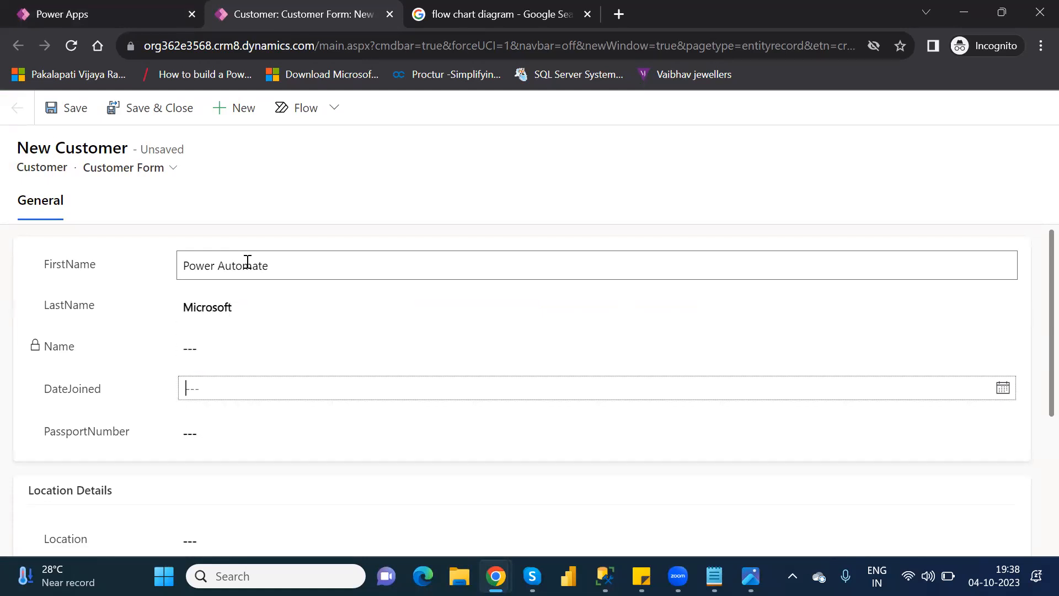
click(268, 386)
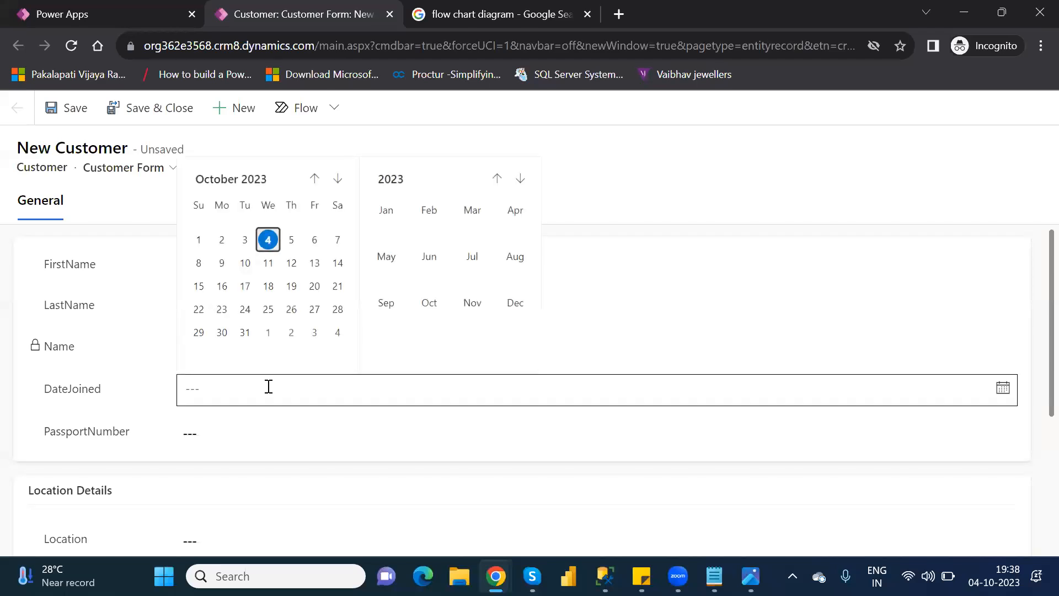
click(269, 310)
Step: Fill in the customer's passport number and enter Hyderabad as the Location
click(216, 442)
text(38713498721)
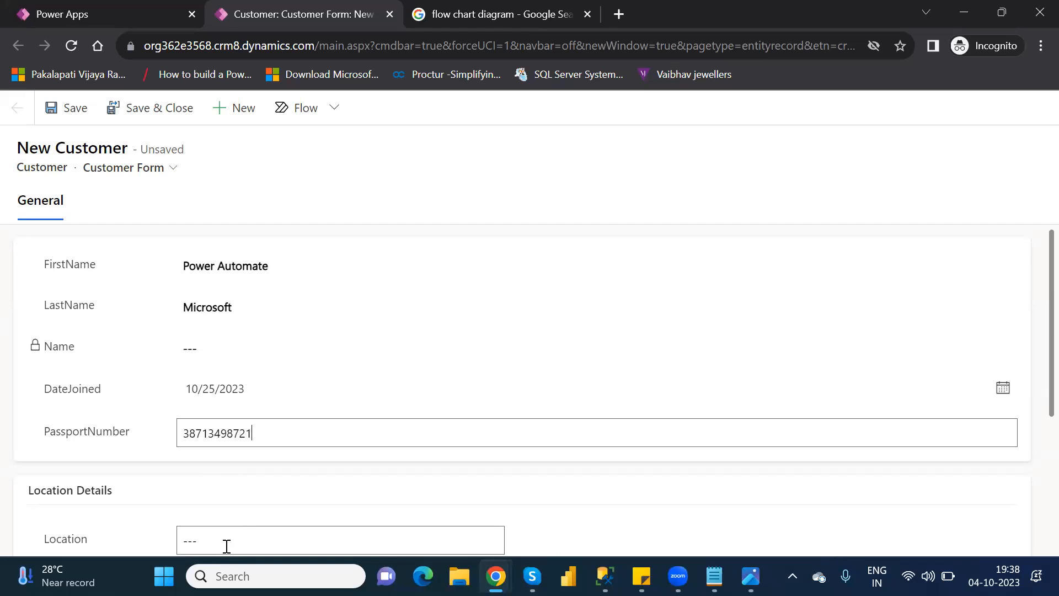
click(226, 544)
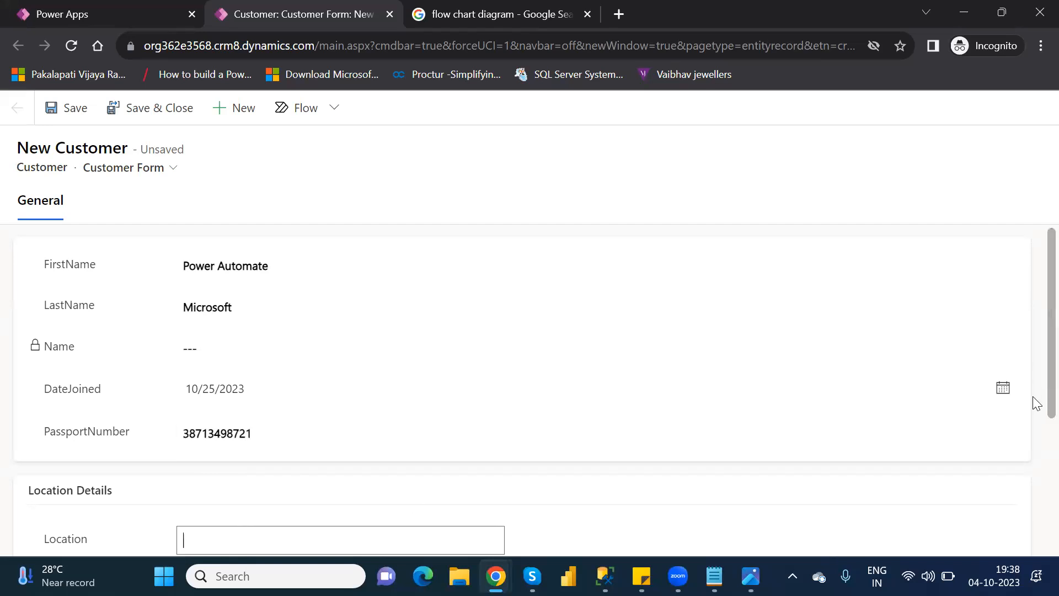
scroll(1033, 436, down, 3)
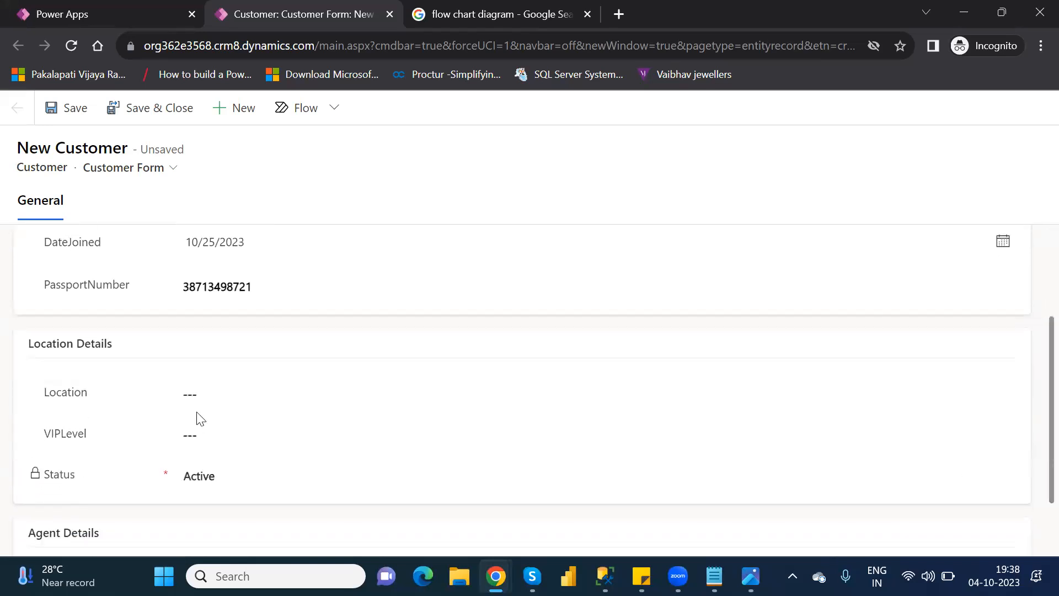
click(210, 400)
text(Hydera)
text(va)
text(bad)
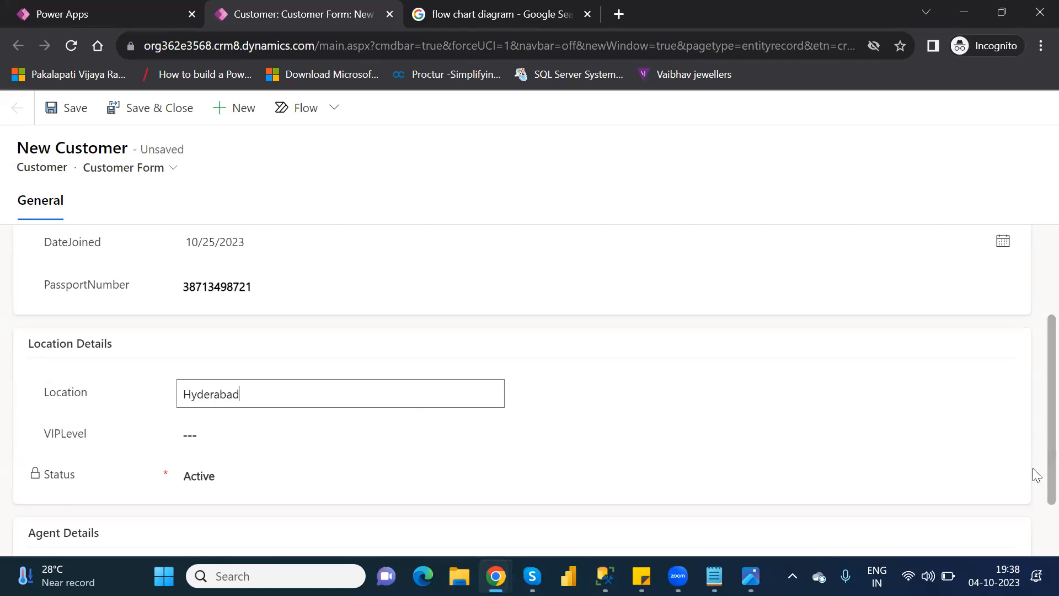
Step: Enter Microsoft as the AgentName and save the new customer record with VIPLevel left empty
scroll(1033, 491, down, 3)
click(355, 508)
text(Microsoft)
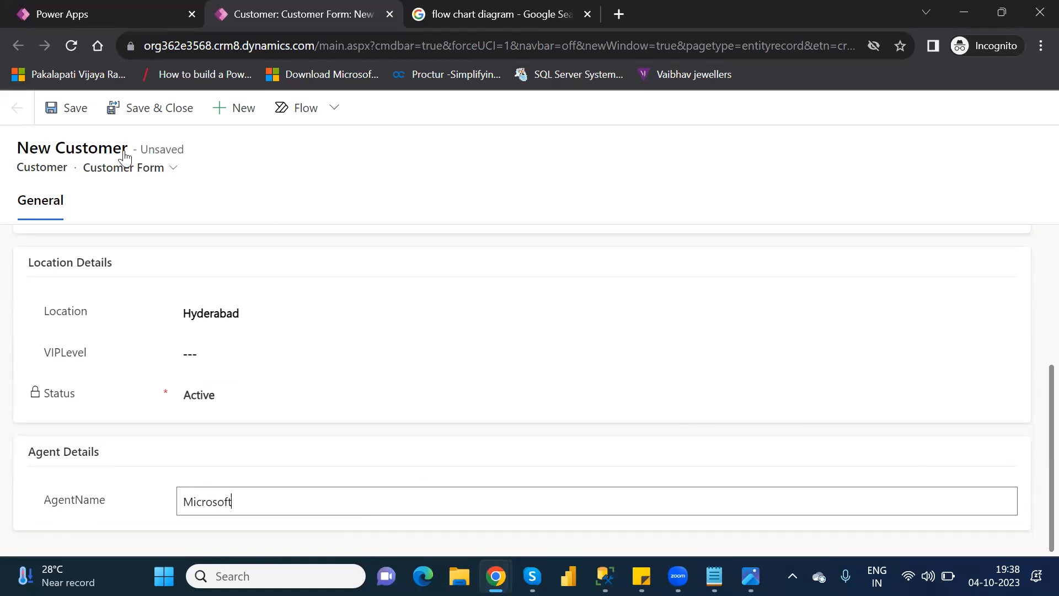
click(78, 112)
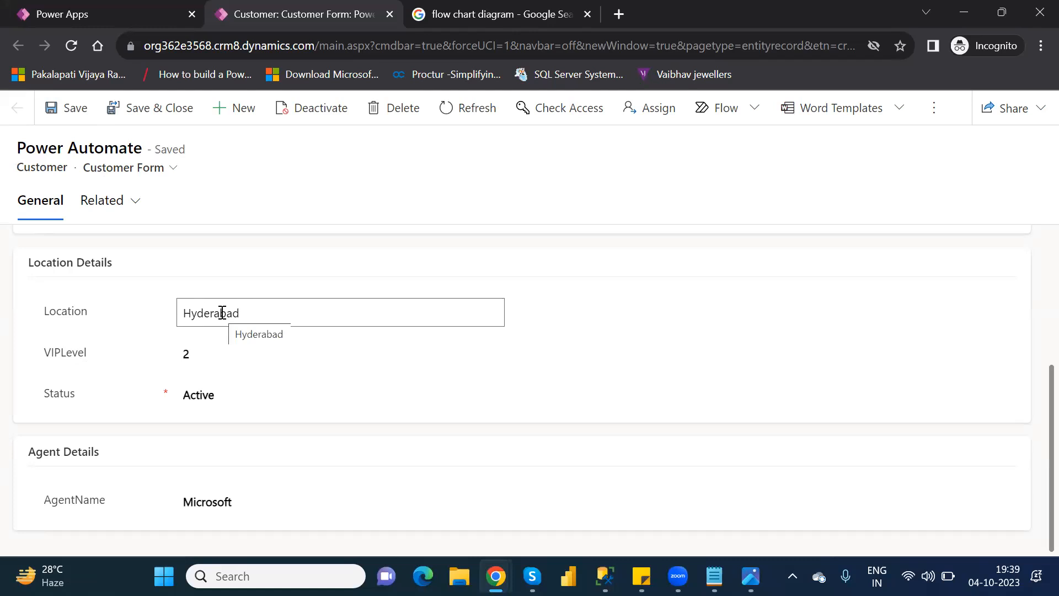
Step: Change the customer's Location to Ameerpet, save the record, and reload it to check the VIPLevel
click(222, 312)
text(Amme)
key(BackSpace)
key(BackSpace)
text(eerpet)
click(75, 121)
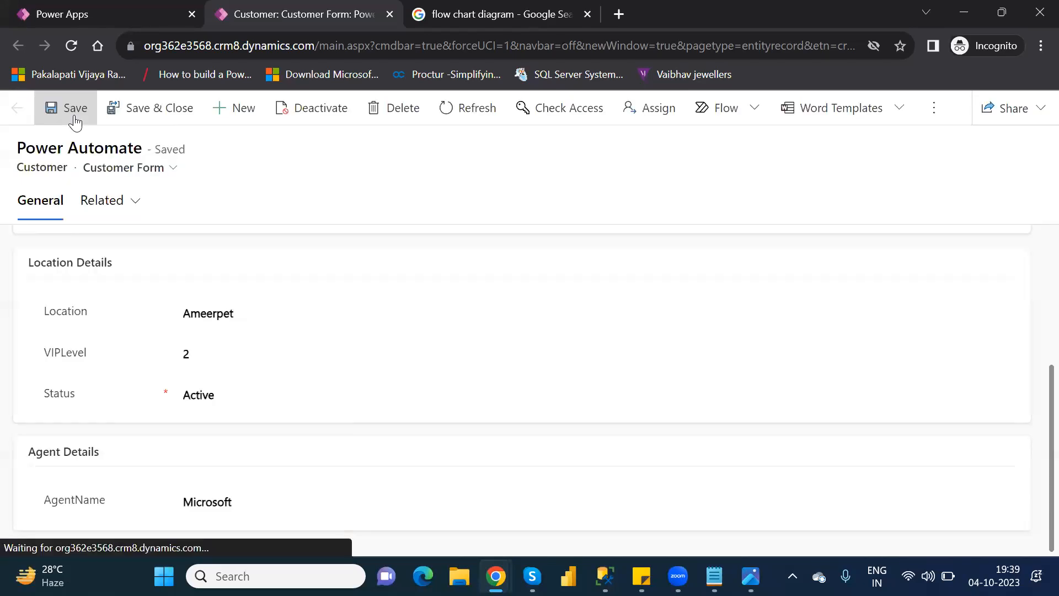
click(71, 46)
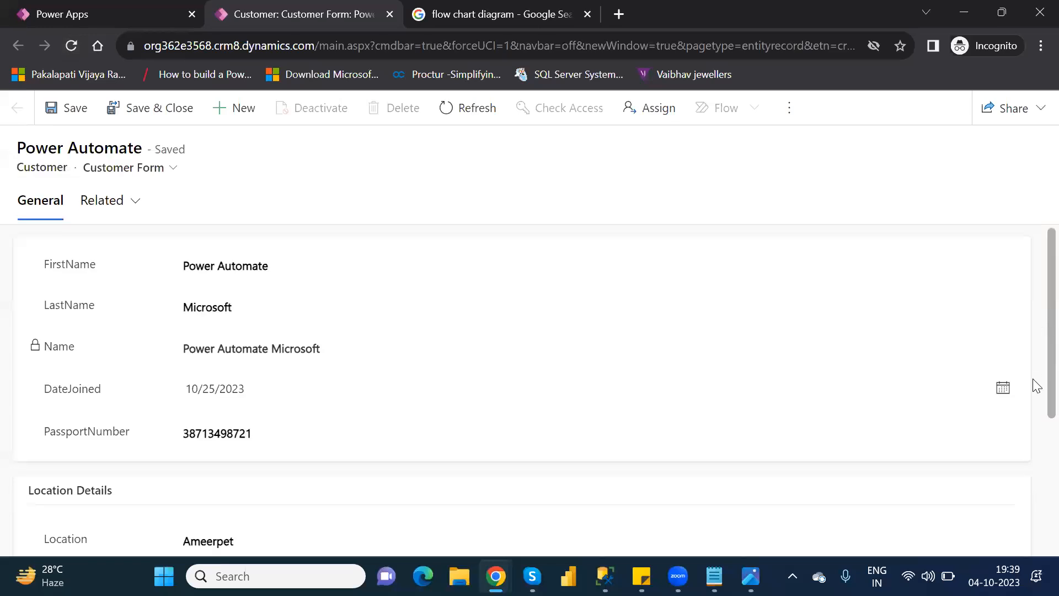
scroll(1037, 449, down, 4)
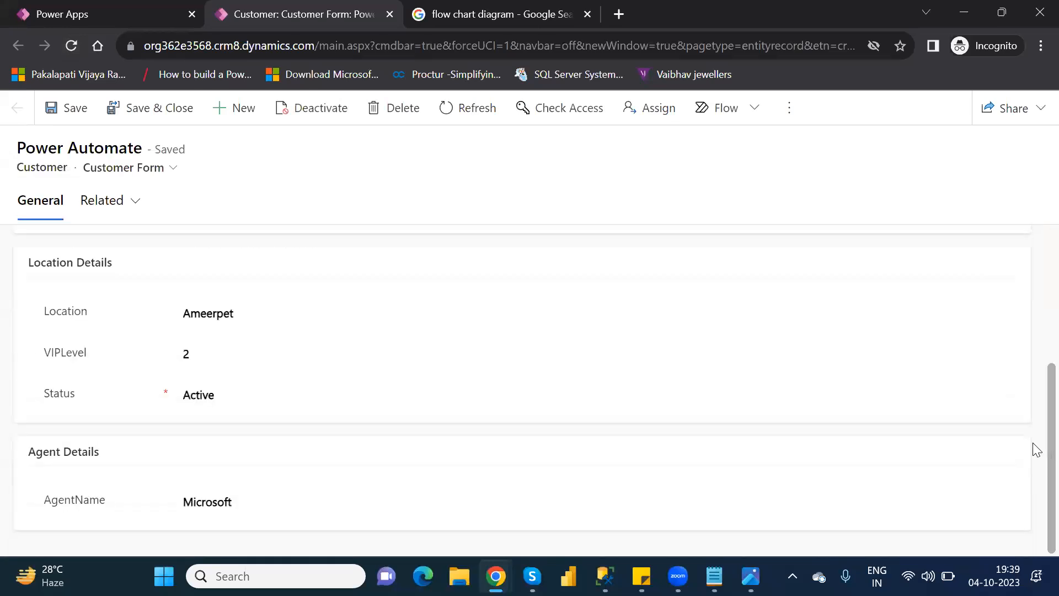
Step: Clear the customer's VIPLevel and save the record
click(183, 353)
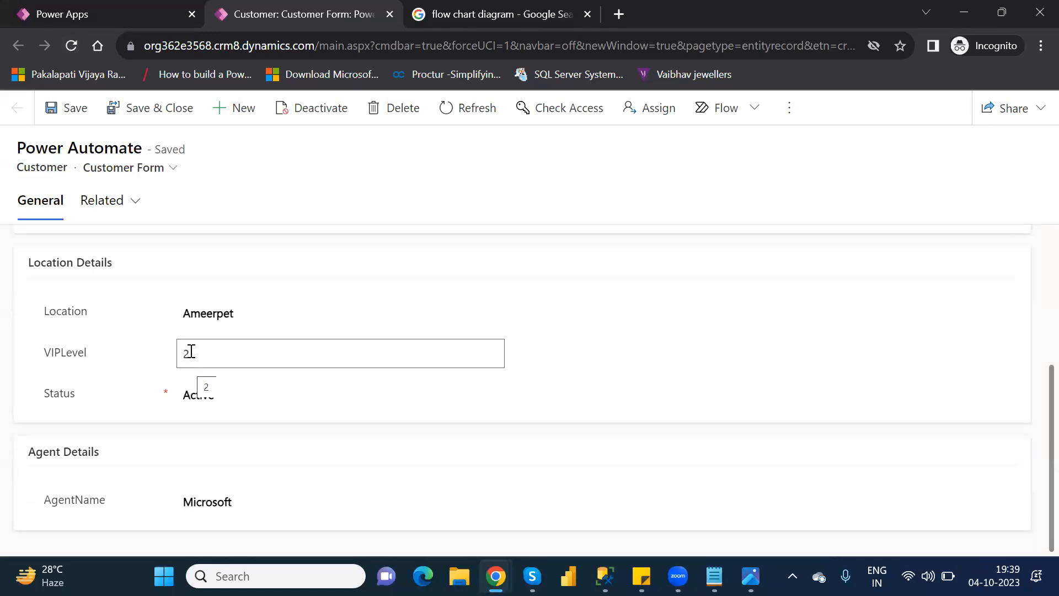
double_click(191, 352)
key(BackSpace)
text(3)
key(BackSpace)
click(74, 116)
Step: Set the customer's Location to Hyderabad with a capital H and save the record
click(217, 312)
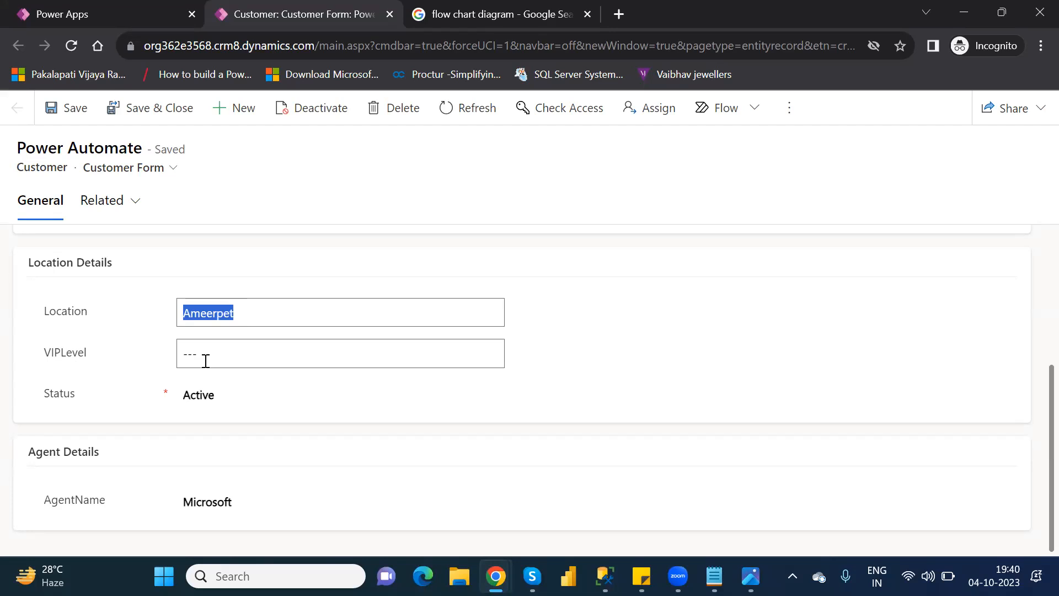
text(hyd)
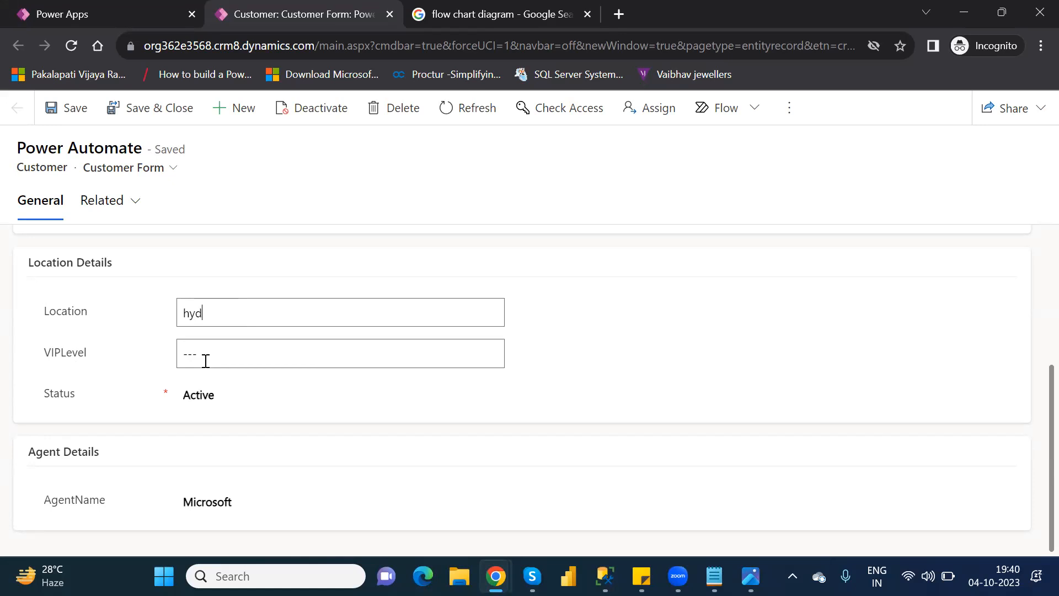
text(erabad)
click(75, 110)
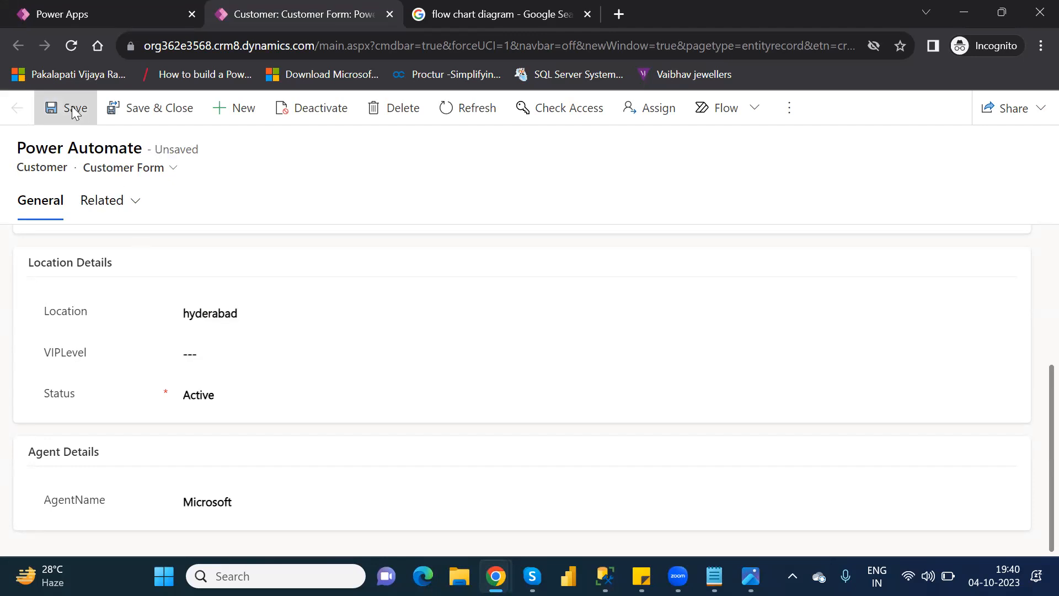
click(191, 313)
key(BackSpace)
text(H)
click(72, 114)
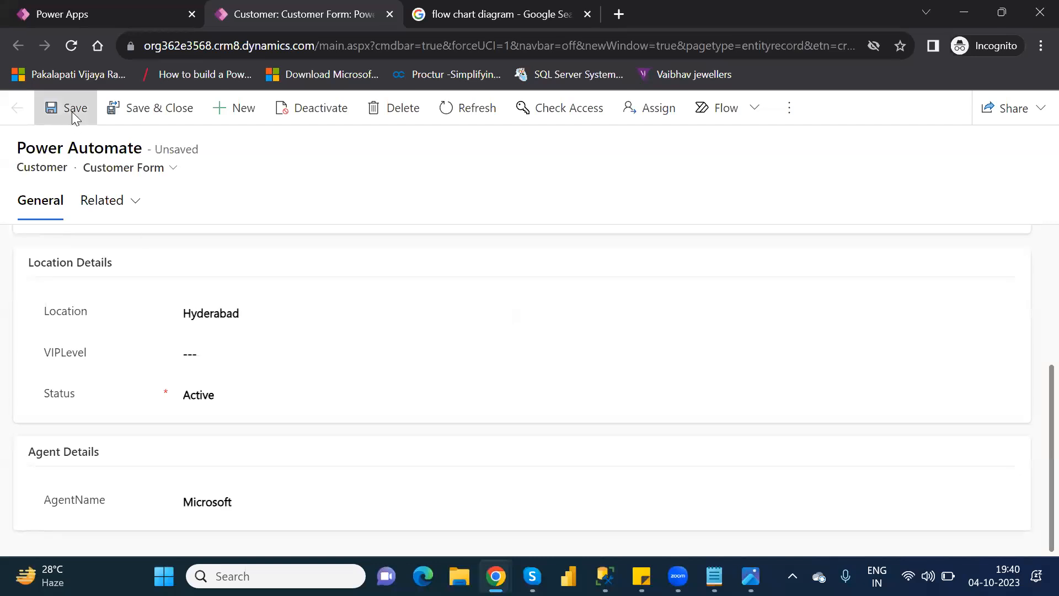
Step: Reload the customer record and check the VIPLevel under Location Details
click(72, 46)
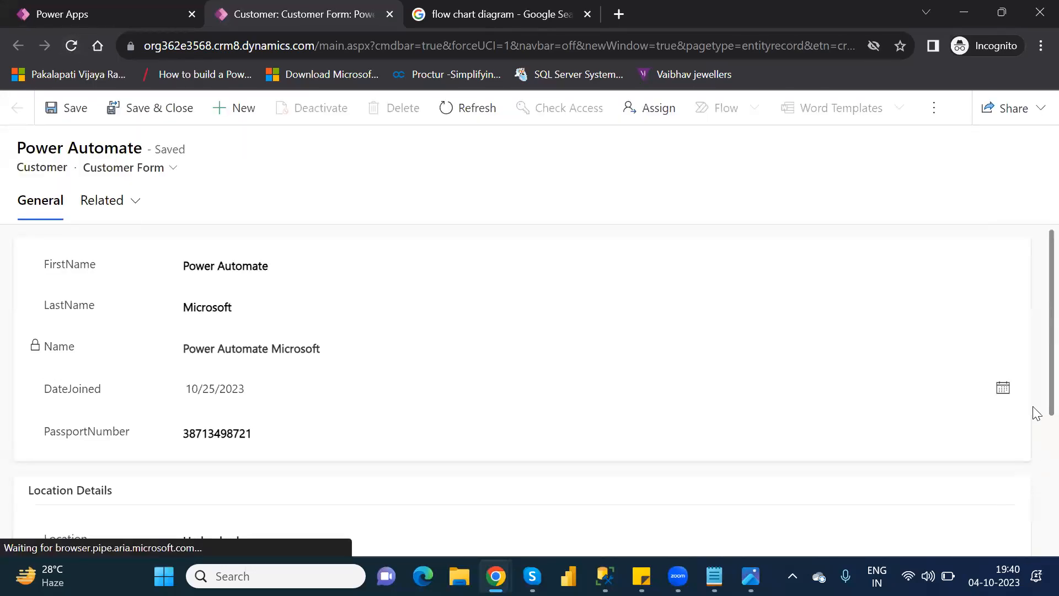
scroll(1034, 452, down, 3)
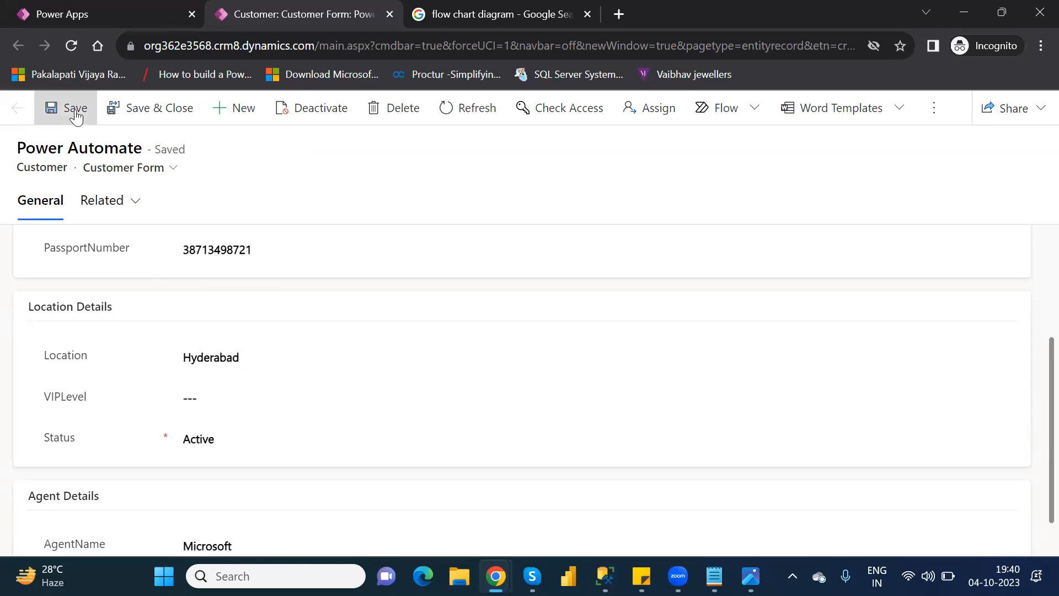
click(72, 46)
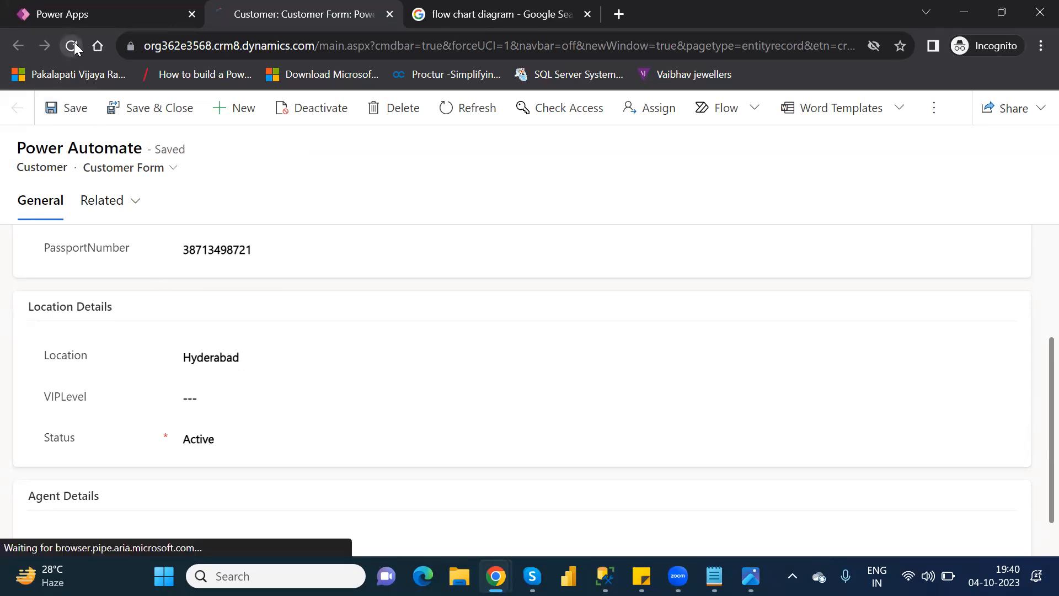
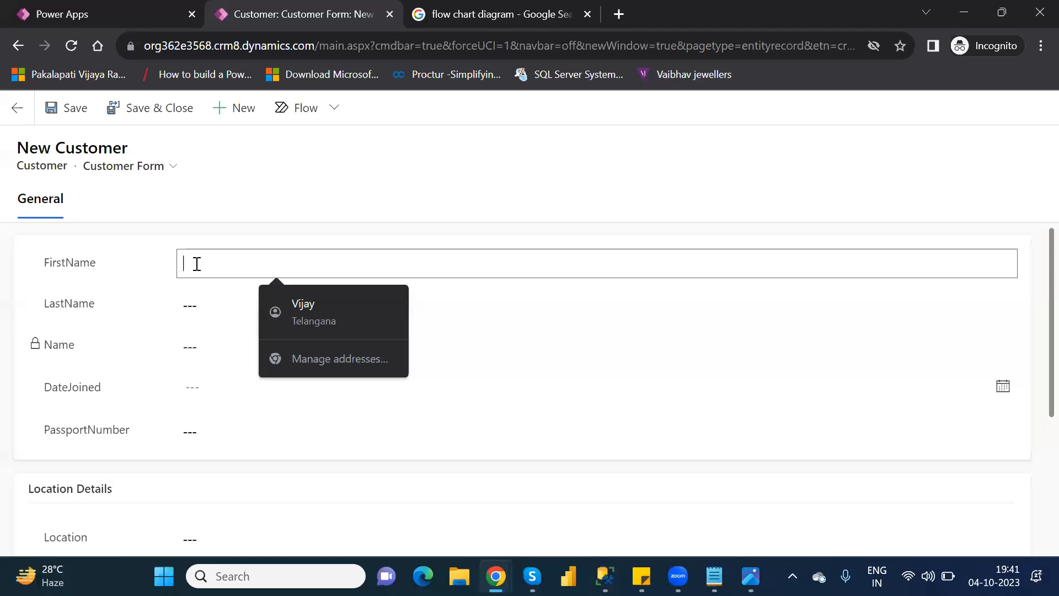
Step: Enter SSRS as the FirstName and Microsoft as the LastName of the new customer
text(SR)
key(BackSpace)
text(SRS)
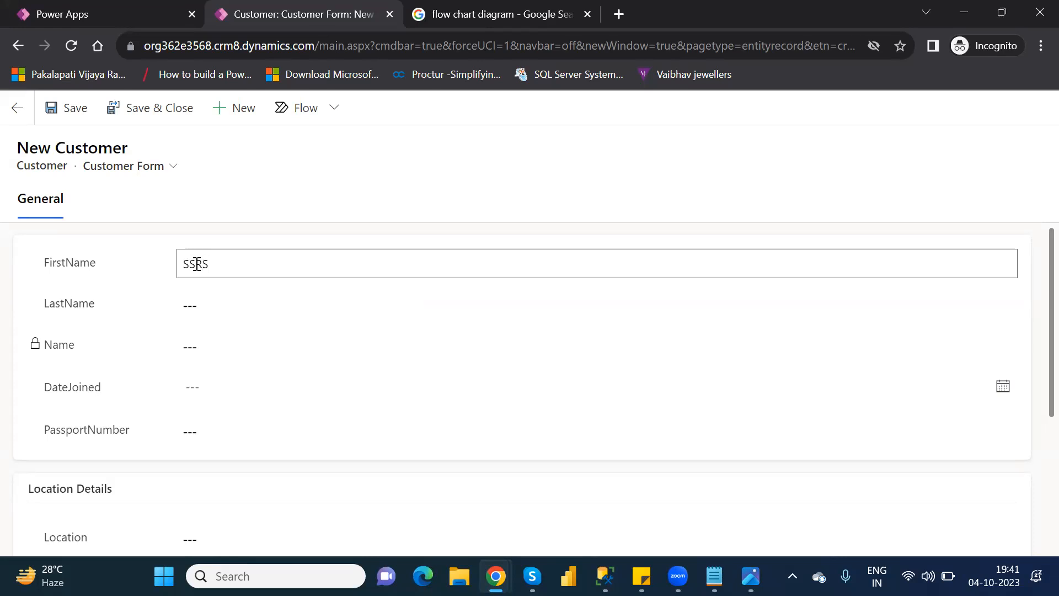
key(Tab)
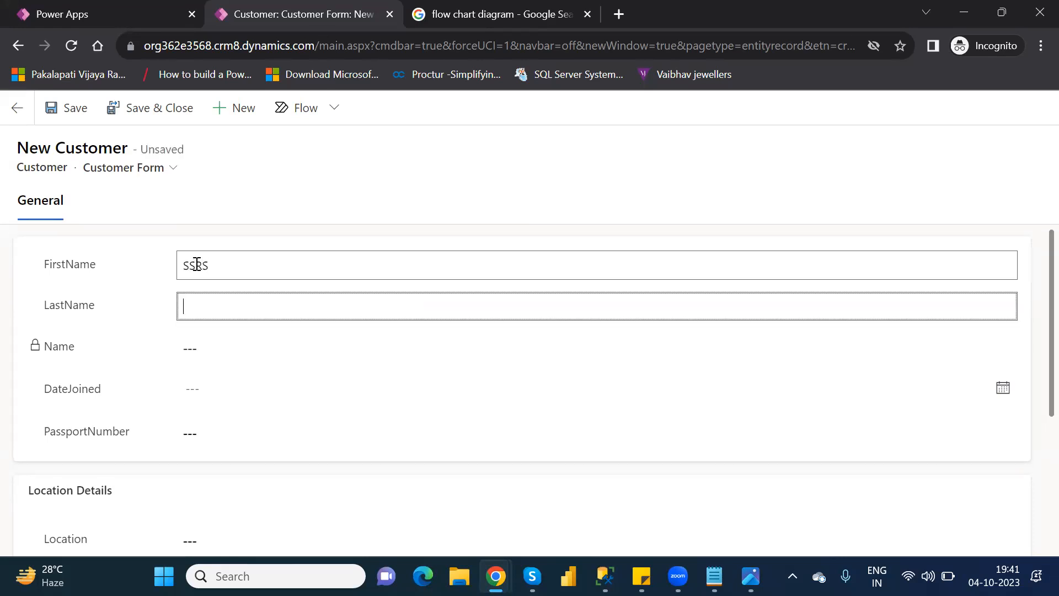
text(Microsoft)
key(Tab)
key(Tab)
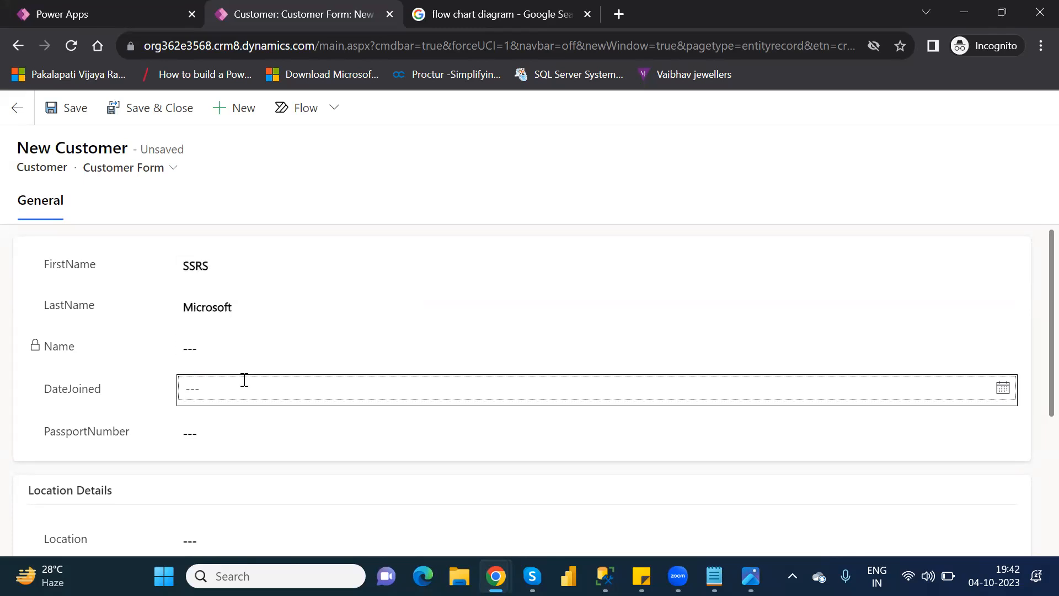
Step: Set the customer's DateJoined to 10/19/2023 and fill in the passport number
click(254, 385)
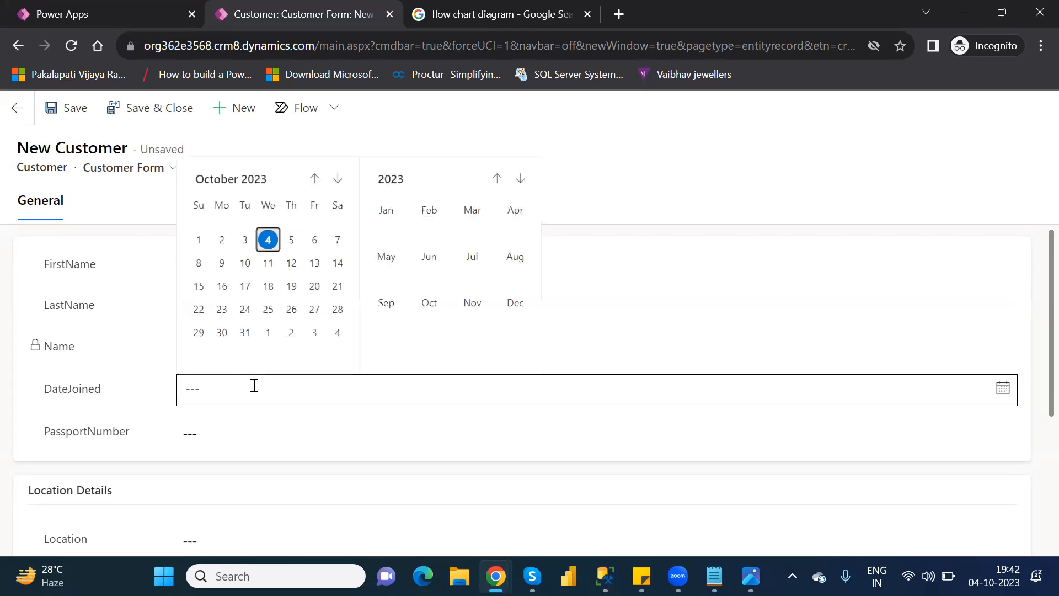
click(292, 285)
click(223, 434)
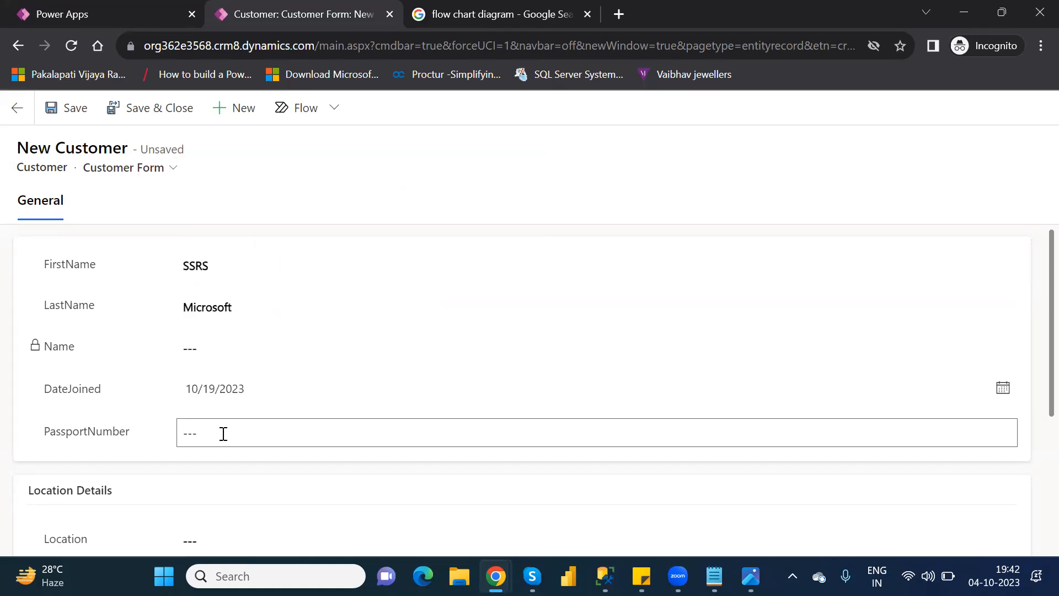
text(8347918274329817)
Step: Set the new customer's Location to Ameerpet
click(229, 539)
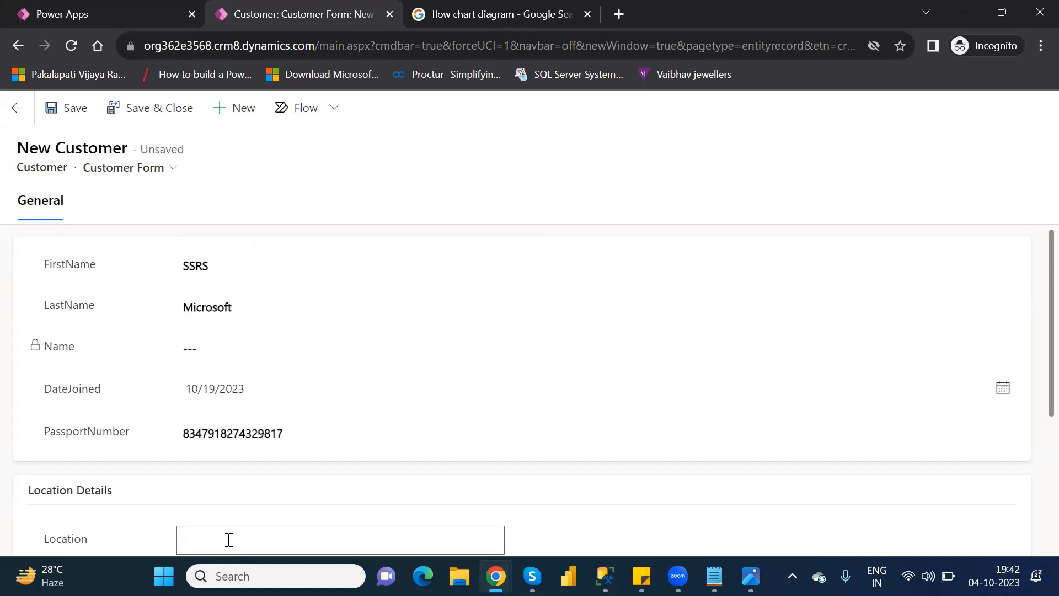
click(1032, 393)
scroll(1032, 419, down, 3)
click(240, 404)
text(Ameerpet)
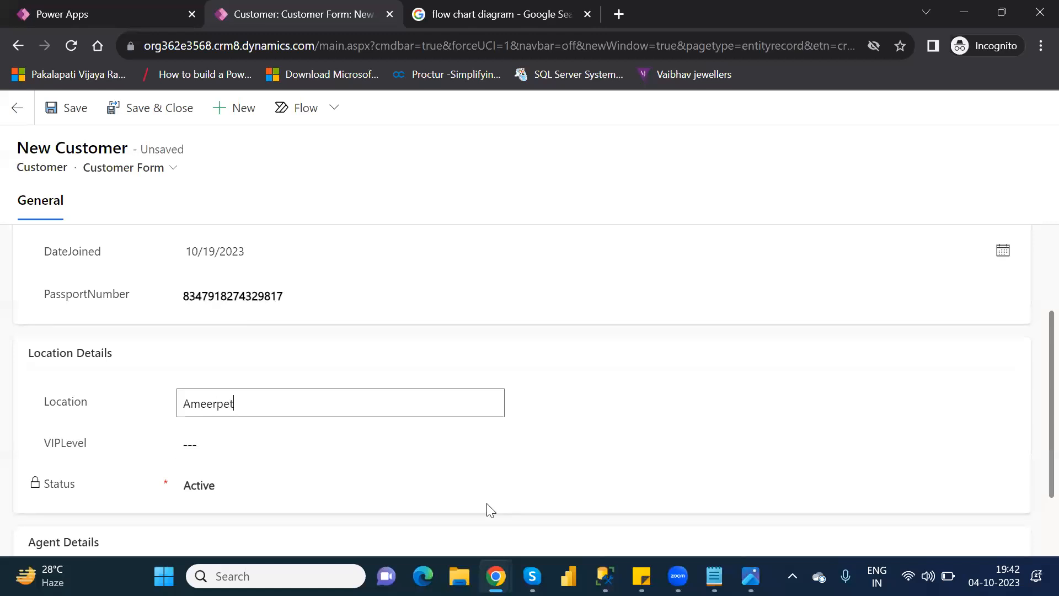
Step: Enter Microsoft as the AgentName under Agent Details and save the customer record
scroll(1035, 529, down, 1)
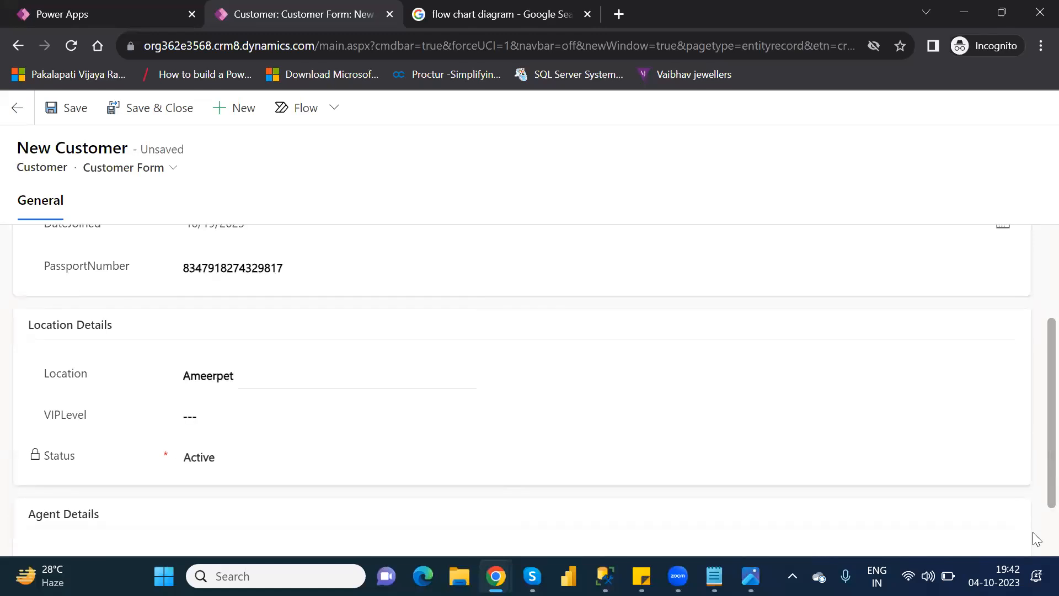
scroll(1032, 535, down, 1)
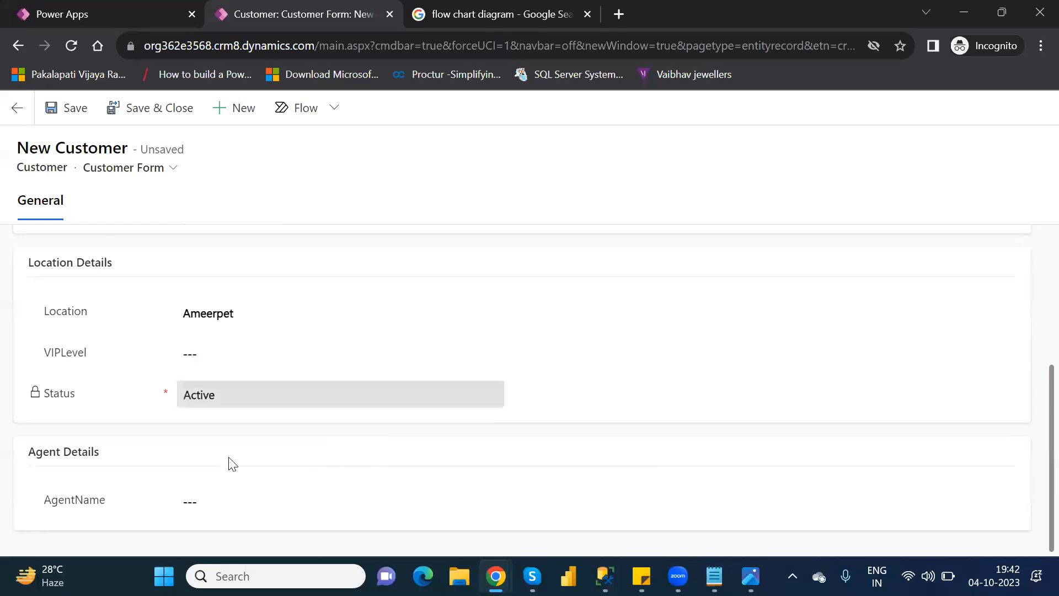
click(223, 504)
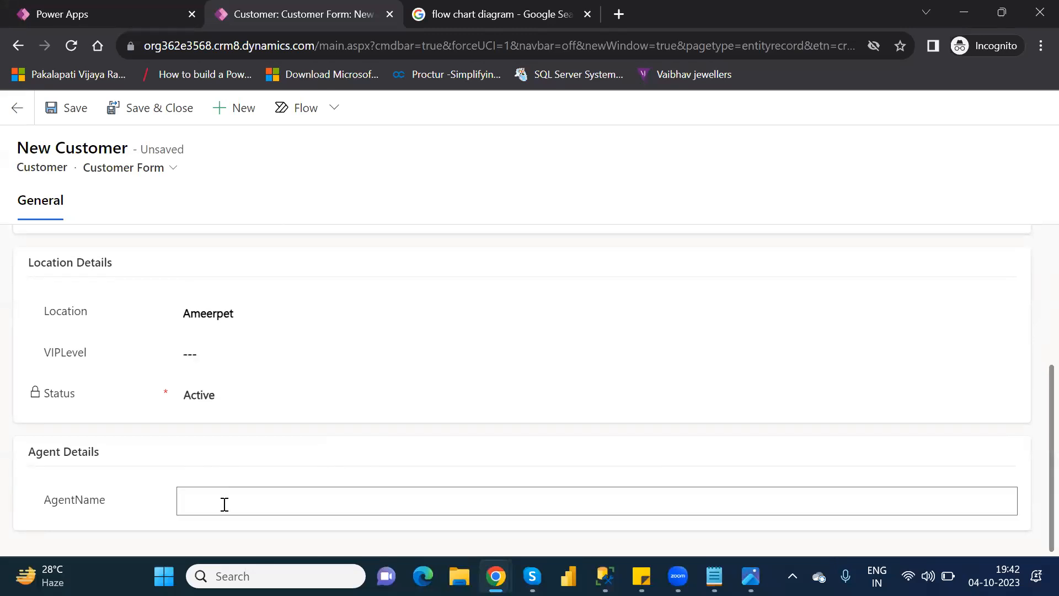
text(Microsoft)
click(72, 113)
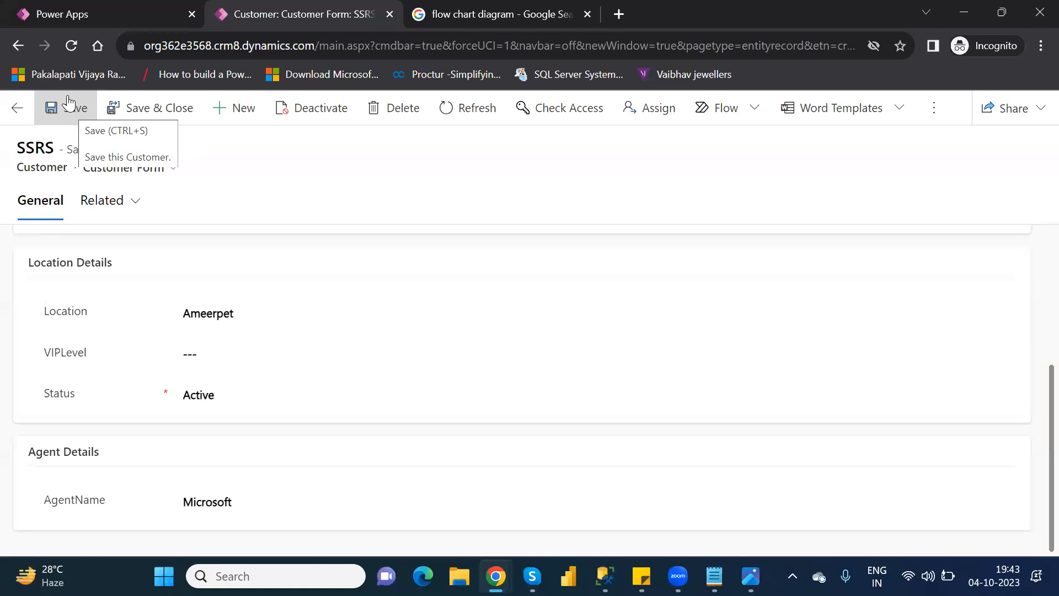
Step: Change the SSRS customer's Location to Hyderabad, save the record, and reload it to check the VIPLevel
click(219, 312)
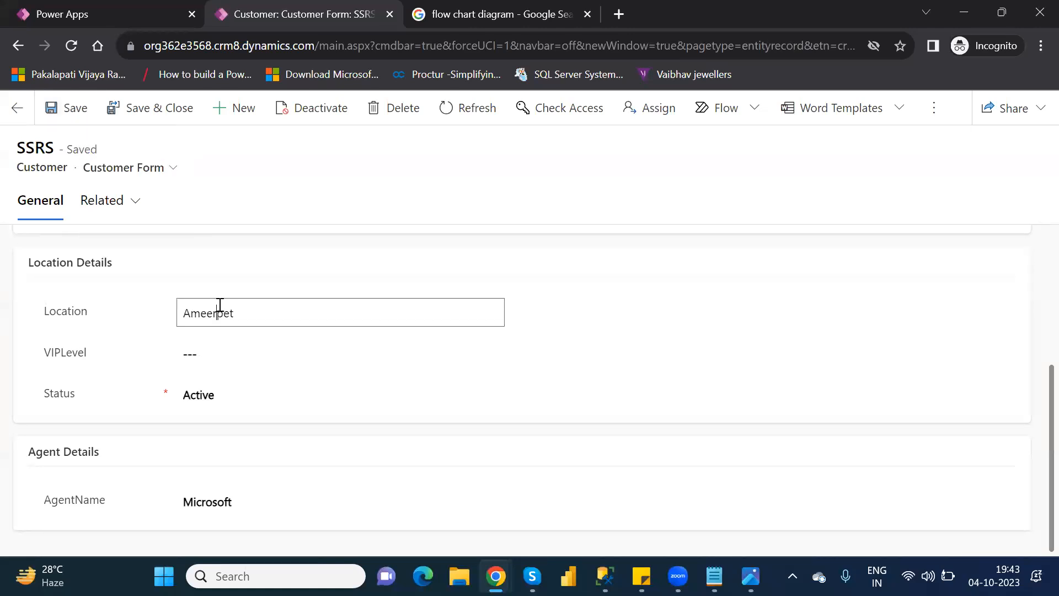
double_click(220, 304)
text(Hyderabad)
click(634, 307)
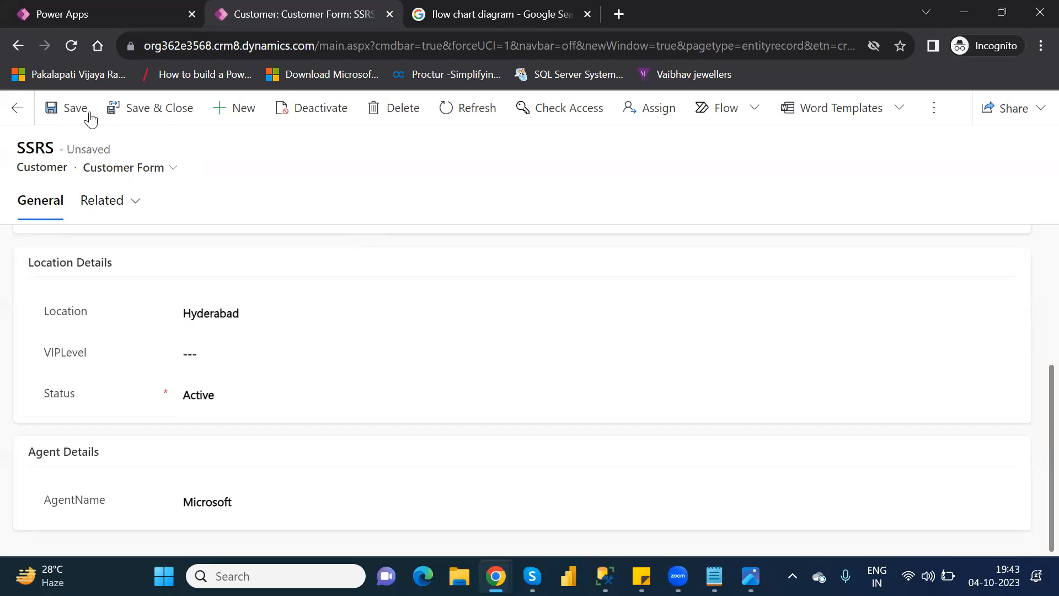
click(69, 110)
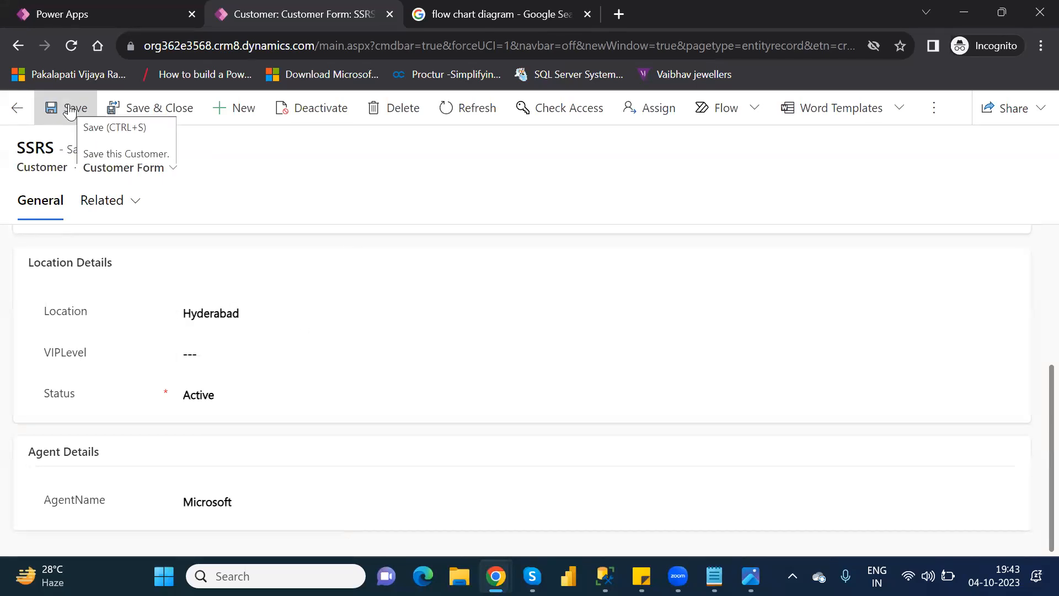
click(73, 47)
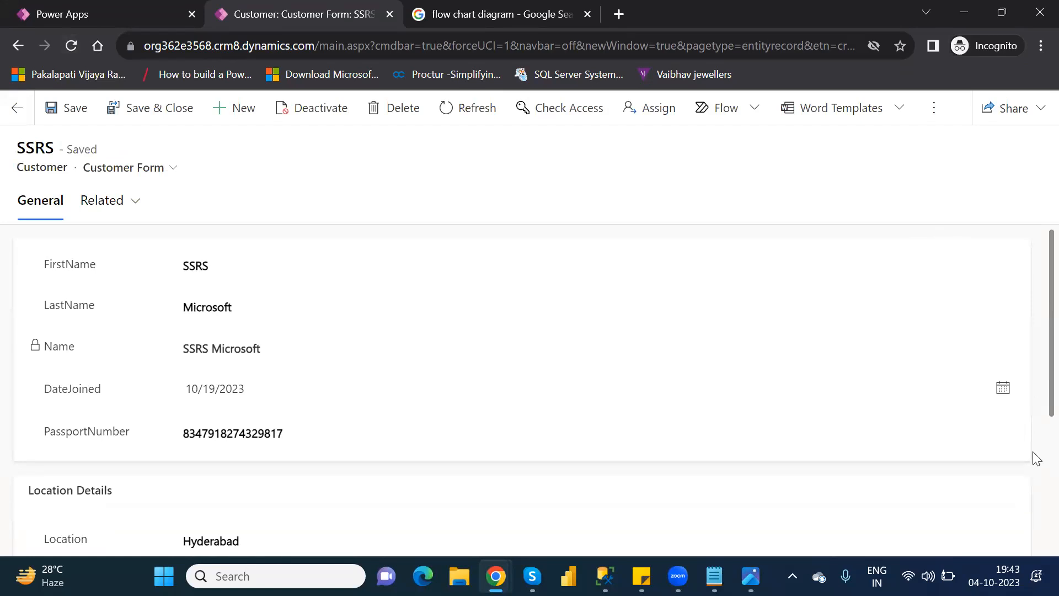
scroll(1037, 461, down, 4)
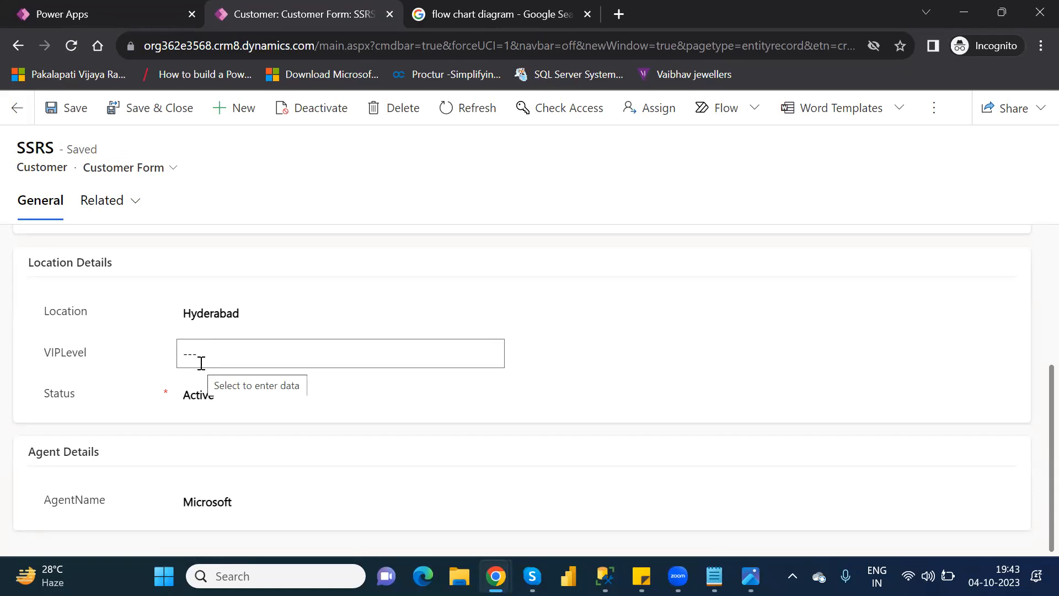
Step: Start a new customer record with SSIS as the FirstName and Microsoft as the LastName
click(236, 117)
click(202, 268)
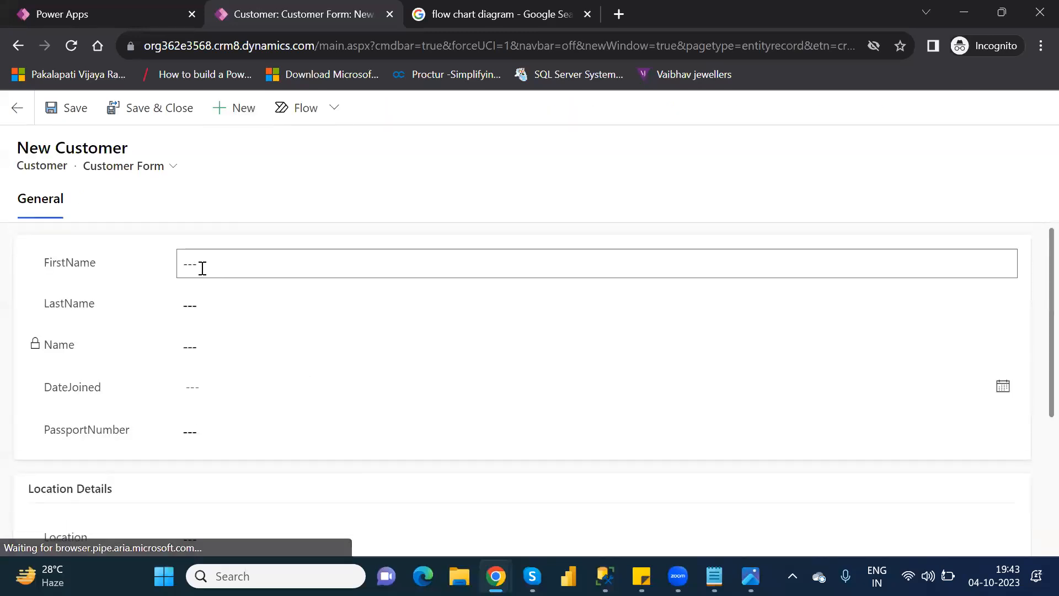
text(S)
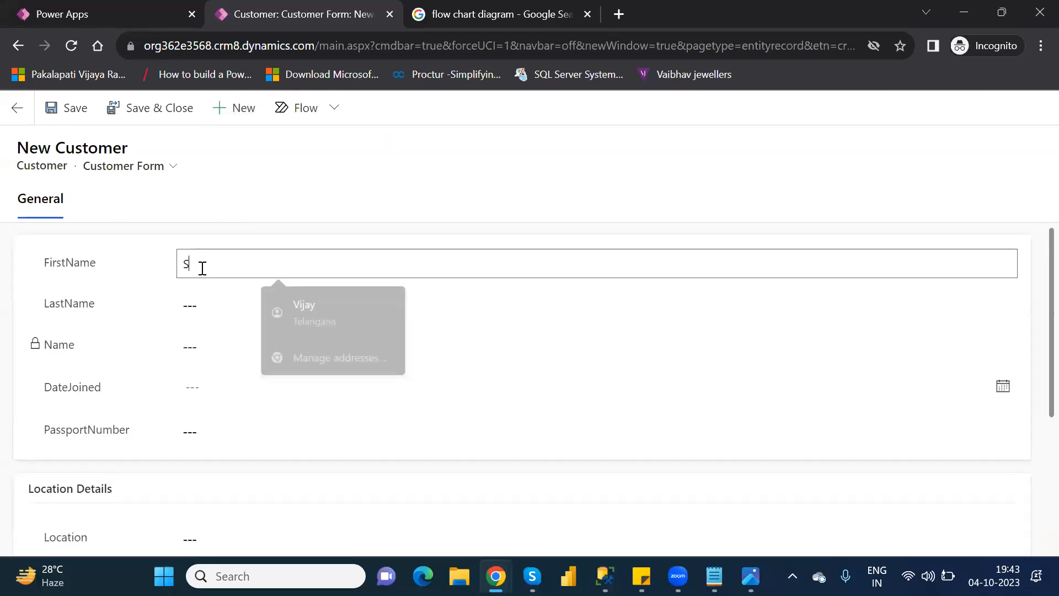
text(SIS)
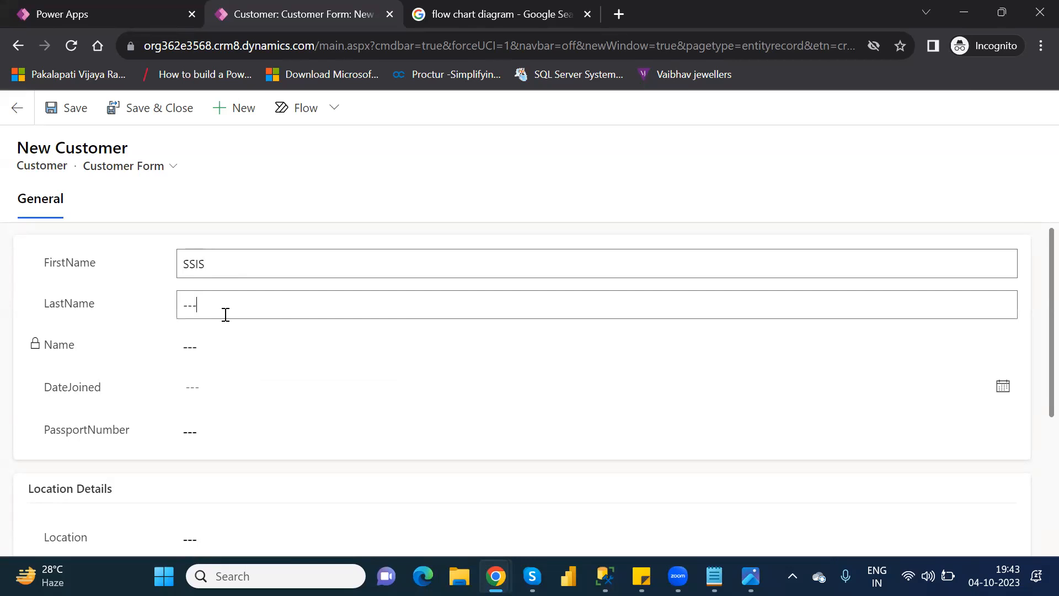
text(Microsf)
key(BackSpace)
text(oft)
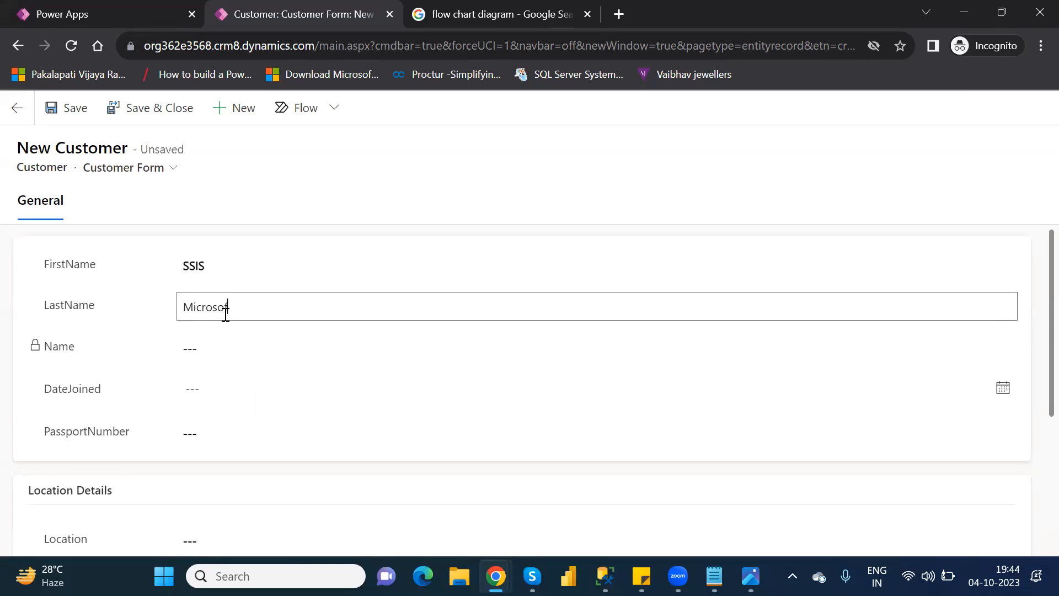
key(Tab)
key(Tab)
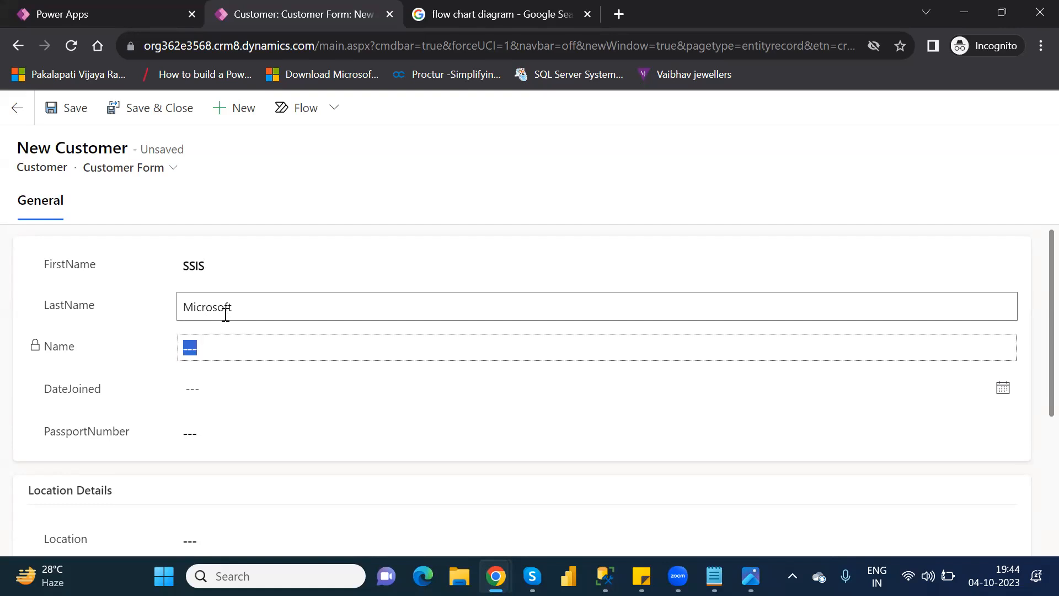
Step: Set the SSIS customer's DateJoined to 10/27/2023 and fill in the passport number
click(244, 383)
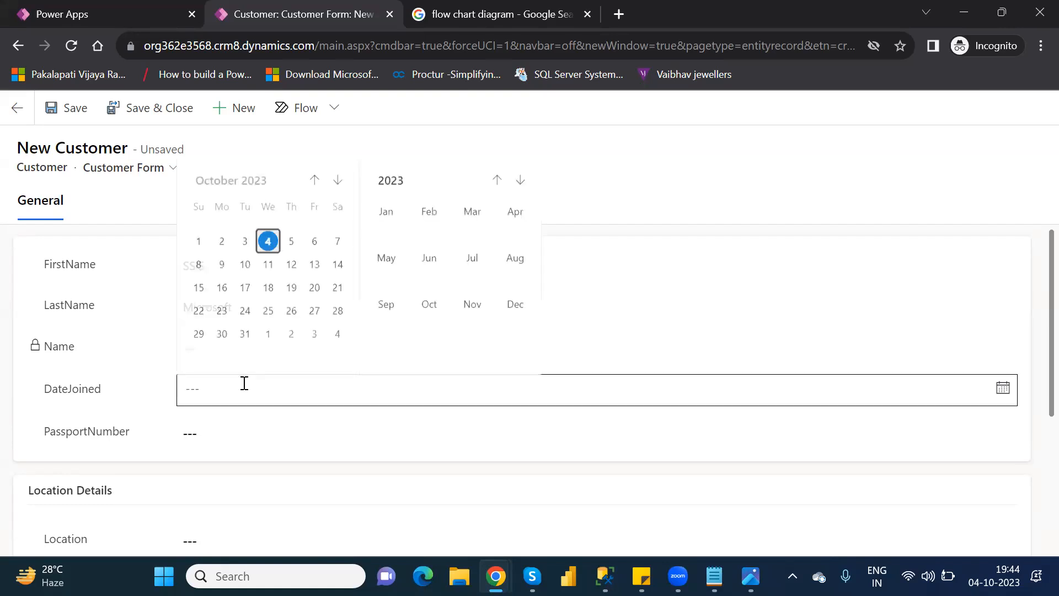
click(314, 310)
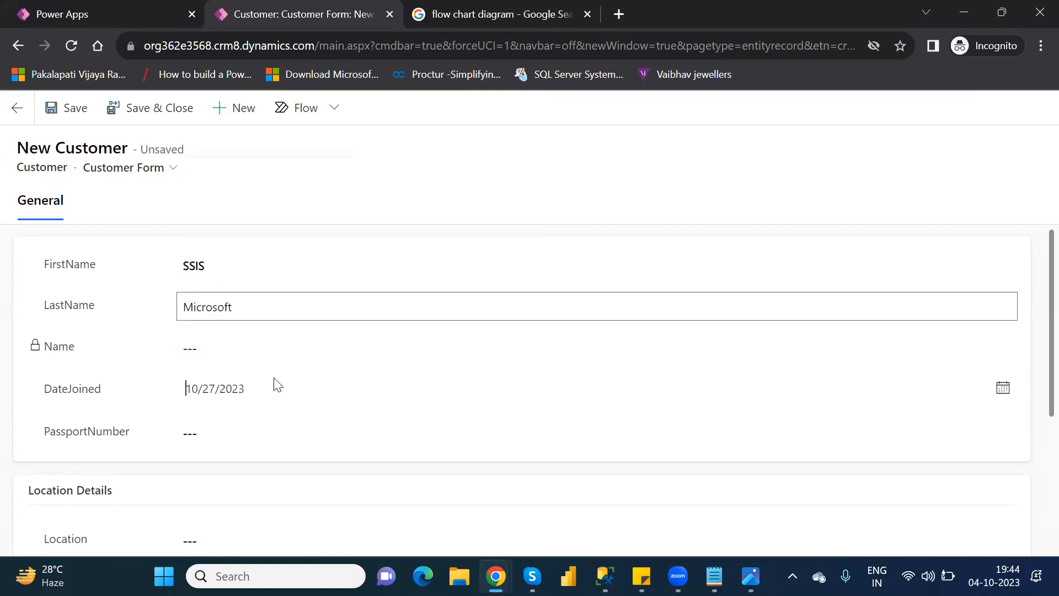
click(243, 433)
text(3871439827)
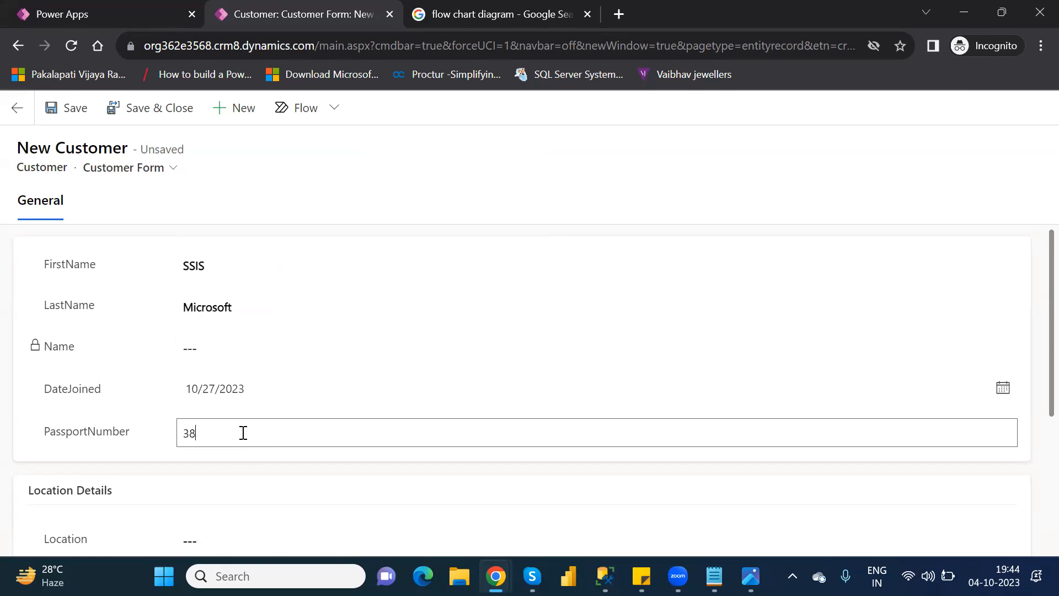
Step: Set the SSIS customer's Location to Hyderabad and check the VIPLevel under Location Details
click(244, 531)
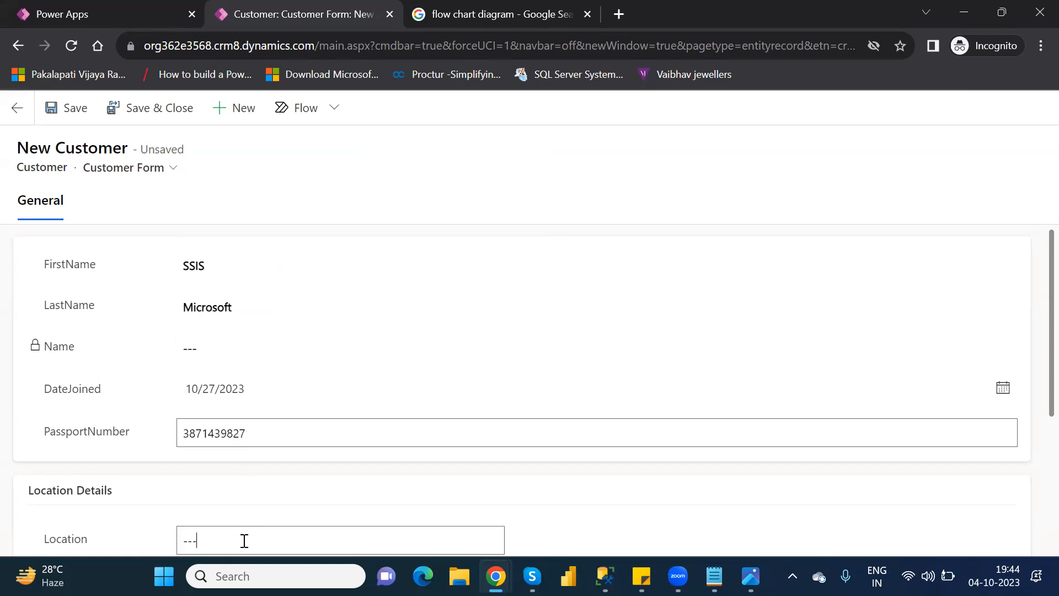
text(Hyderabad)
scroll(1036, 443, down, 1)
scroll(1033, 520, down, 3)
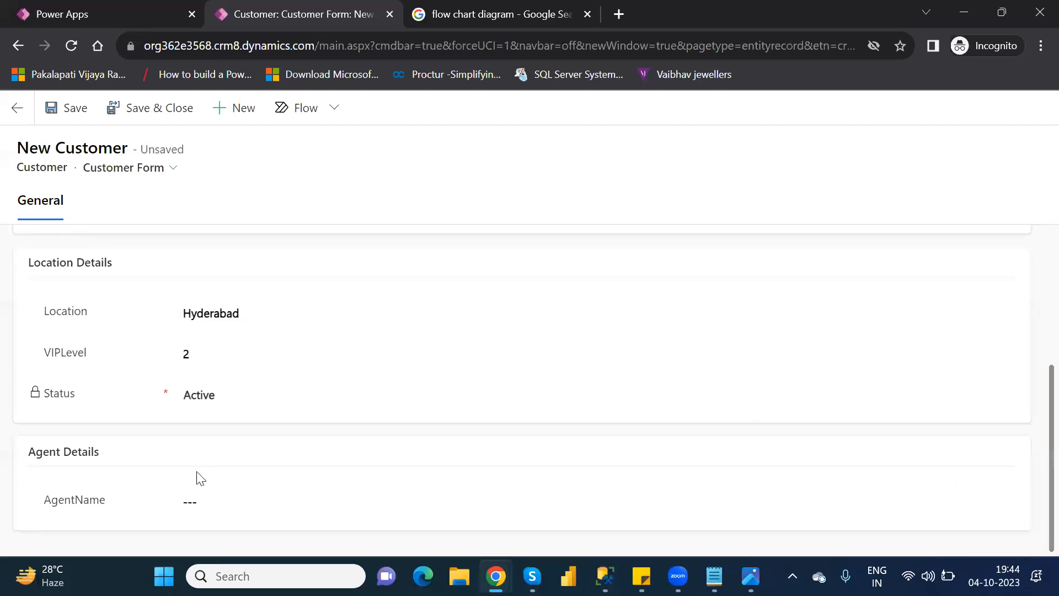
Step: Enter Microsoft as the SSIS customer's AgentName and save the record
click(210, 501)
text(Microsoft)
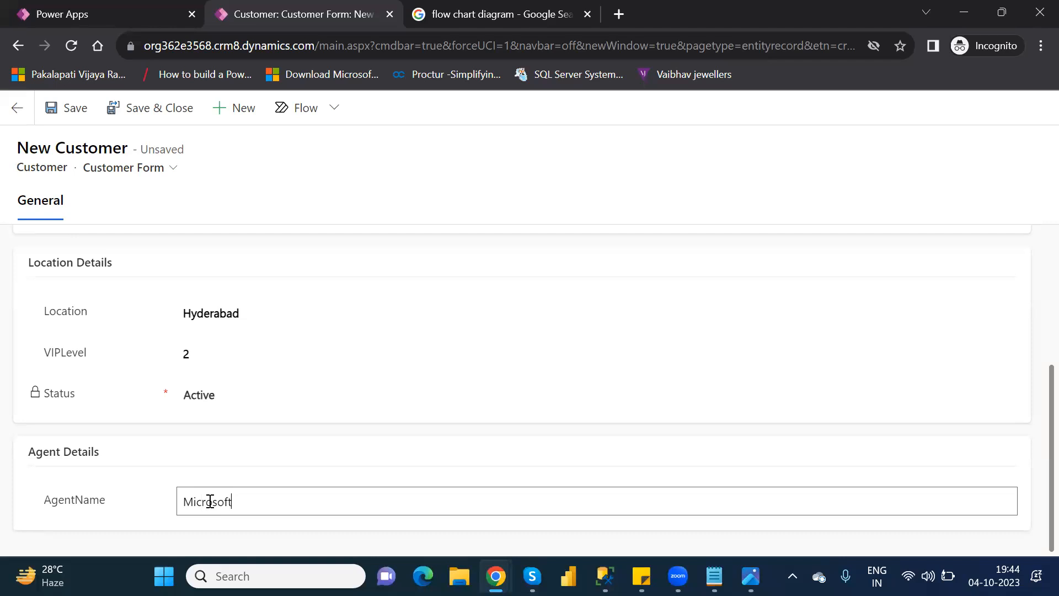
click(58, 105)
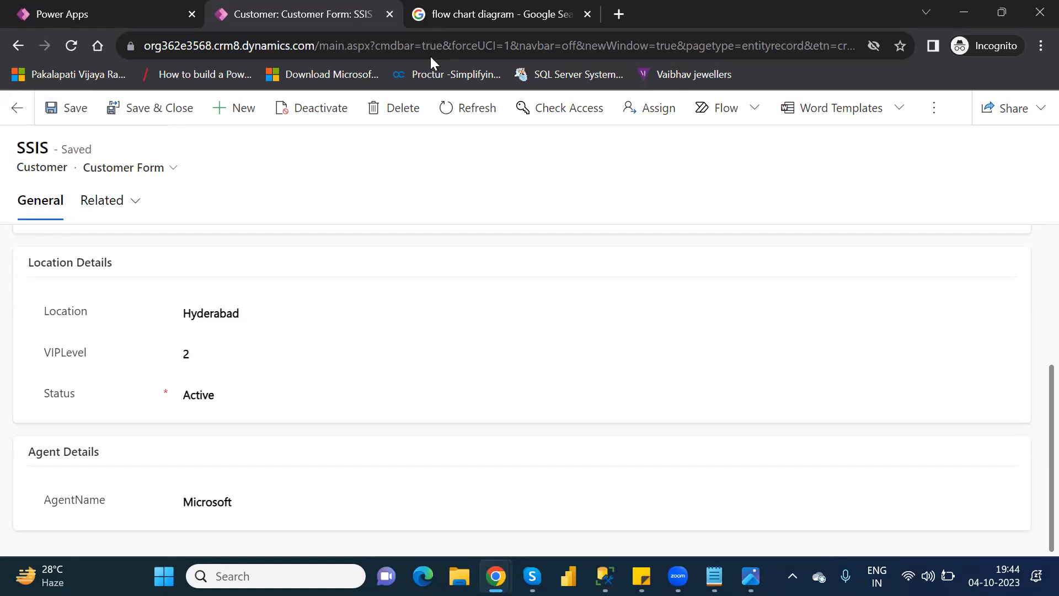
Step: Close the customer form, return to the Customer table, and open its Location and VIP Level Rule business rule
click(389, 14)
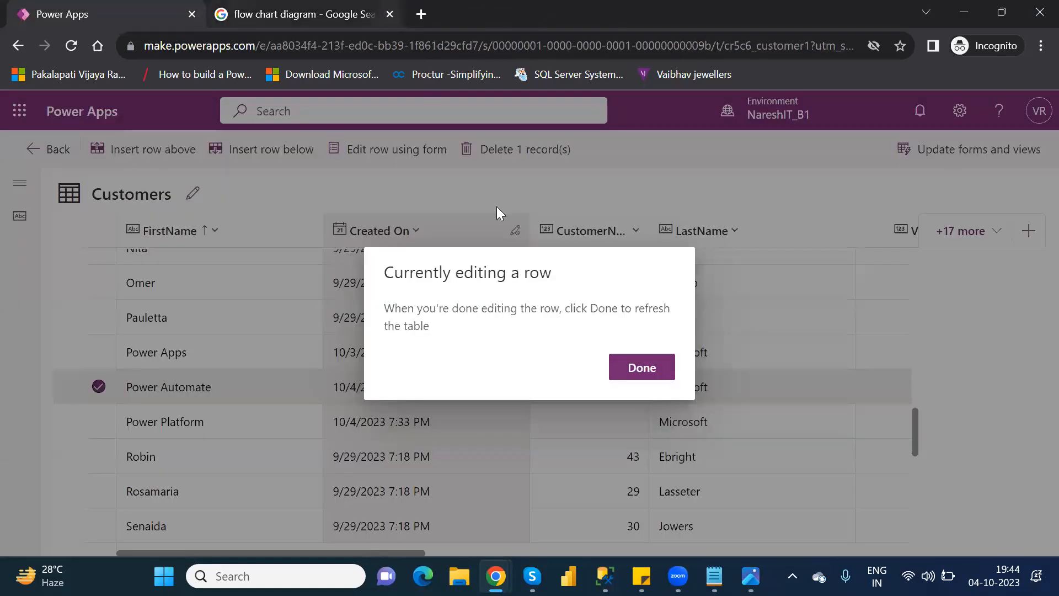
click(649, 369)
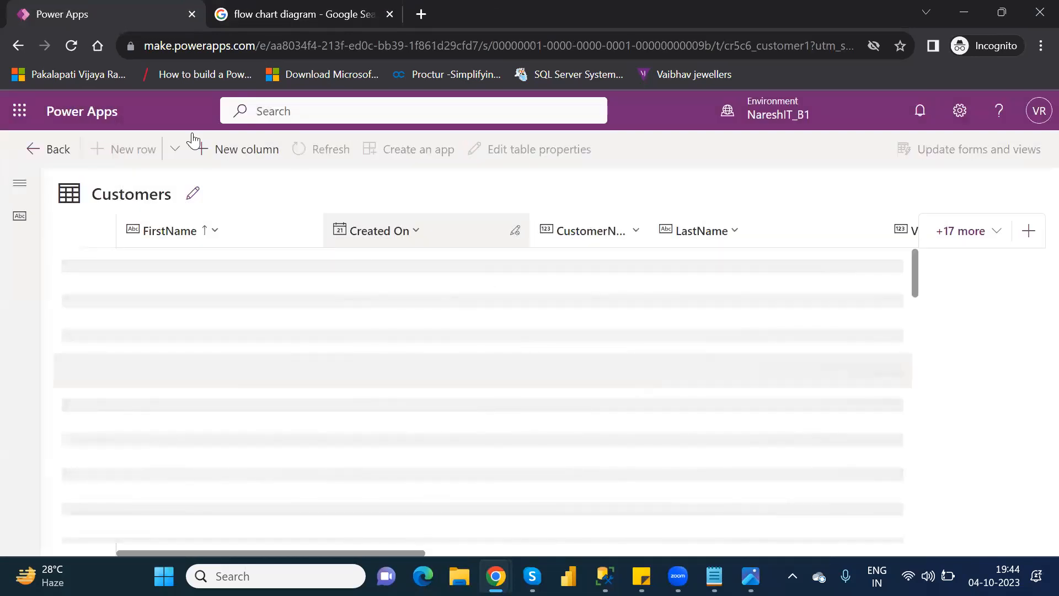
click(58, 150)
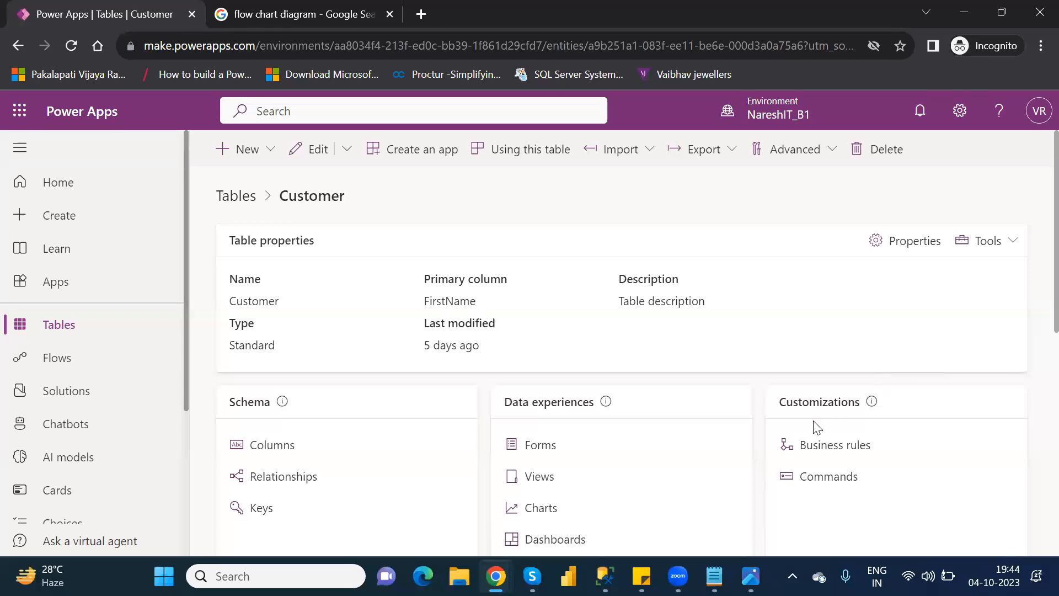
click(827, 447)
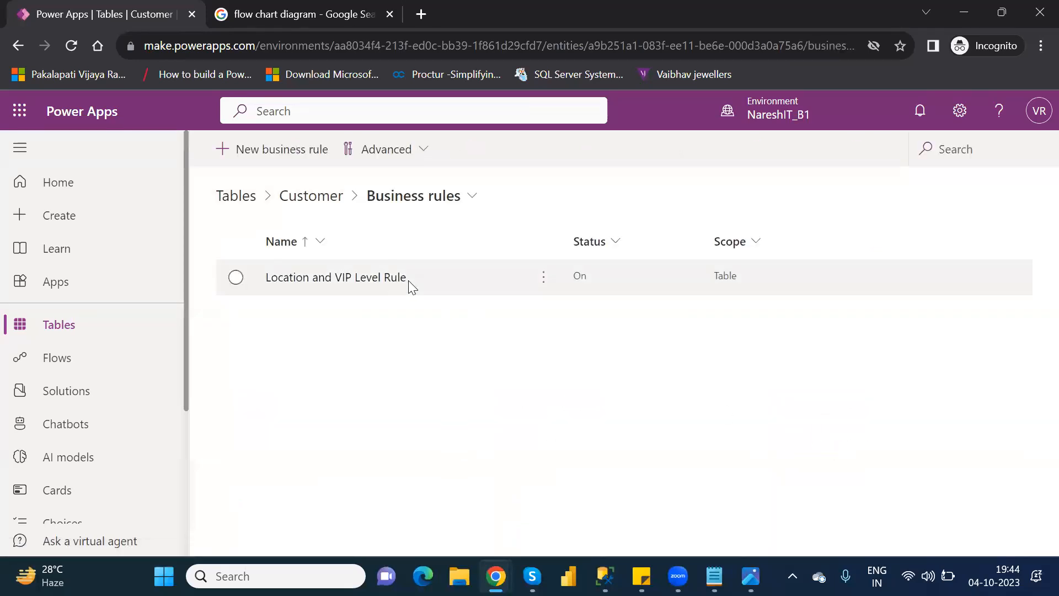
click(397, 278)
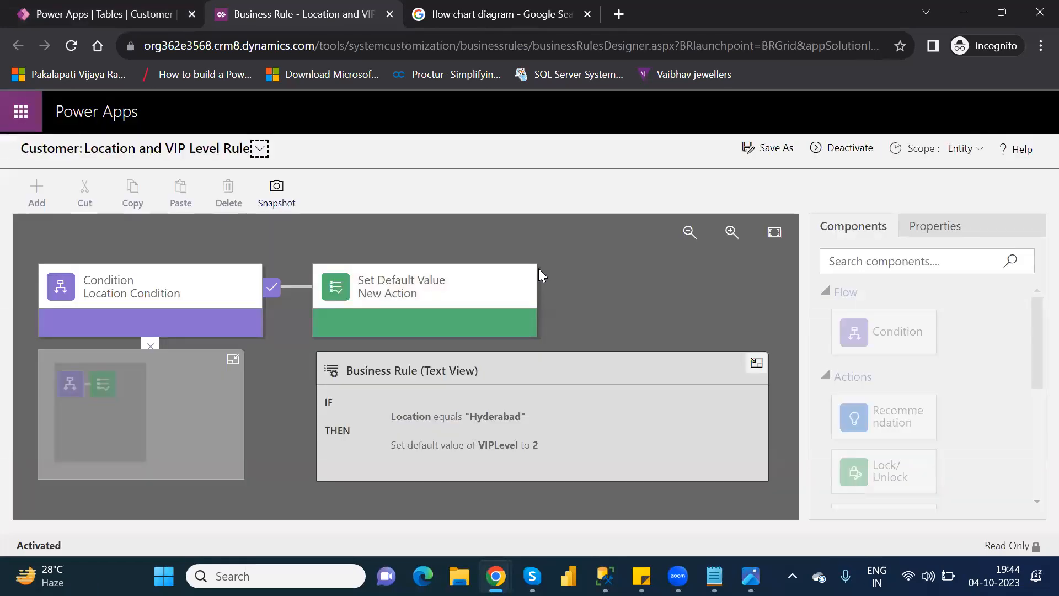
Step: Deactivate the Location and VIP Level Rule and delete its Set Default Value action
click(497, 270)
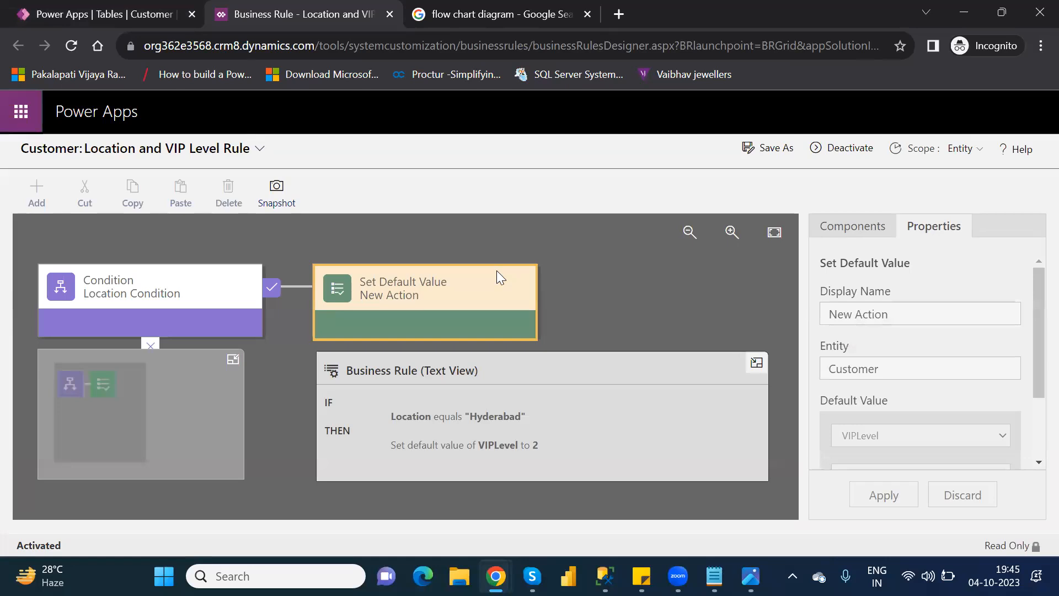
click(850, 150)
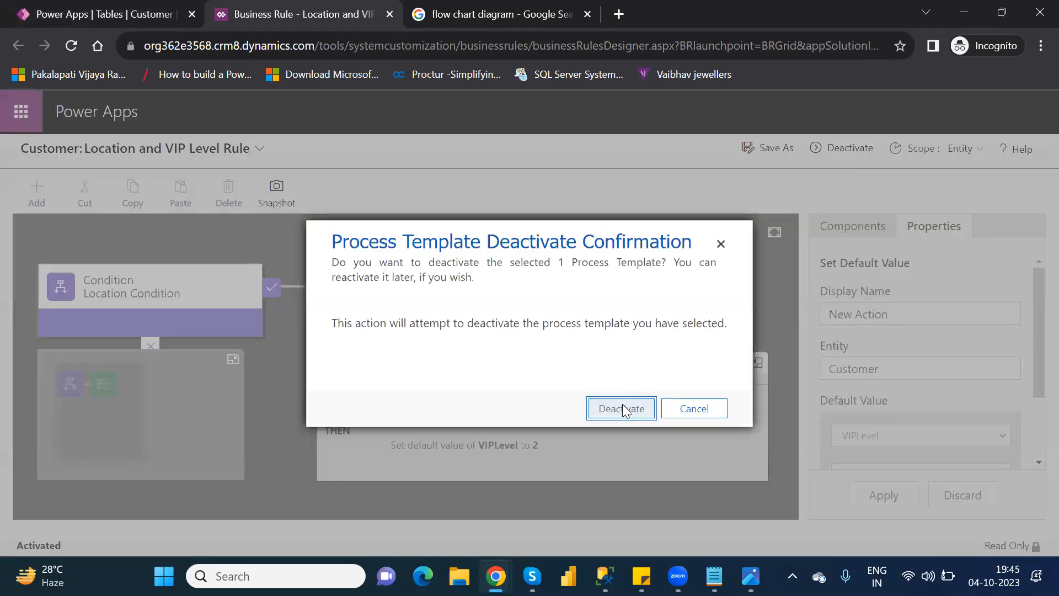
click(622, 408)
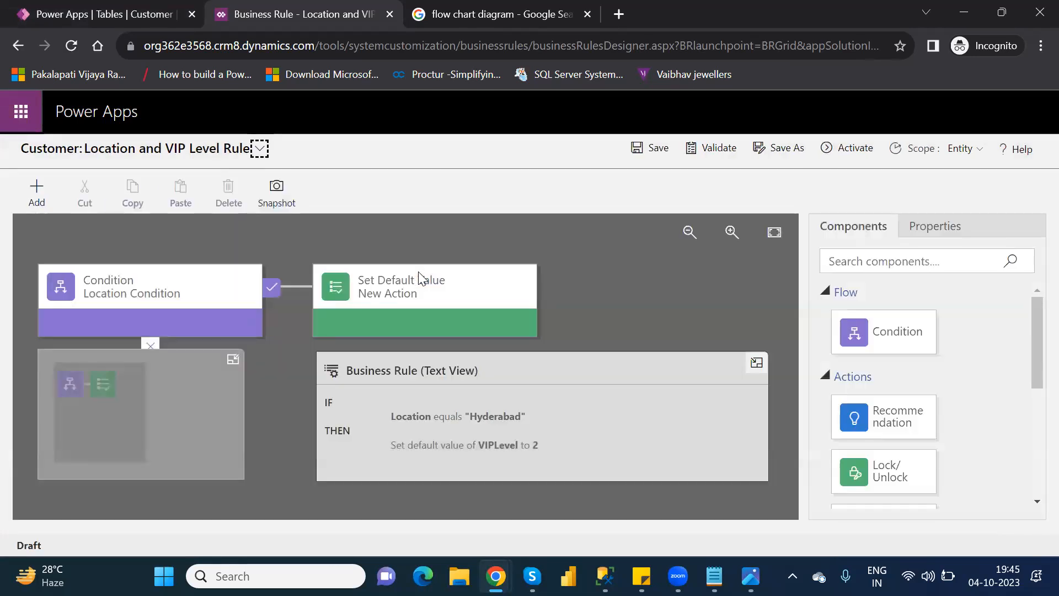
click(419, 278)
key(Delete)
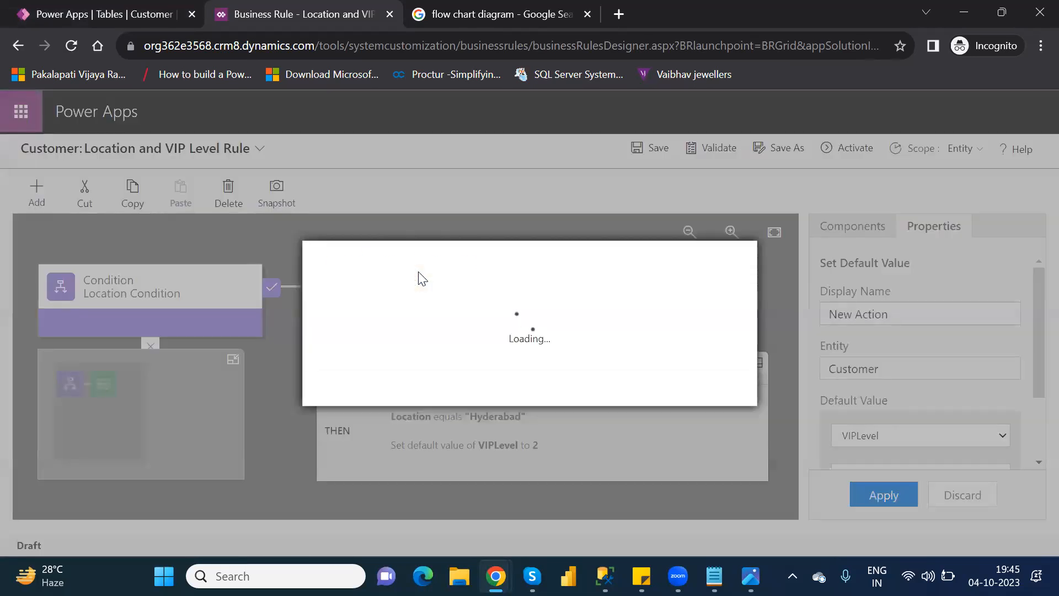
click(622, 387)
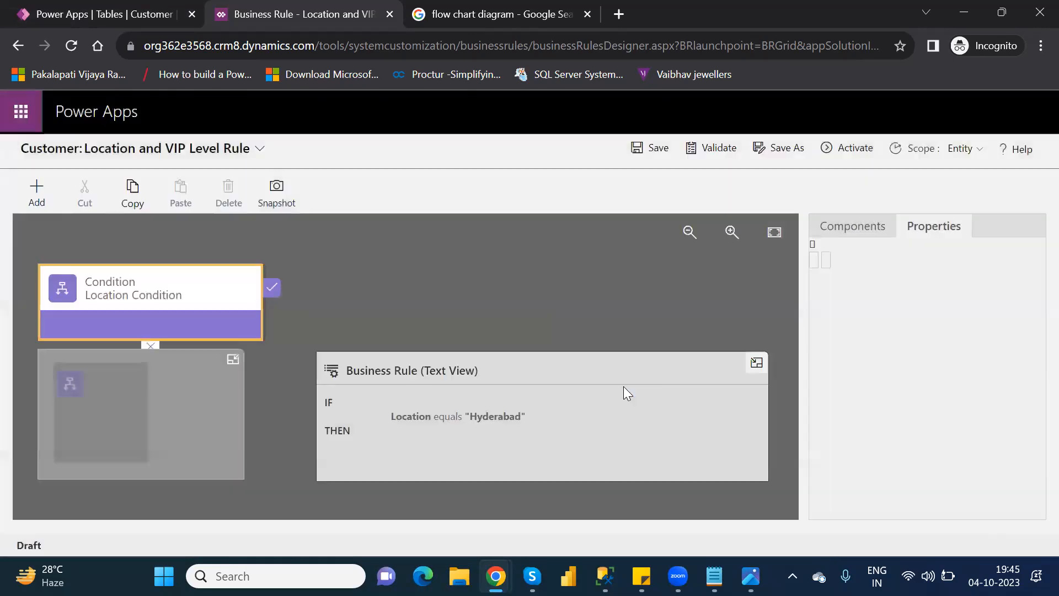
Step: Add a Set Field Value action to the Location Condition's true branch that sets VIPLevel to the value 3, and apply it
click(858, 236)
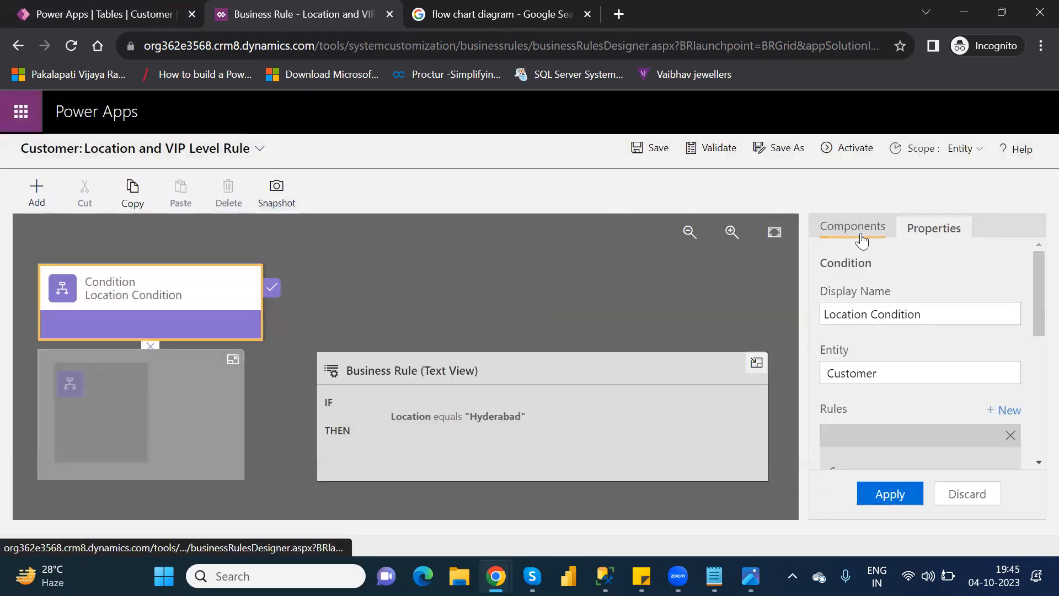
drag(1032, 362, 1032, 434)
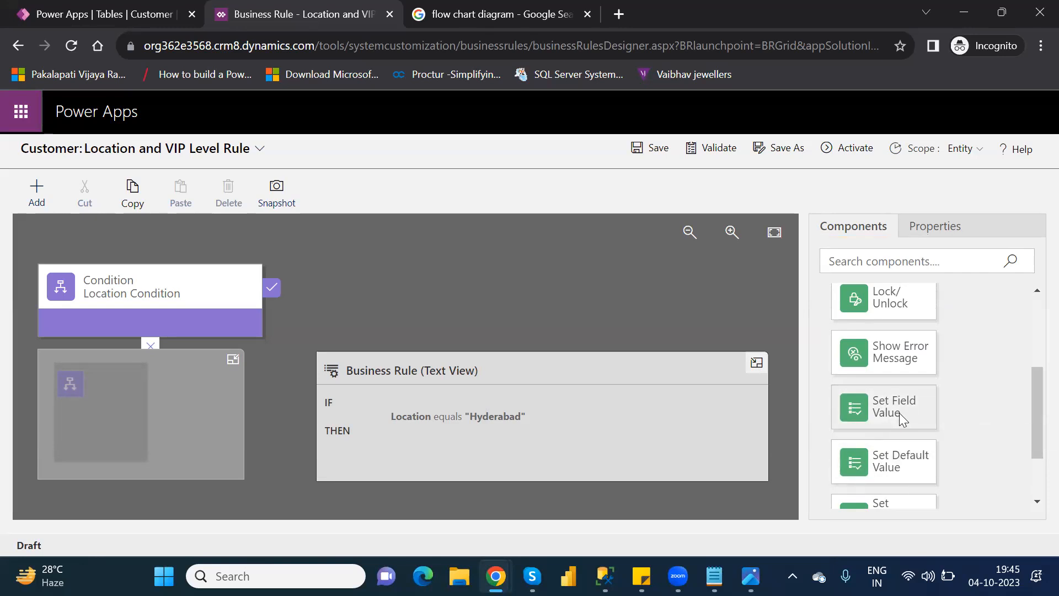
drag(844, 402, 287, 315)
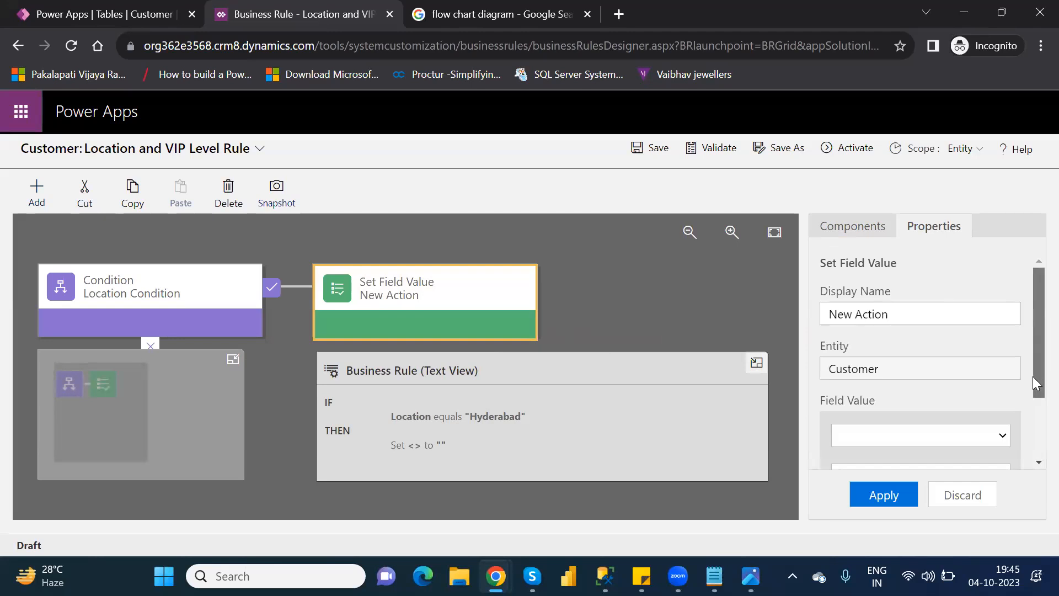
drag(1032, 377, 1032, 448)
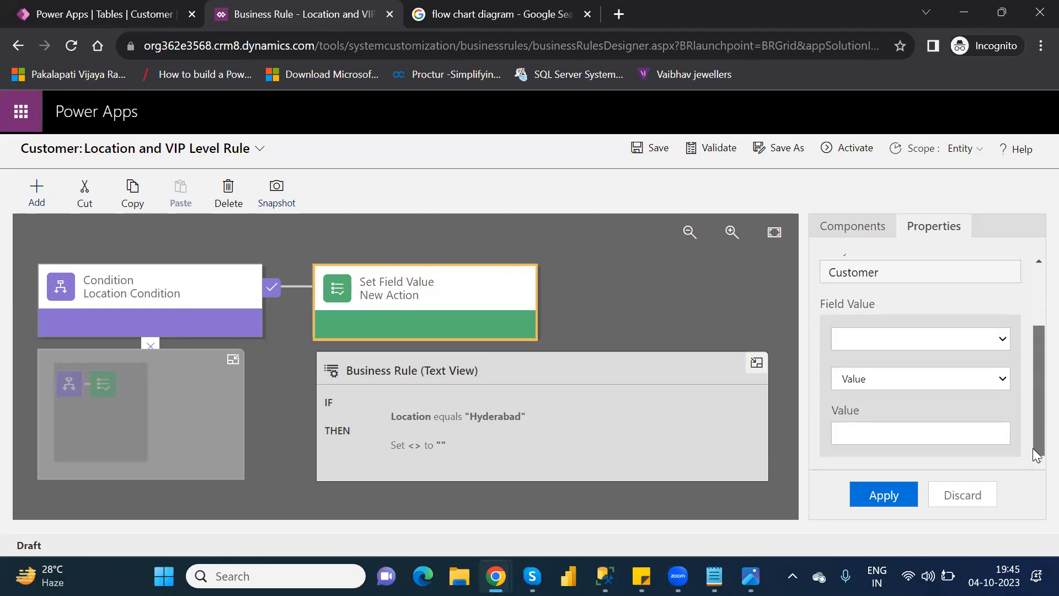
click(897, 337)
click(892, 323)
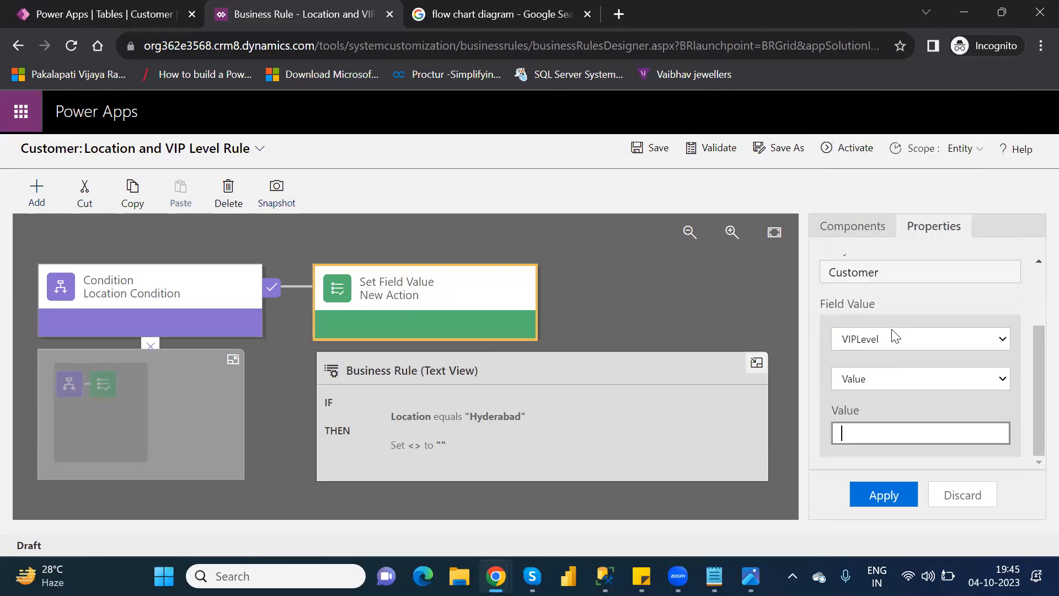
text(3)
click(893, 494)
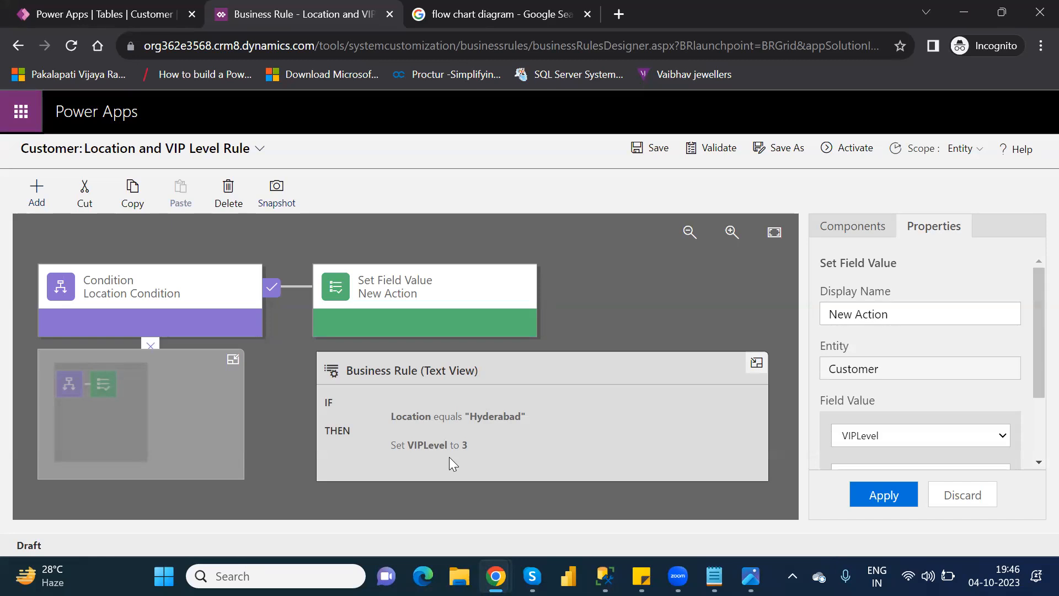
Step: Delete the Set Field Value action from the business rule
click(416, 295)
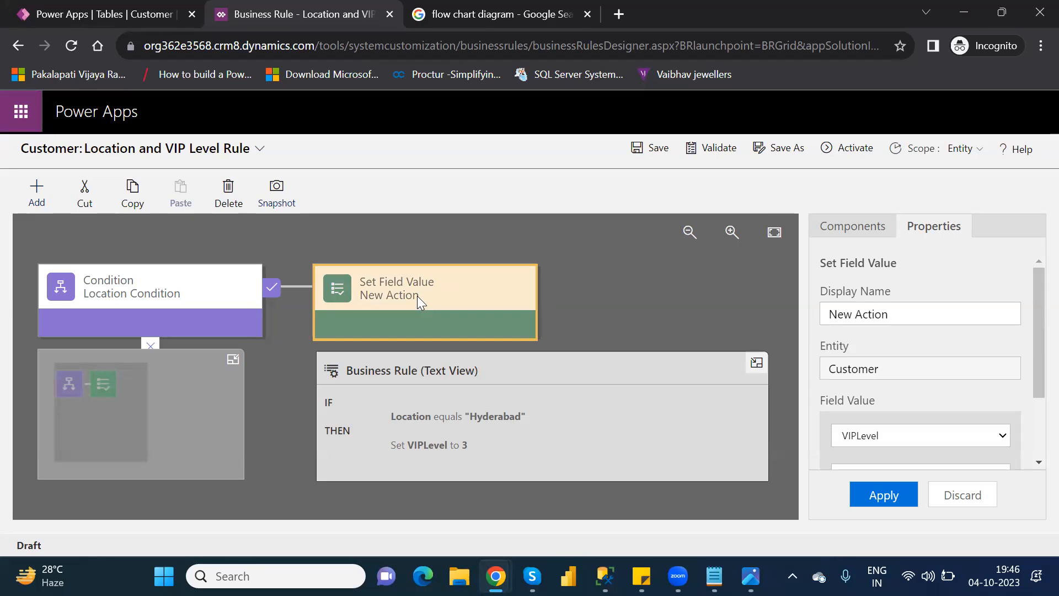
key(Delete)
click(631, 388)
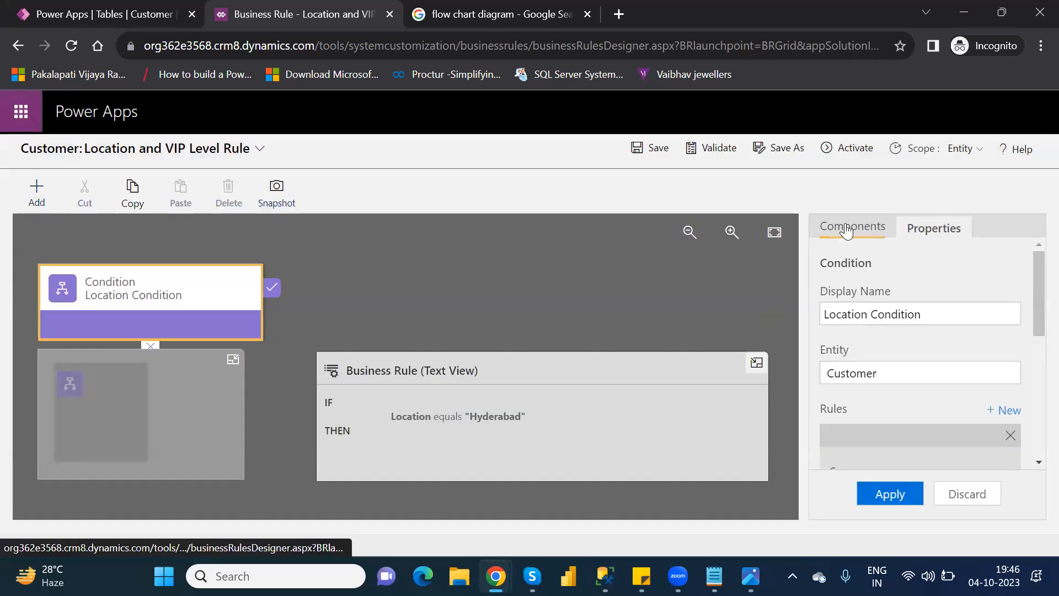
Step: Add a Show Error Message action to the Location Condition's true branch and set its field to VIPLevel
click(846, 228)
drag(1032, 421, 1032, 413)
drag(915, 383, 293, 310)
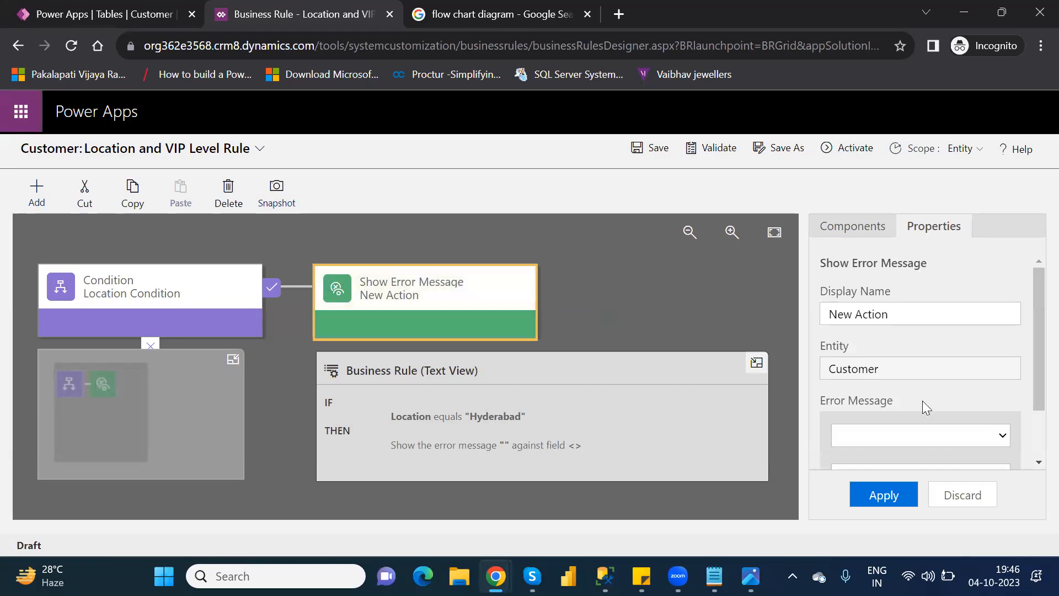
drag(1033, 376, 1032, 423)
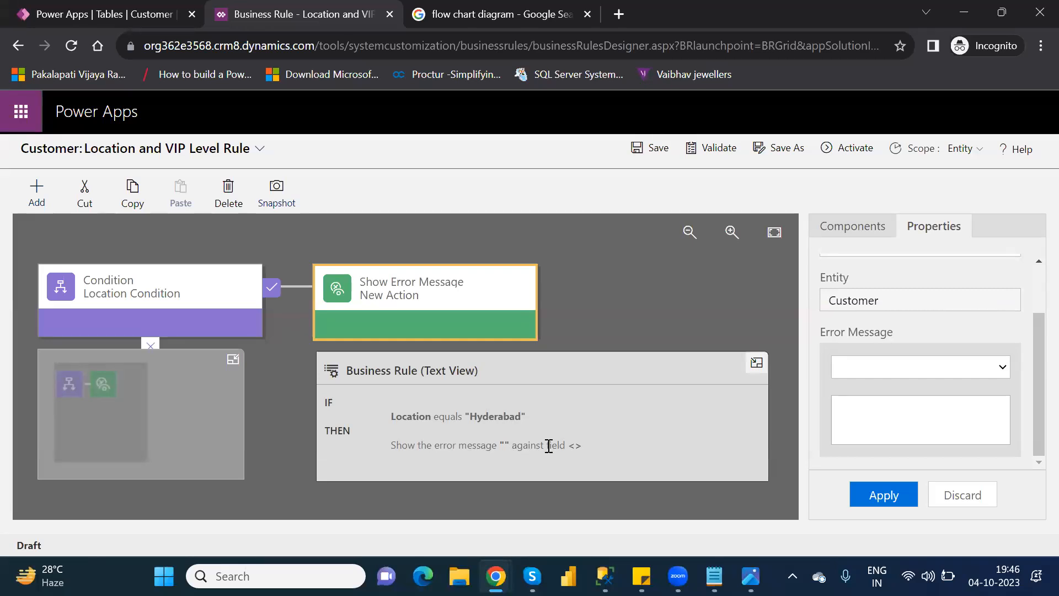
click(859, 368)
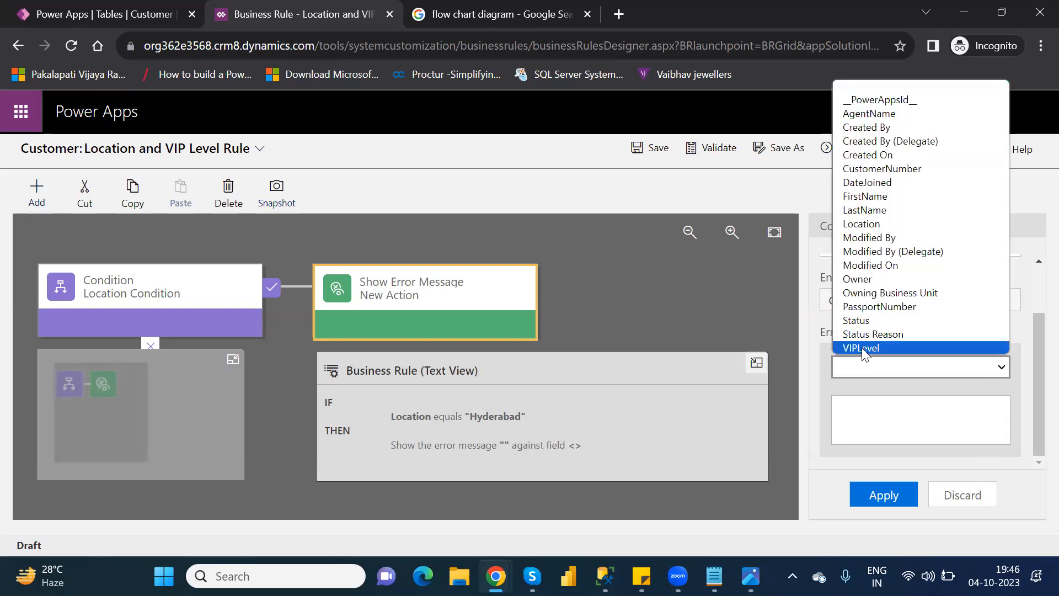
click(861, 347)
Step: Enter "Change the location Hyderabad to another other value" as the error message text and apply it to the action
click(882, 421)
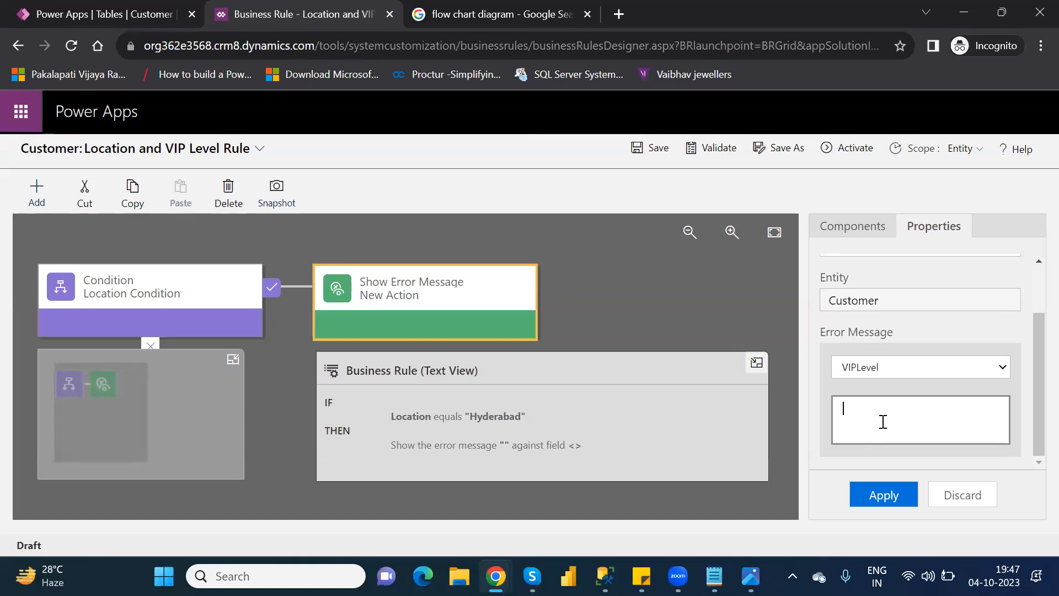
text(Change it to)
key(BackSpace)
key(BackSpace)
key(BackSpace)
key(BackSpace)
text(the )
text(location )
text(Hyderaba)
text(d to an)
text(other )
text(c)
text(ther value)
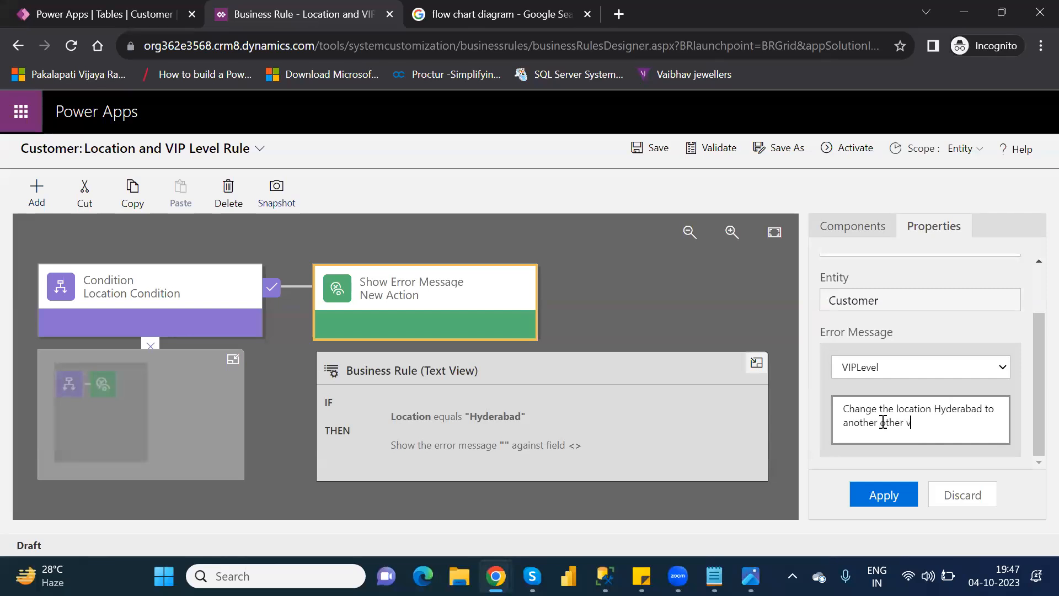
click(889, 496)
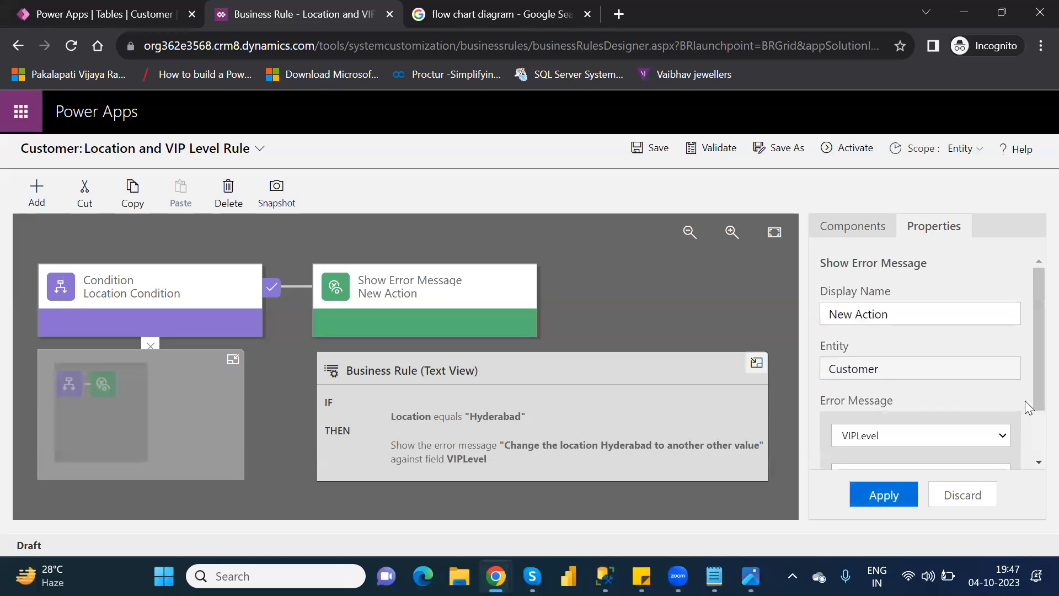
Step: Validate the Location and VIP Level Rule and activate it
click(714, 150)
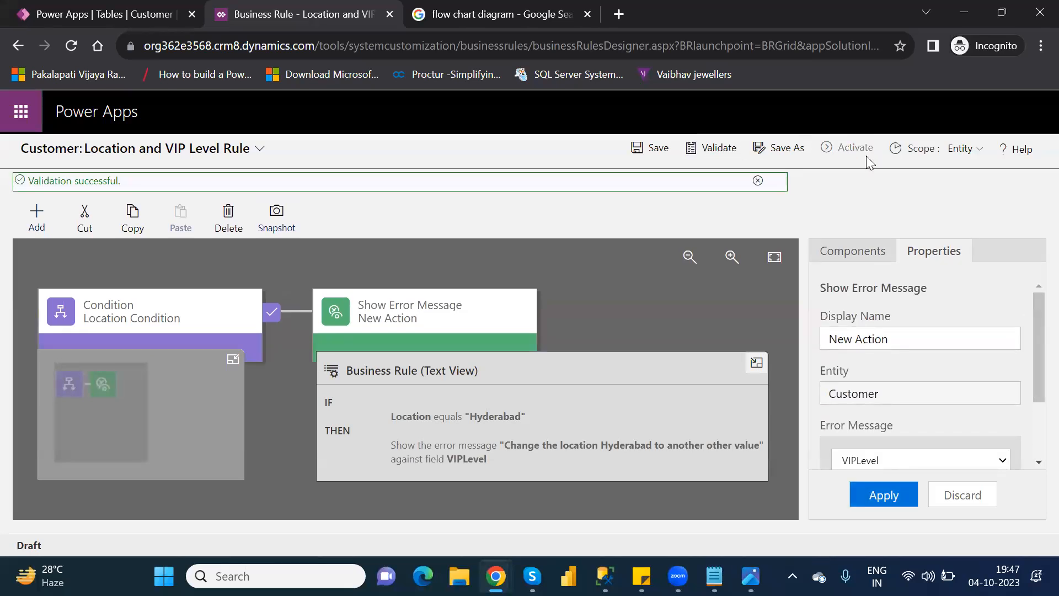
click(852, 150)
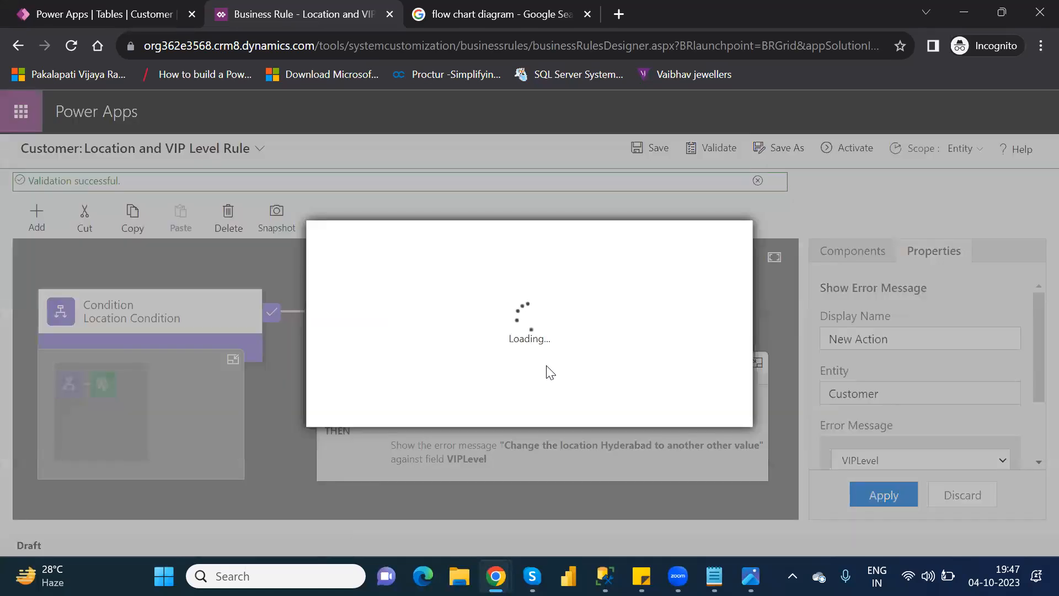
click(617, 409)
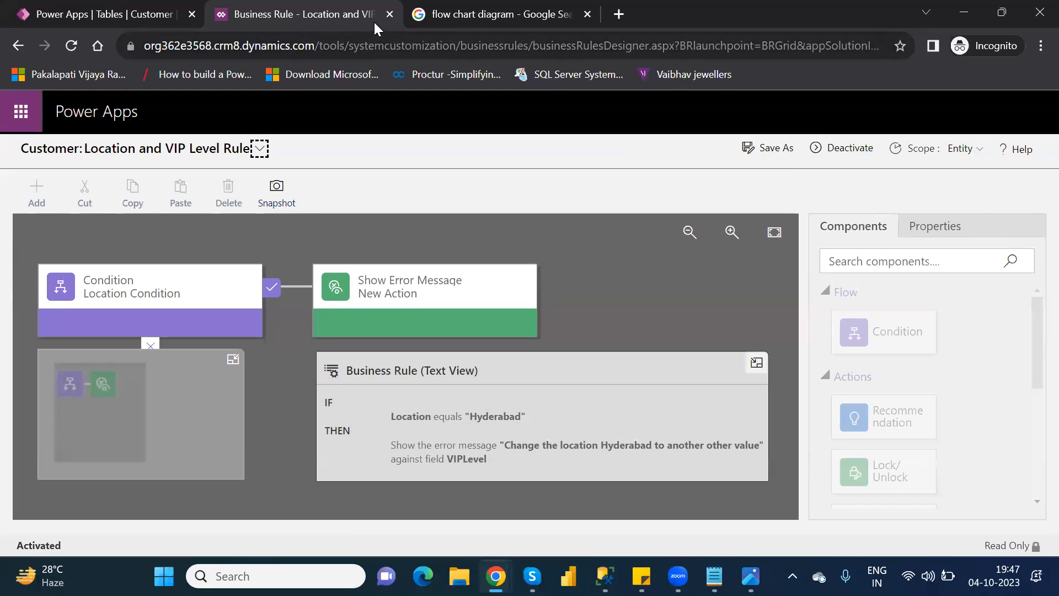
Step: Close the rule designer, refresh the business rules list, and open the Customer table's rows for full editing
click(389, 15)
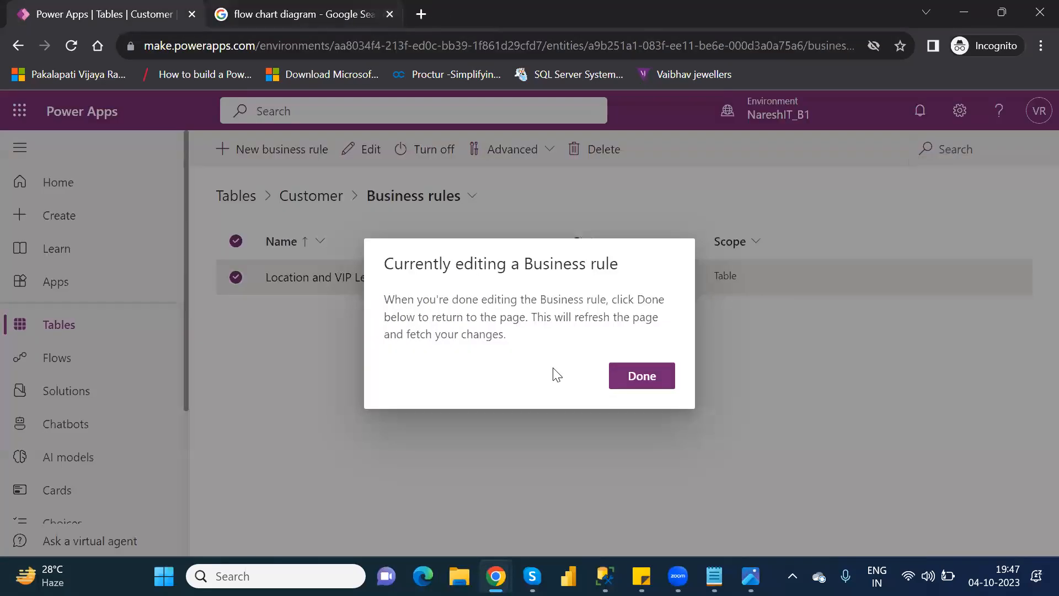
click(614, 380)
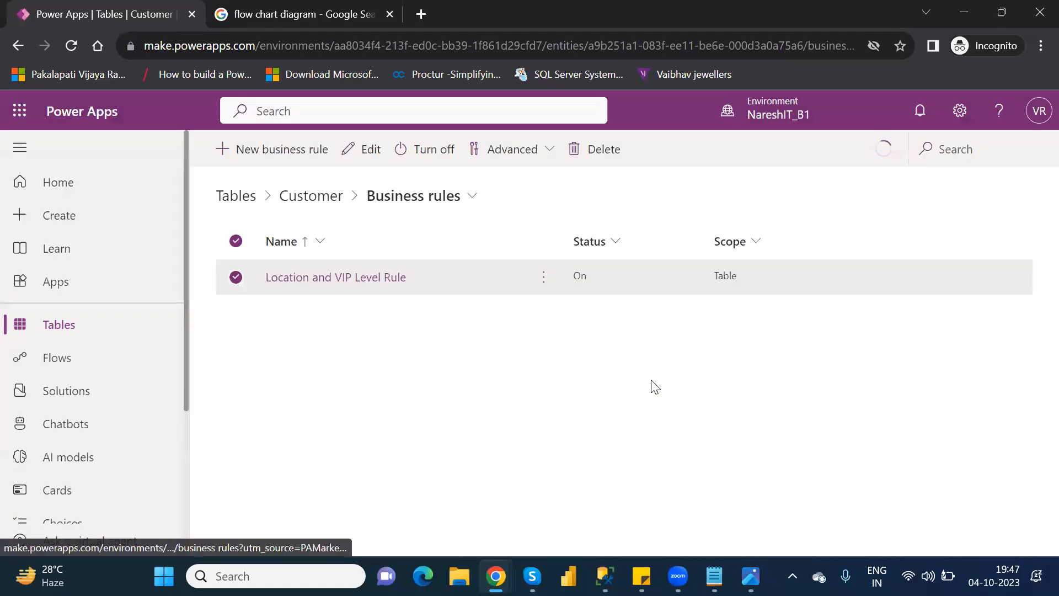
click(71, 46)
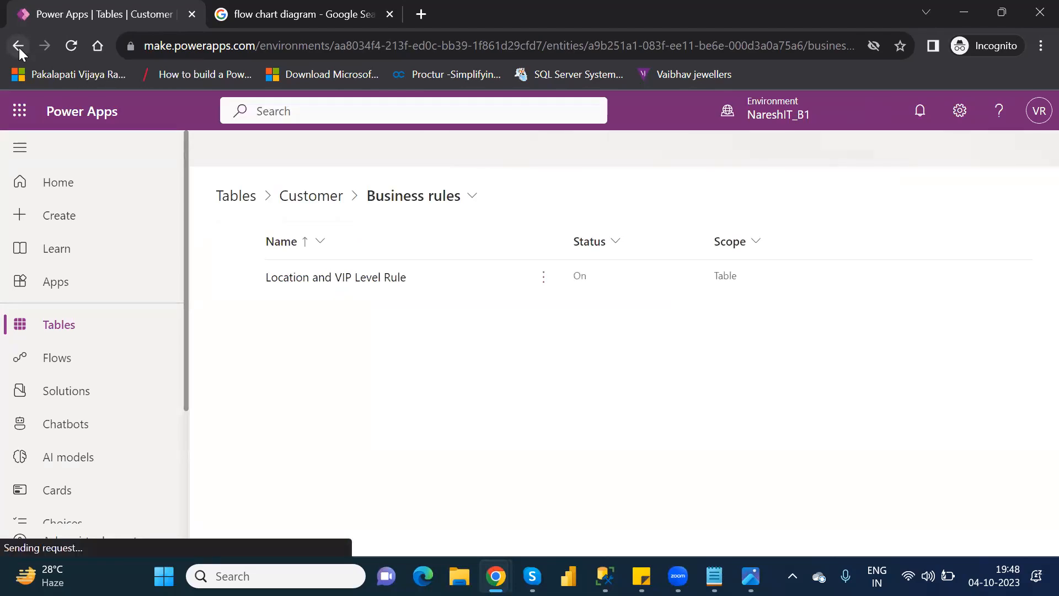
click(312, 198)
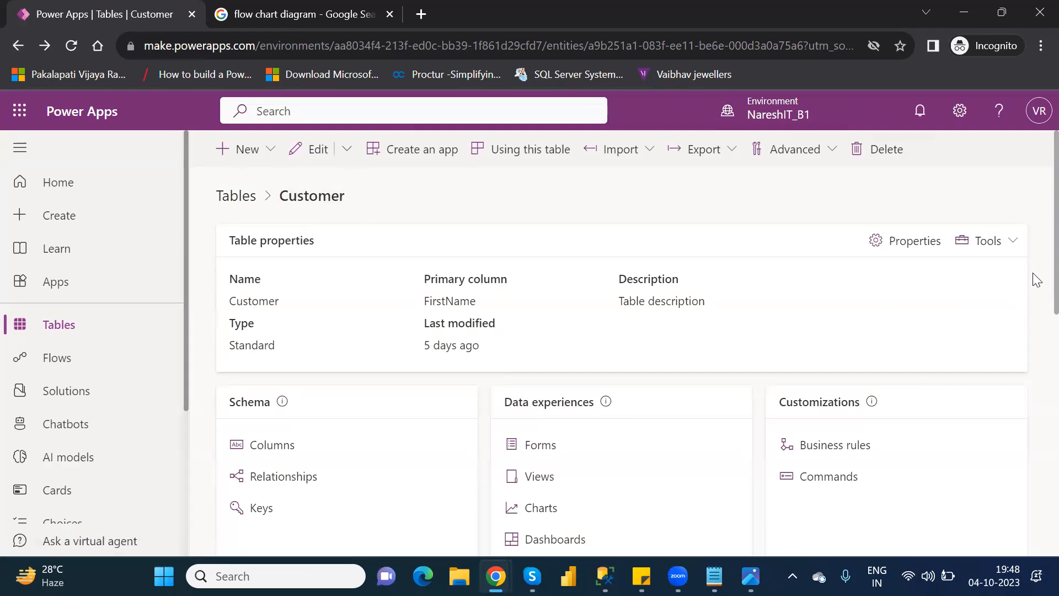
scroll(1033, 326, down, 10)
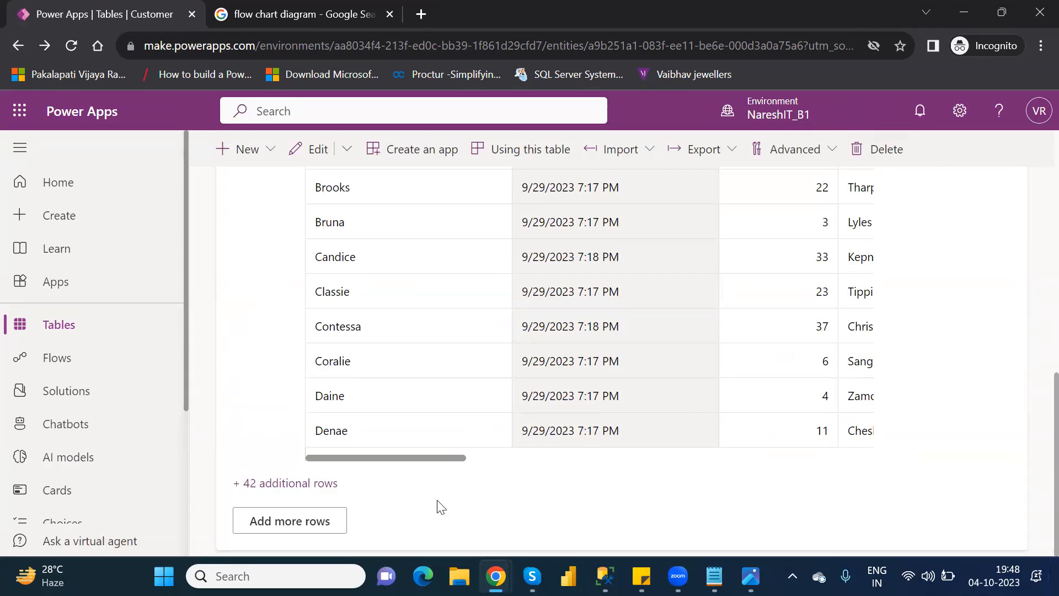
click(285, 521)
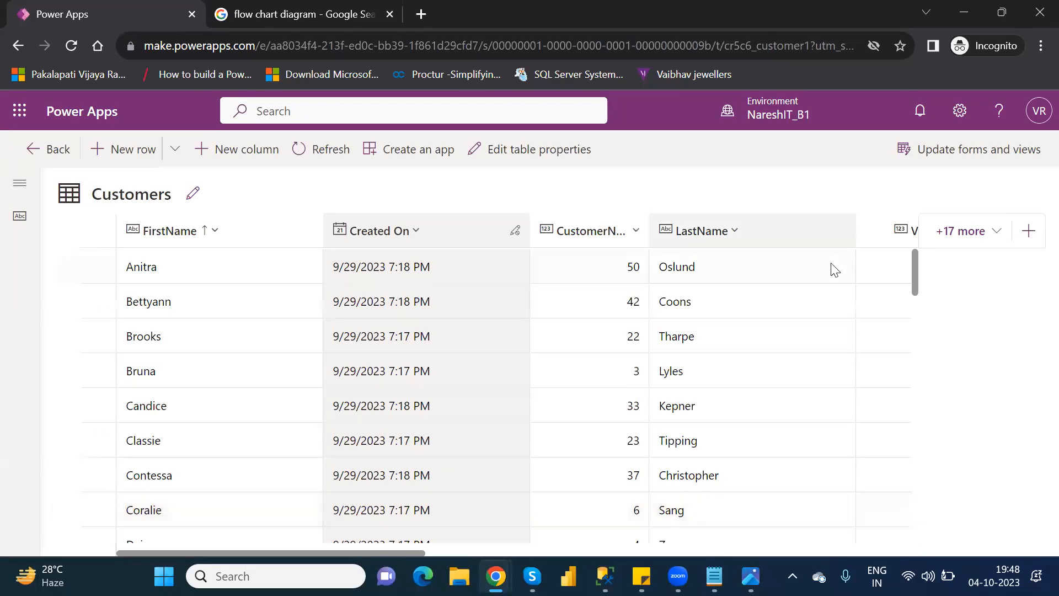
Step: Open the NareshIT Technologies customer row in the edit form and go to its Location Details
drag(915, 287, 939, 414)
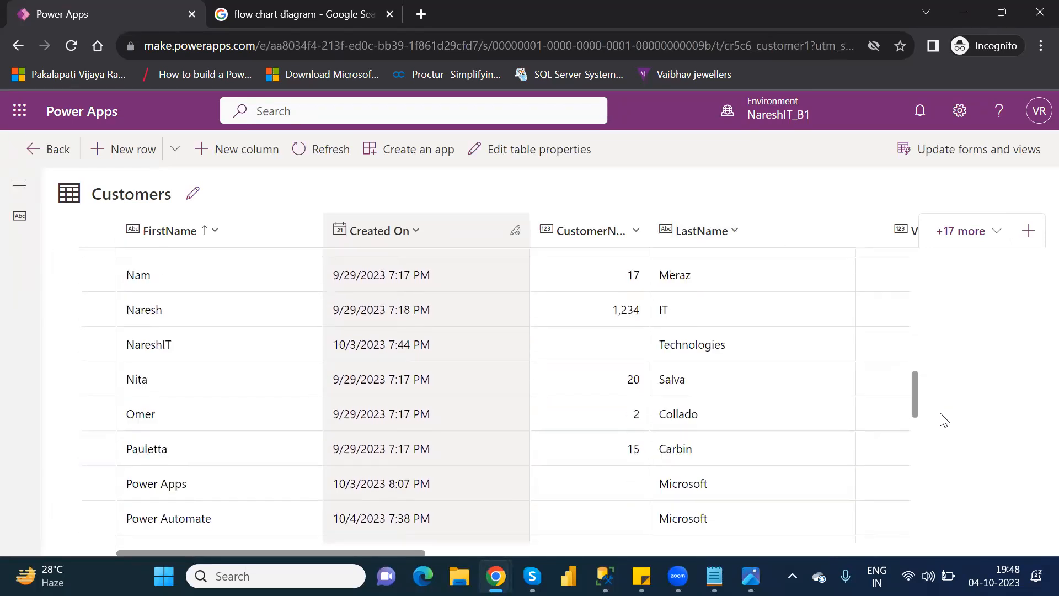
click(99, 345)
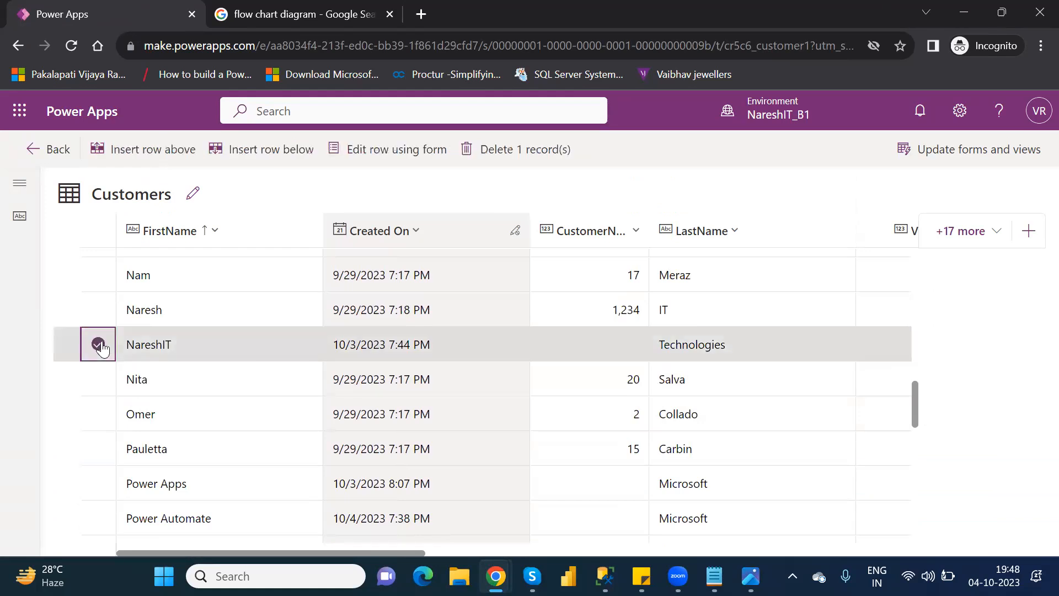
click(372, 149)
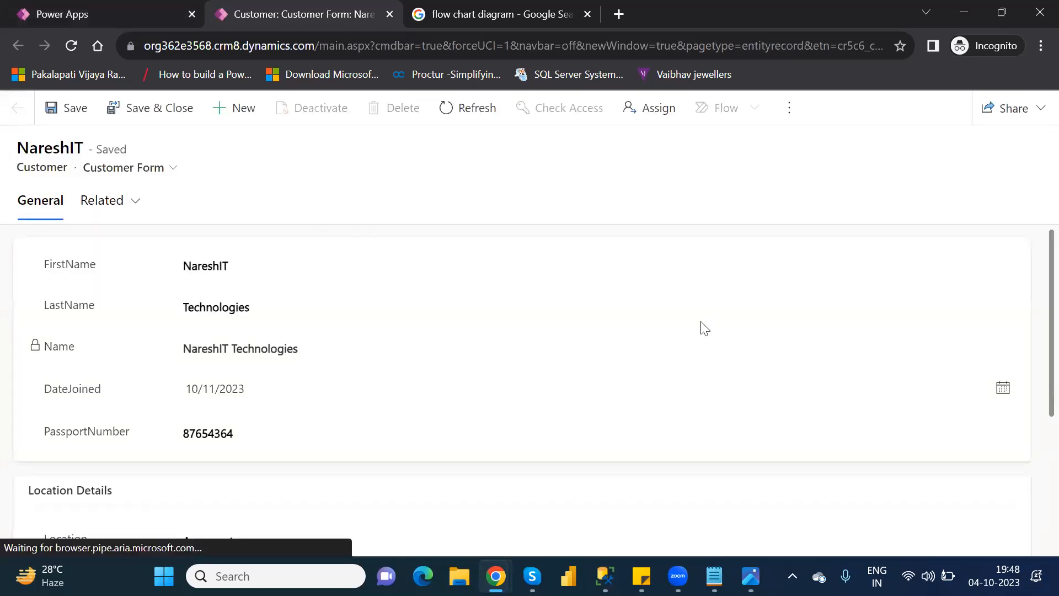
scroll(1034, 357, down, 4)
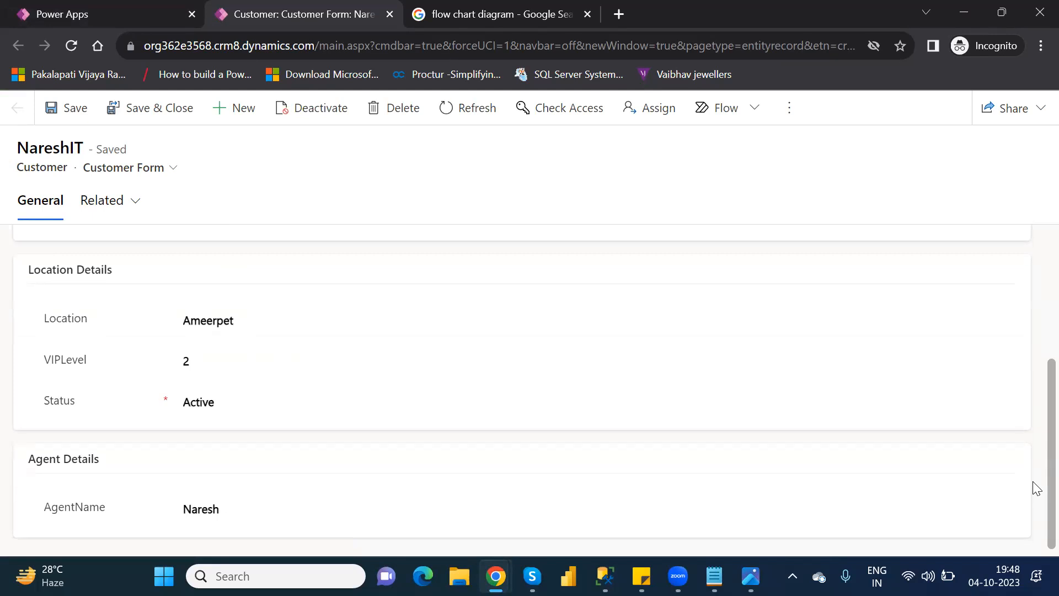
click(78, 122)
Step: Set the NareshIT customer's Location to Hyderabad and try to save the record
double_click(215, 323)
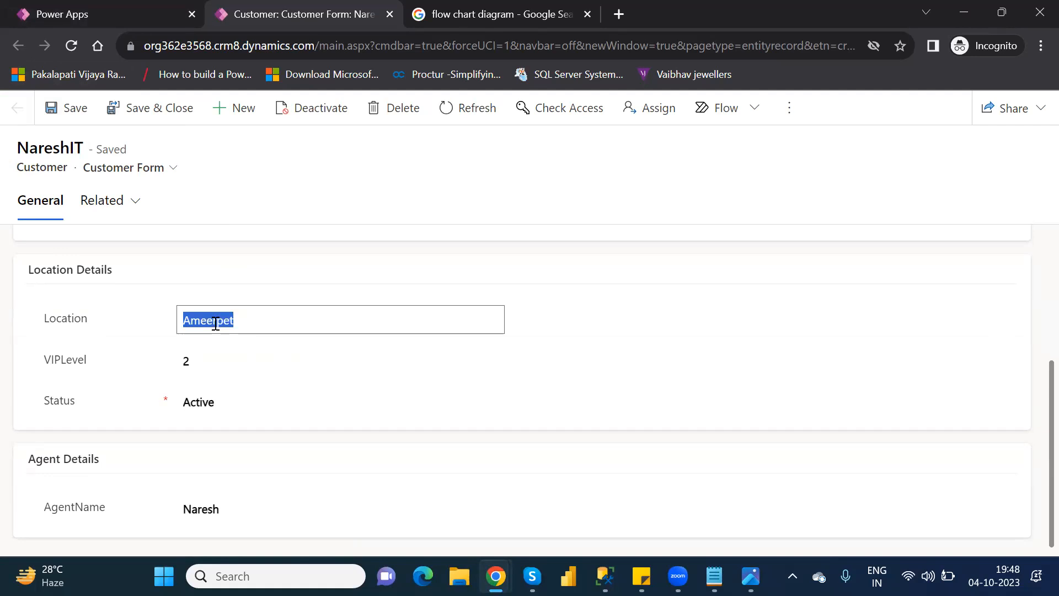
text(Hyderabad)
click(79, 116)
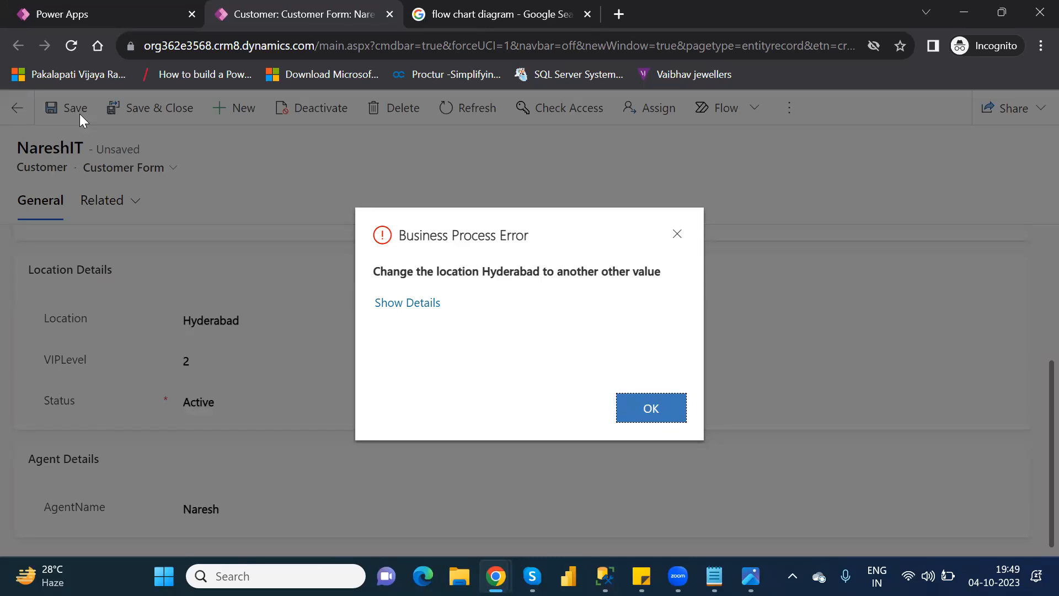
click(664, 412)
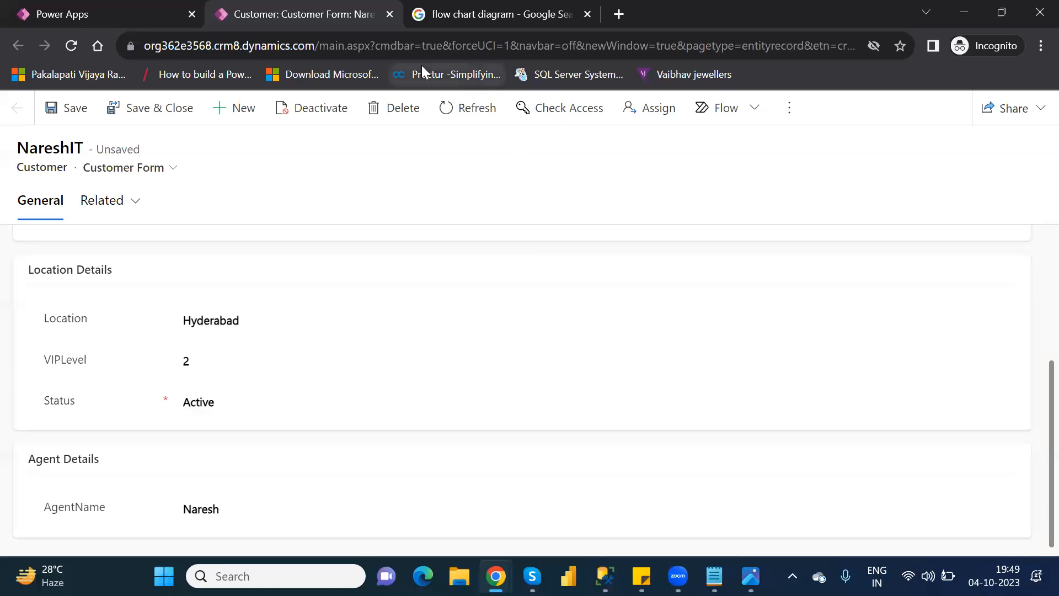
Step: Leave the NareshIT customer form without saving, refresh the Customers rows, and exit the row editor
click(390, 14)
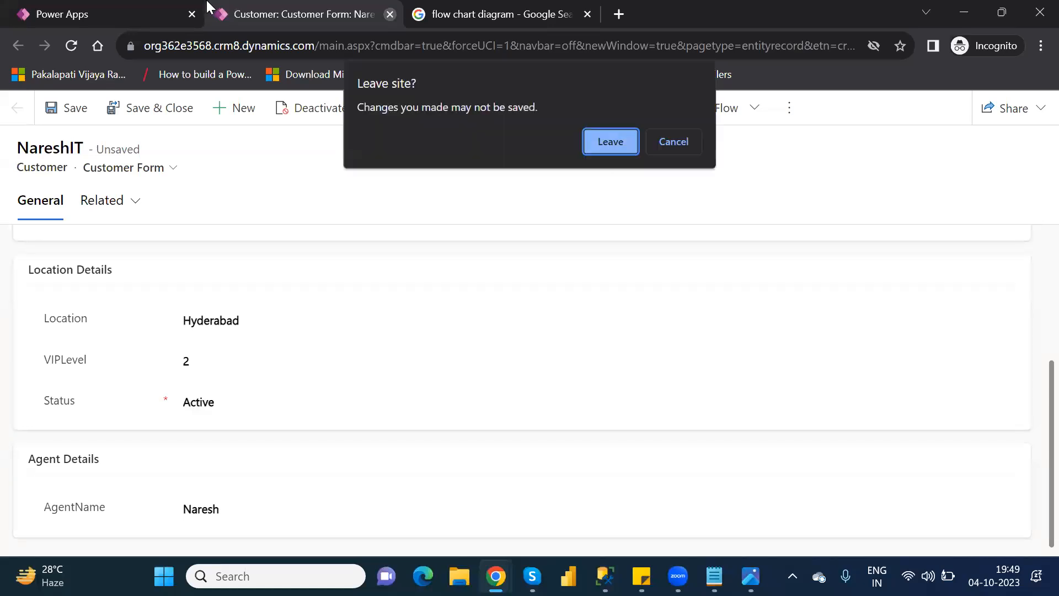
click(615, 155)
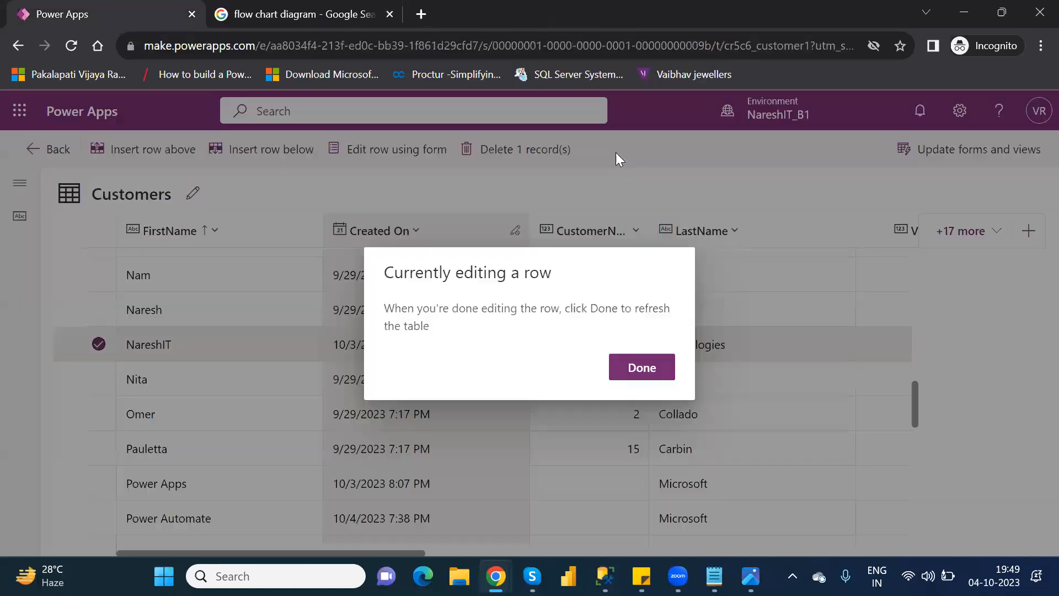
click(648, 369)
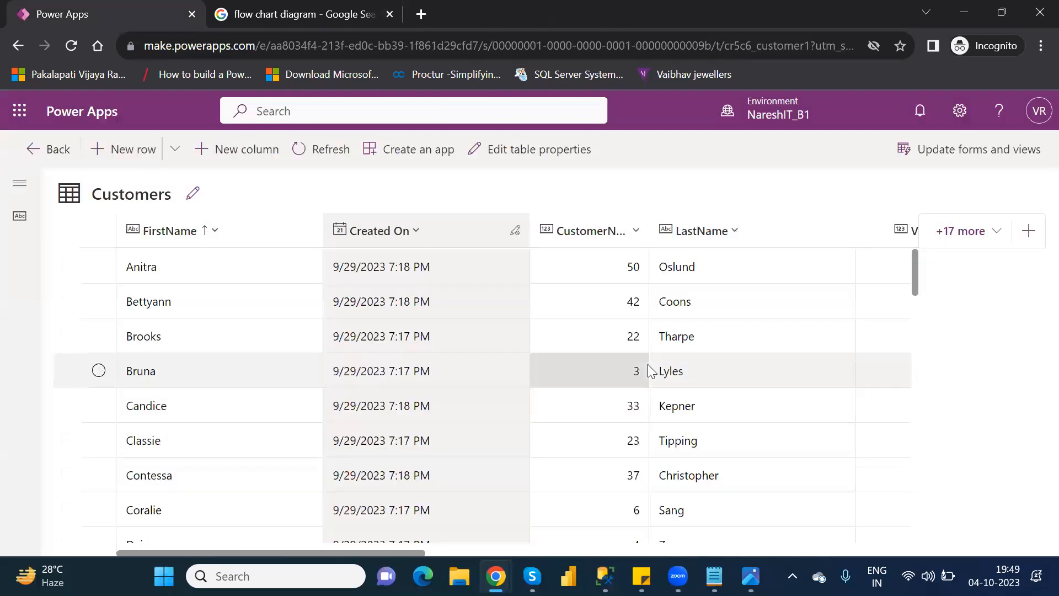
click(65, 159)
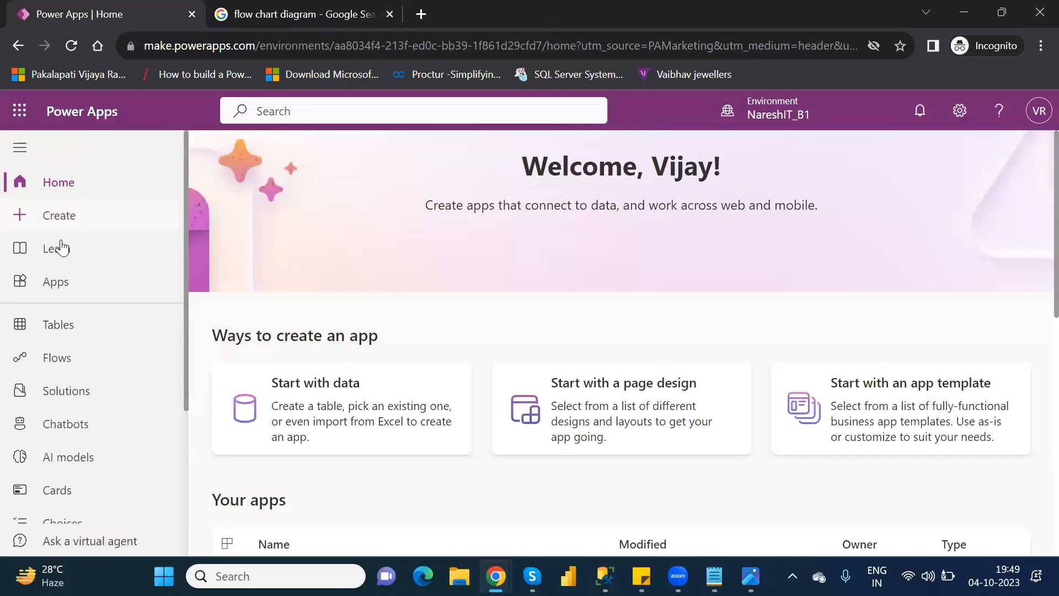
Step: Search the tables for "cust", open the Customer table's business rules, and open the Location and VIP Level Rule
click(66, 333)
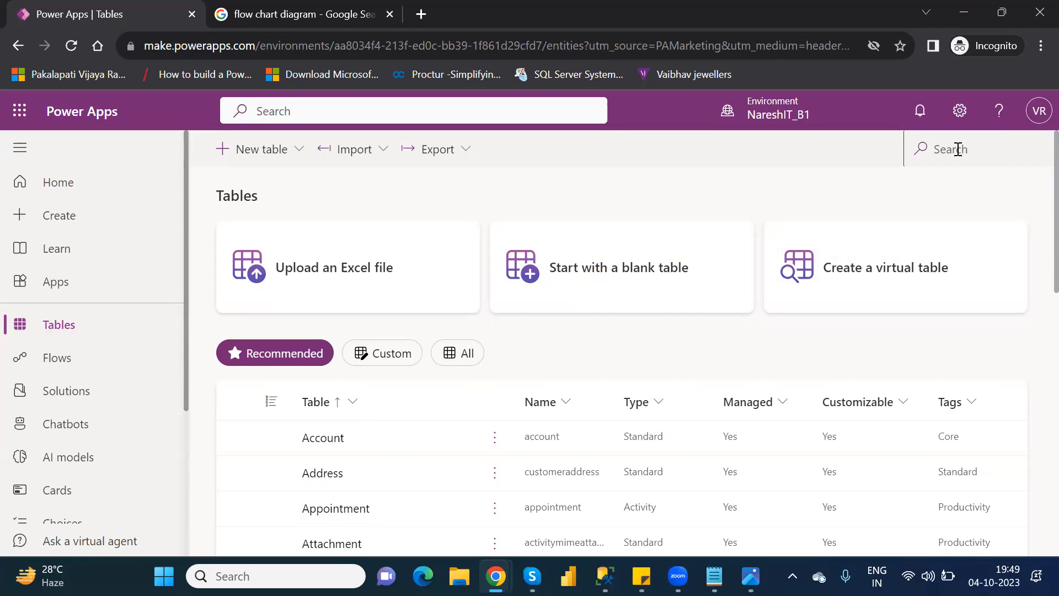
click(957, 150)
text(cust)
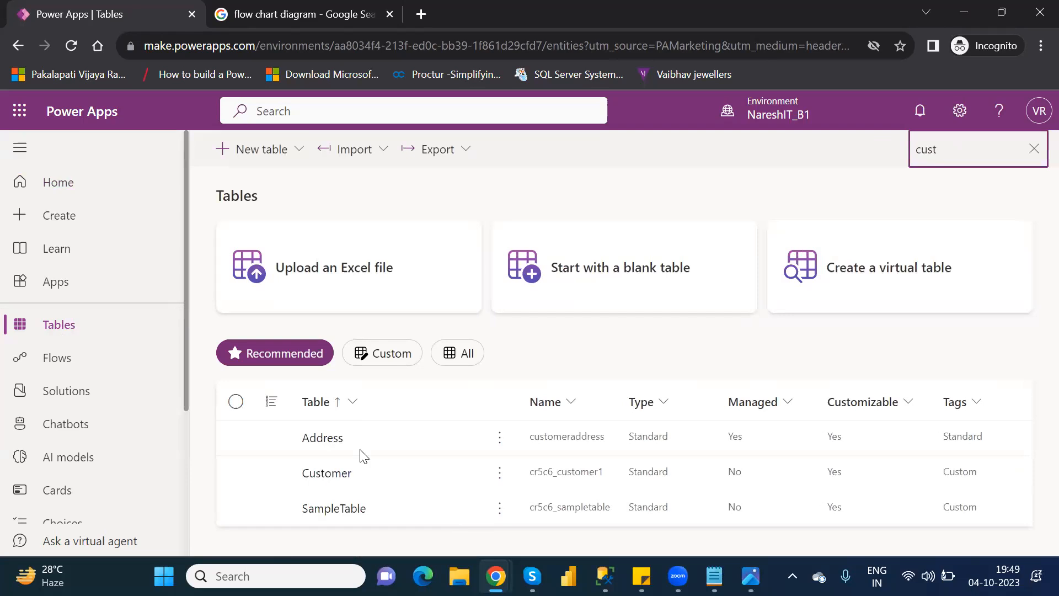
click(333, 479)
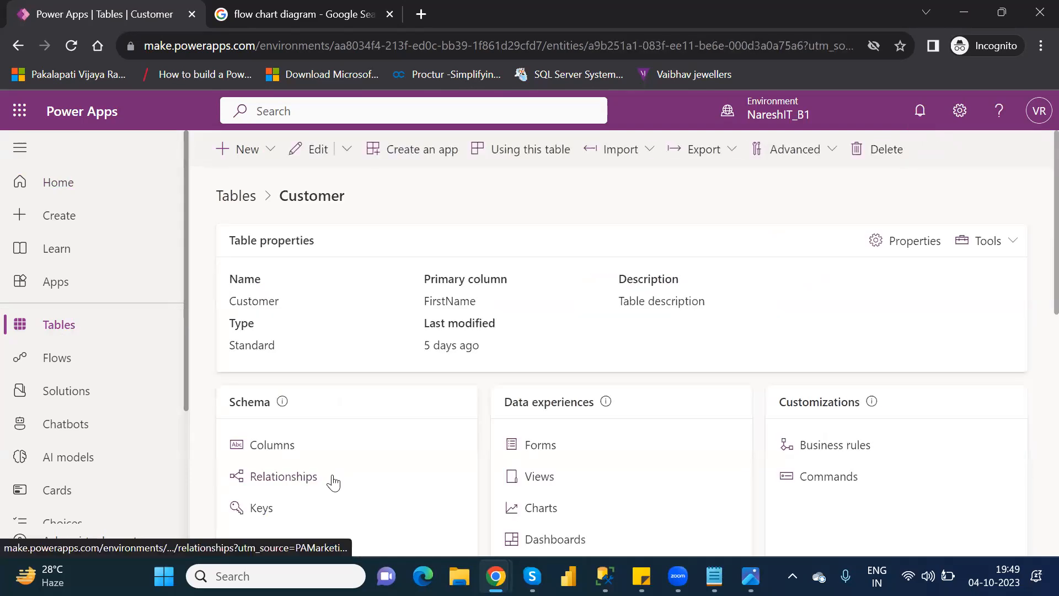
click(822, 449)
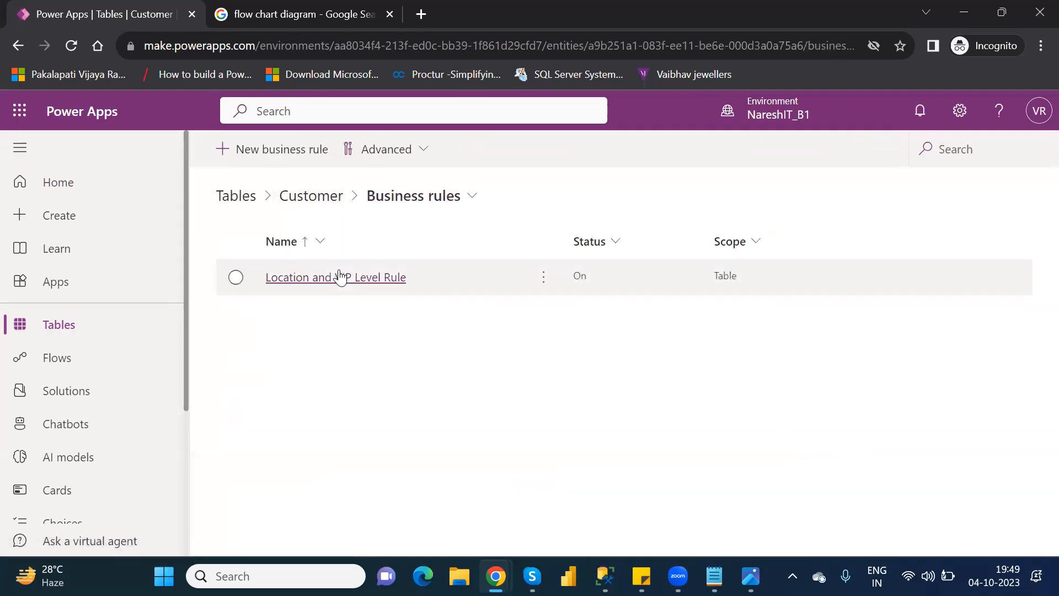
click(340, 277)
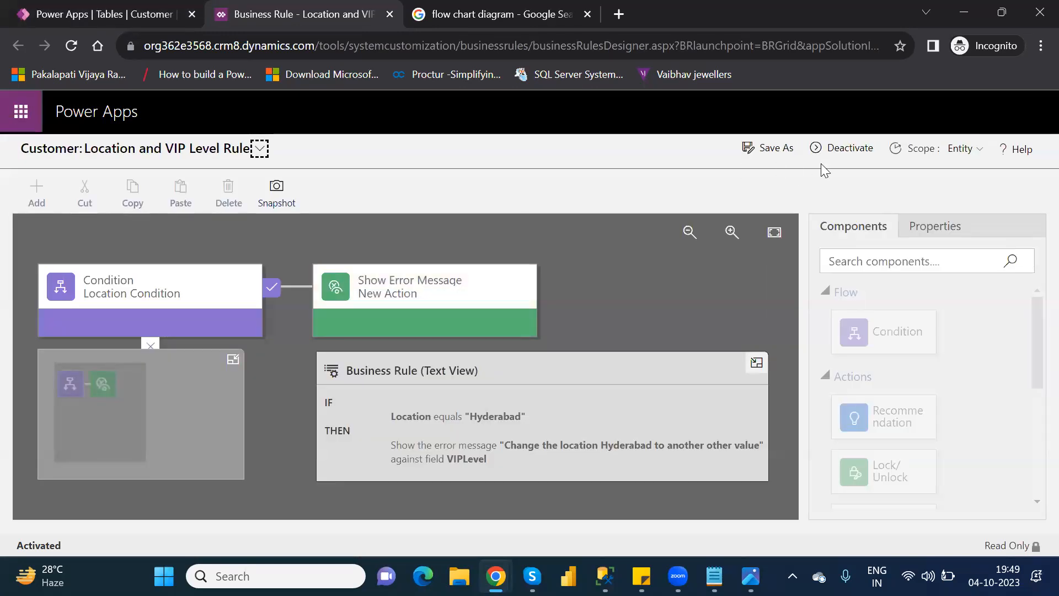
Step: Deactivate the Location and VIP Level Rule and delete its Show Error Message action
click(831, 149)
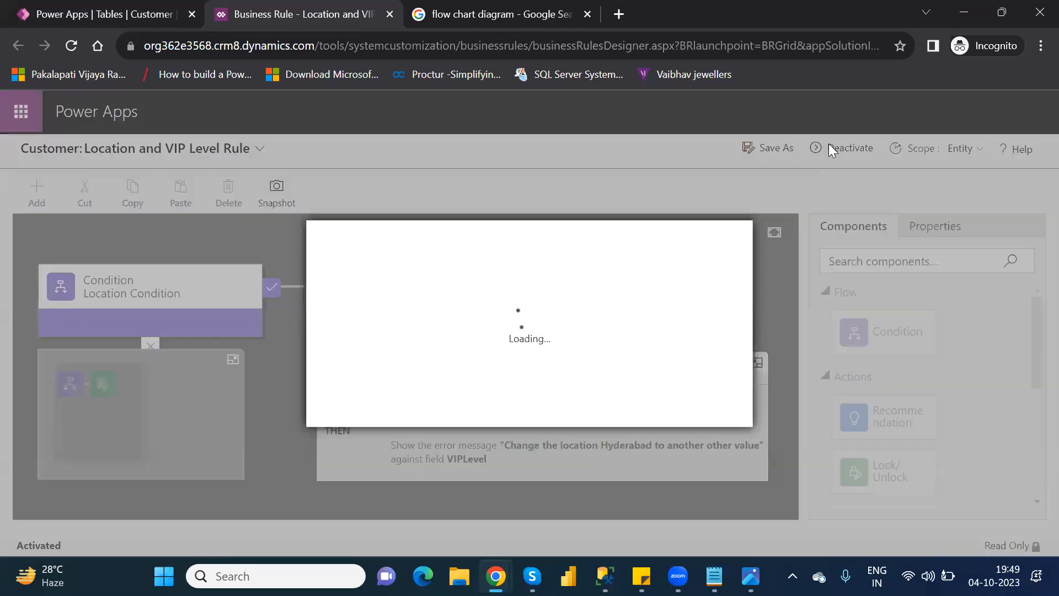
click(621, 407)
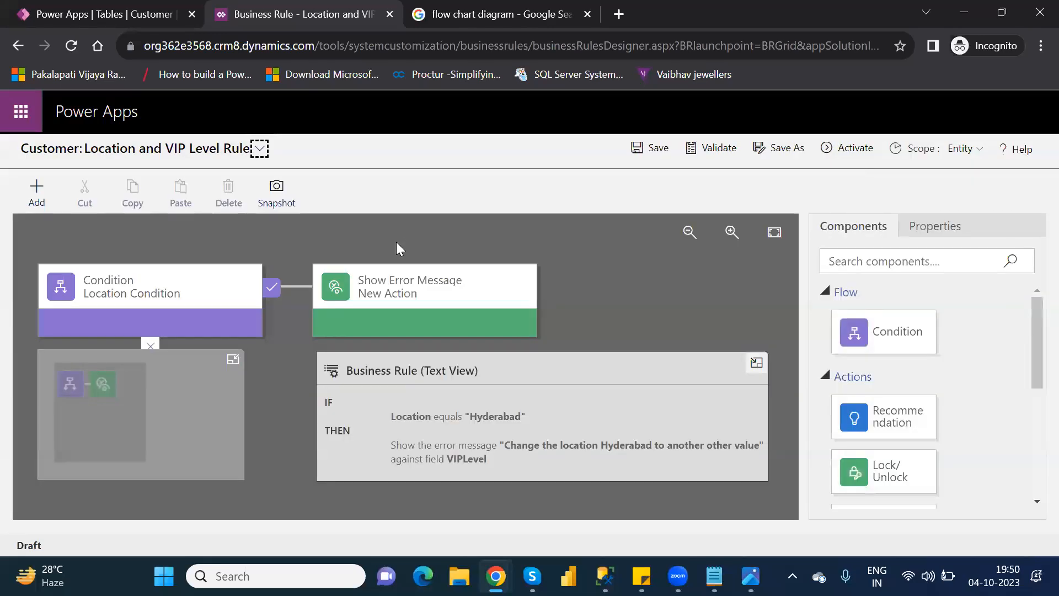
click(413, 283)
key(Delete)
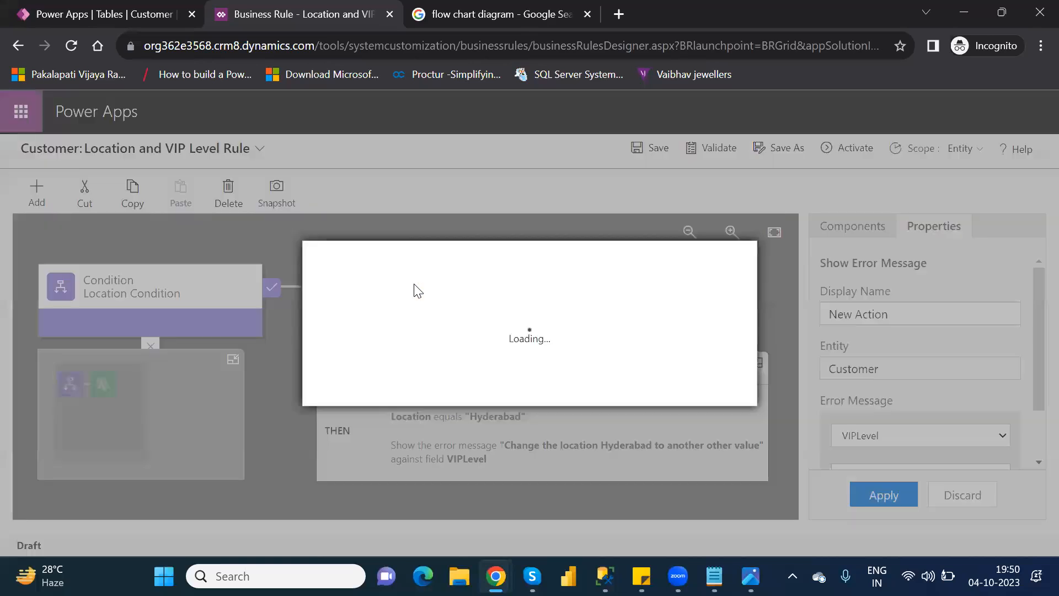
click(629, 388)
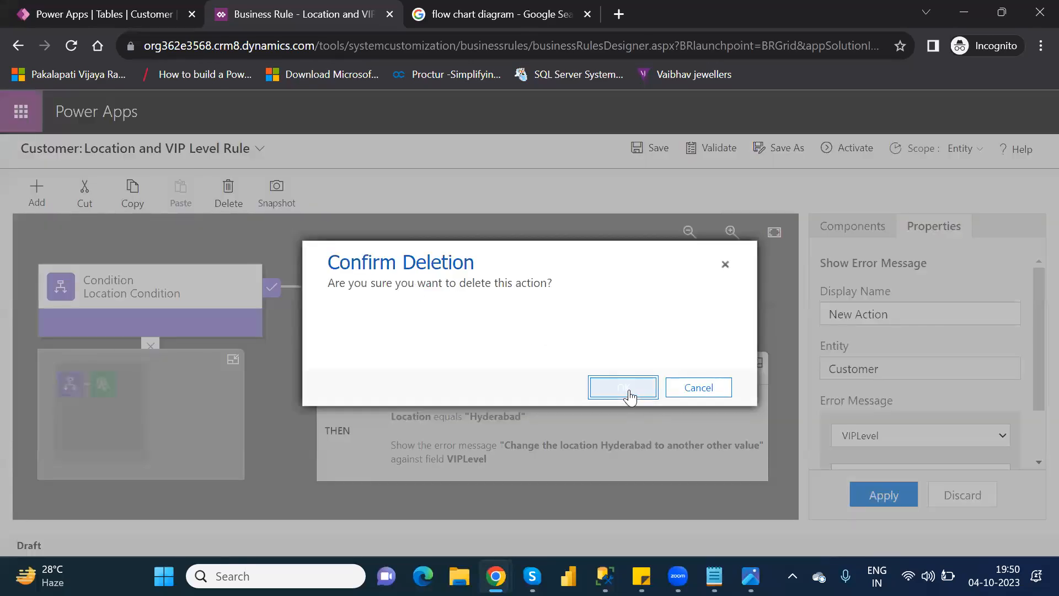
Step: Add a Lock/Unlock action to the true branch of the Location Condition
click(866, 226)
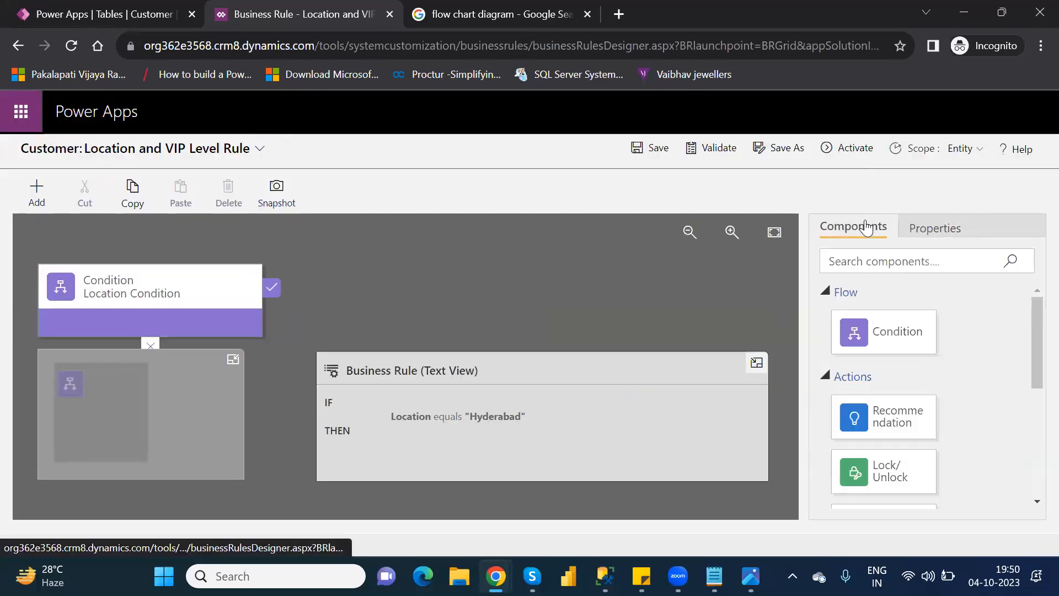
drag(1033, 363, 1032, 409)
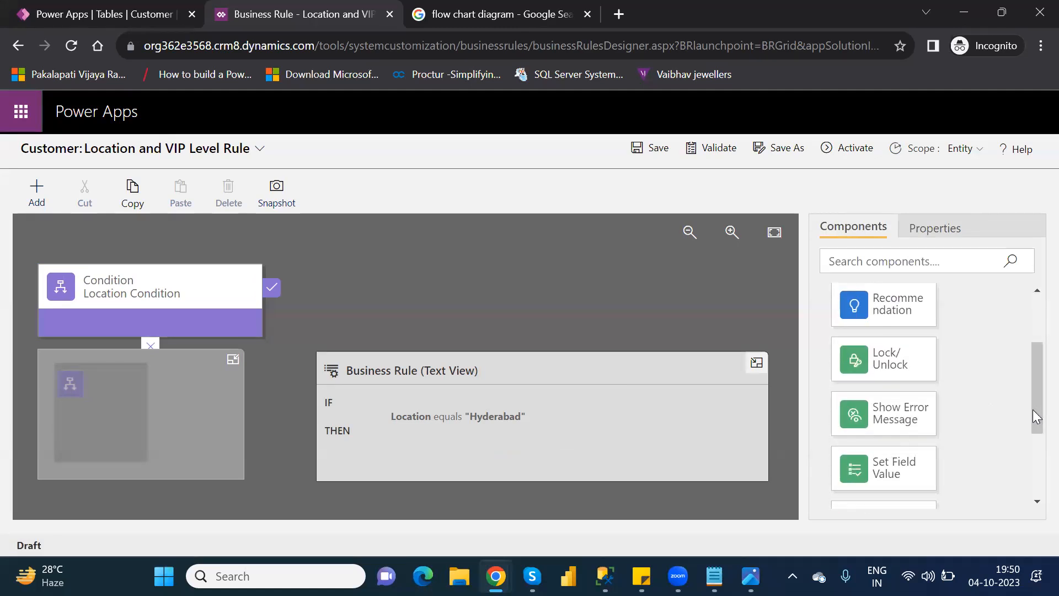
drag(894, 359, 291, 309)
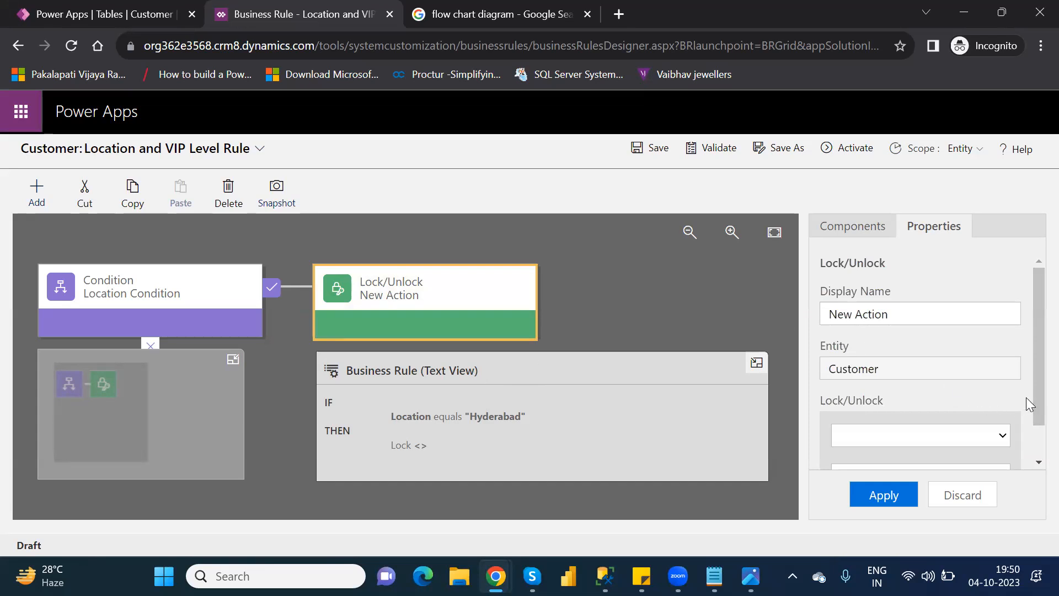
Step: Configure the Lock/Unlock action to lock the VIPLevel field and apply the properties
drag(1033, 395, 1032, 448)
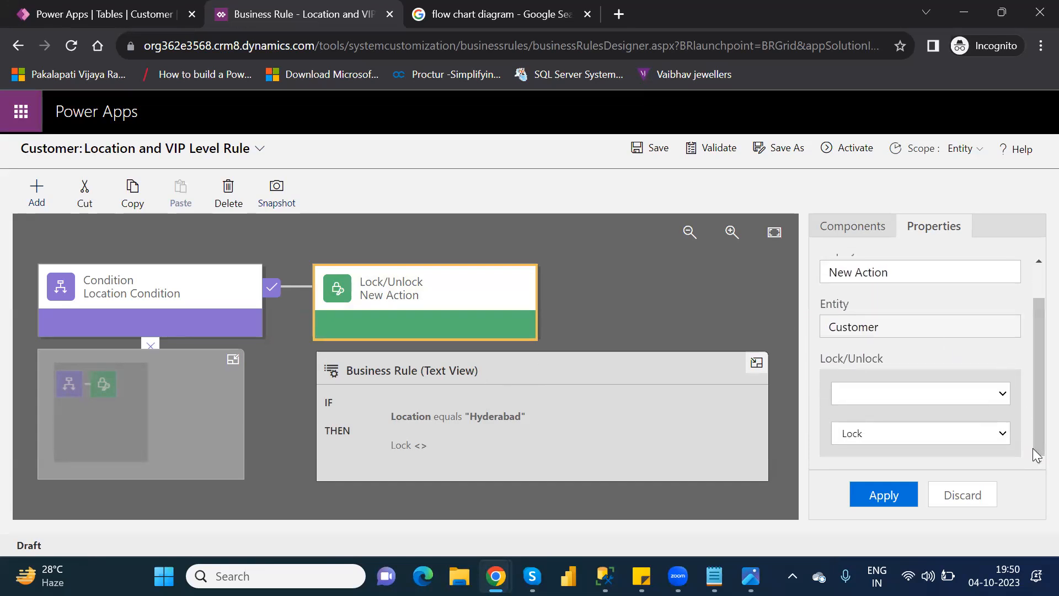
click(952, 388)
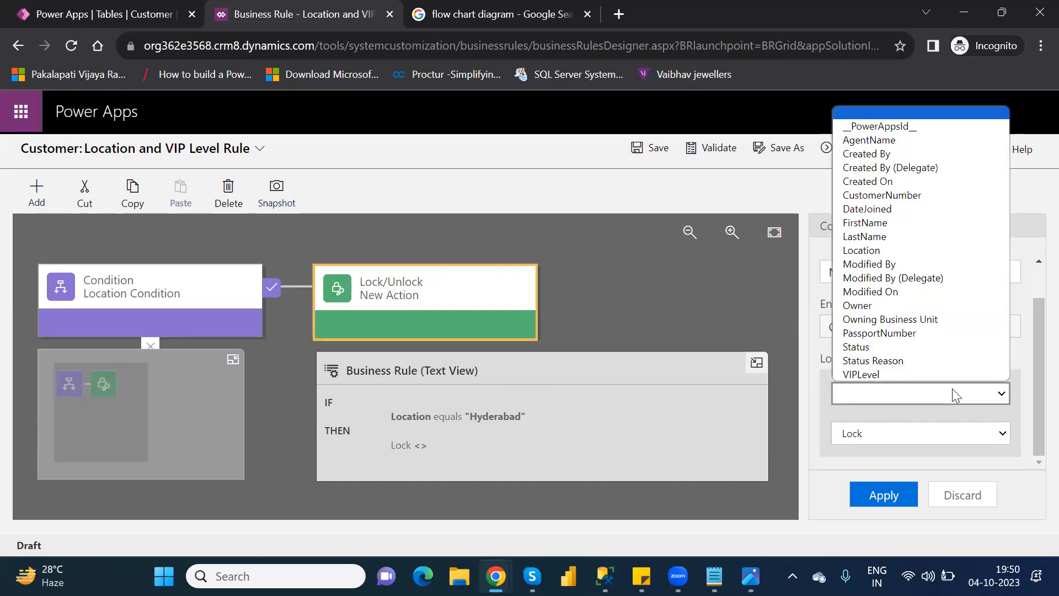
click(891, 374)
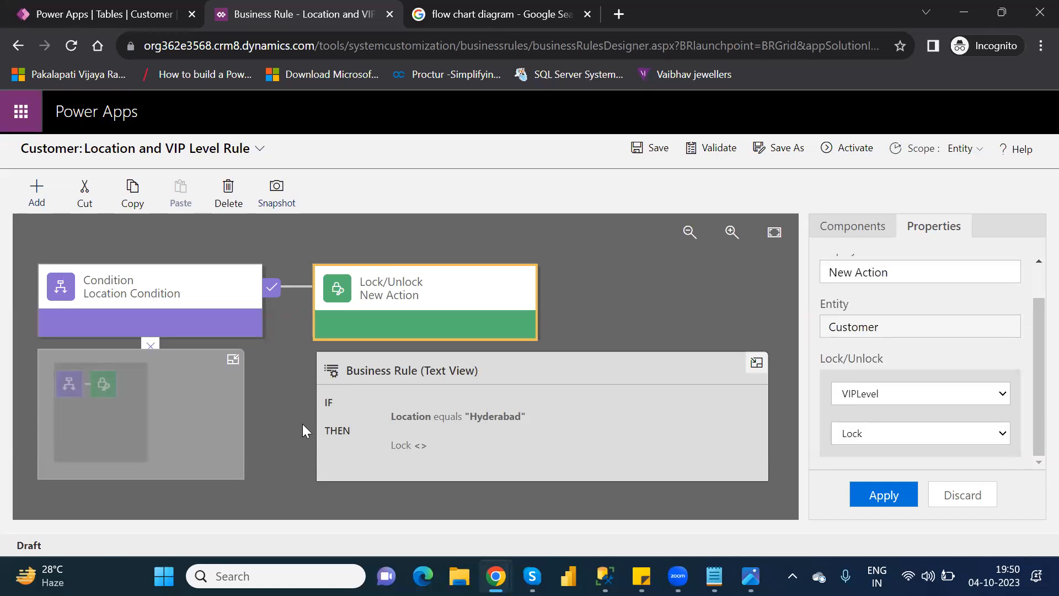
click(860, 440)
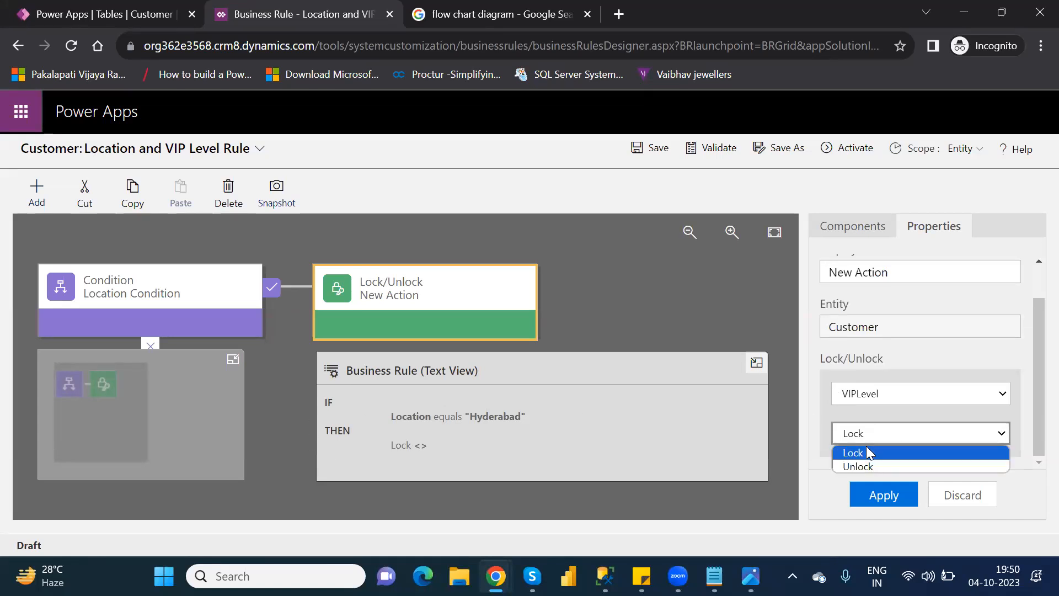
click(868, 452)
click(888, 496)
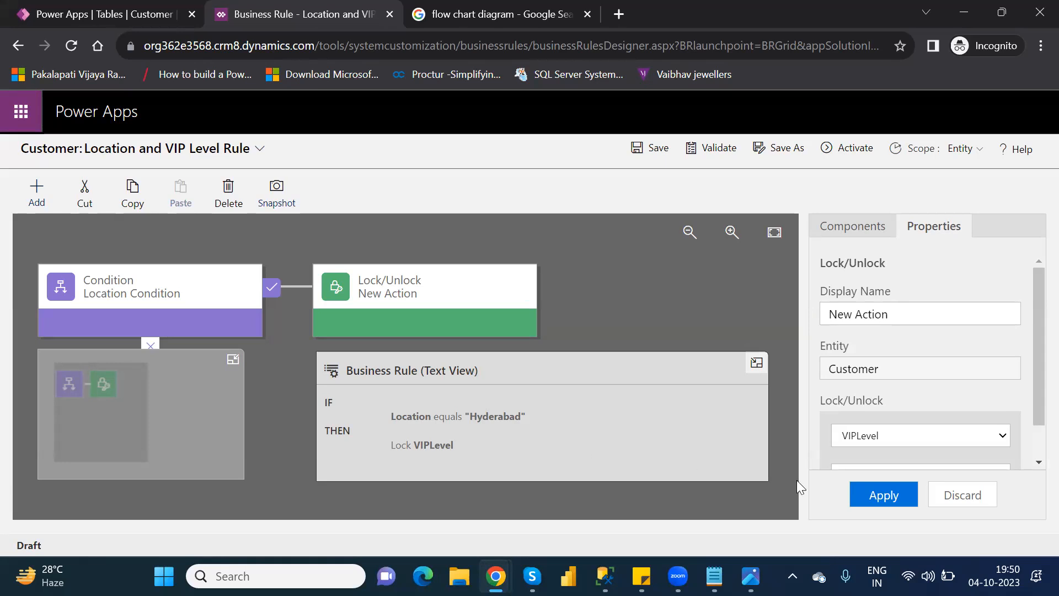
Step: Validate the rule with its Lock VIPLevel action and activate it
click(717, 149)
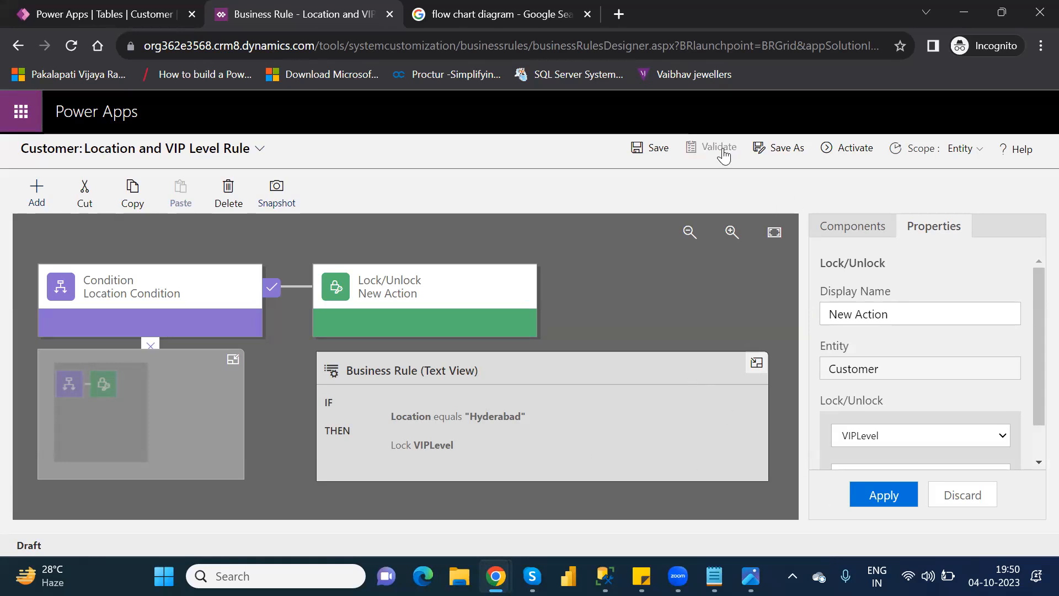
click(842, 153)
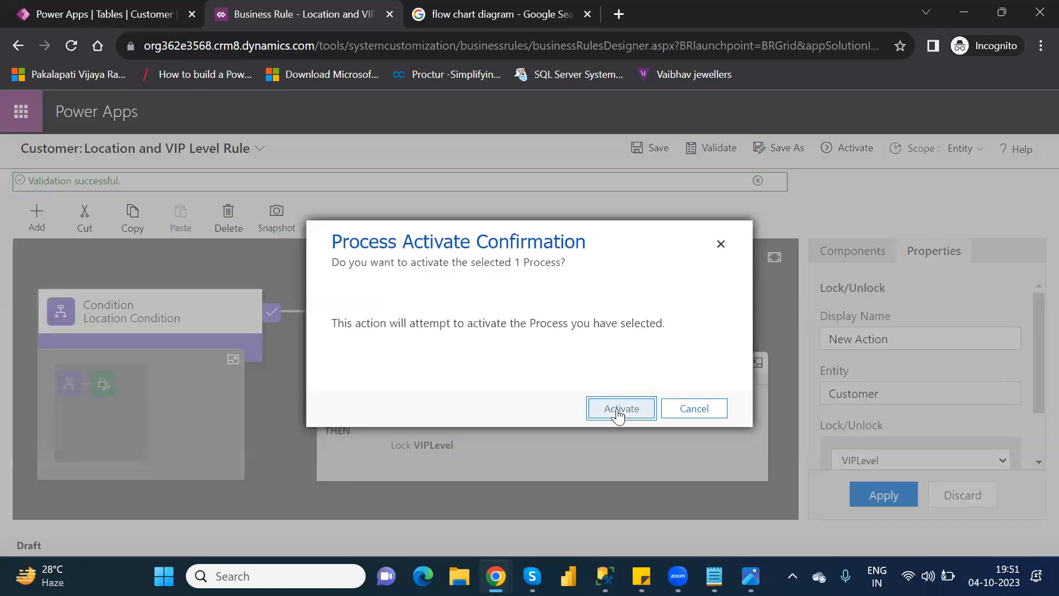
click(618, 412)
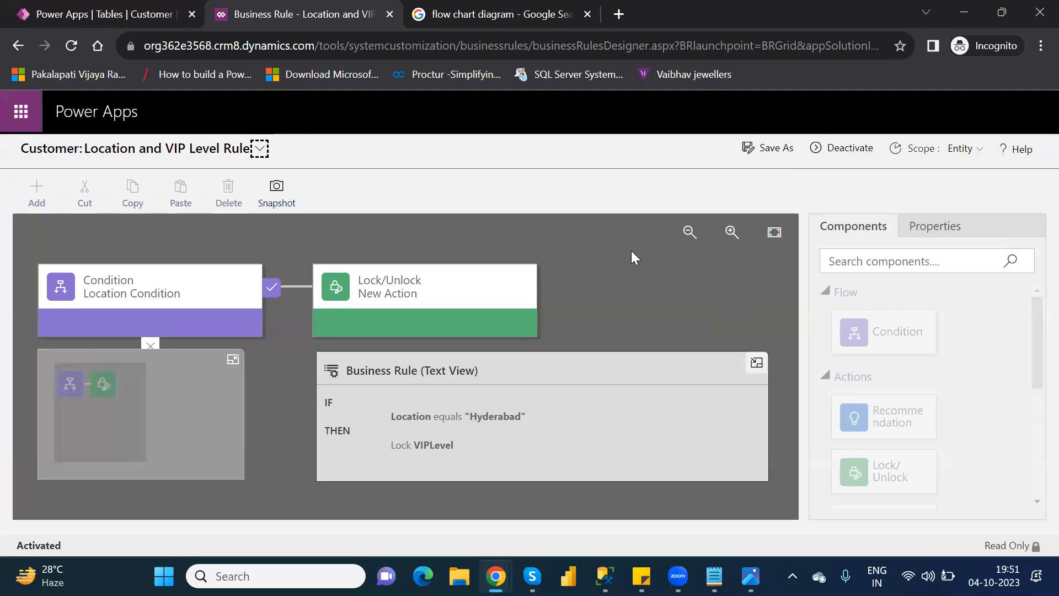
Step: Close the rule designer, refresh the business rules list, and open the Customer table's rows in the full row editor
click(386, 16)
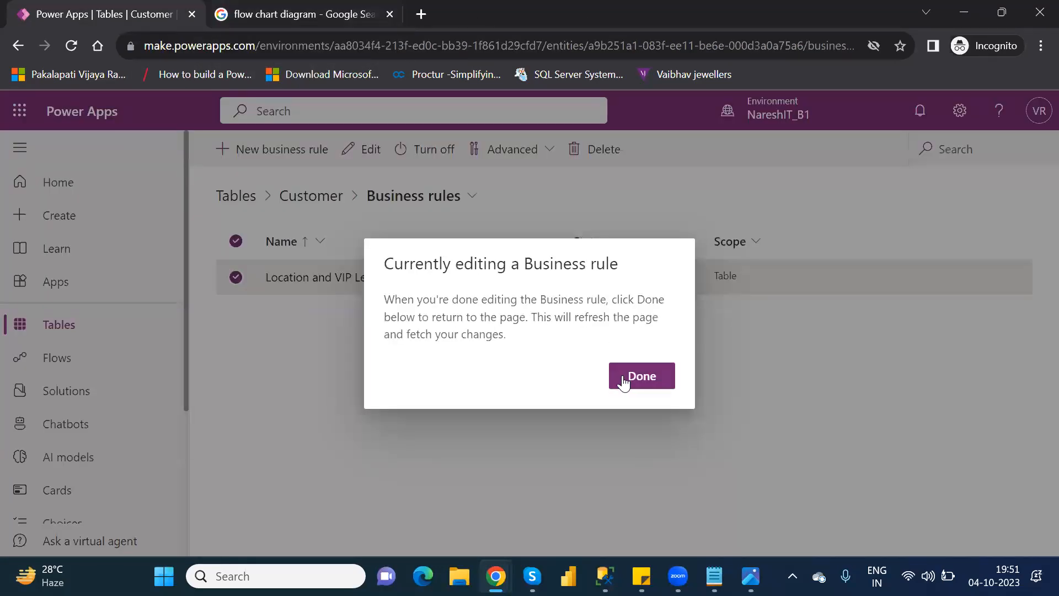
click(640, 377)
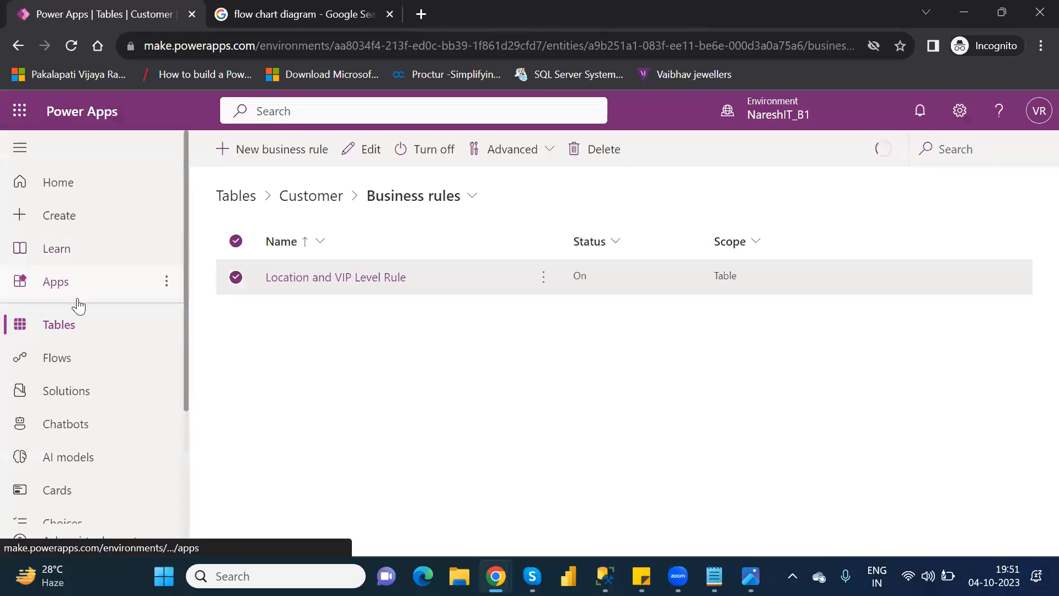
click(312, 199)
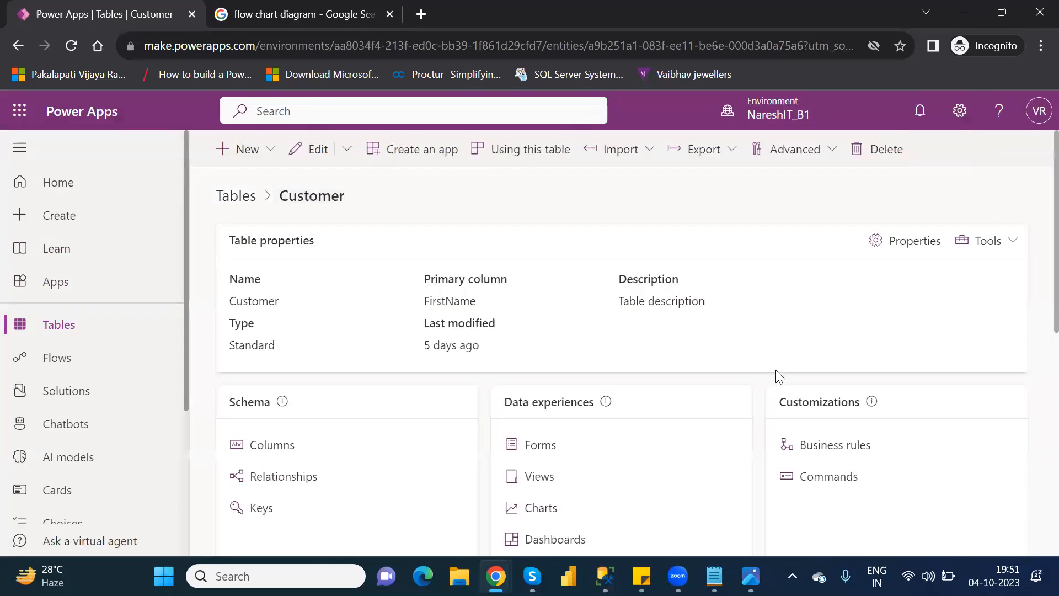
drag(1035, 380, 1036, 470)
click(1035, 460)
triple_click(1035, 460)
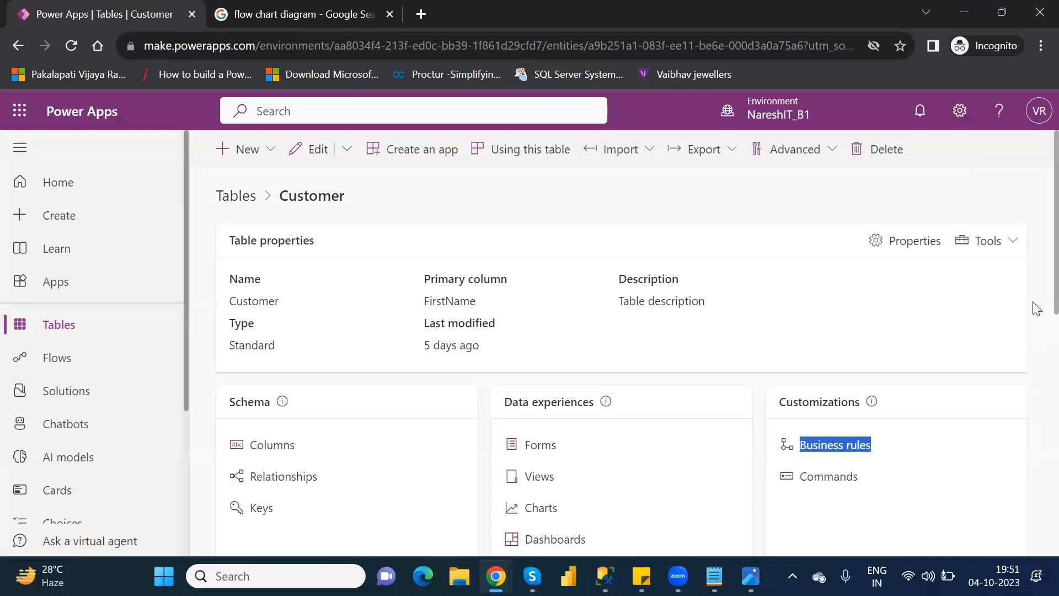
scroll(1034, 358, down, 10)
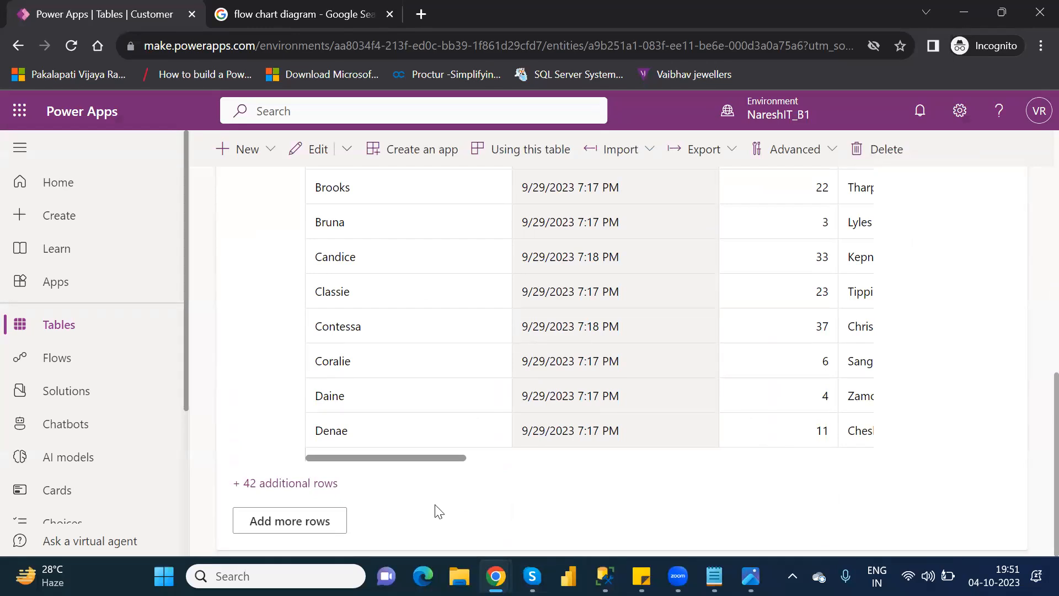
click(296, 516)
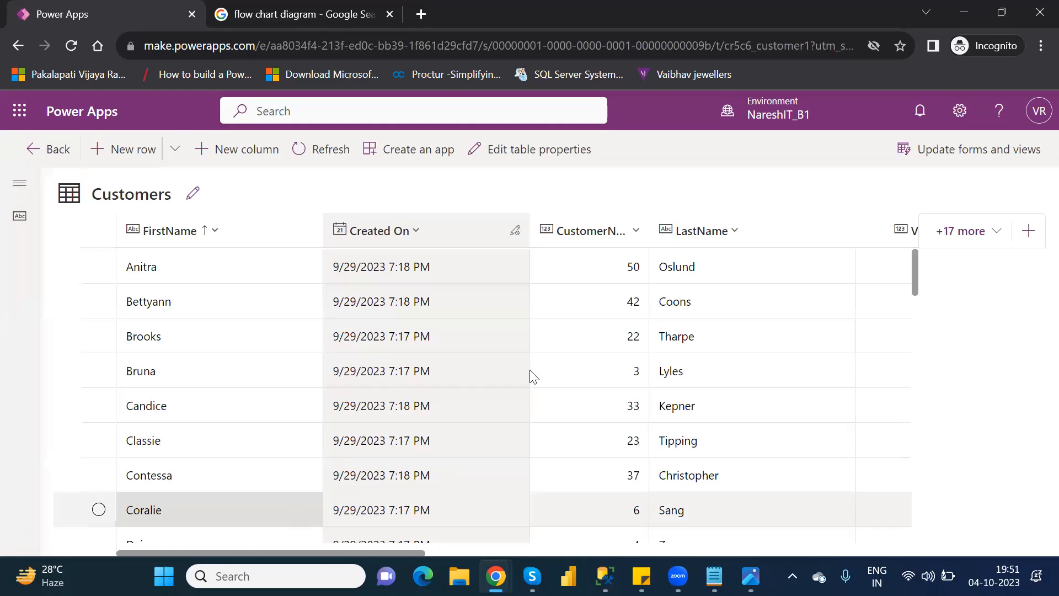
Step: Open the customer row directly below NareshIT for editing in its form
drag(914, 276, 944, 406)
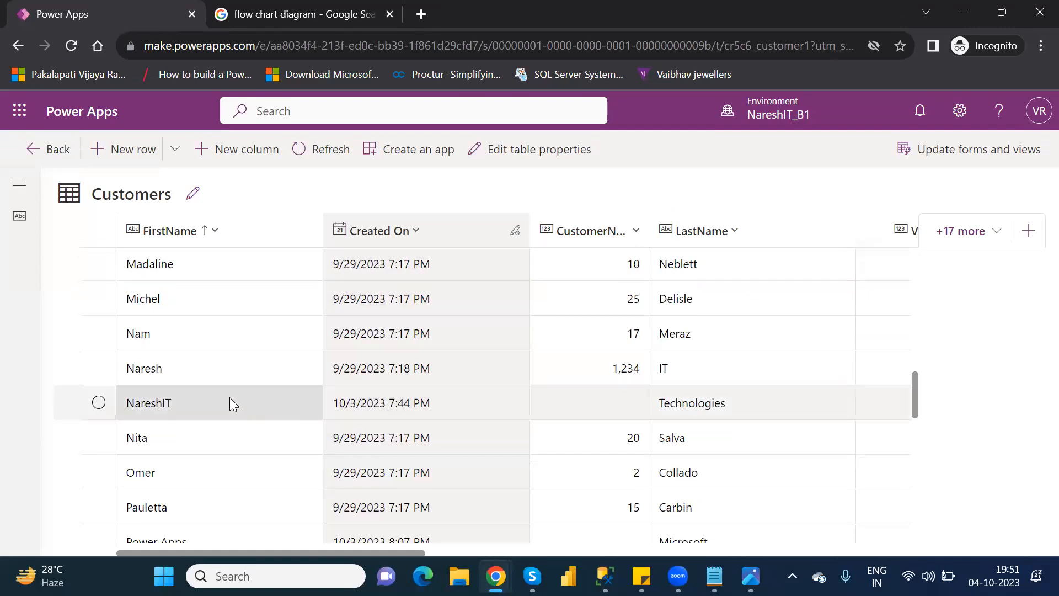
click(99, 438)
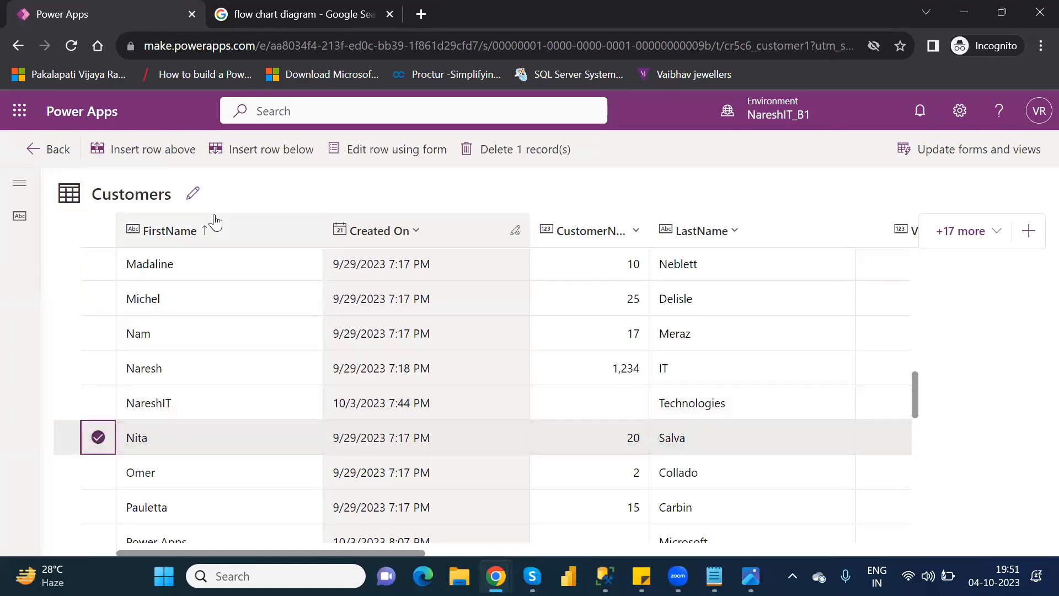
click(368, 150)
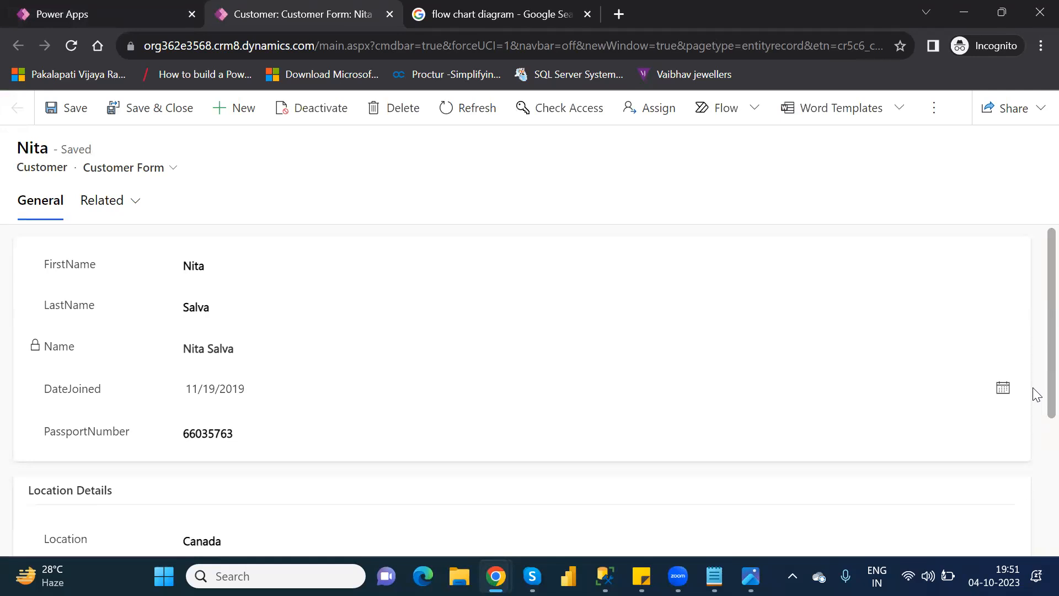
Step: Set the customer record's Location to Hyderabad and save the record
scroll(1033, 395, down, 3)
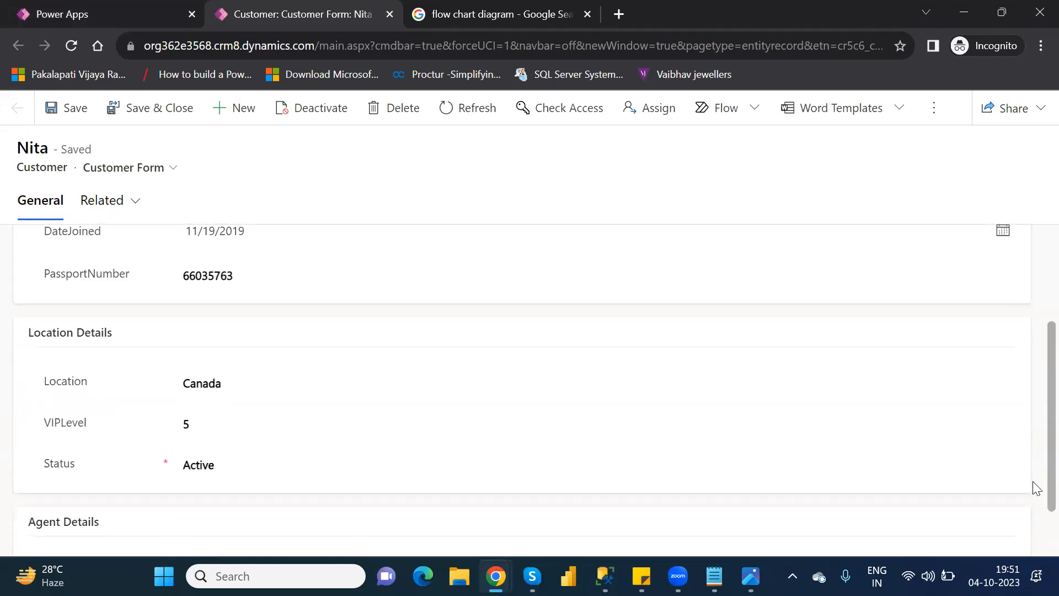
click(218, 381)
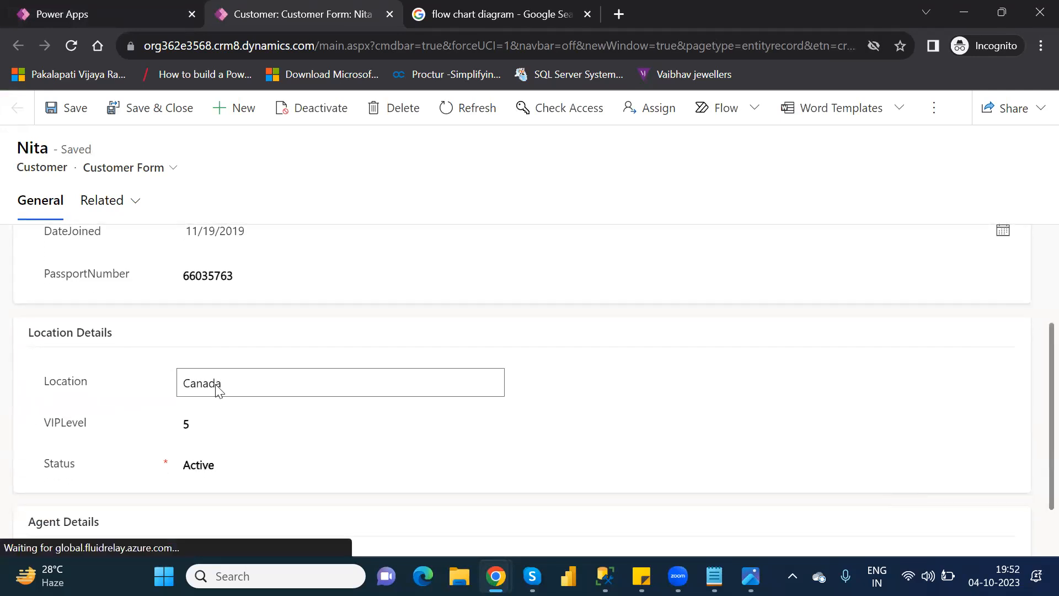
double_click(216, 386)
text(Hy)
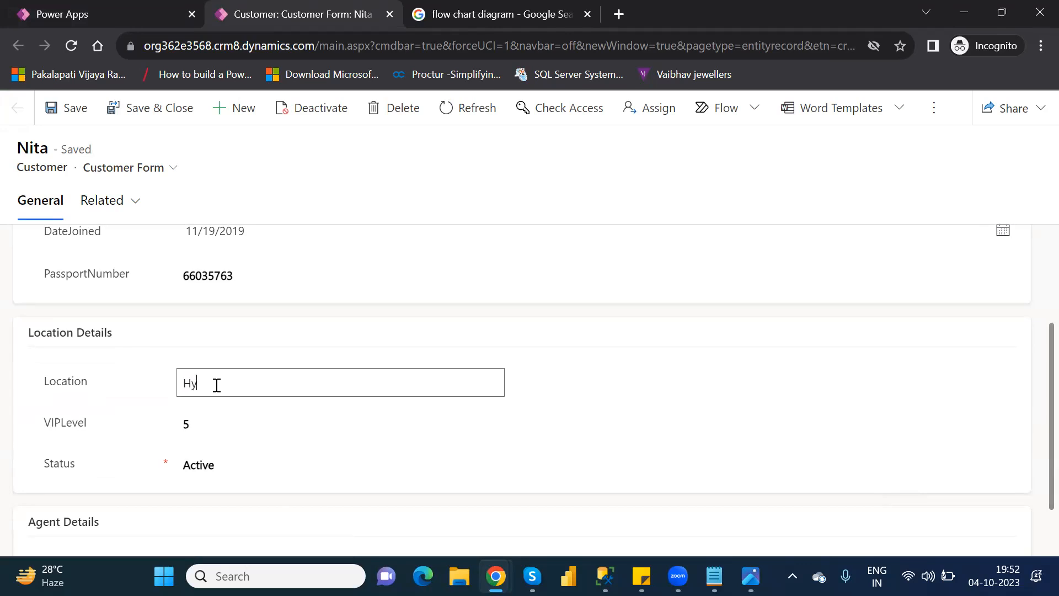
text(derabad)
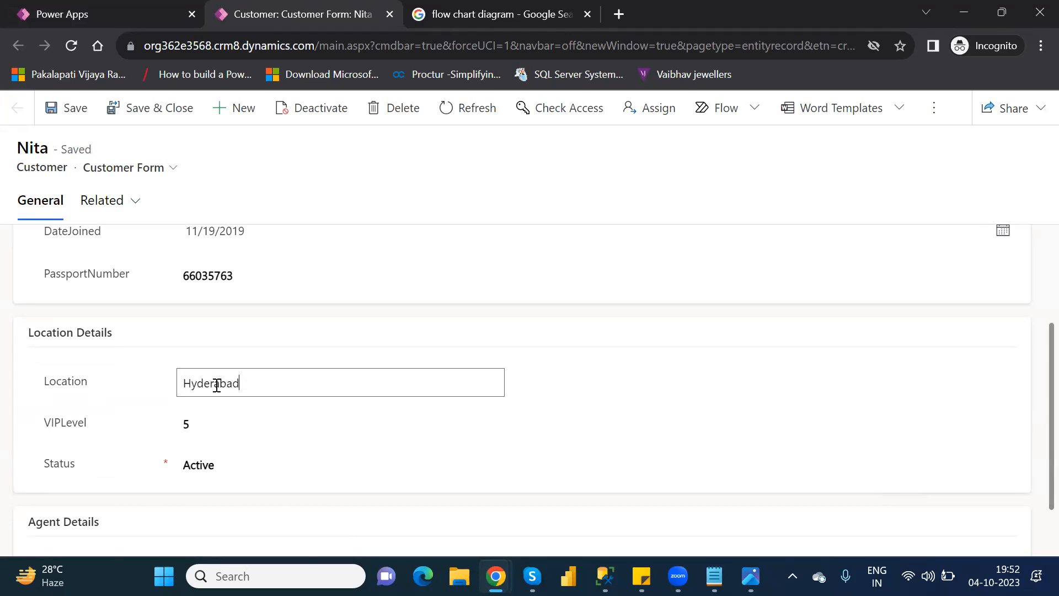
click(66, 105)
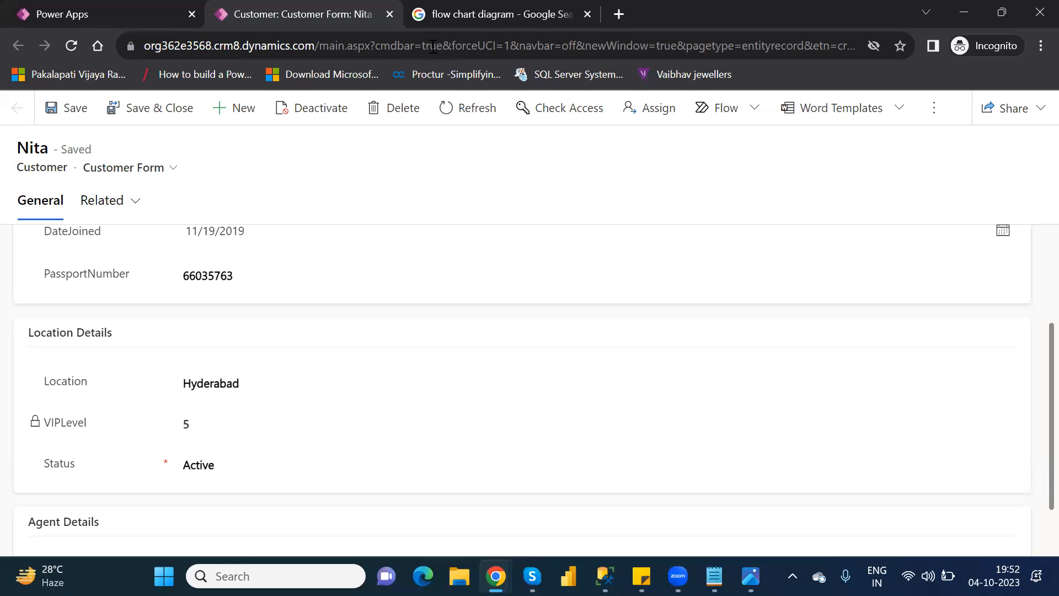
Step: Close the customer form, finish the row edit, and open the Location and VIP Level Rule from the Customer table's business rules
click(389, 14)
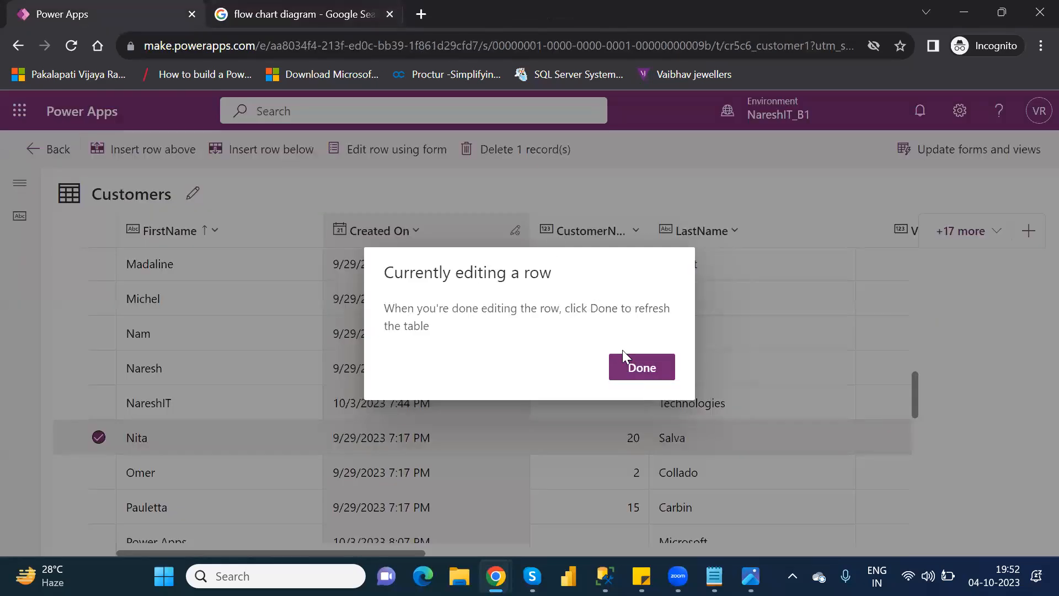
click(637, 370)
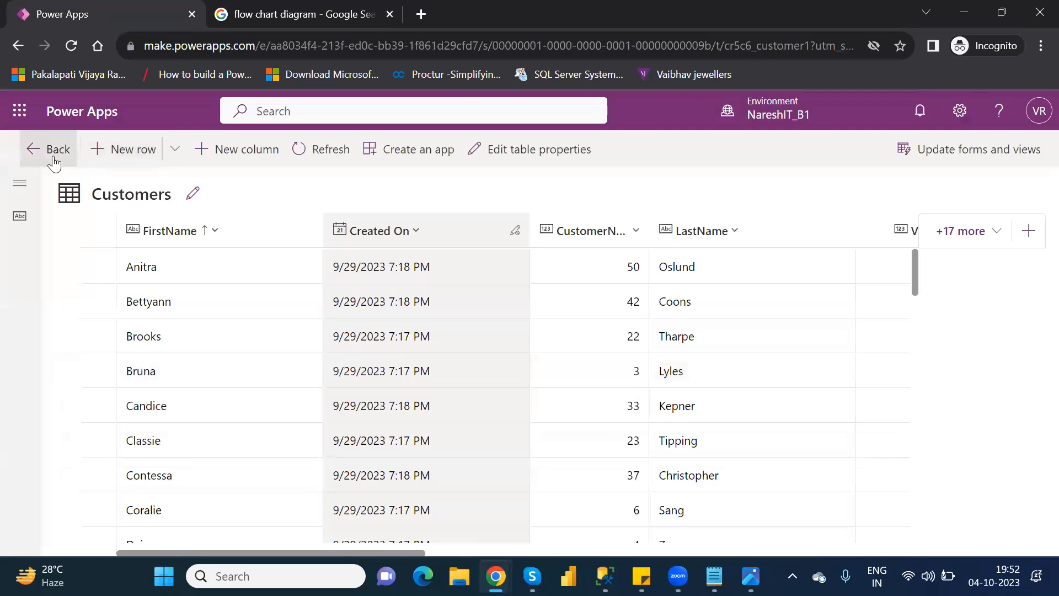
click(54, 161)
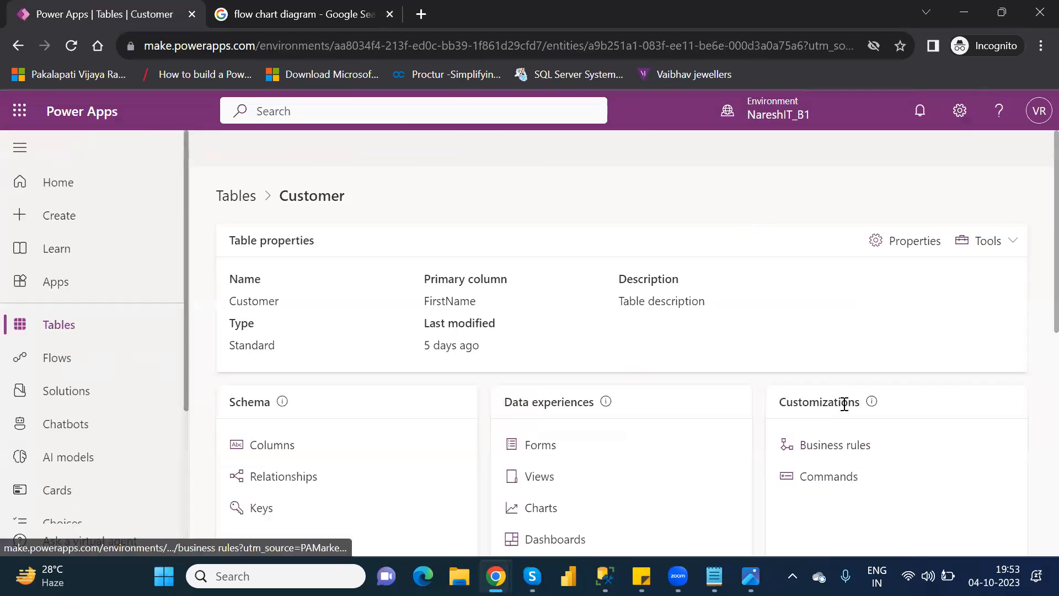
click(842, 446)
click(348, 281)
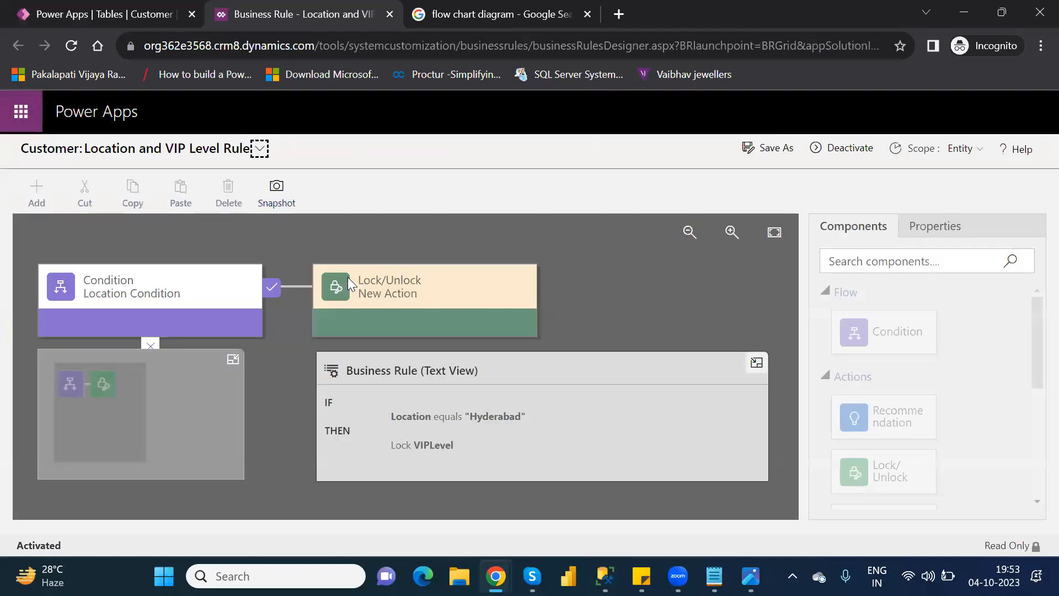
Step: Deactivate the Location and VIP Level Rule and delete its Lock/Unlock action
click(848, 149)
click(629, 408)
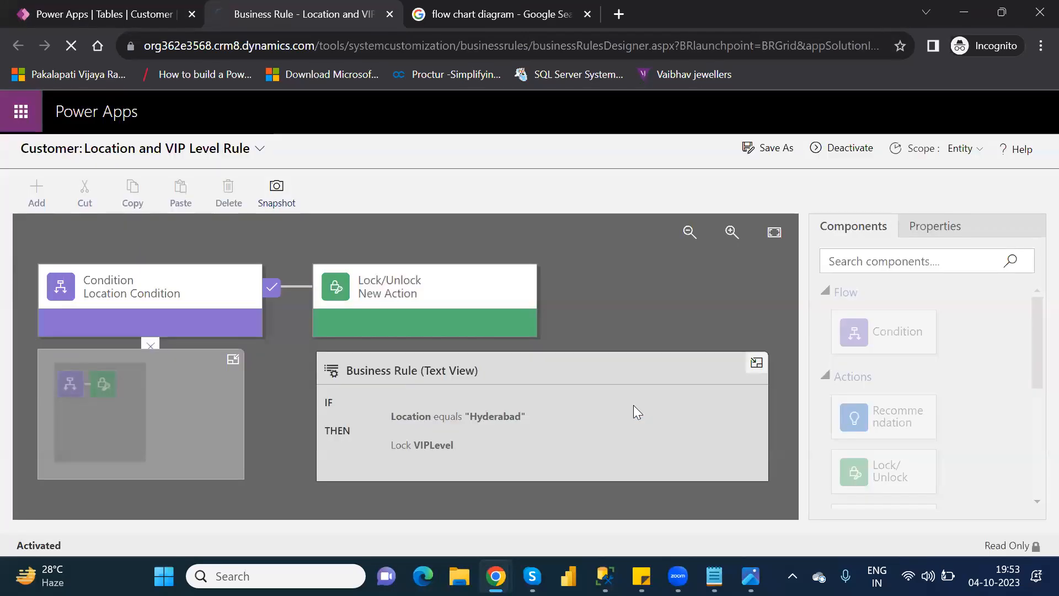
click(404, 281)
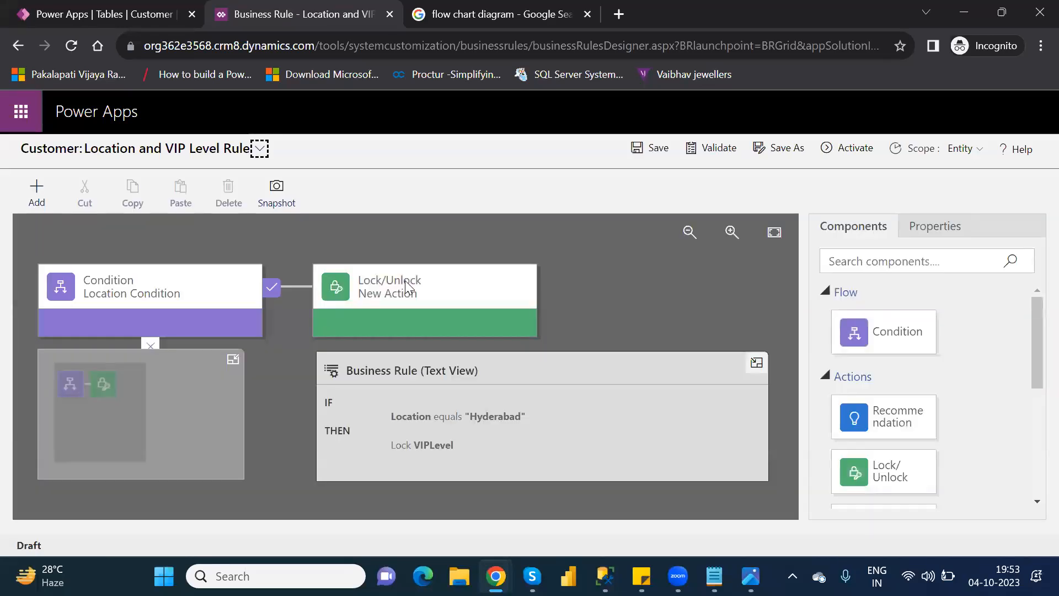
click(405, 285)
key(Delete)
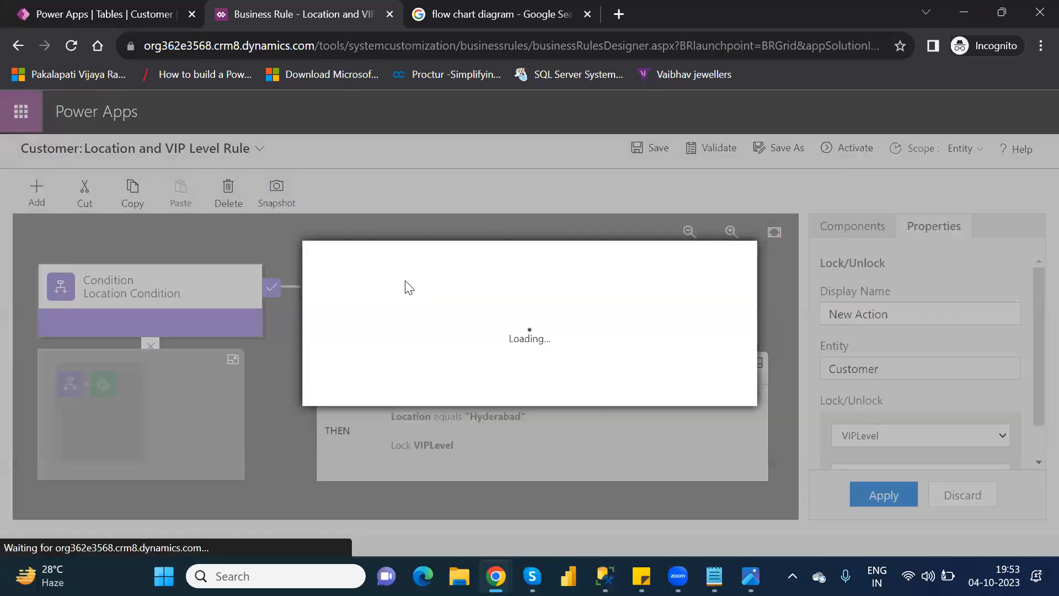
click(638, 394)
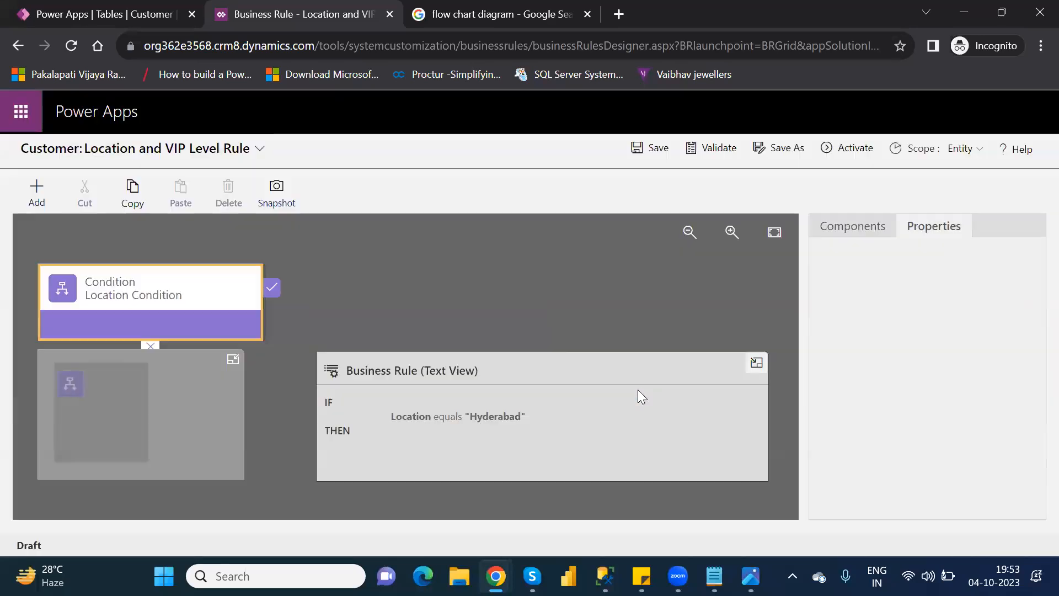
Step: Add a Recommendation to the true branch of the Location Condition and set its field to VIPLevel
click(846, 234)
drag(887, 425, 289, 307)
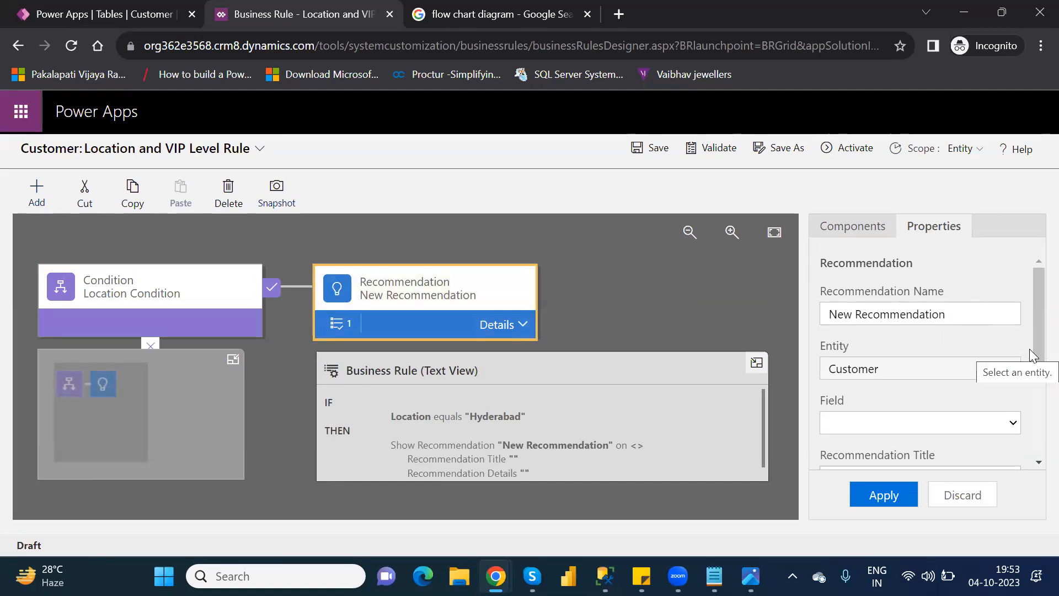
drag(1032, 350, 1033, 376)
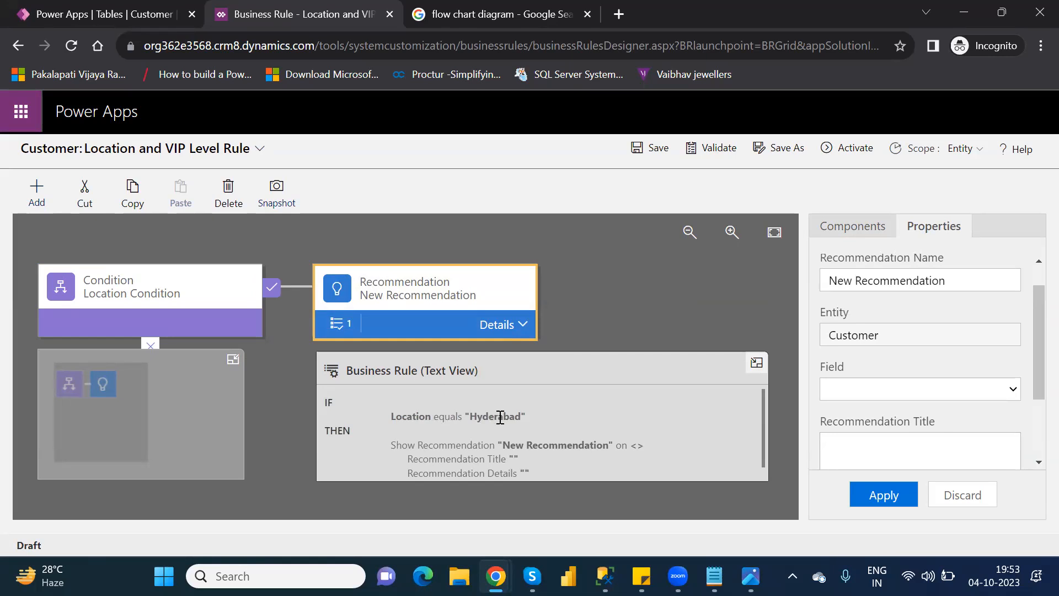
click(1011, 394)
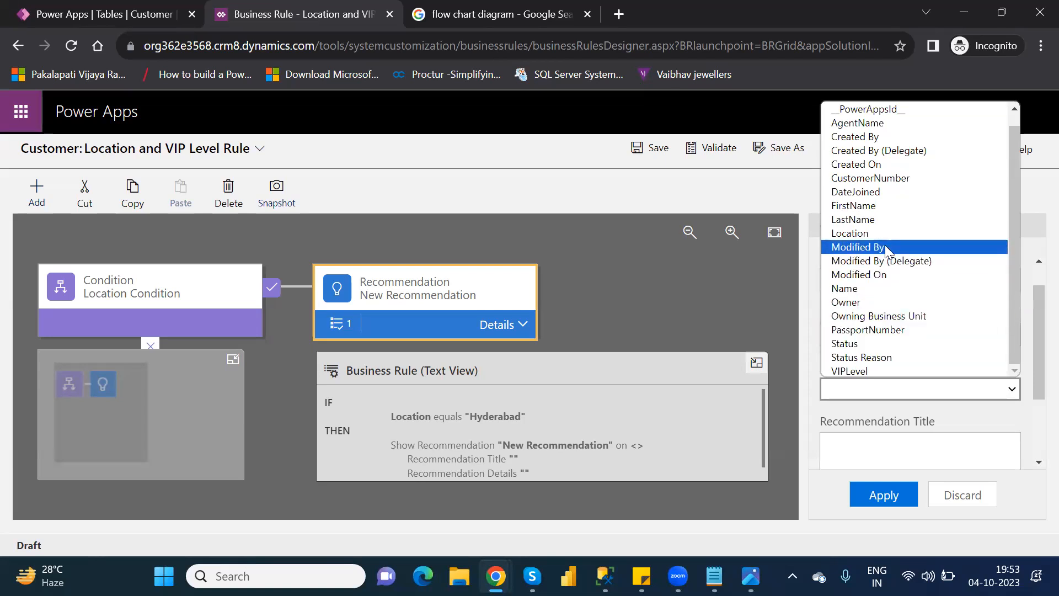
click(864, 370)
click(897, 392)
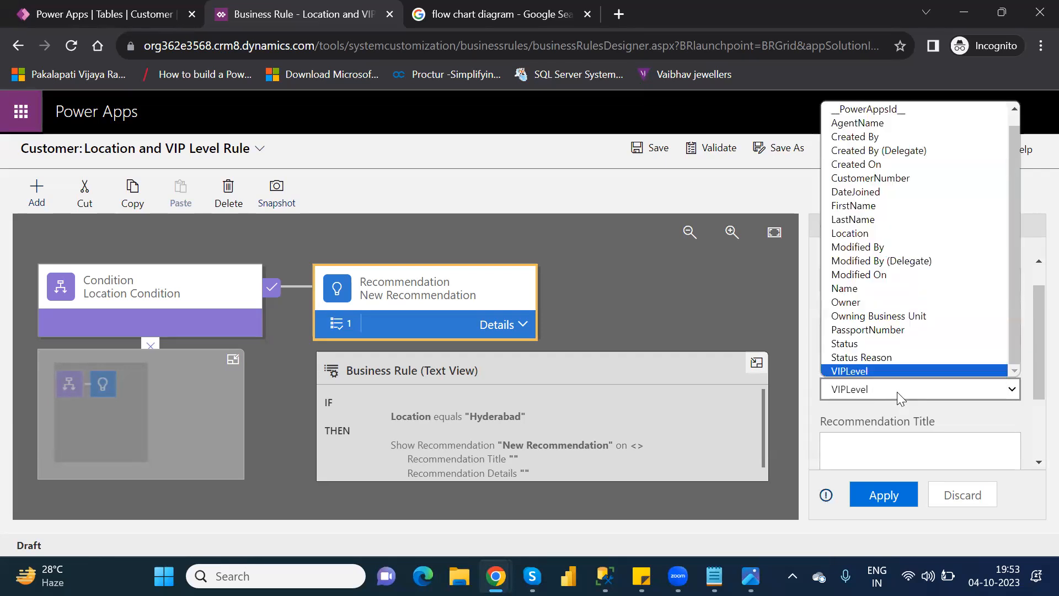
Step: Enter "We can't choose location as Hyderabad" as the recommendation title
click(916, 450)
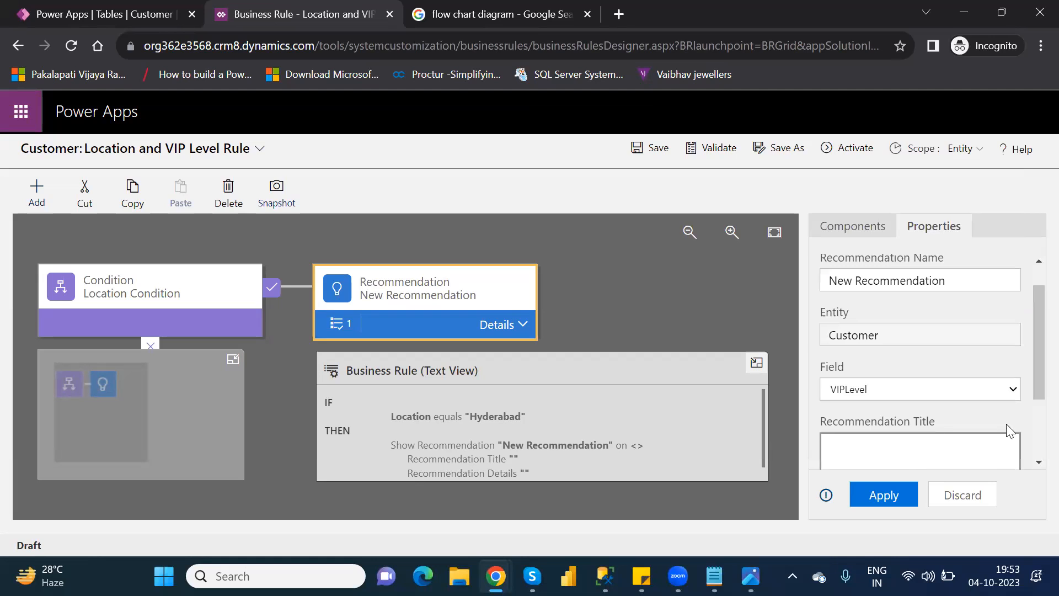
drag(1032, 372, 1032, 416)
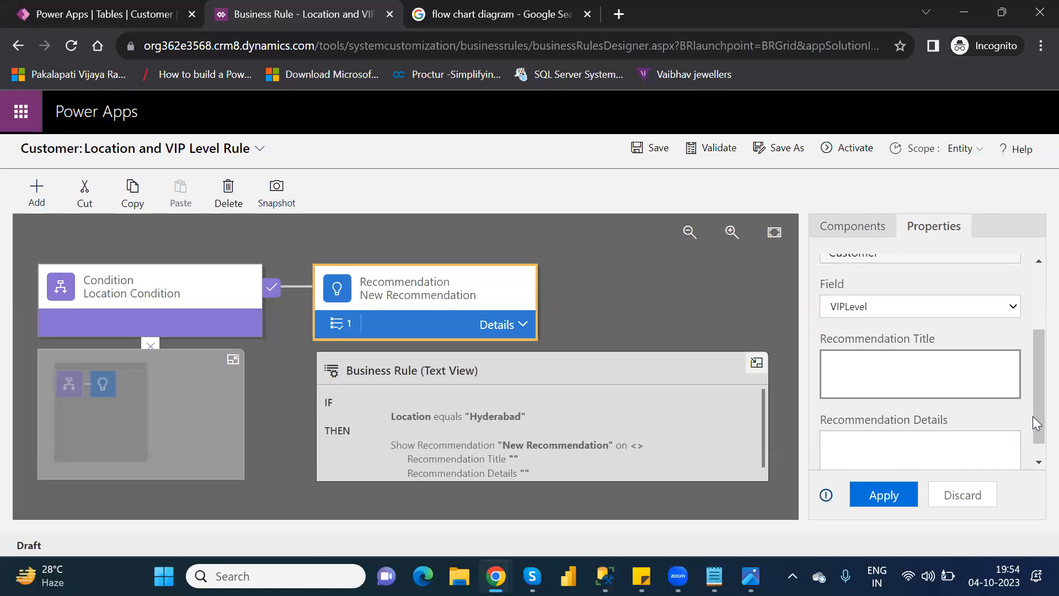
text(We can't choose)
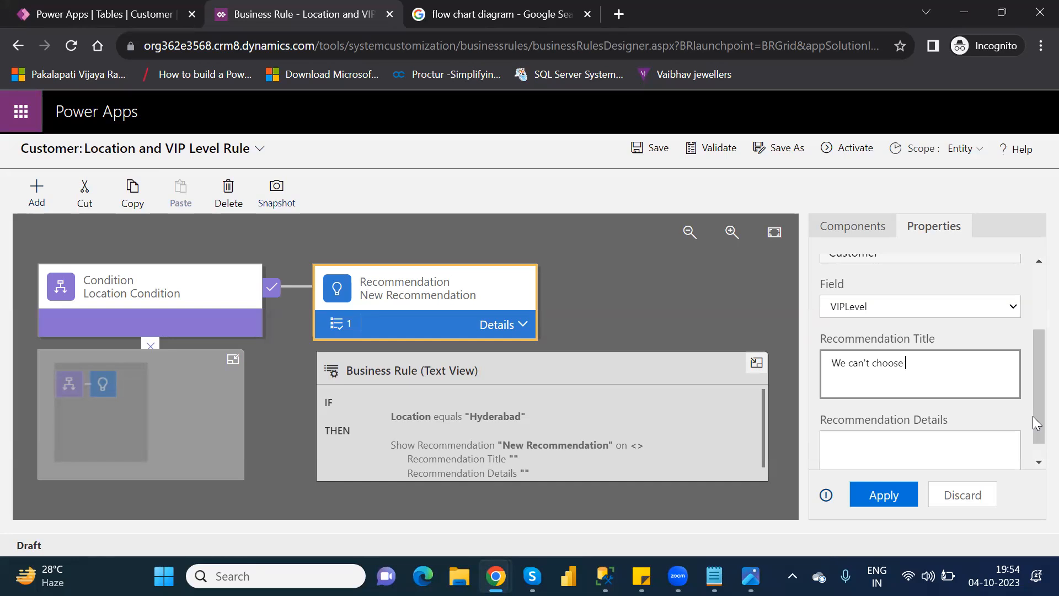
text( location as Hyderabad)
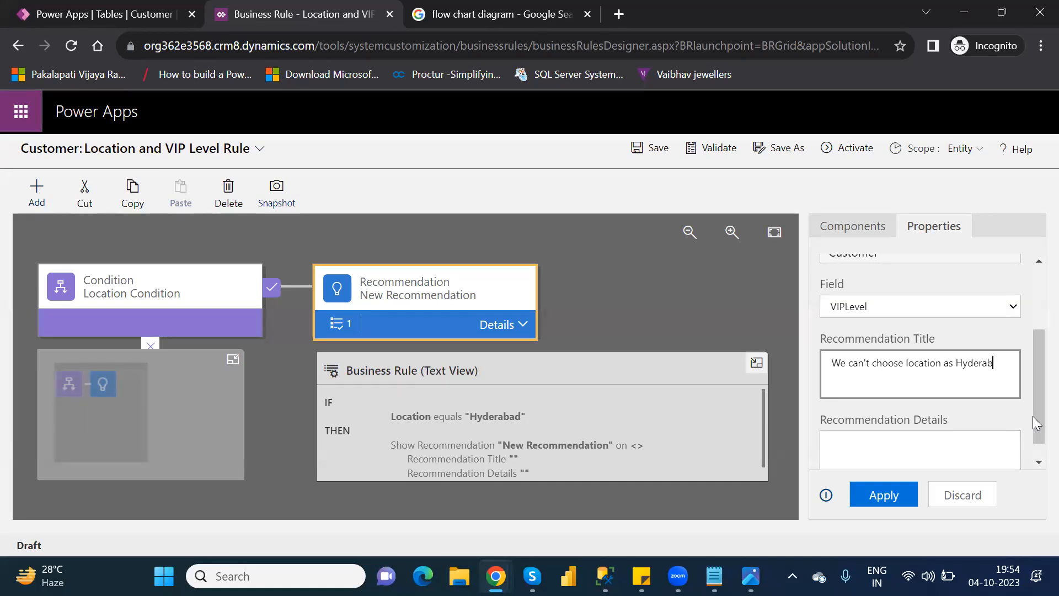
Step: Copy the recommendation title text into the recommendation details and apply the properties
key(ctrl+a)
key(ctrl+c)
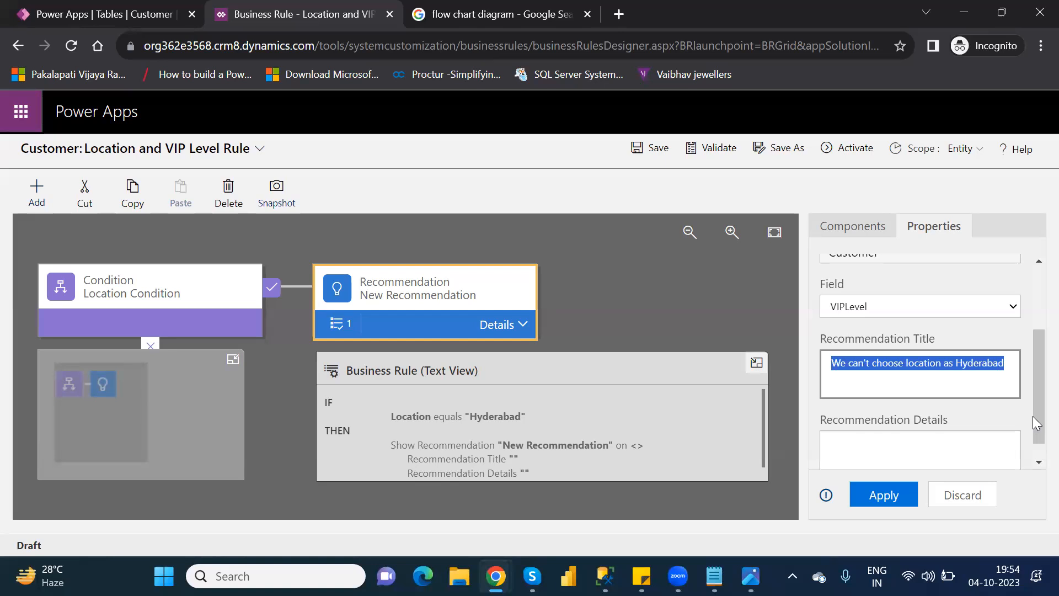
click(928, 450)
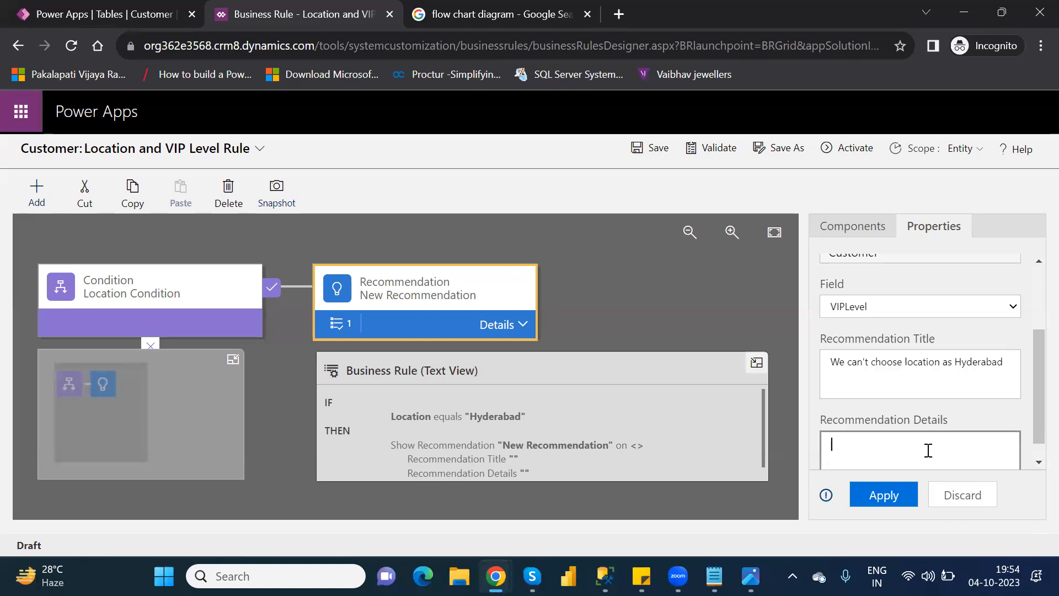
key(ctrl+v)
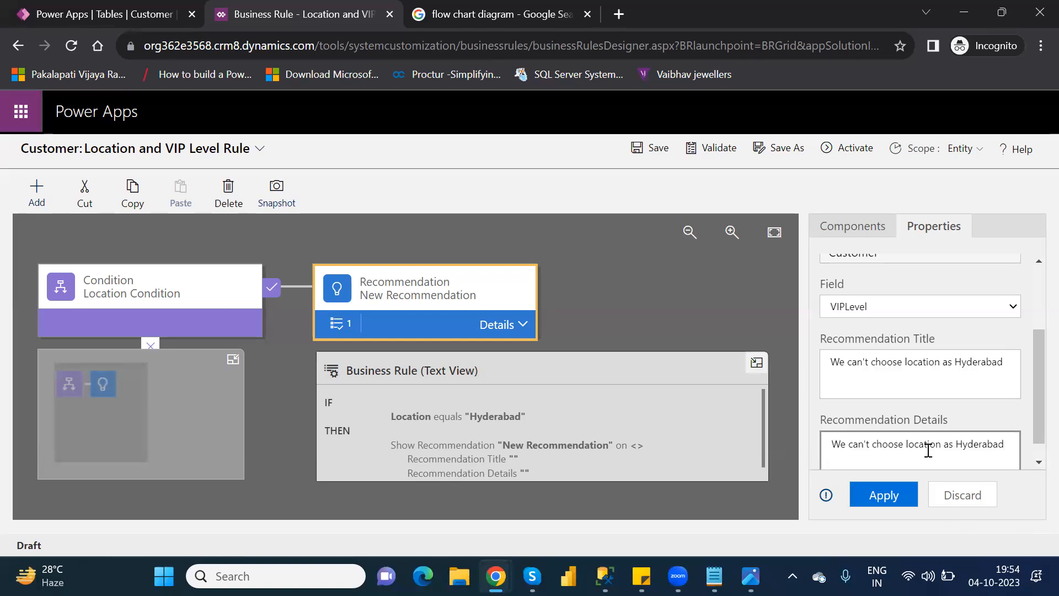
click(1035, 462)
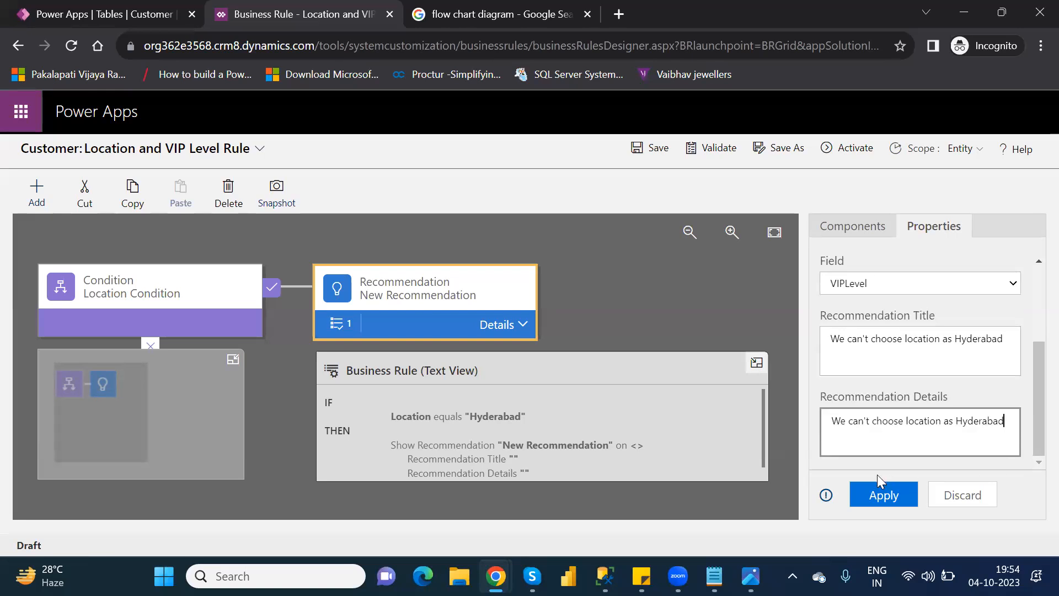
click(877, 495)
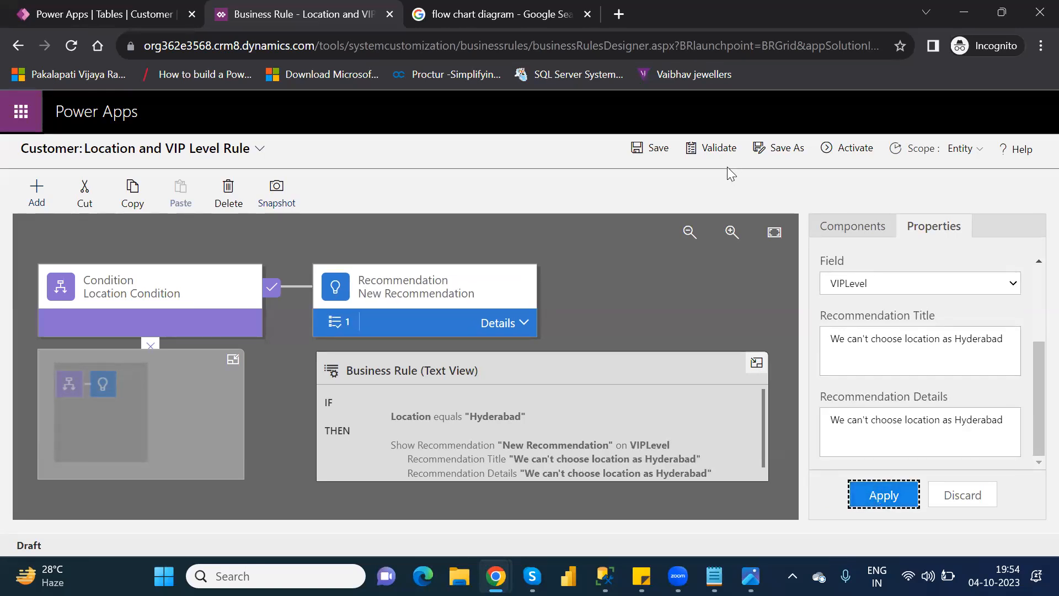
Step: Validate the rule and open the recommendation's New Action from its details
click(717, 146)
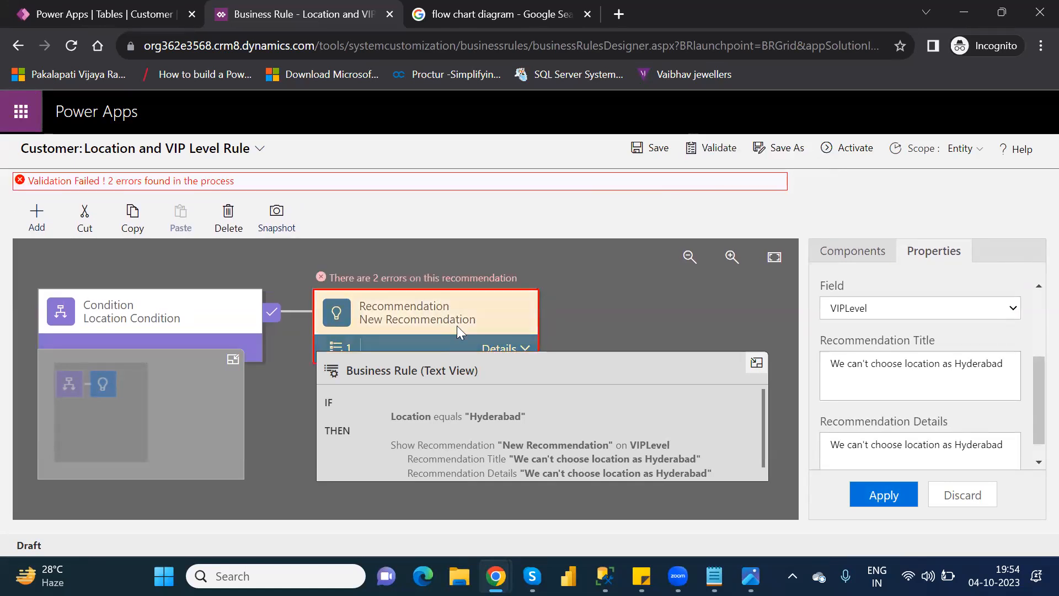
click(755, 363)
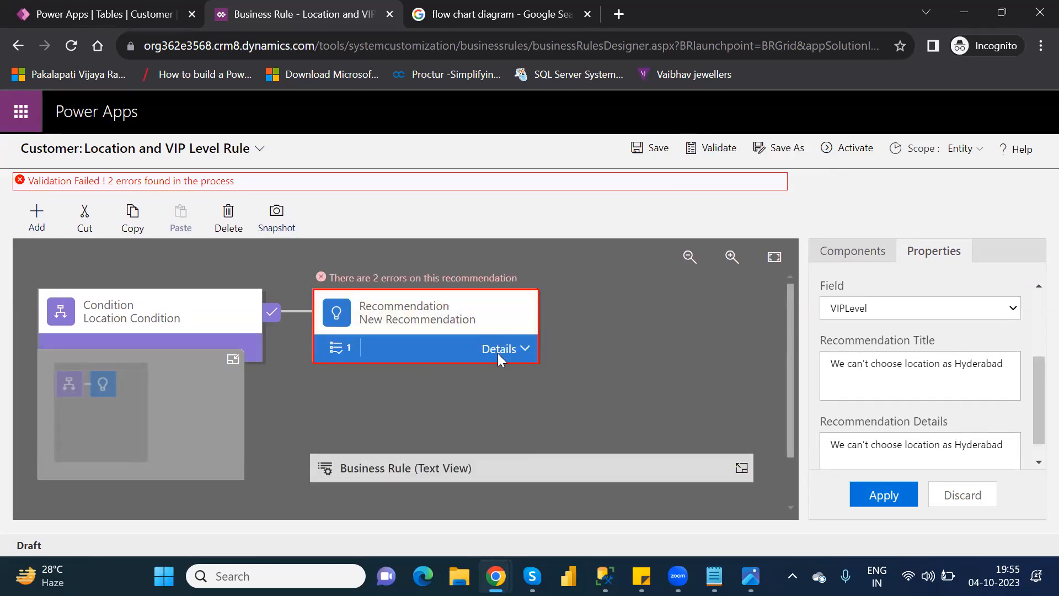
click(495, 352)
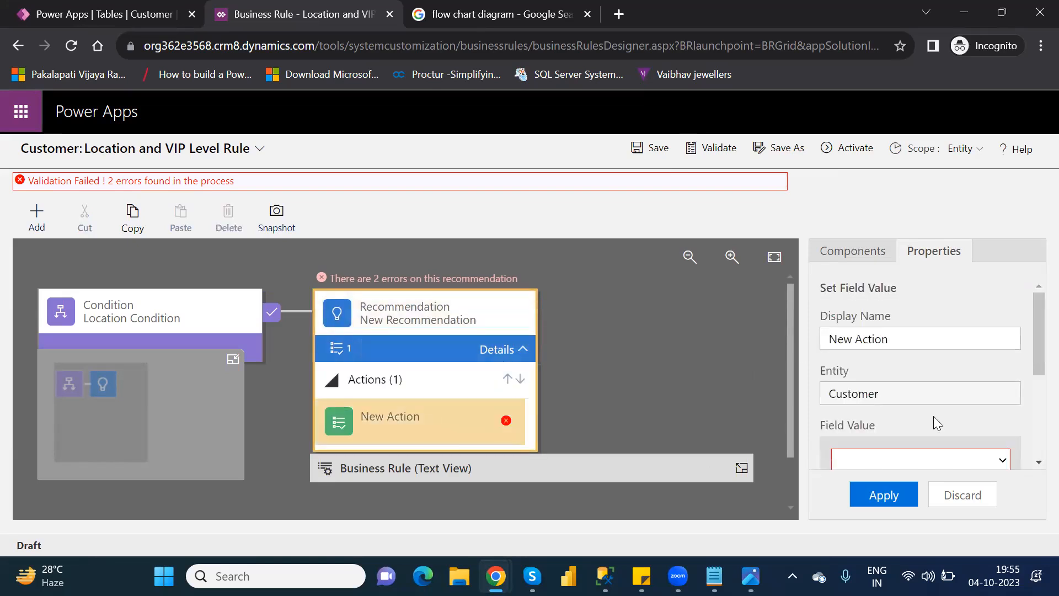
Step: Set the action's field to VIPLevel, paste "We can't choose location as Hyderabad" as its value, and apply the properties
drag(1032, 360, 1032, 392)
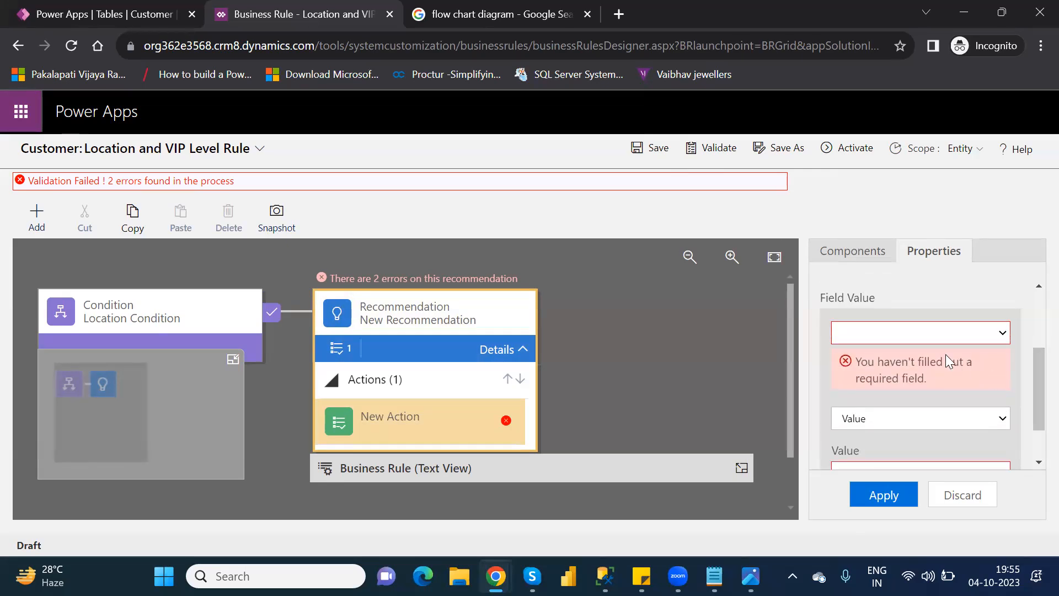
click(911, 331)
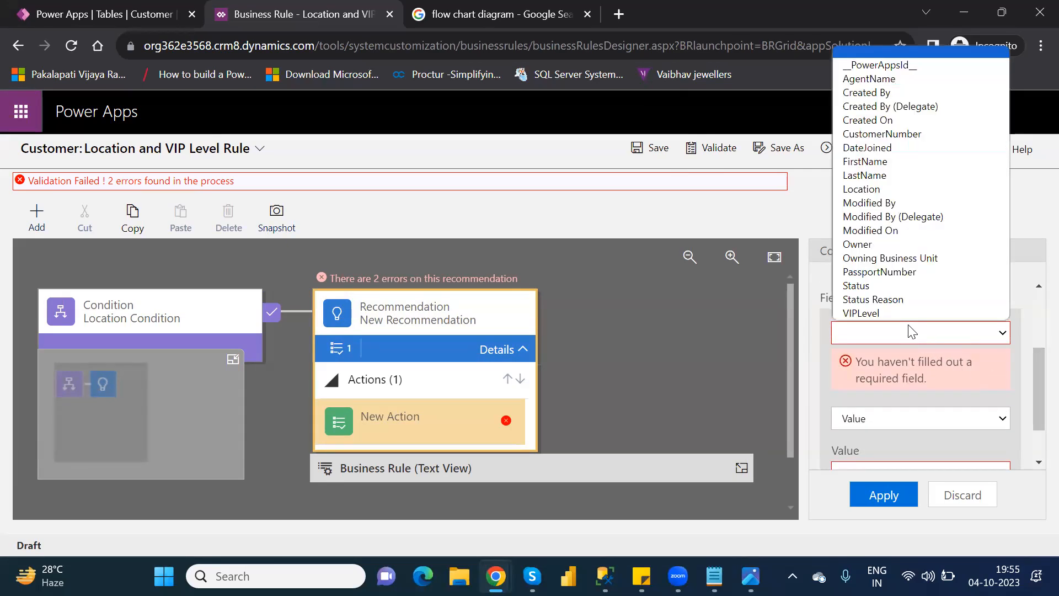
click(870, 312)
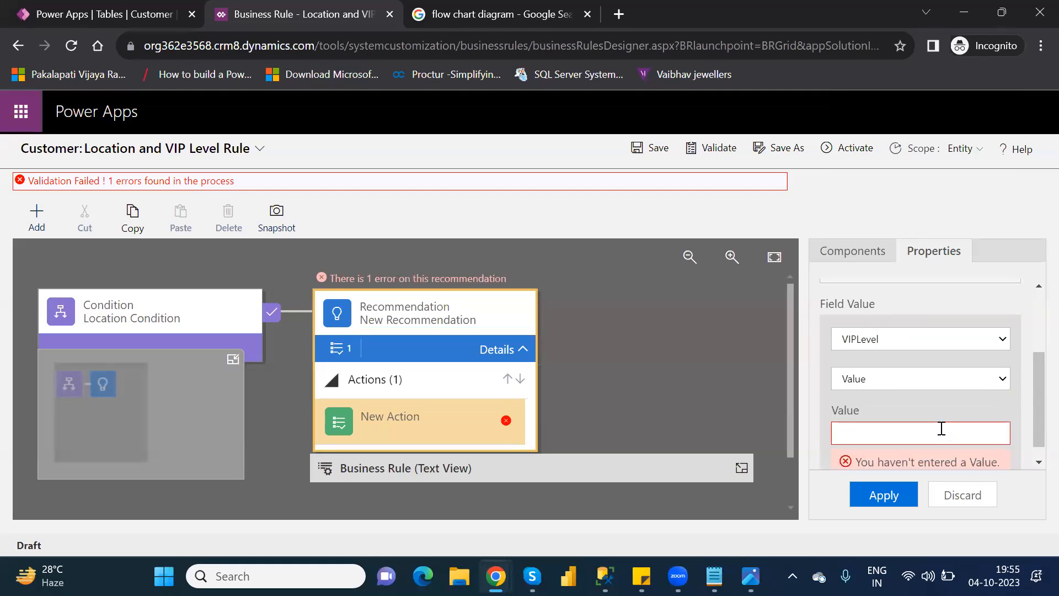
key(ctrl+v)
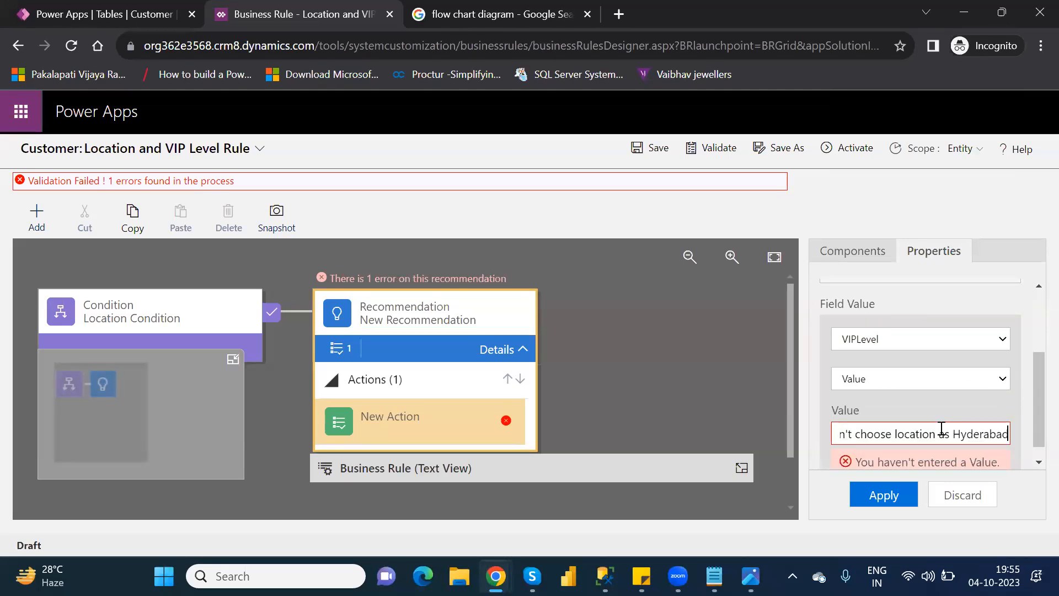
click(889, 495)
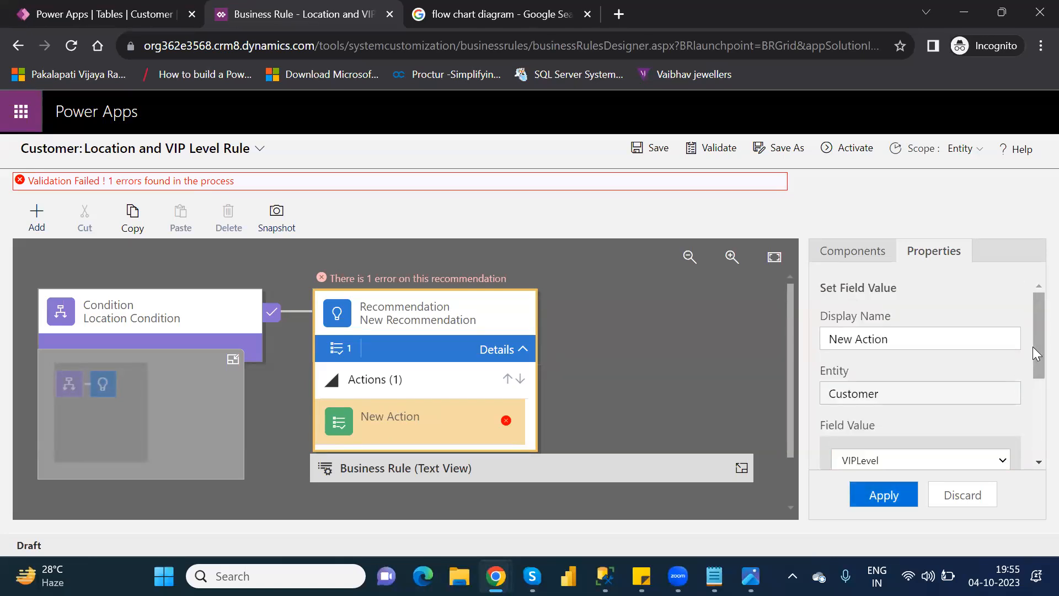
Step: Replace the action's VIPLevel value with 1 and apply the properties
drag(1033, 345, 1032, 452)
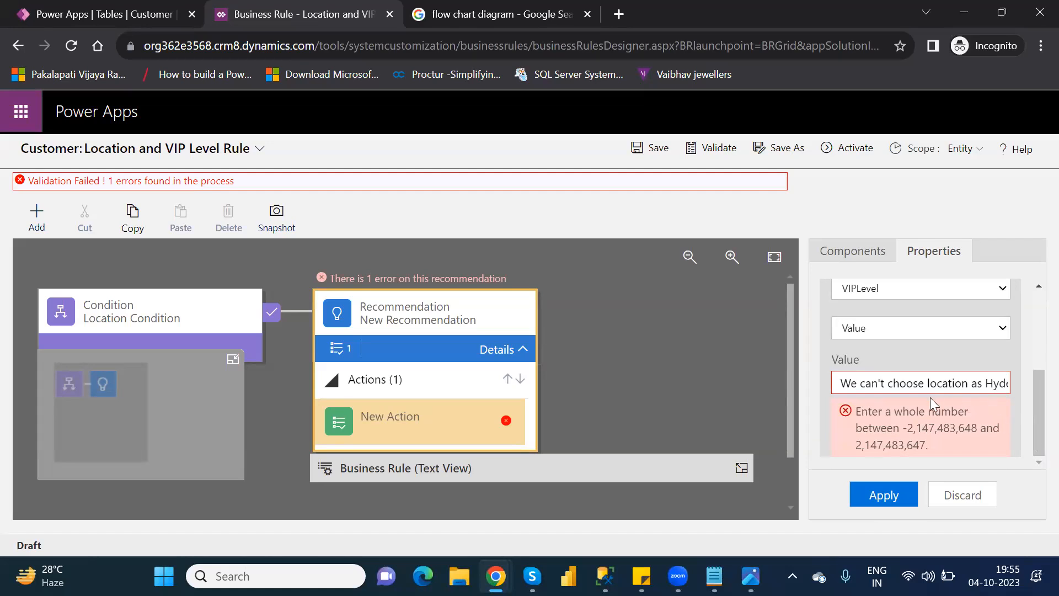
triple_click(880, 377)
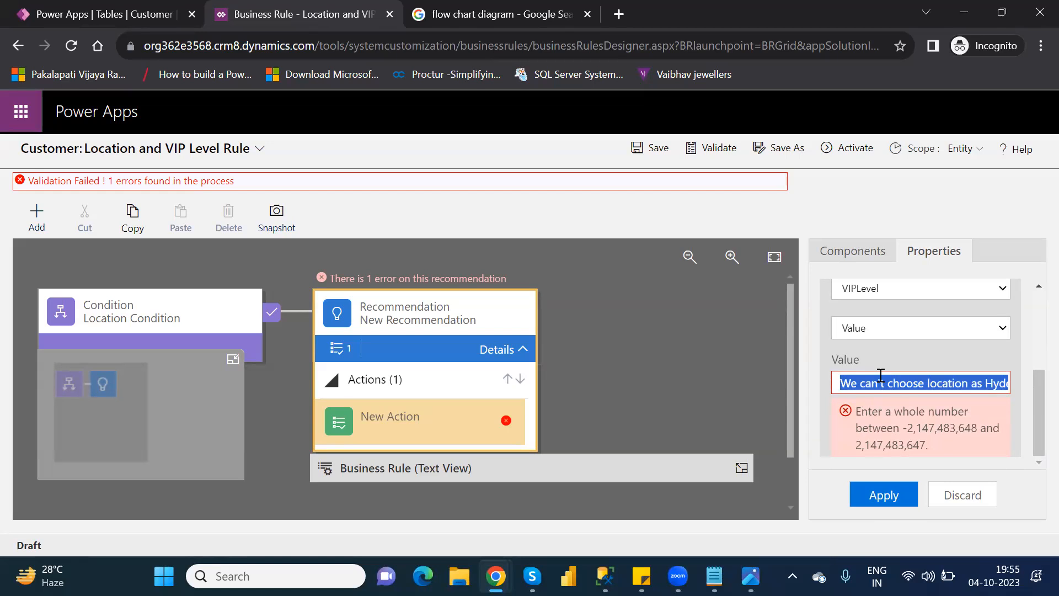
text(1)
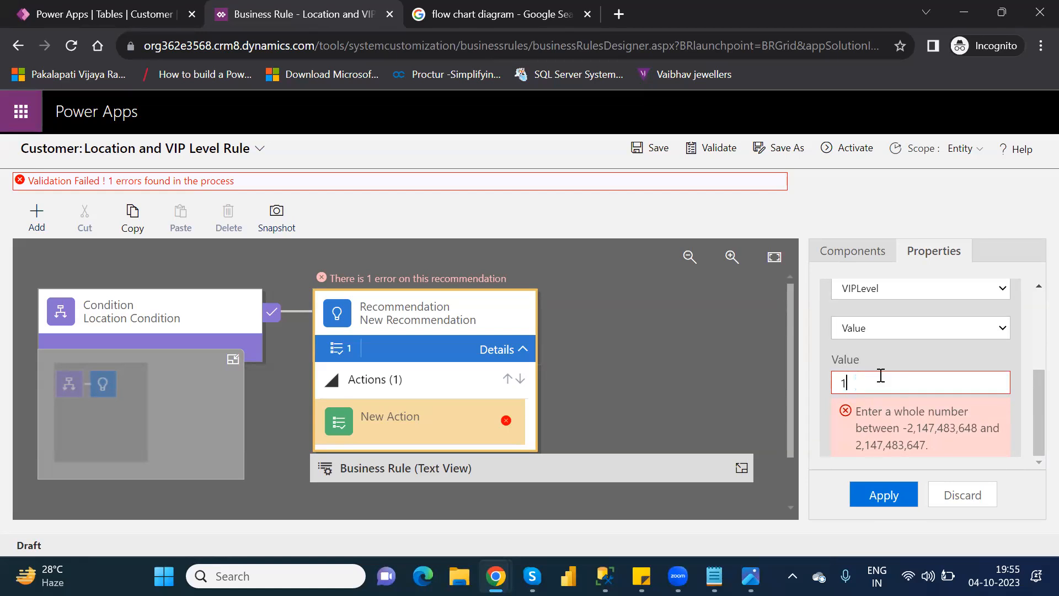
click(888, 494)
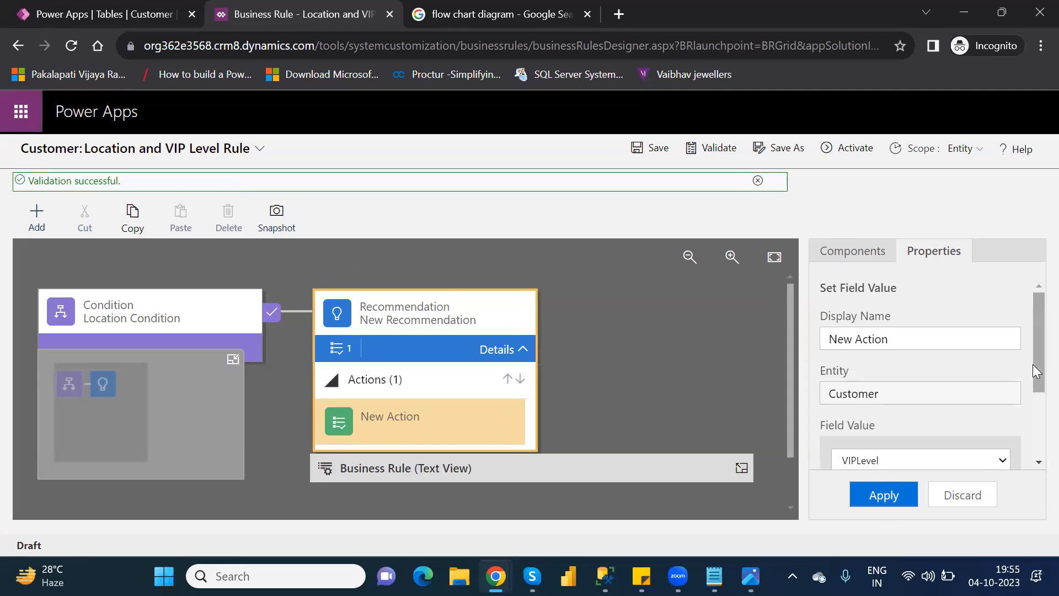
Step: Validate the rule, expand its text view for review, and activate the Location and VIP Level Rule
click(709, 147)
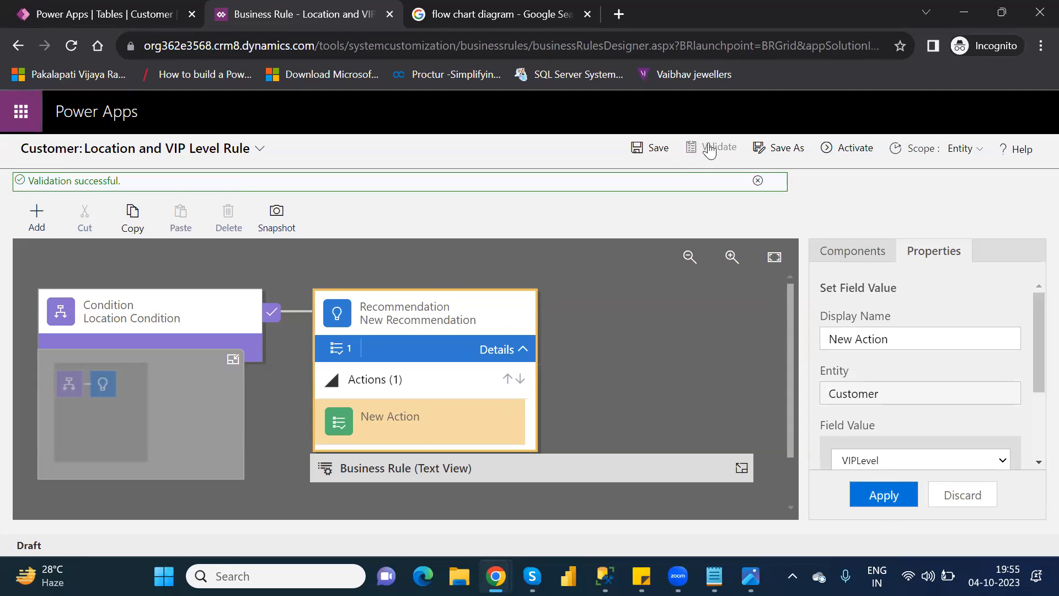
click(742, 470)
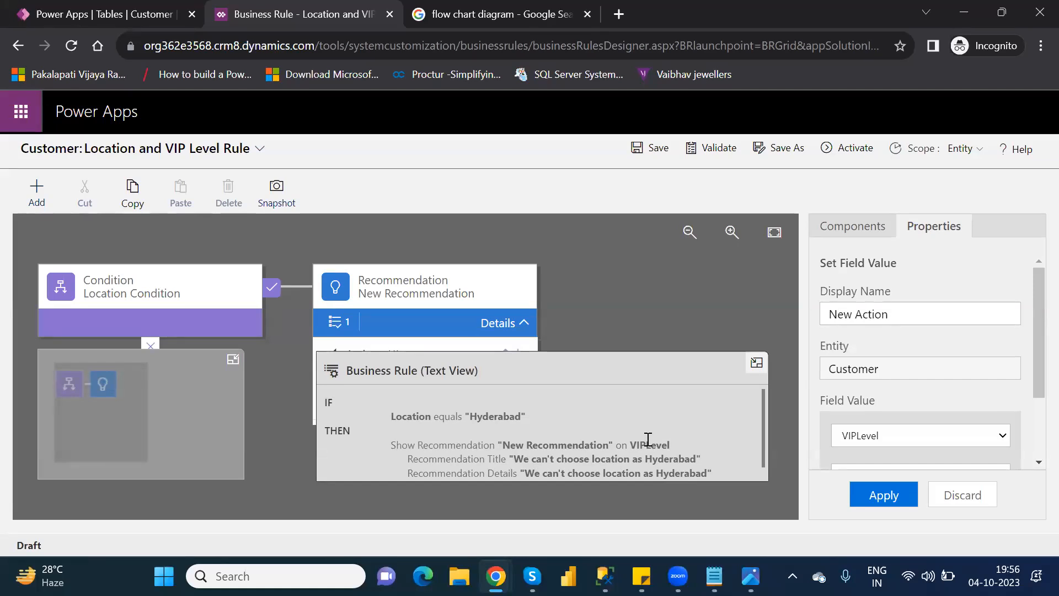
click(850, 148)
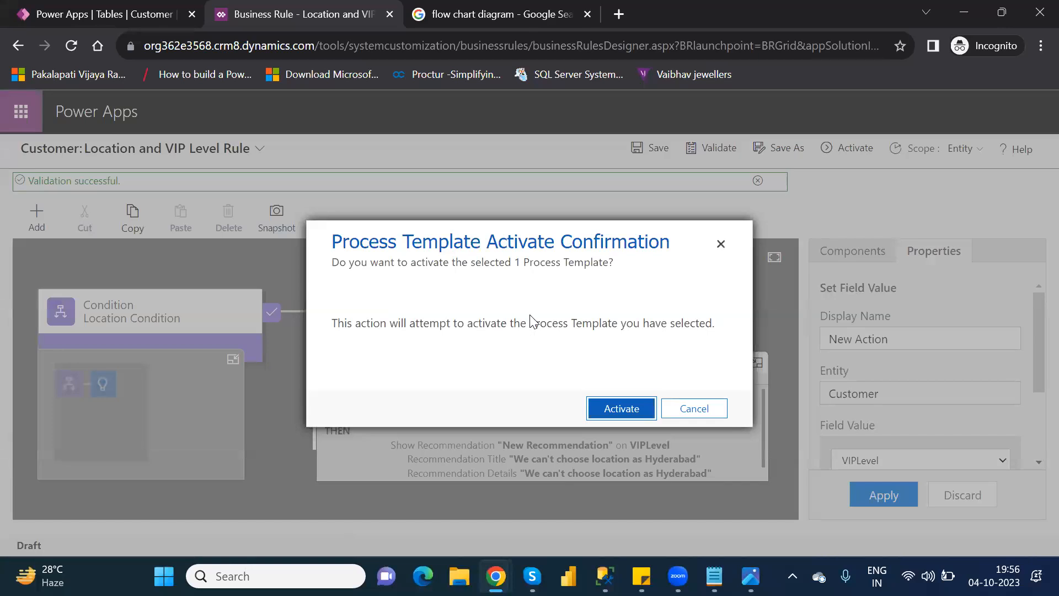
click(633, 406)
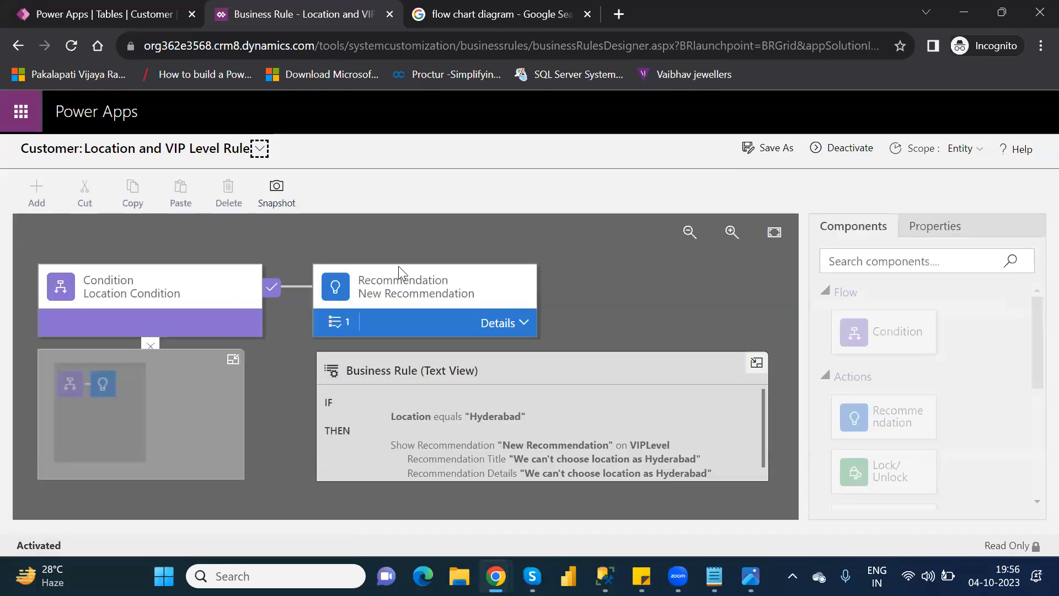
Step: Close the rule designer, return to the Customer table, and open its full data grid for editing rows
click(388, 16)
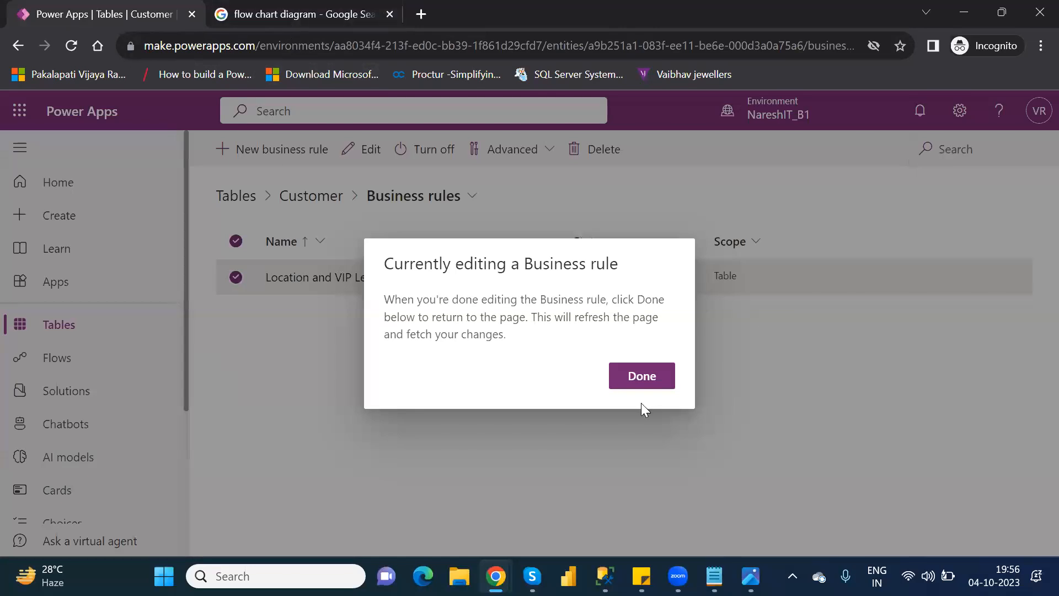
click(656, 369)
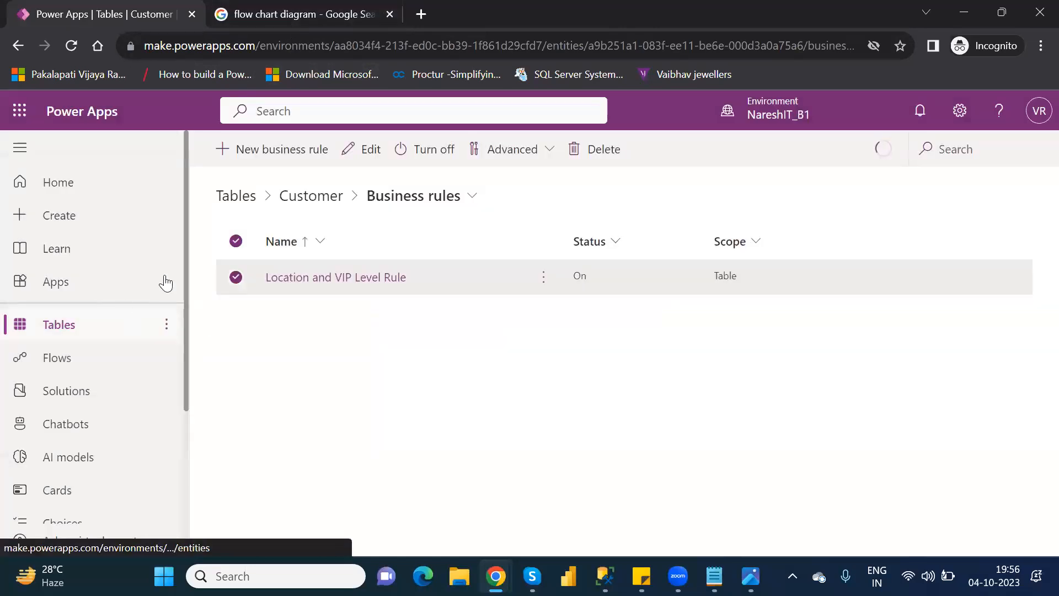
click(304, 212)
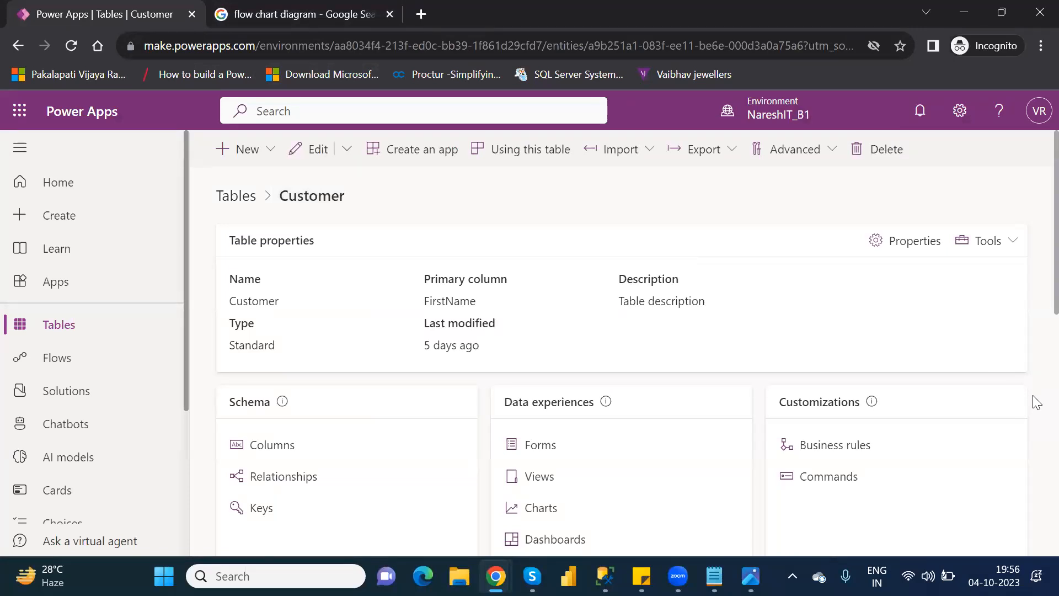
scroll(1035, 405, down, 5)
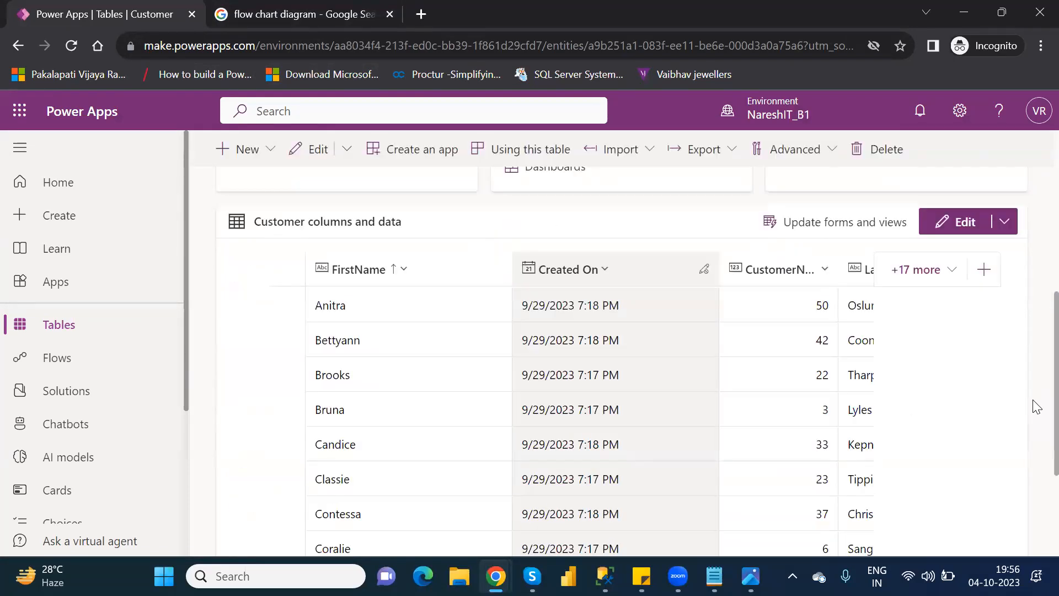
scroll(1036, 498, down, 3)
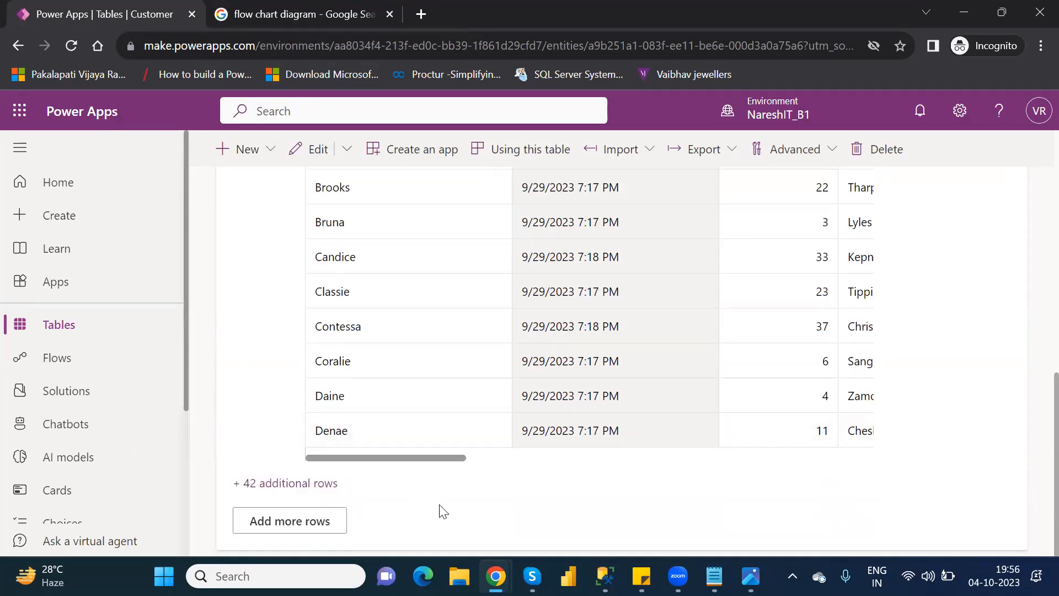
click(296, 528)
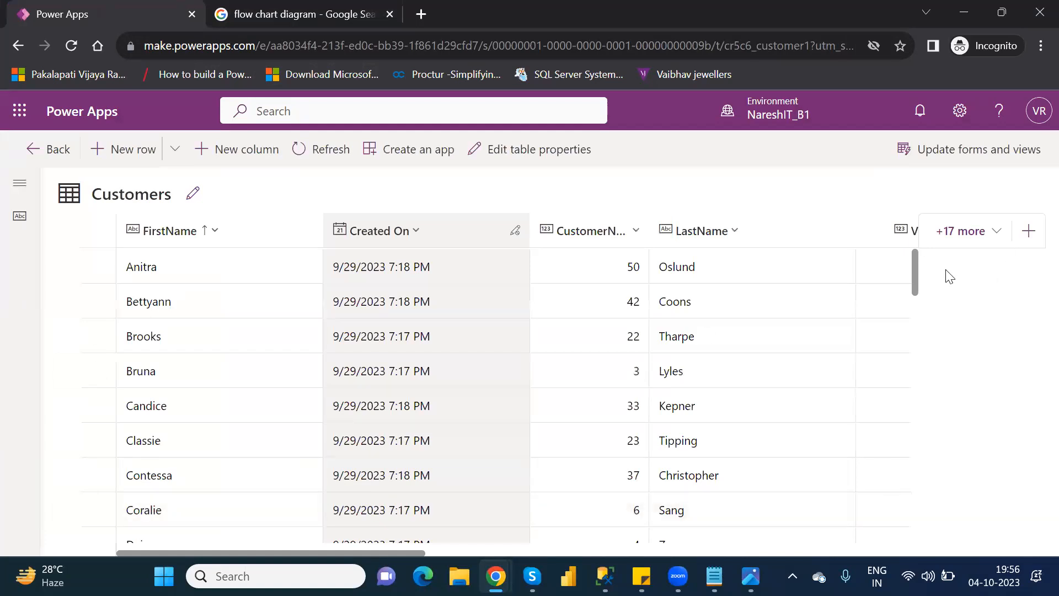
Step: Select the Customer row directly above NareshIT Technologies and open it for editing in the form
scroll(915, 267, down, 5)
scroll(918, 337, down, 5)
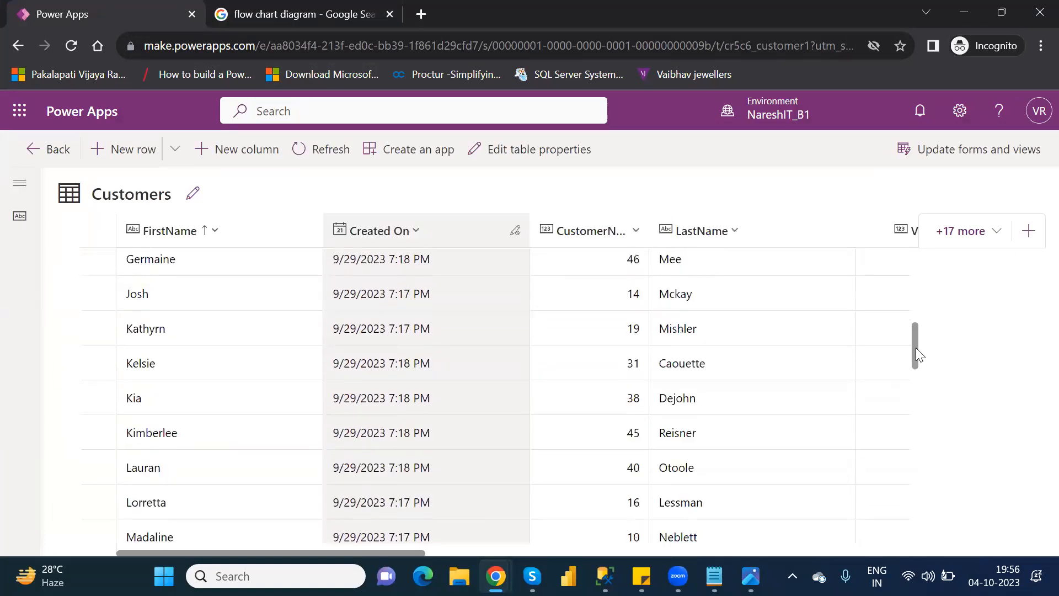
drag(912, 373, 911, 400)
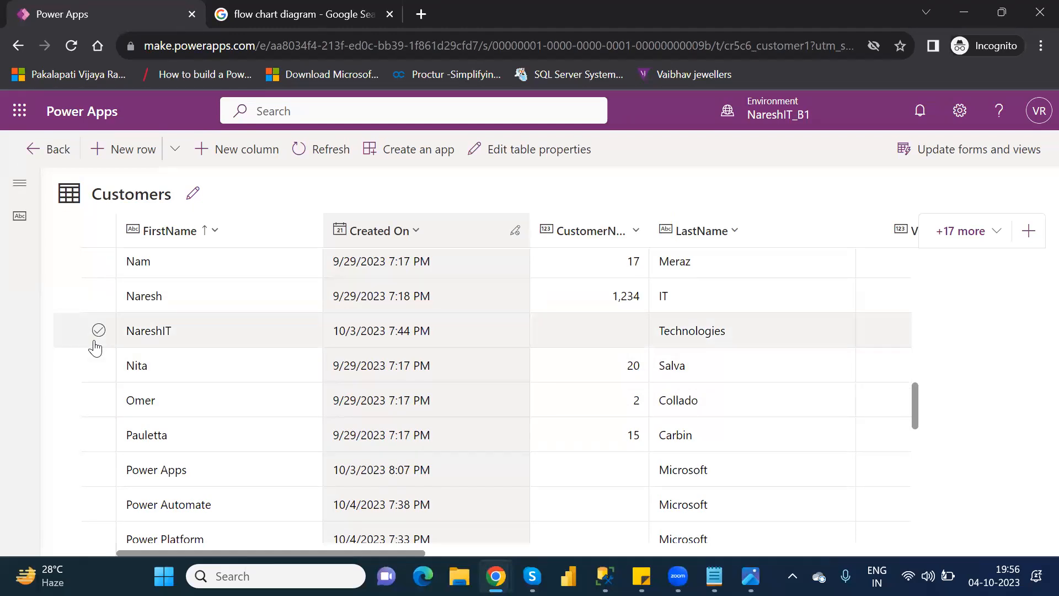
click(98, 295)
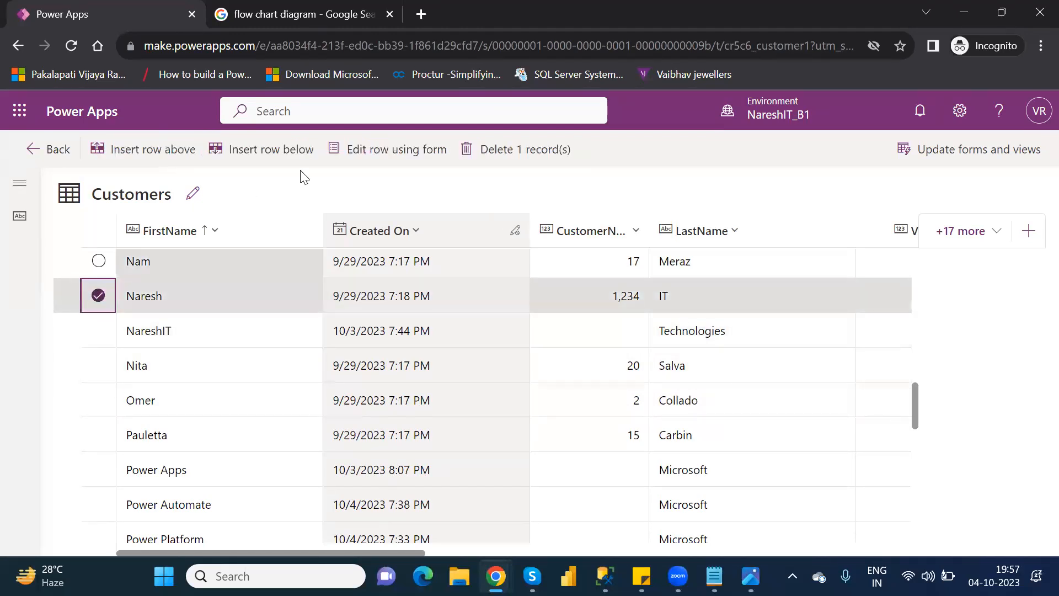
click(404, 157)
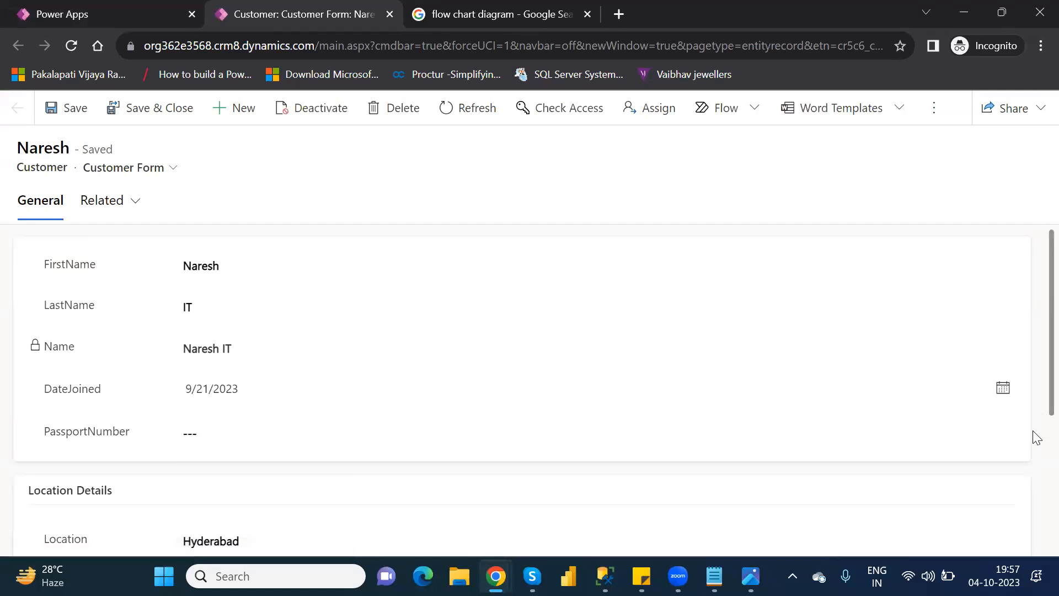
Step: Enter 1 as the VIPLevel in the Location Details section, keeping Status set to Active
scroll(1035, 432, down, 5)
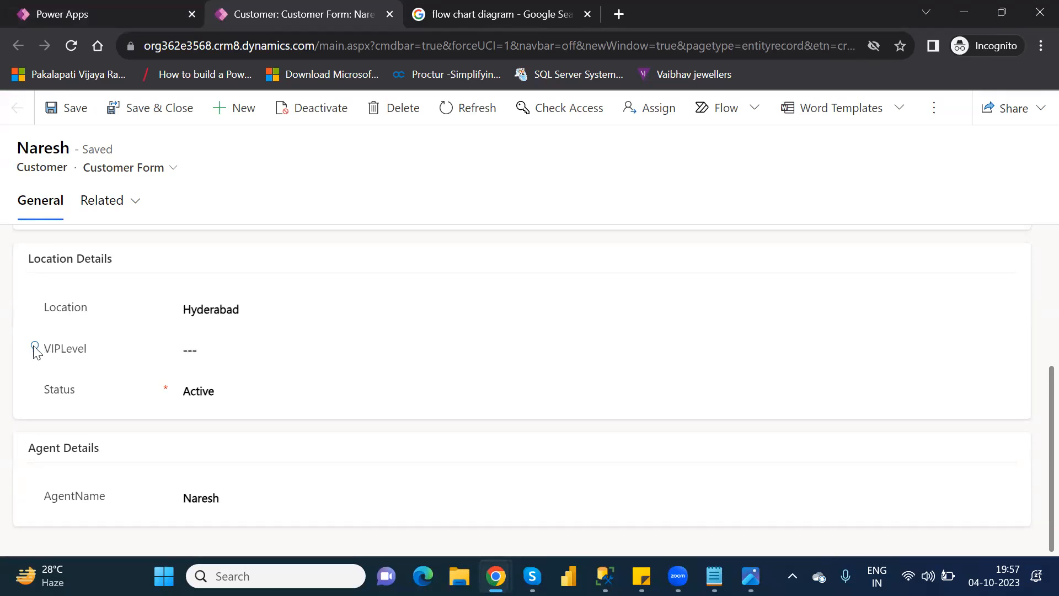
click(226, 353)
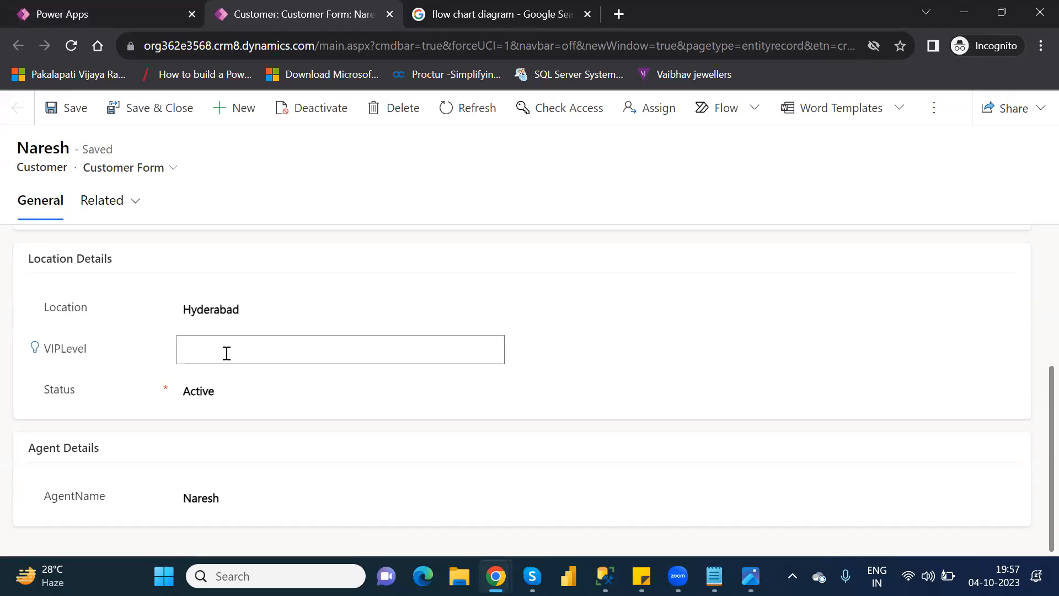
text(1)
click(388, 384)
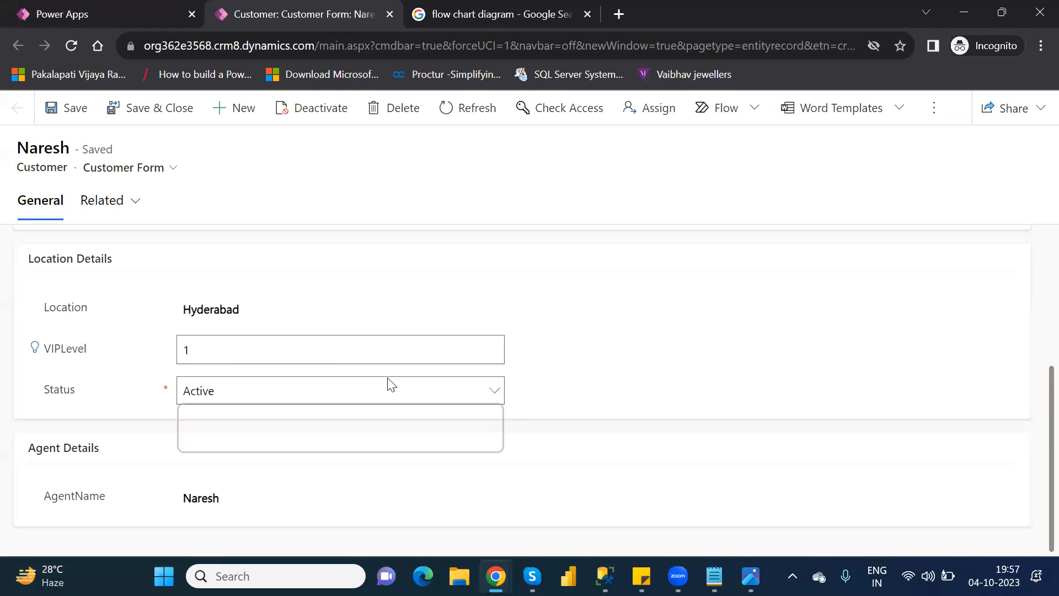
click(577, 365)
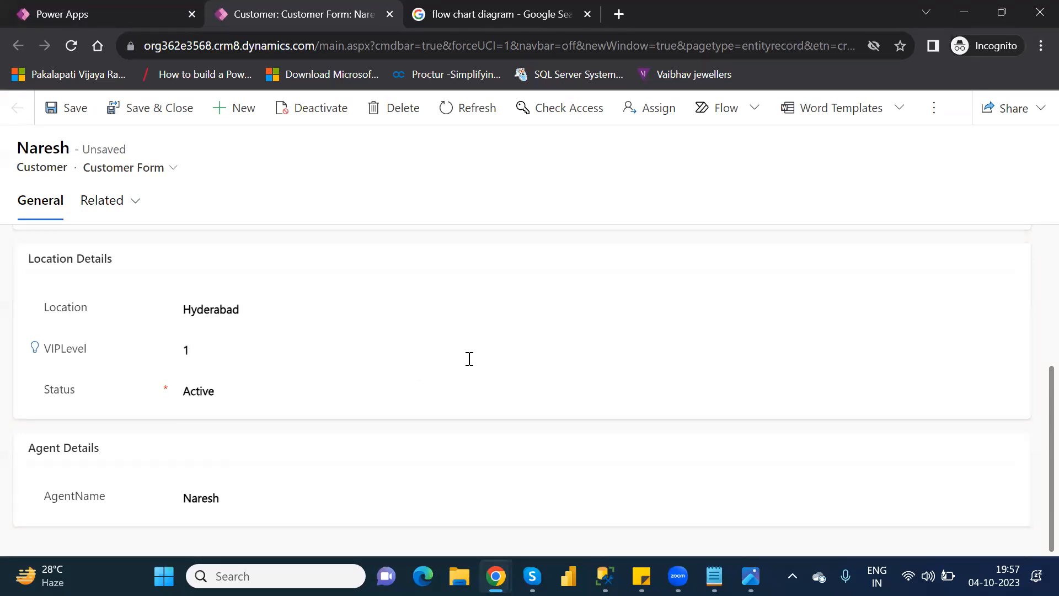
Step: Show the recommendation attached to VIPLevel, clear the VIPLevel value, and save the record
click(35, 347)
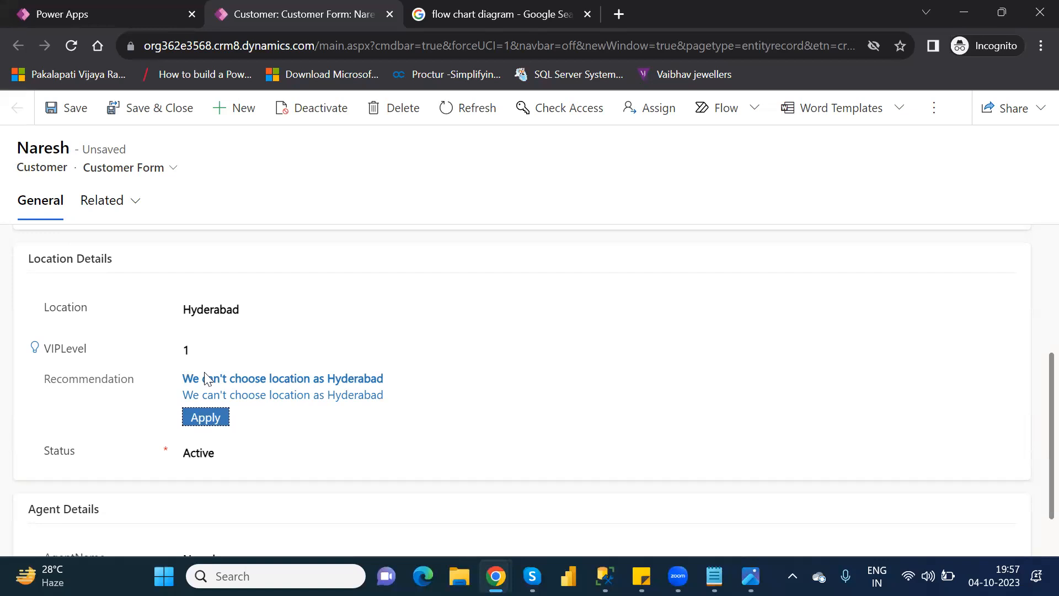
click(192, 345)
key(BackSpace)
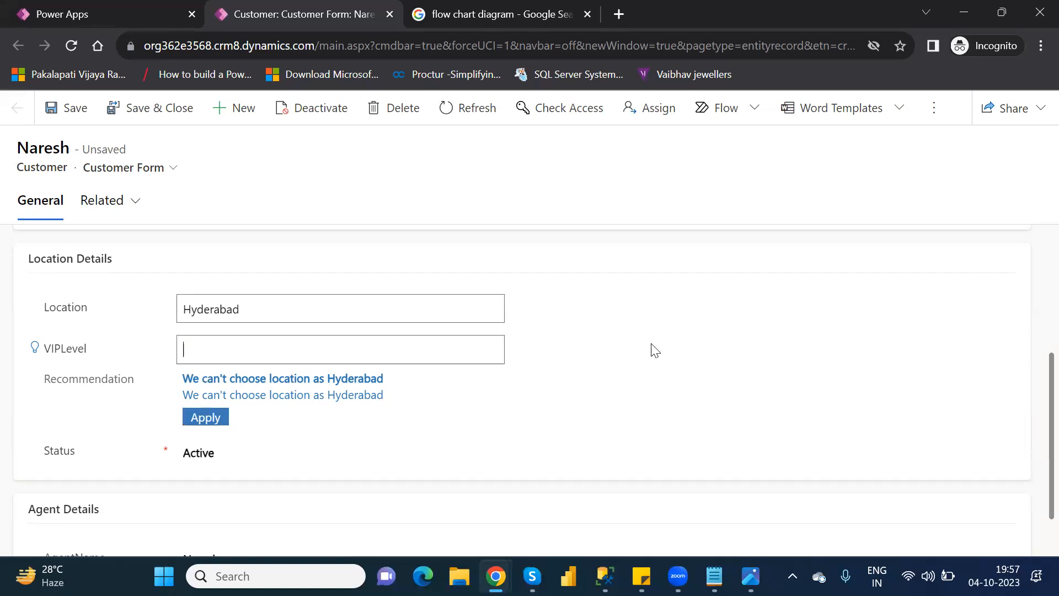
key(ctrl+s)
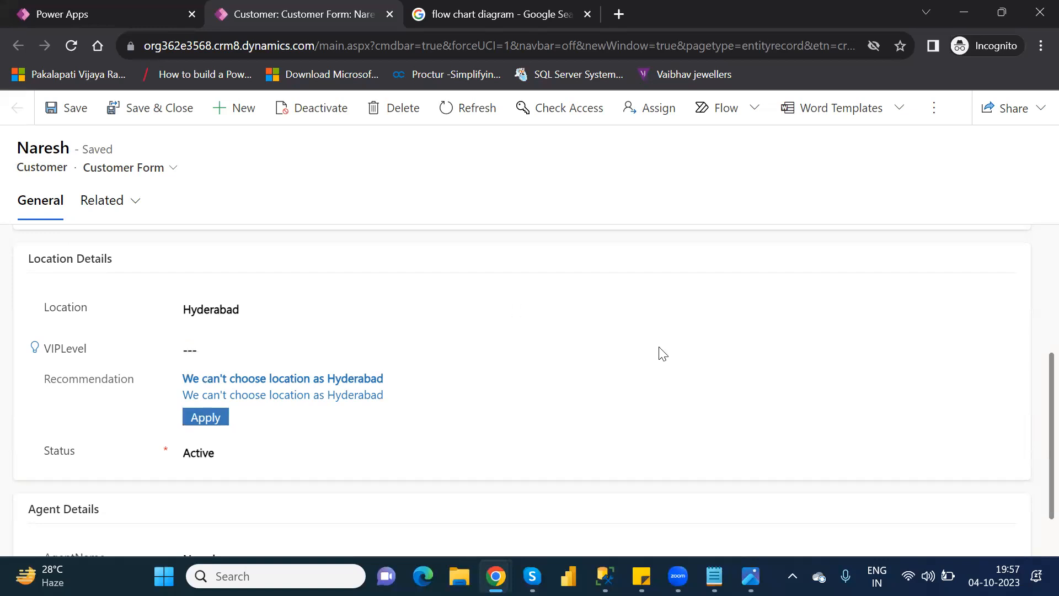
Step: Apply the VIPLevel recommendation, then clear the filled-in value and save the record again
click(204, 418)
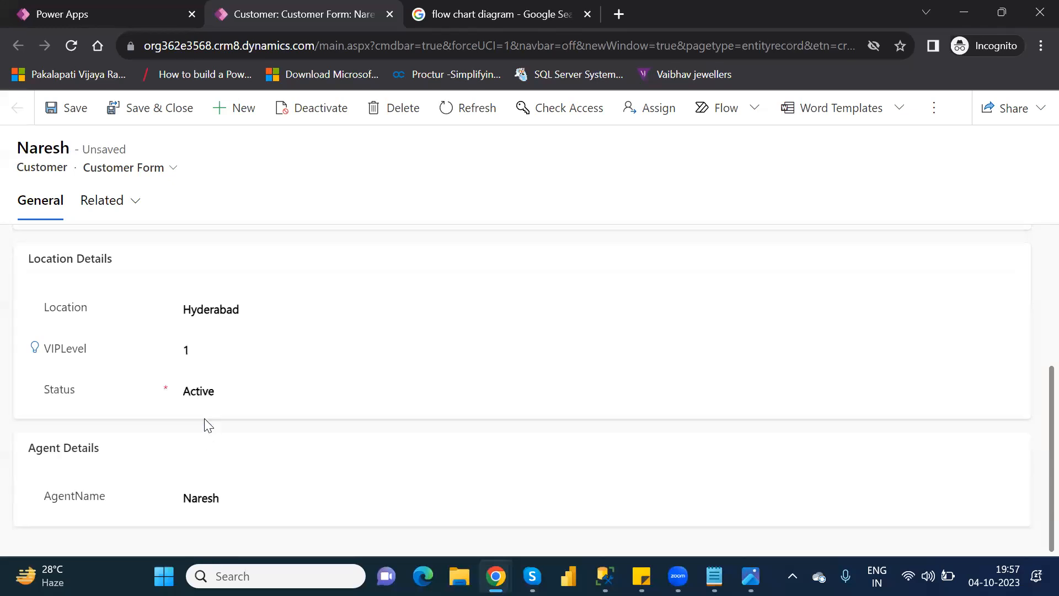
double_click(208, 349)
key(BackSpace)
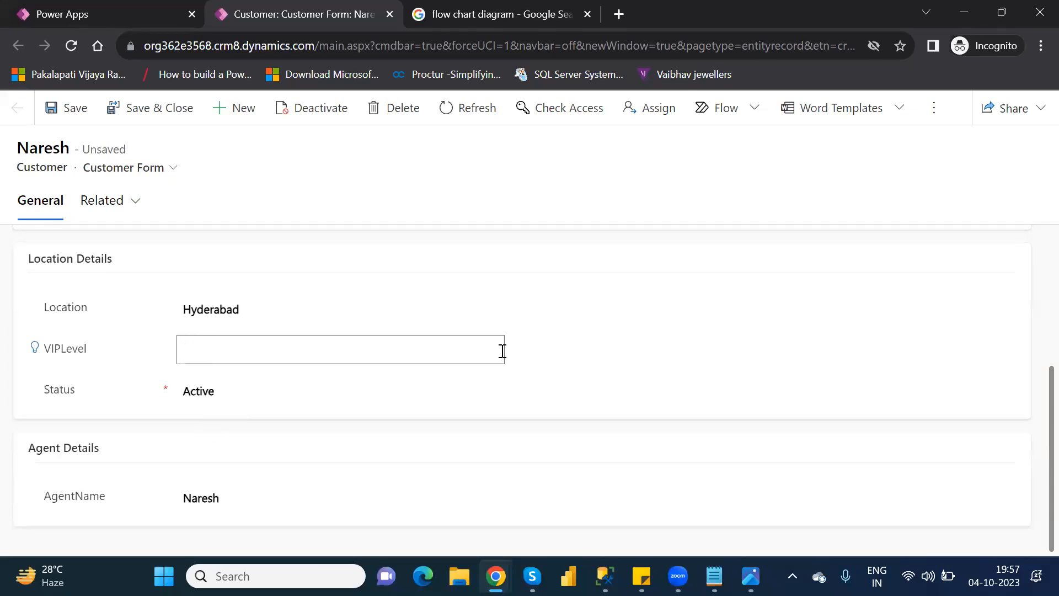
key(ctrl+s)
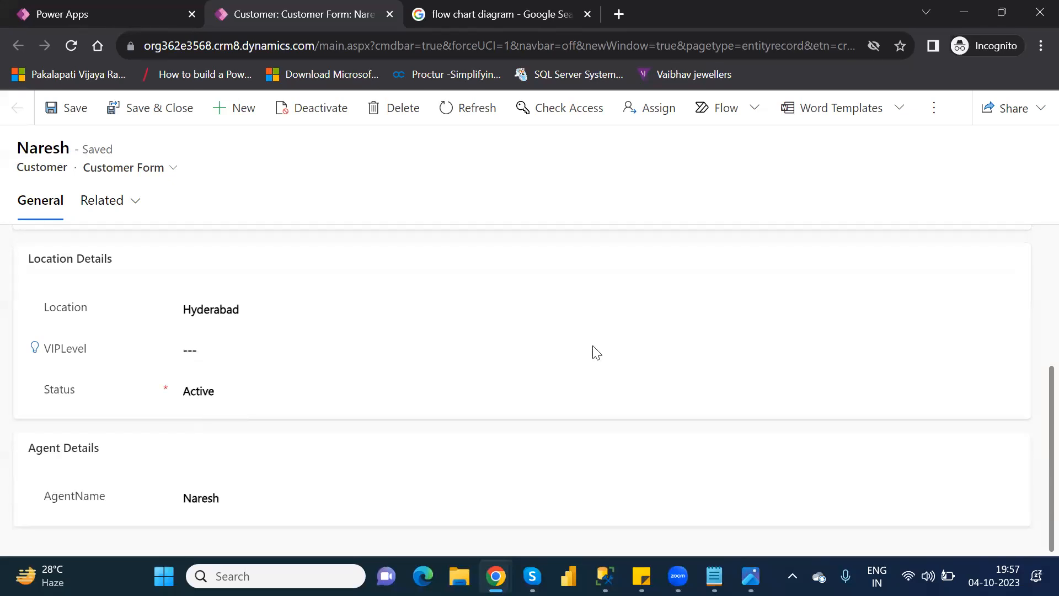
Step: Show the VIPLevel recommendation again, save and close the record, and finish editing the row to refresh the table
click(35, 347)
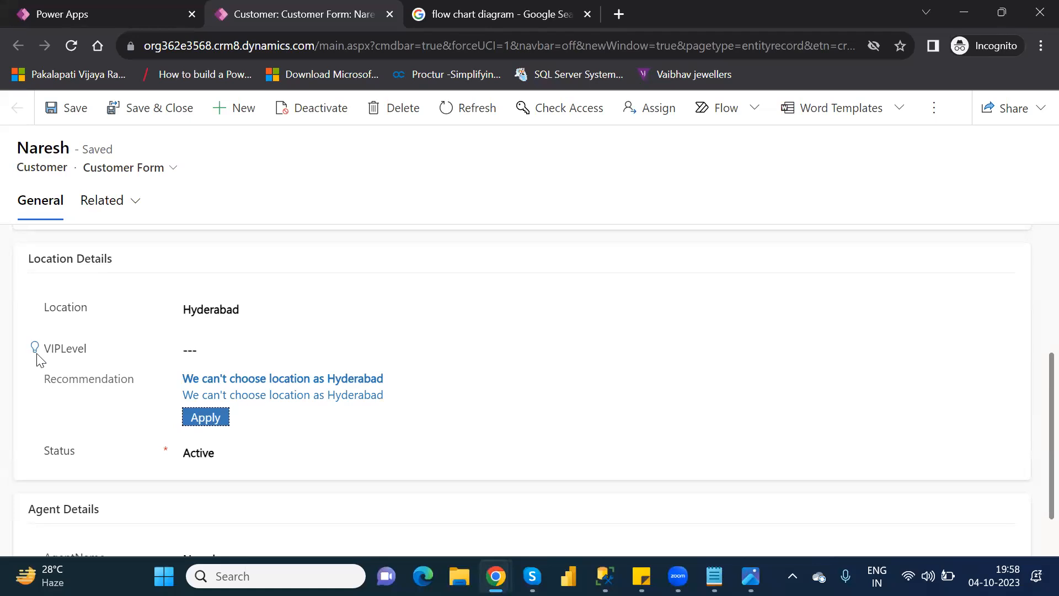
click(163, 107)
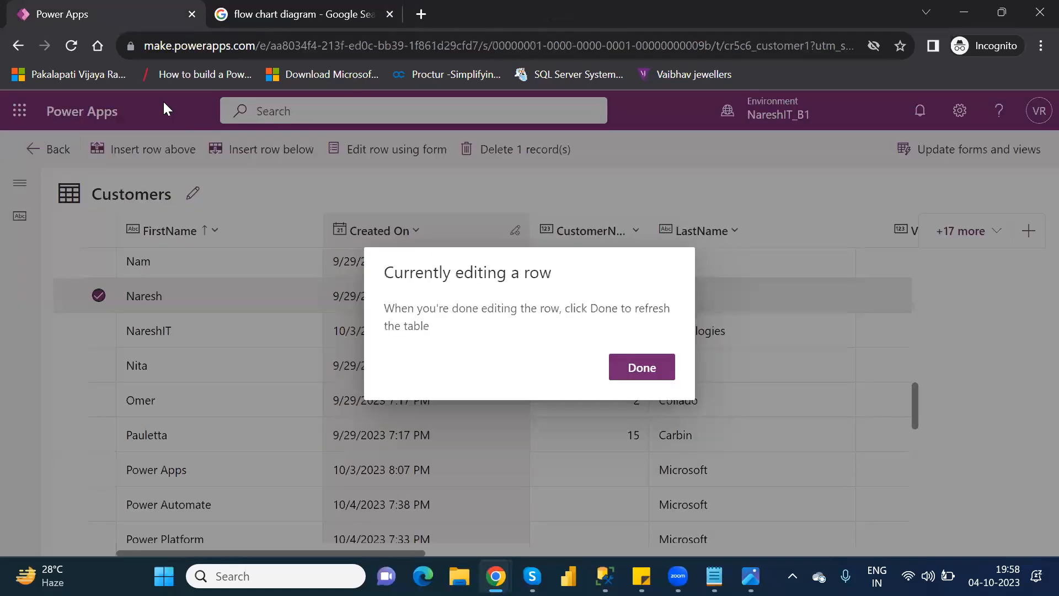
click(643, 365)
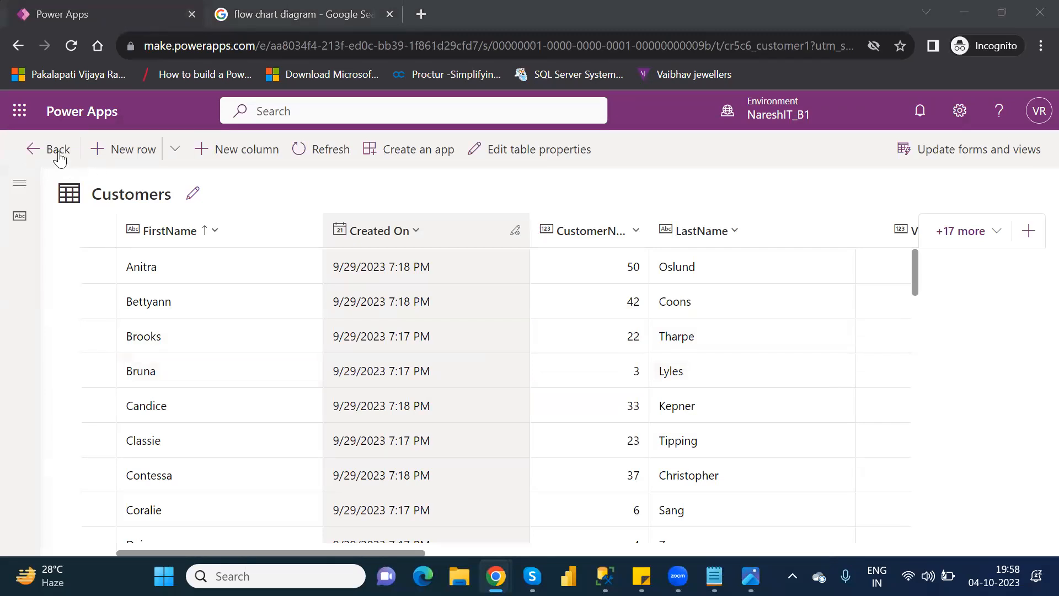
Step: Open the Location and VIP Level Rule from the Customer table's business rules and deactivate it
click(59, 157)
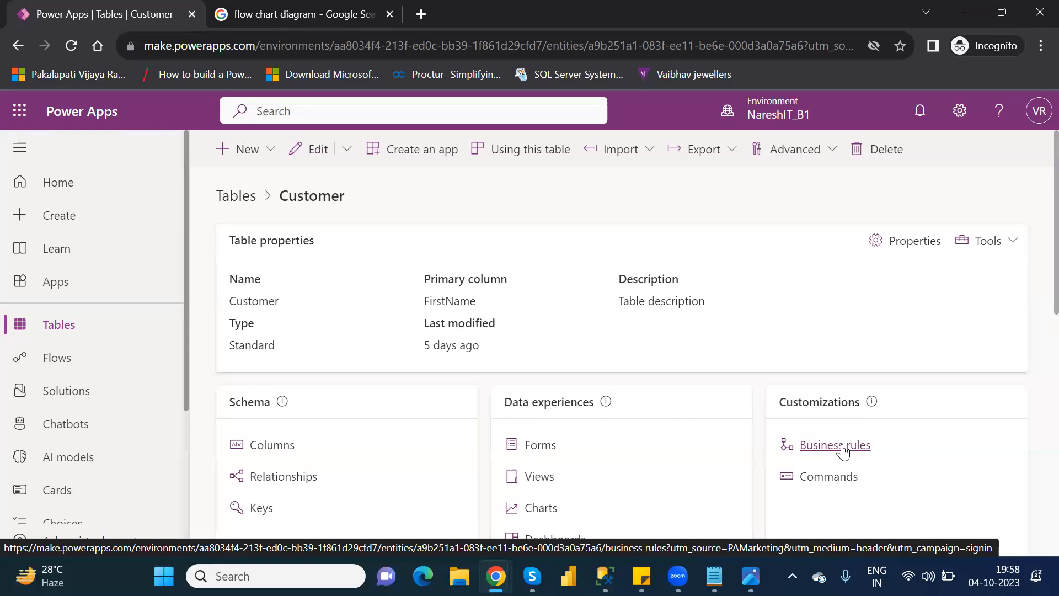
click(842, 449)
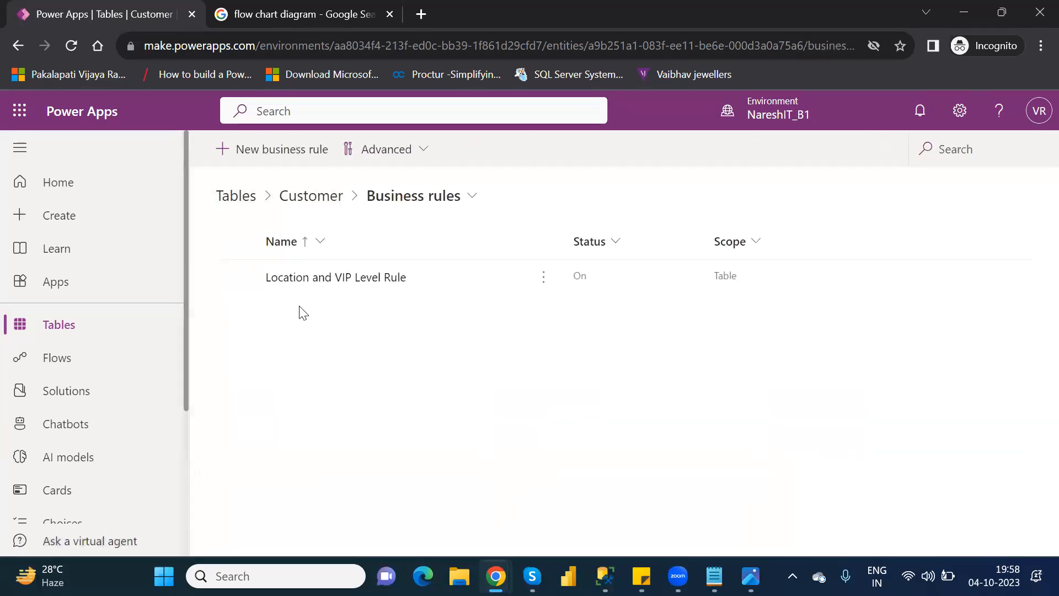
click(303, 281)
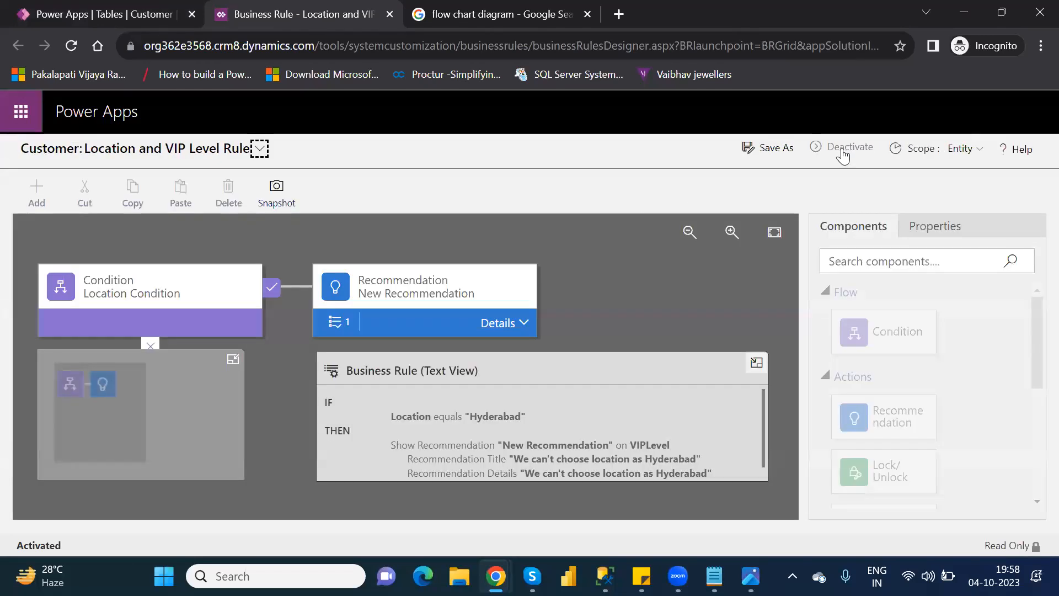
click(844, 148)
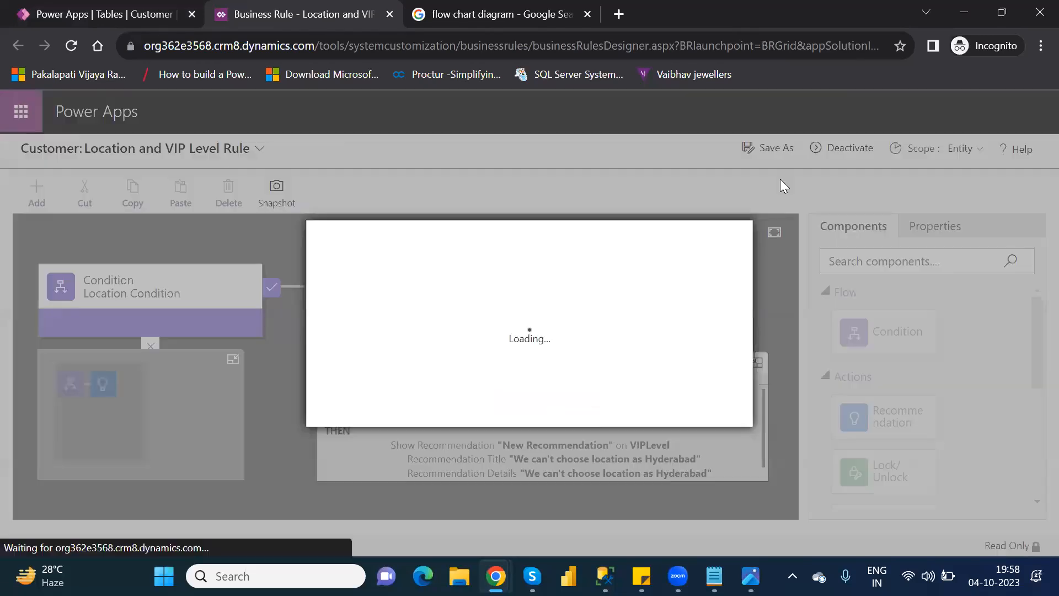
click(606, 418)
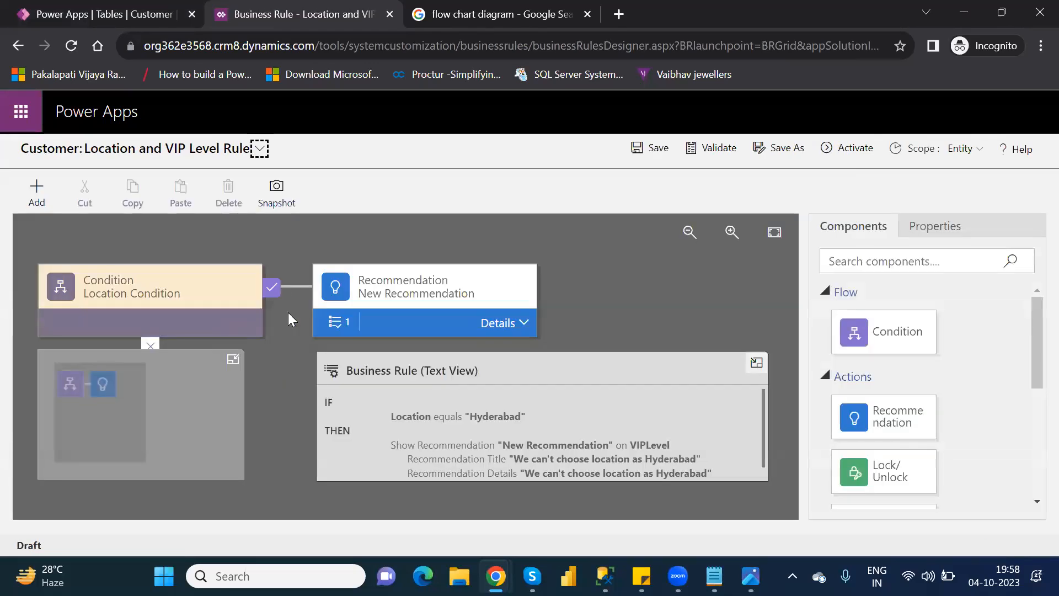
Step: Delete the New Recommendation action from the rule and confirm the deletion
click(440, 290)
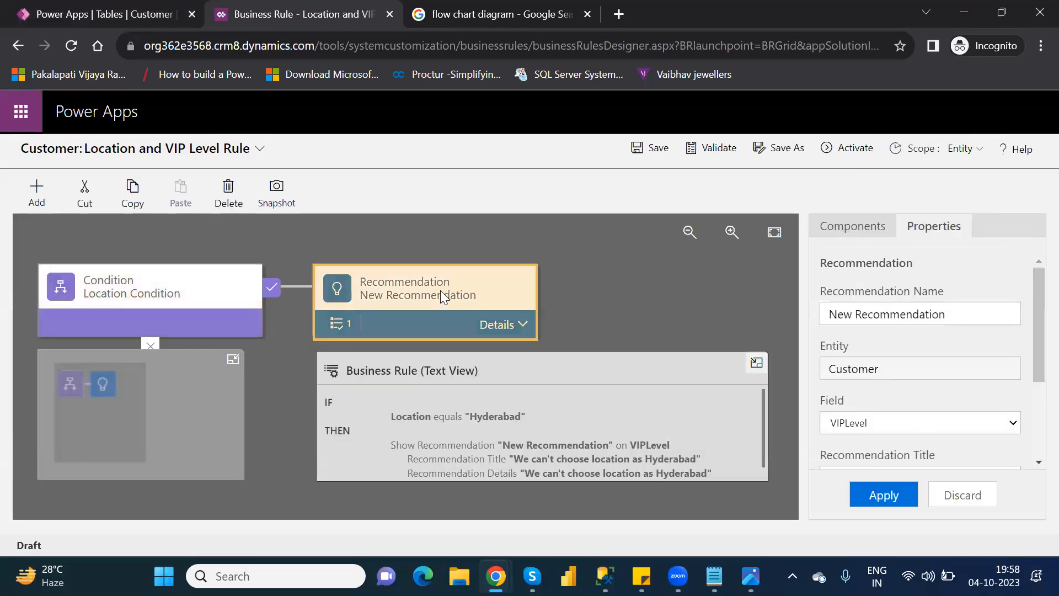
key(Delete)
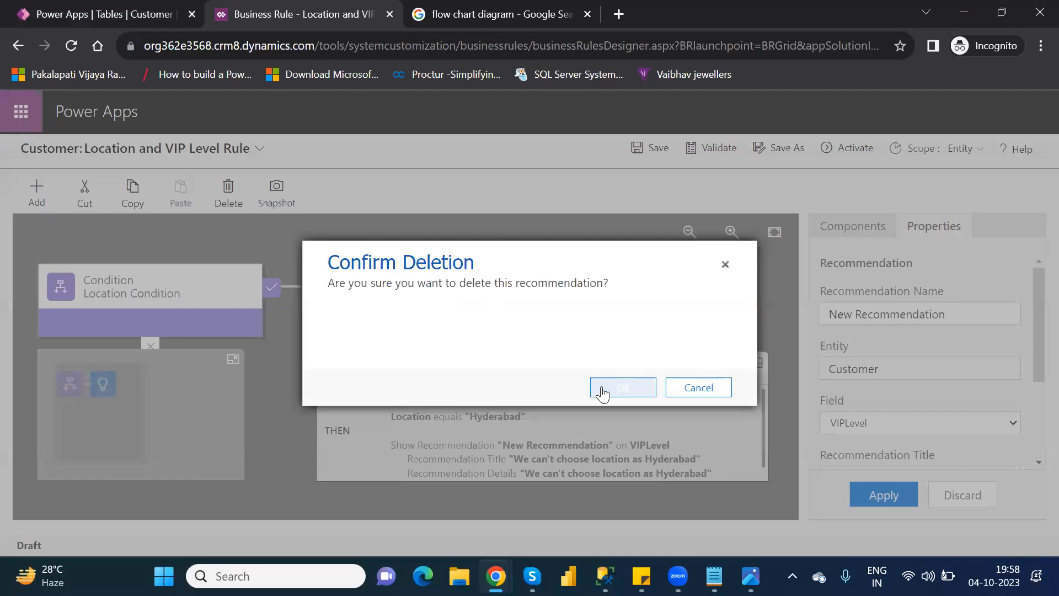
click(603, 391)
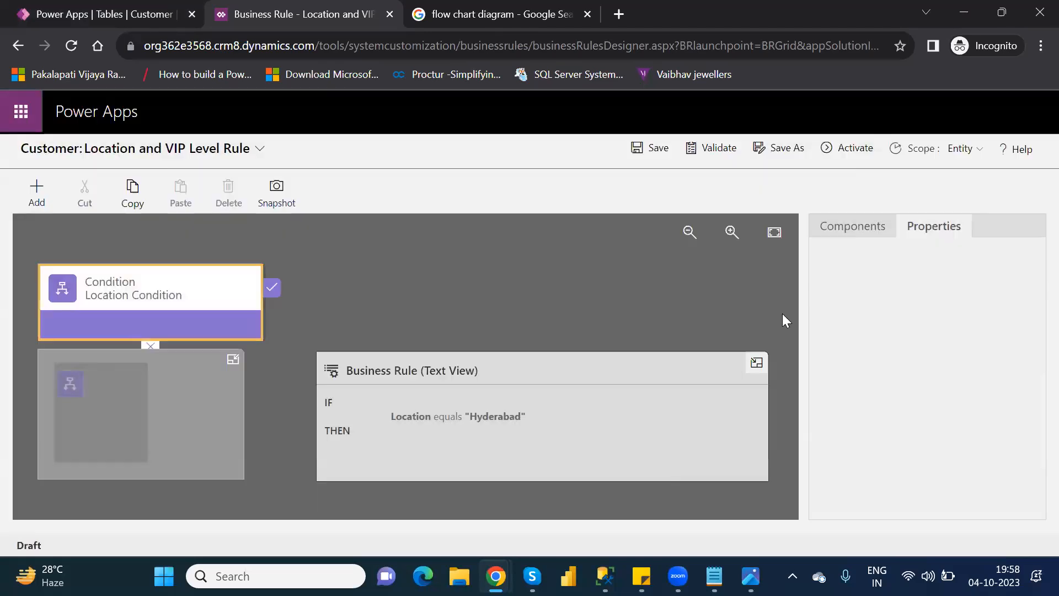
Step: Add a Lock/Unlock action to the true branch of Location Condition, choose VIPLevel as its field, and apply it
click(857, 232)
drag(1033, 370, 1032, 418)
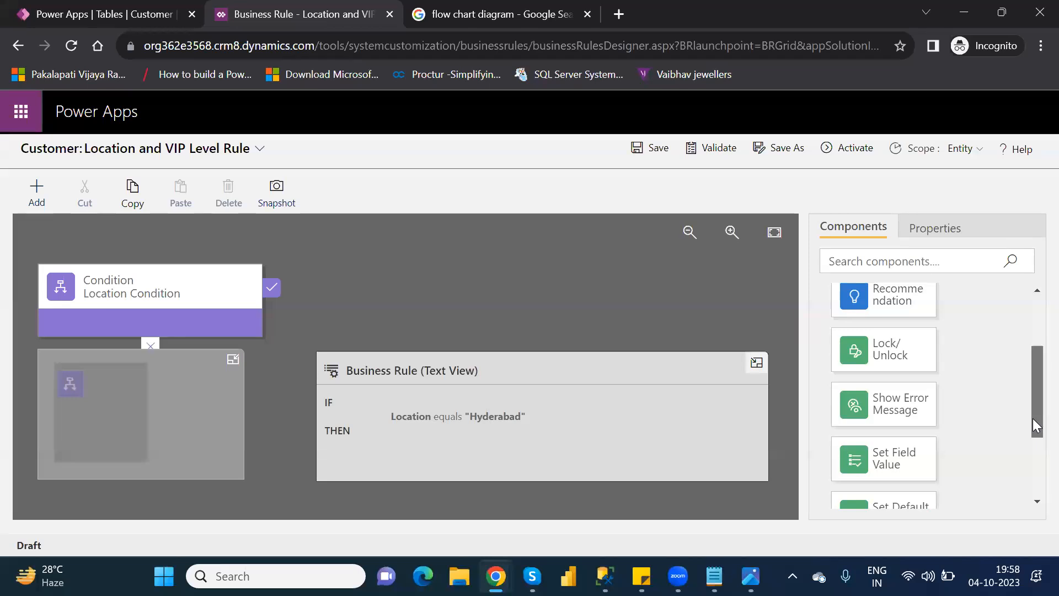
mouse_move(1032, 418)
mouse_down()
mouse_move(1036, 494)
mouse_move(1032, 406)
mouse_up()
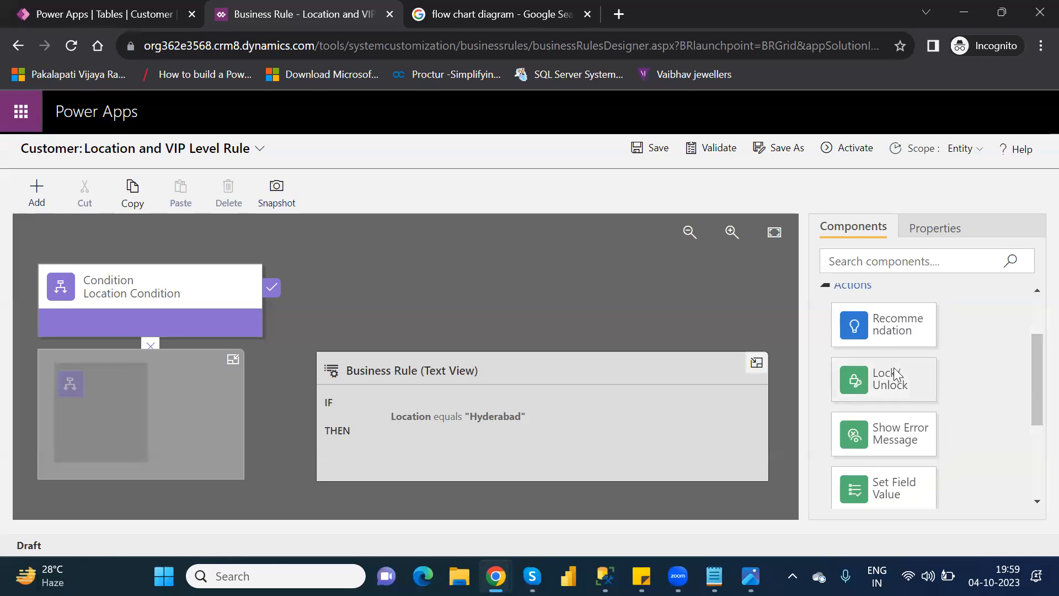
drag(896, 375, 290, 309)
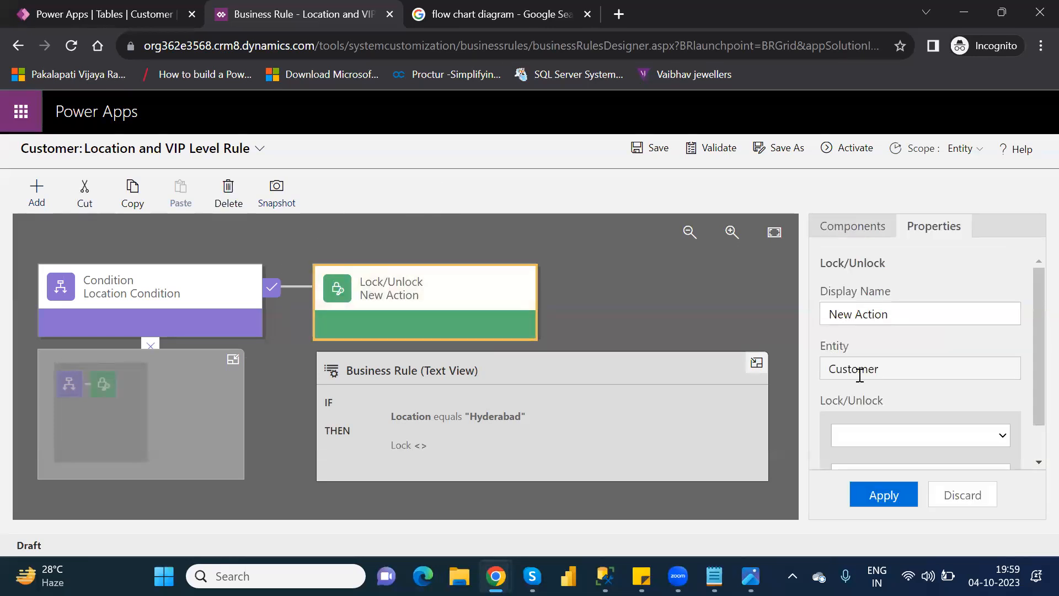
click(974, 437)
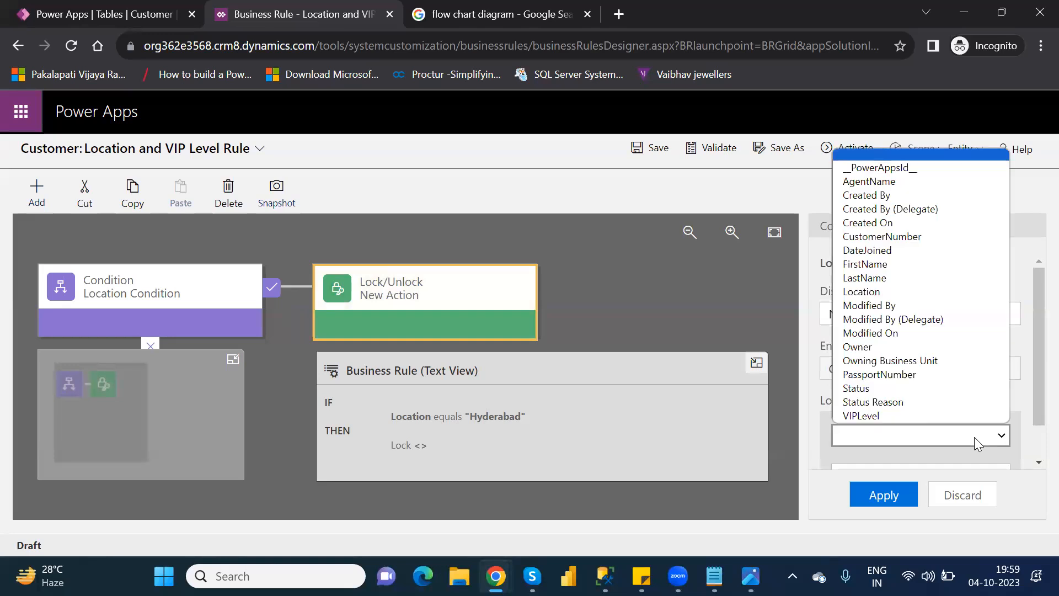
click(916, 416)
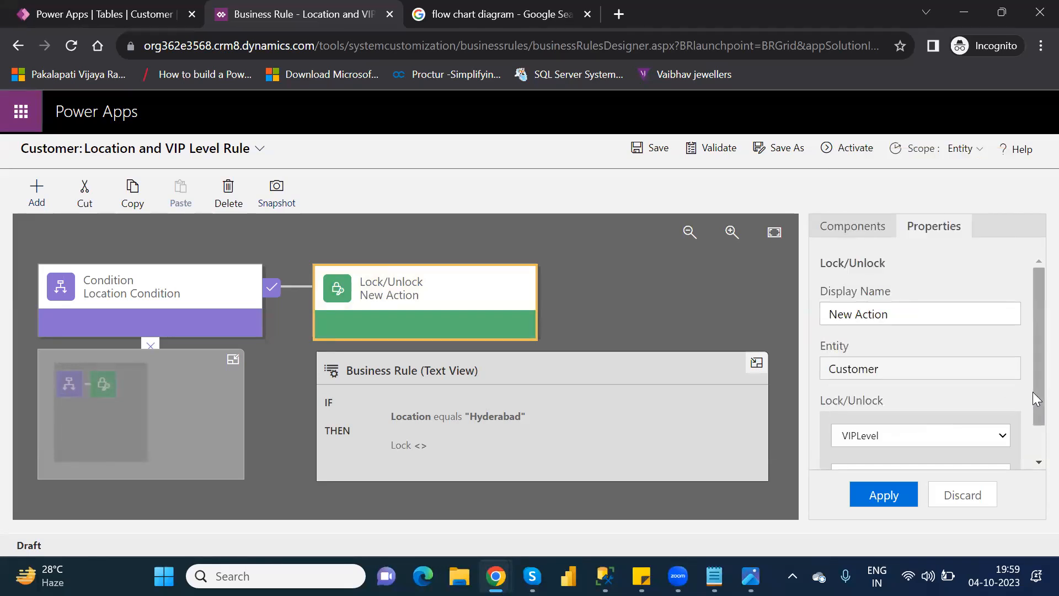
scroll(1032, 392, down, 2)
click(881, 498)
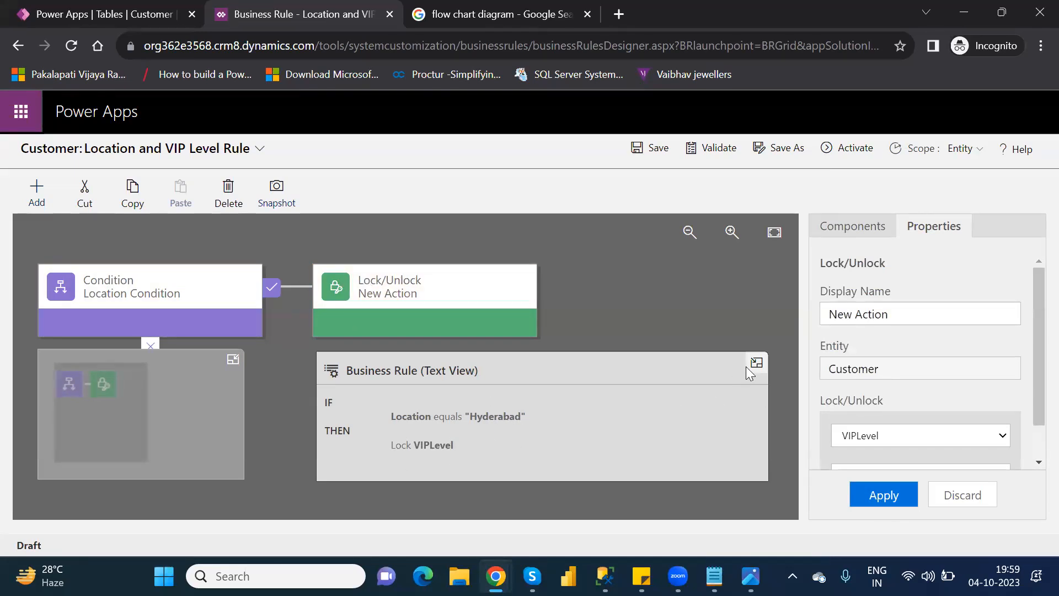
Step: Add a new condition to the false branch of Location Condition, collapsing the minimap and the text view to clear the canvas
click(232, 360)
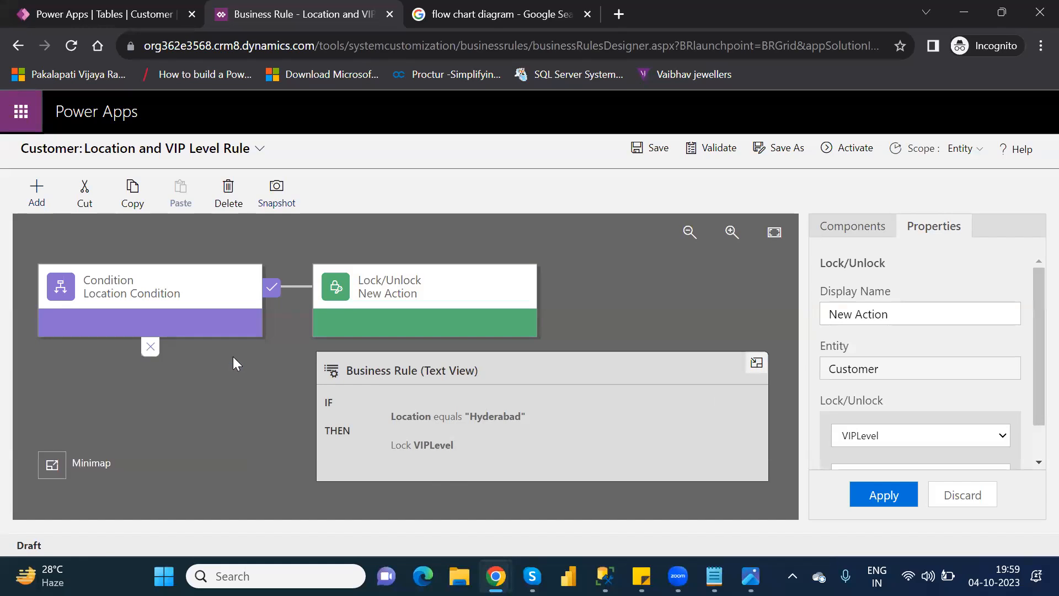
click(859, 231)
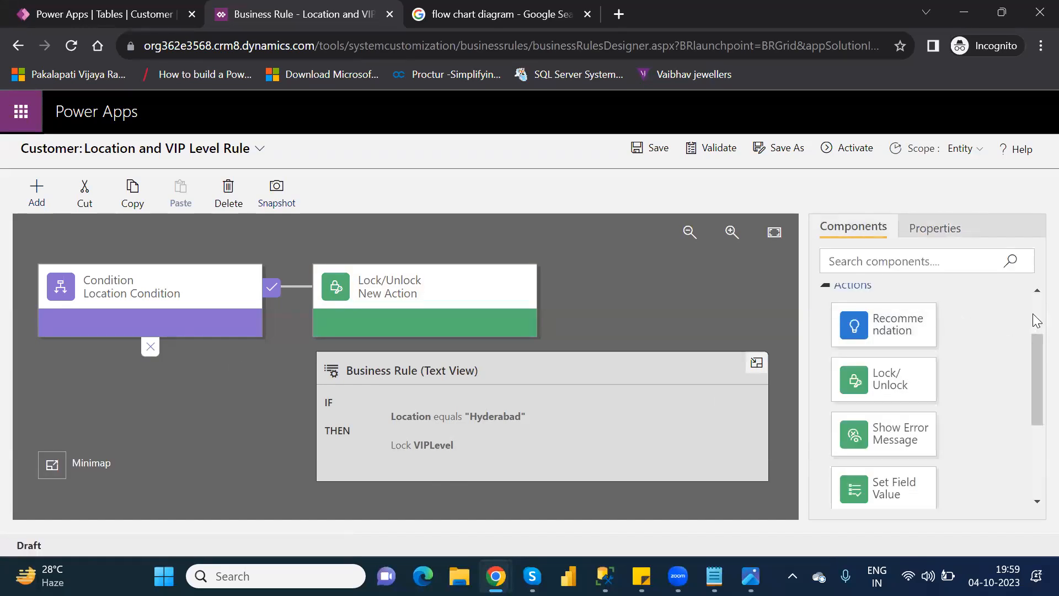
scroll(1037, 319, up, 2)
drag(904, 331, 127, 371)
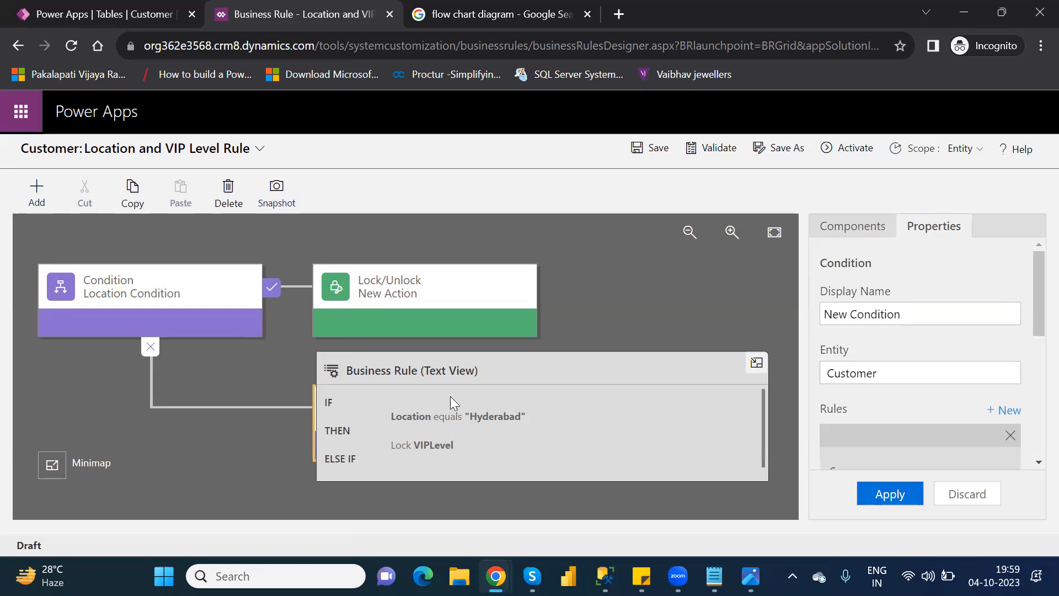
click(756, 363)
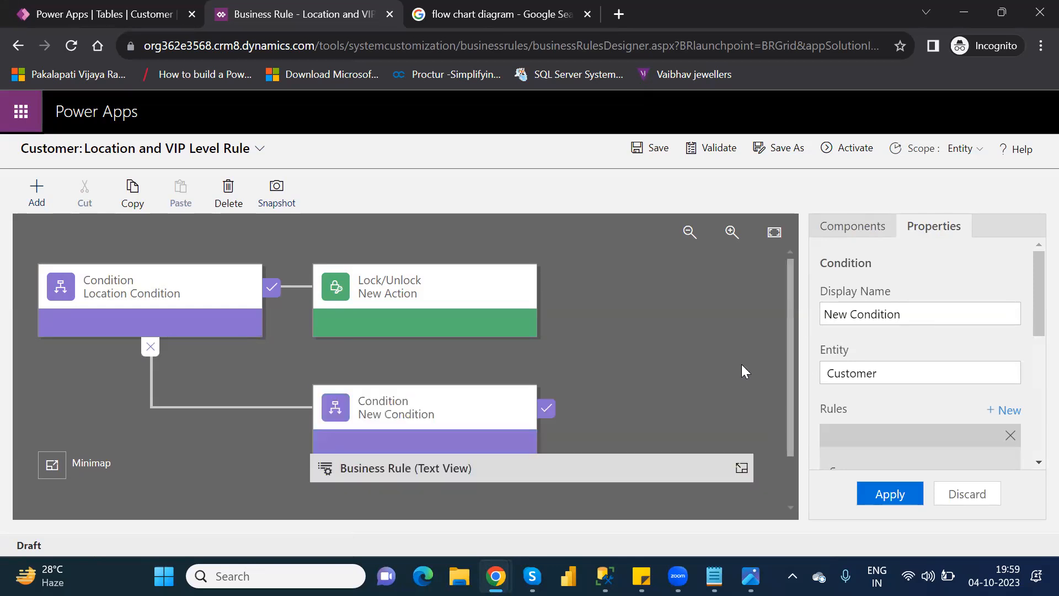
click(456, 399)
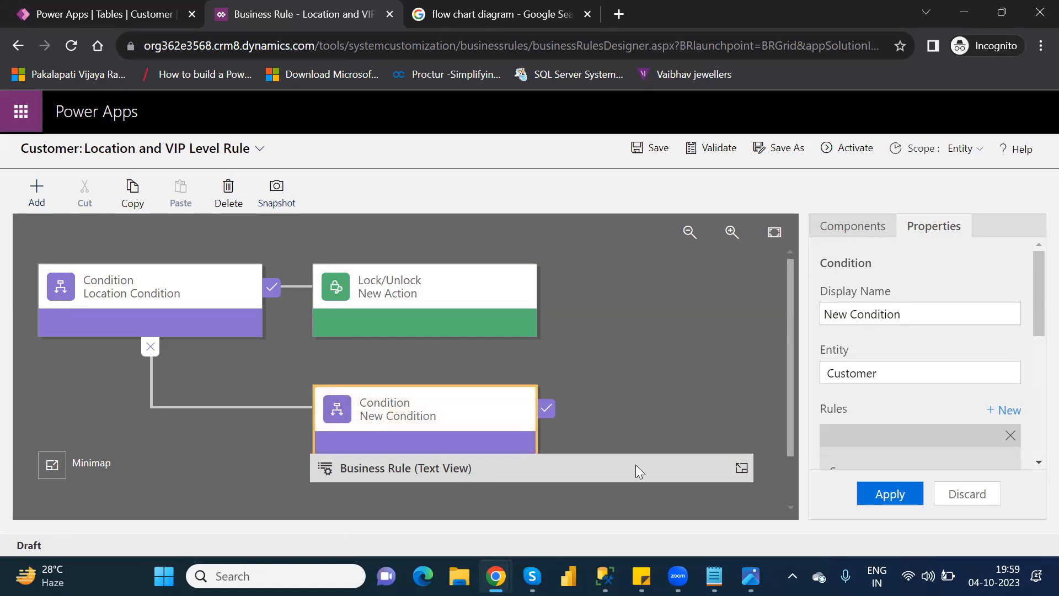
Step: Choose AgentName as the field of the new condition's rule, keeping Entity as the source
drag(1035, 325, 1036, 402)
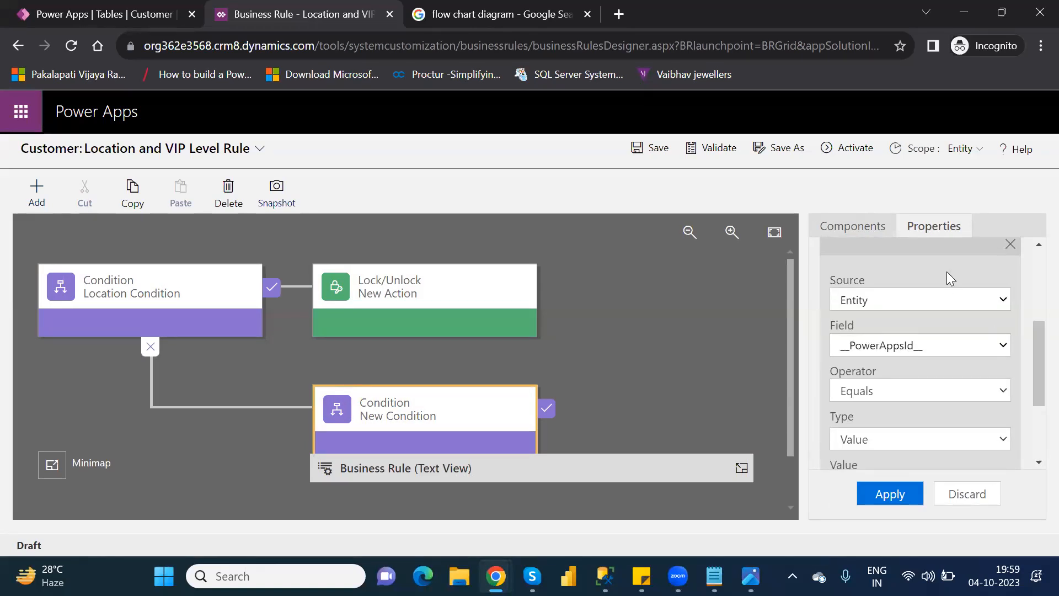
click(924, 298)
click(924, 298)
click(938, 349)
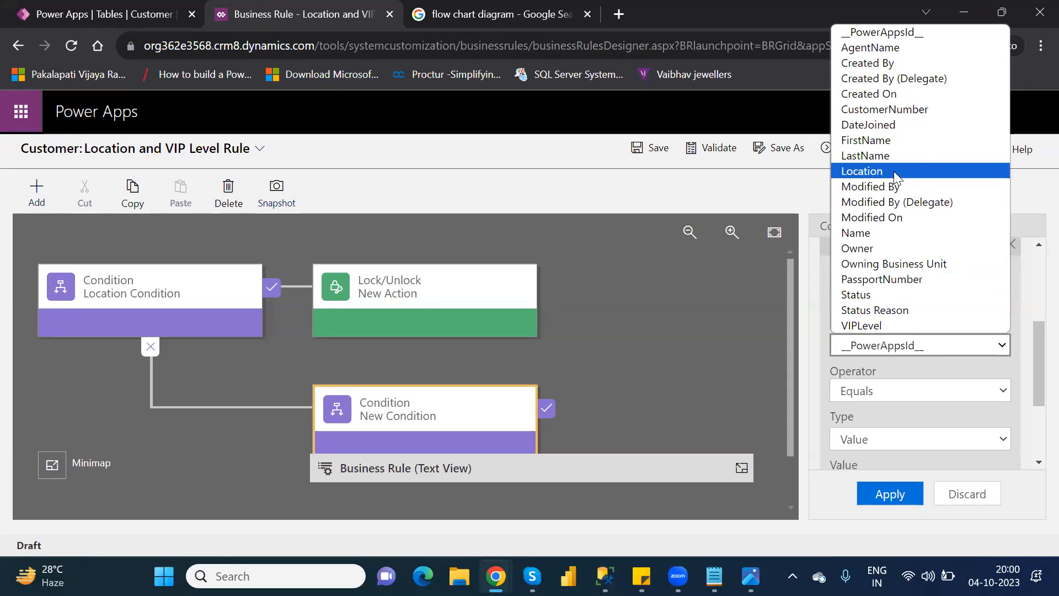
click(892, 48)
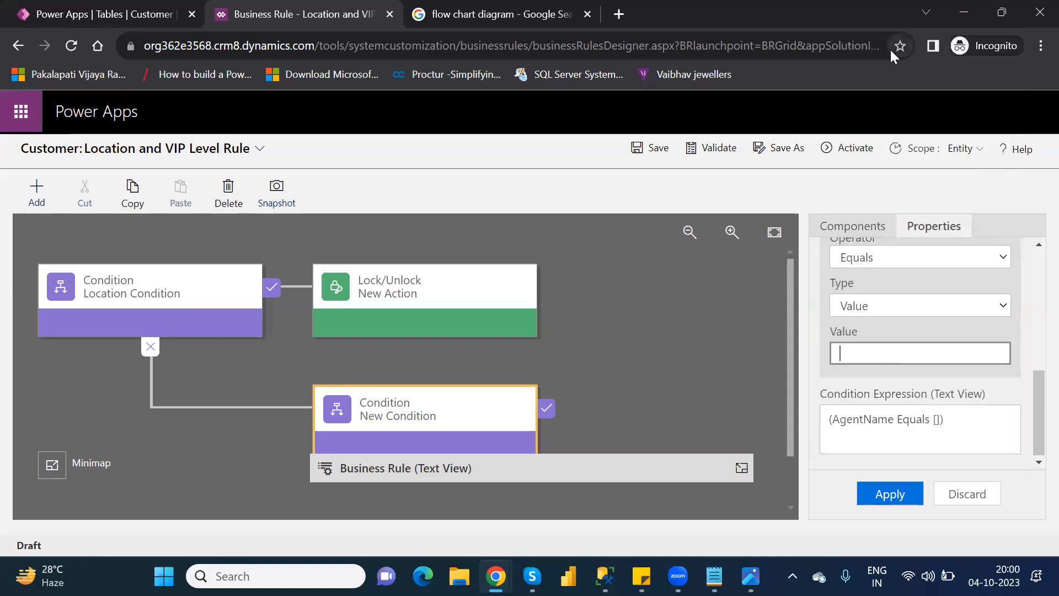
Step: Set the new condition's comparison value to NareshIT, apply it, and check the ELSE IF clause in the rule's text view
click(859, 358)
drag(1033, 395, 1032, 340)
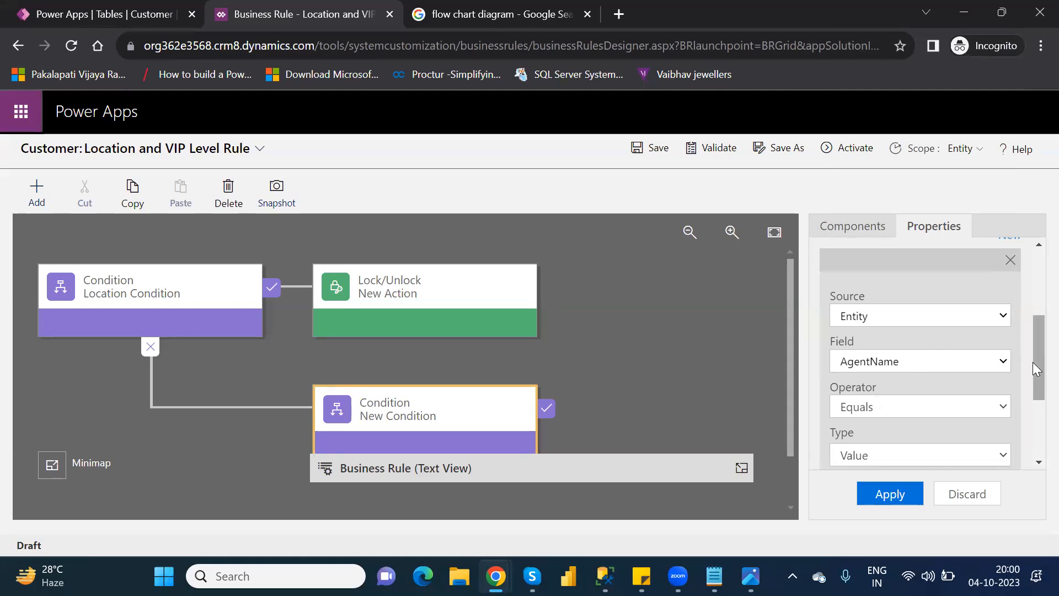
drag(1032, 362, 1032, 420)
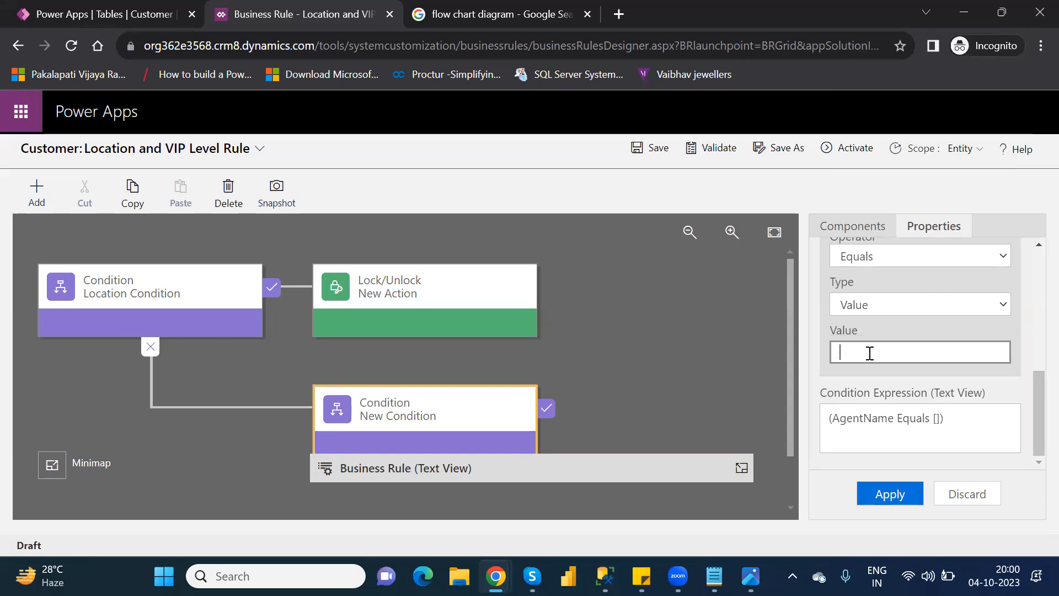
text(Naresh)
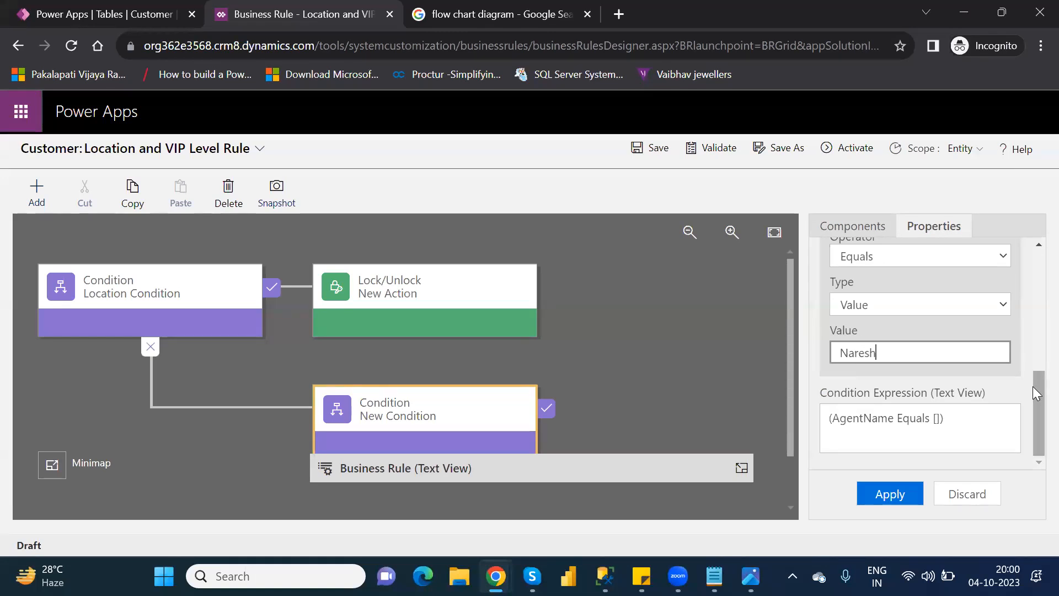
mouse_move(1033, 392)
mouse_down()
mouse_move(1032, 340)
mouse_move(1032, 385)
mouse_up()
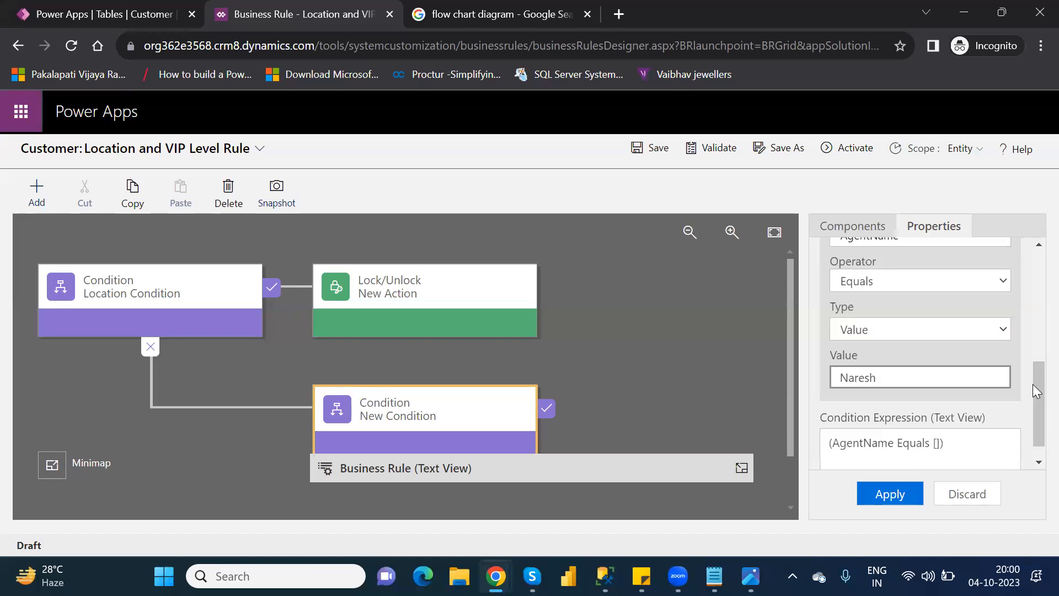
text(IT)
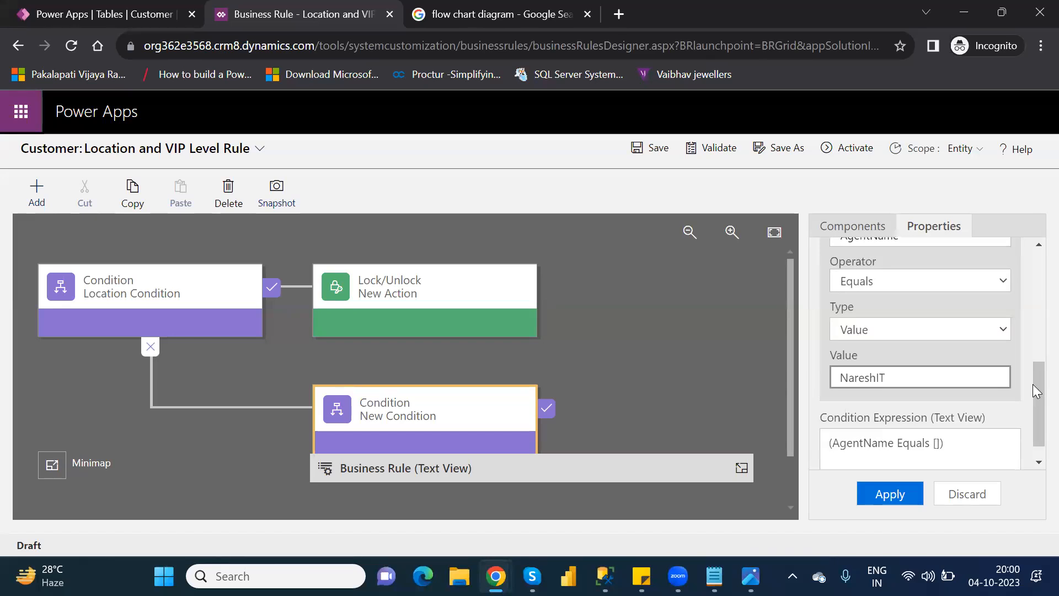
click(894, 498)
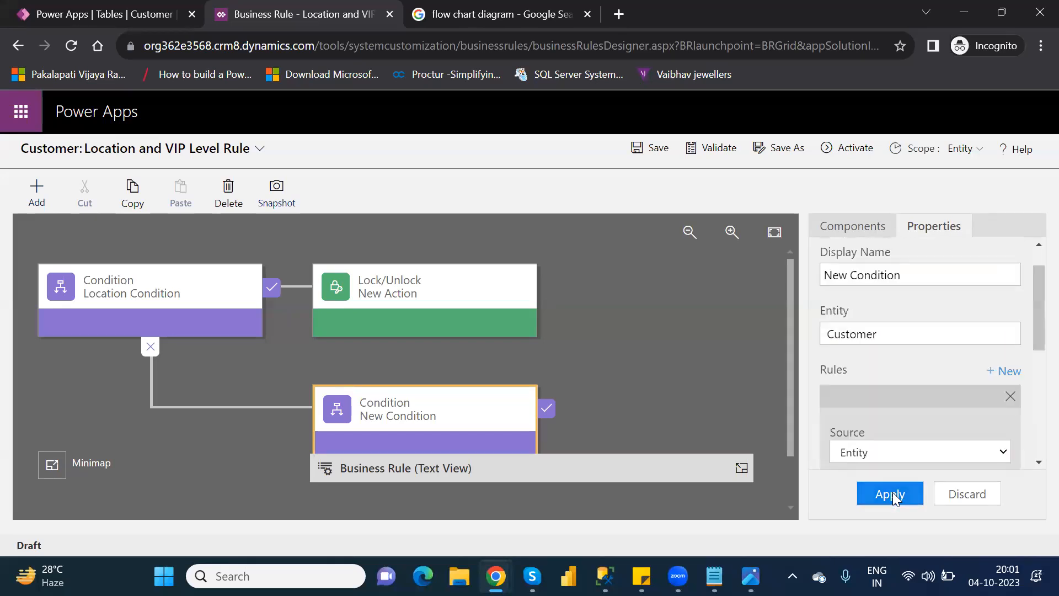
click(686, 460)
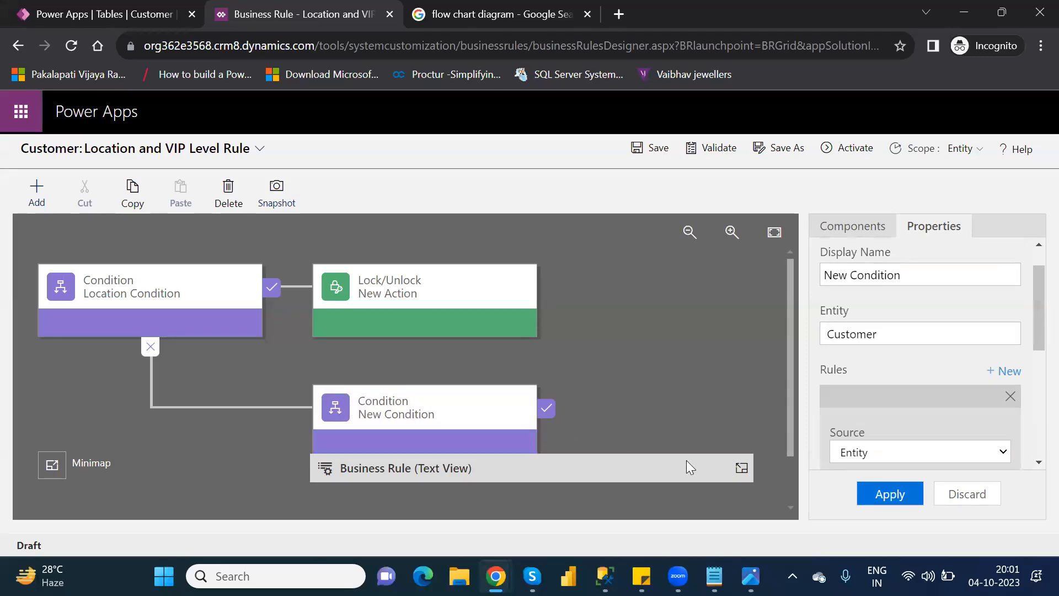
click(741, 468)
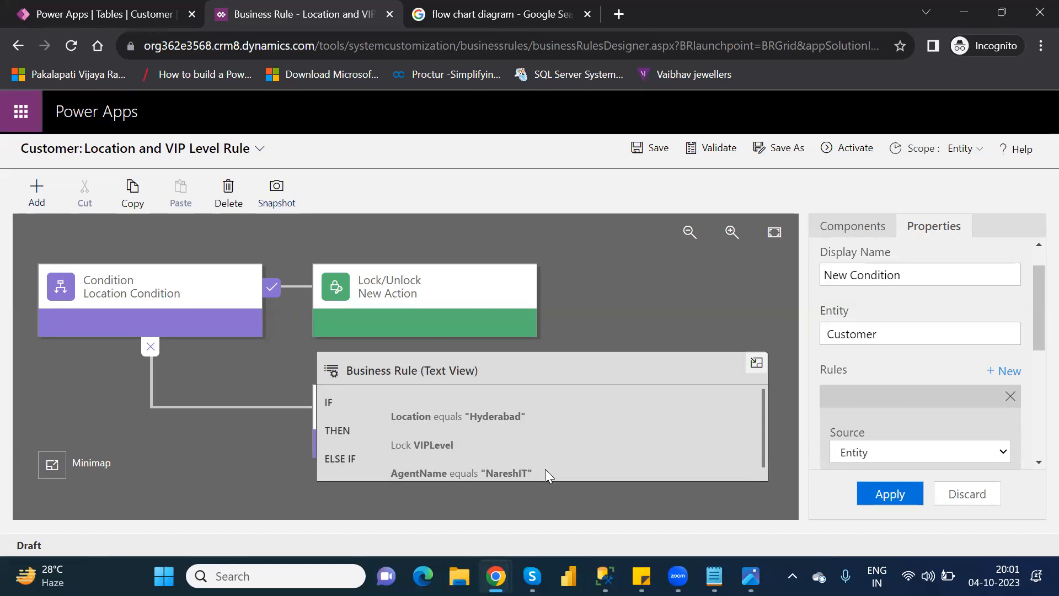
click(755, 363)
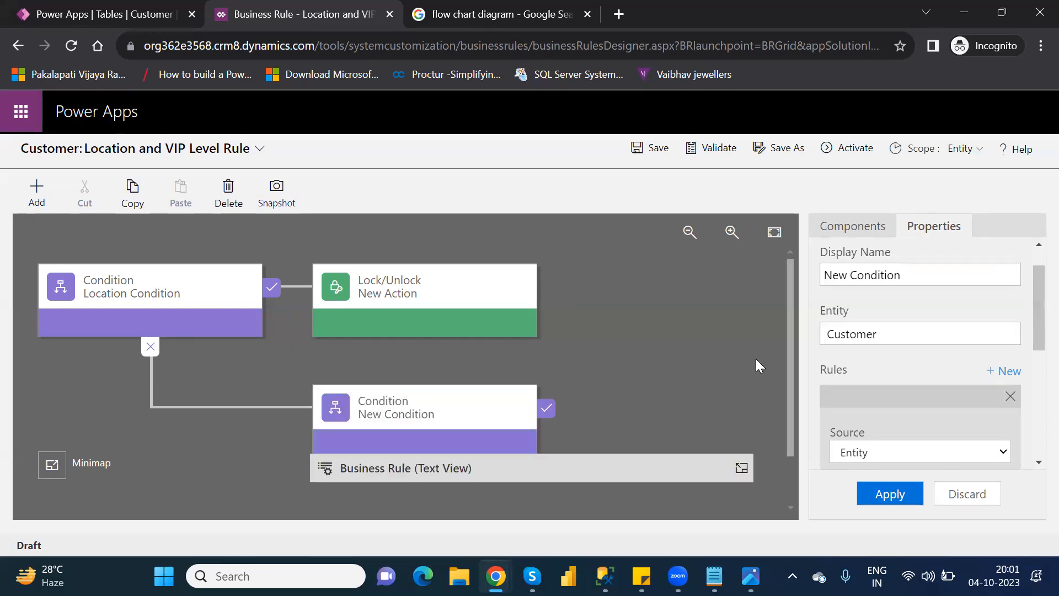
Step: Add a Set Visibility action to the true branch of the new AgentName condition
click(819, 230)
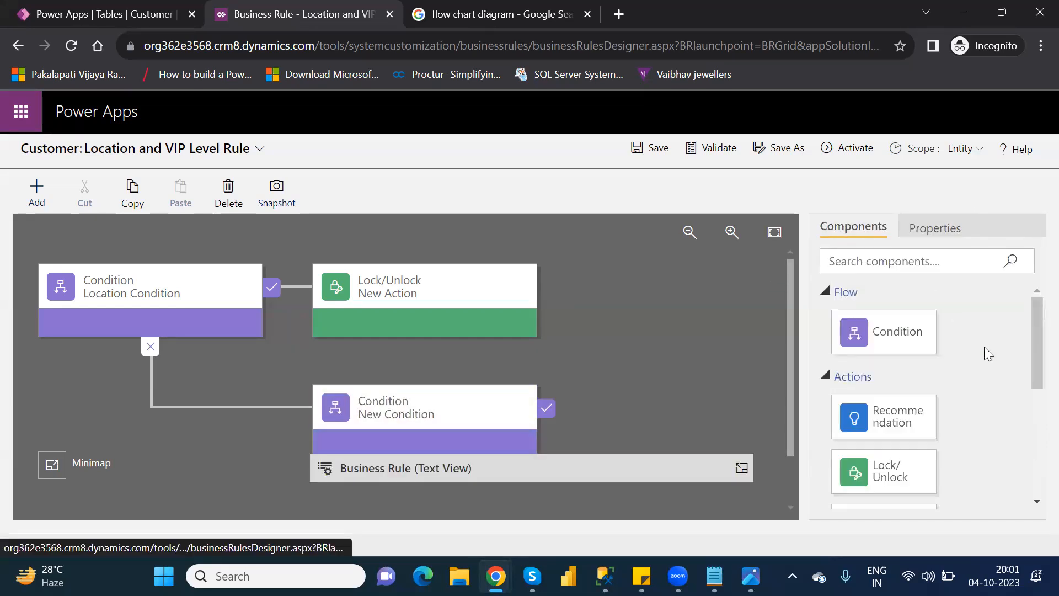
drag(1032, 362, 1036, 519)
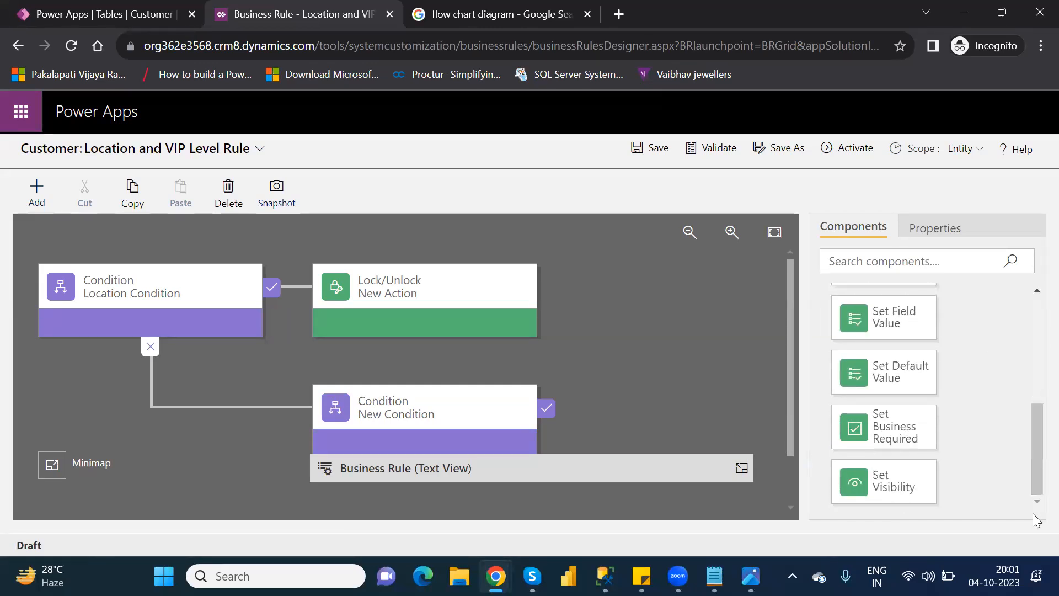
drag(900, 481, 561, 395)
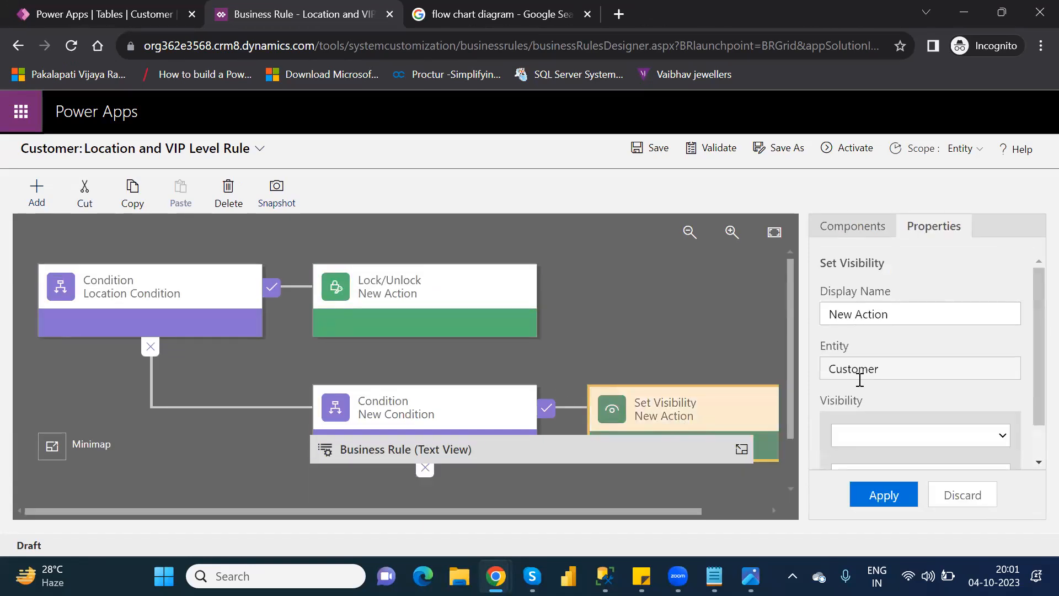
click(1000, 435)
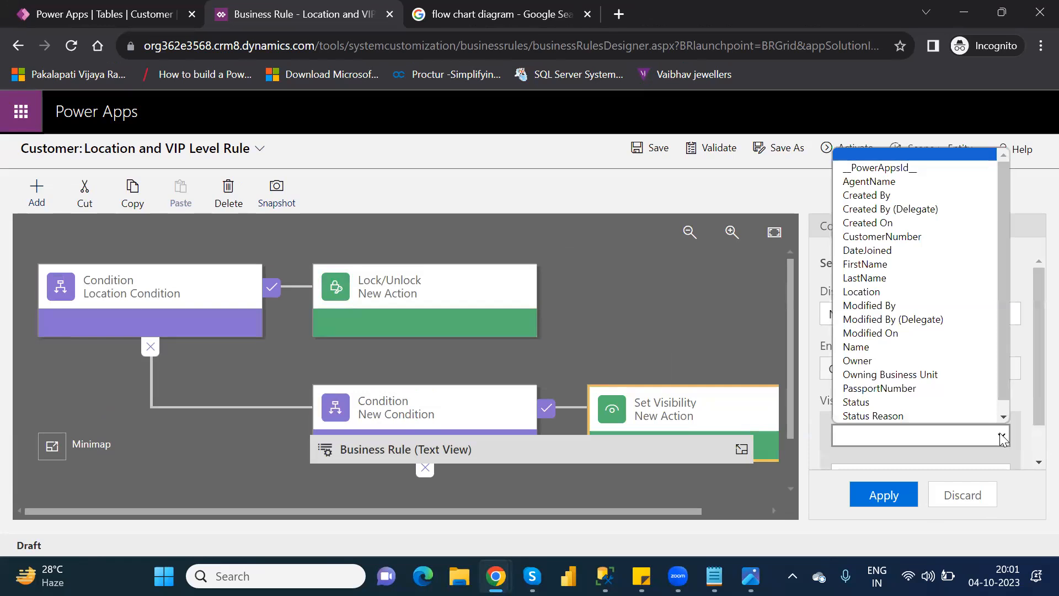
scroll(927, 414, down, 1)
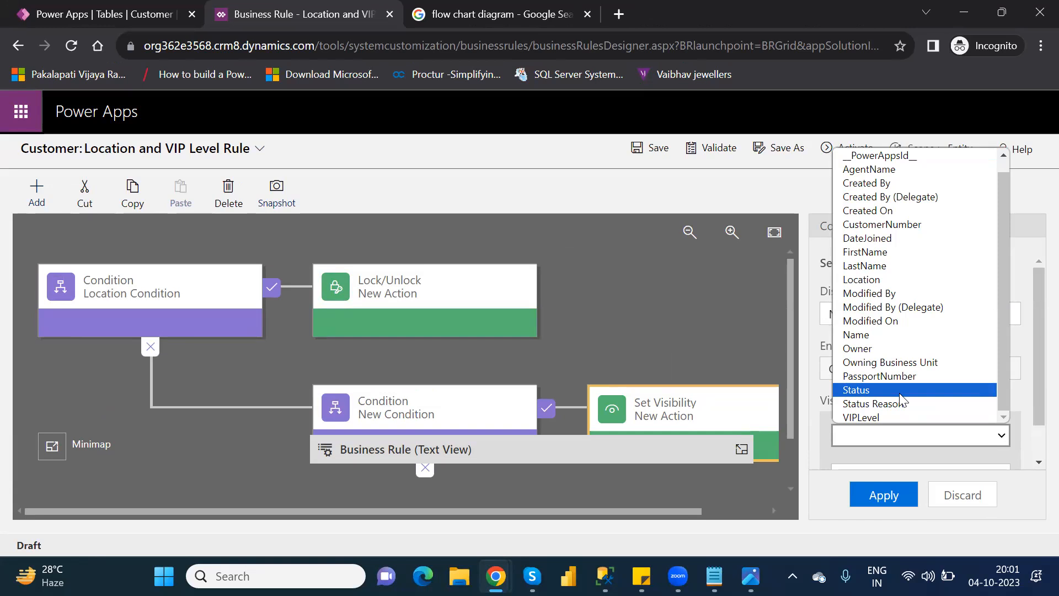
click(898, 393)
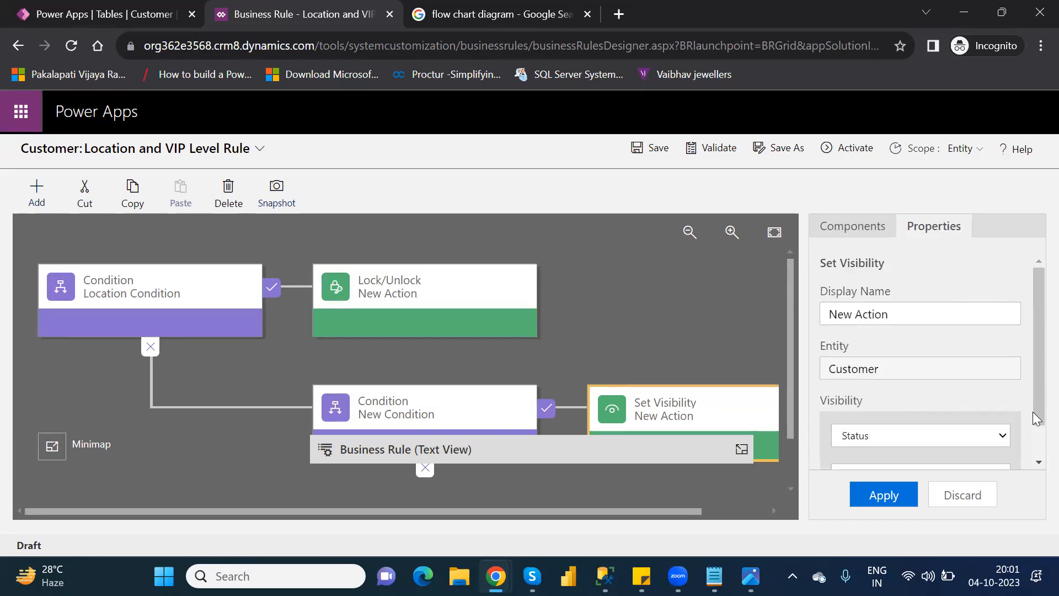
scroll(1032, 441, down, 2)
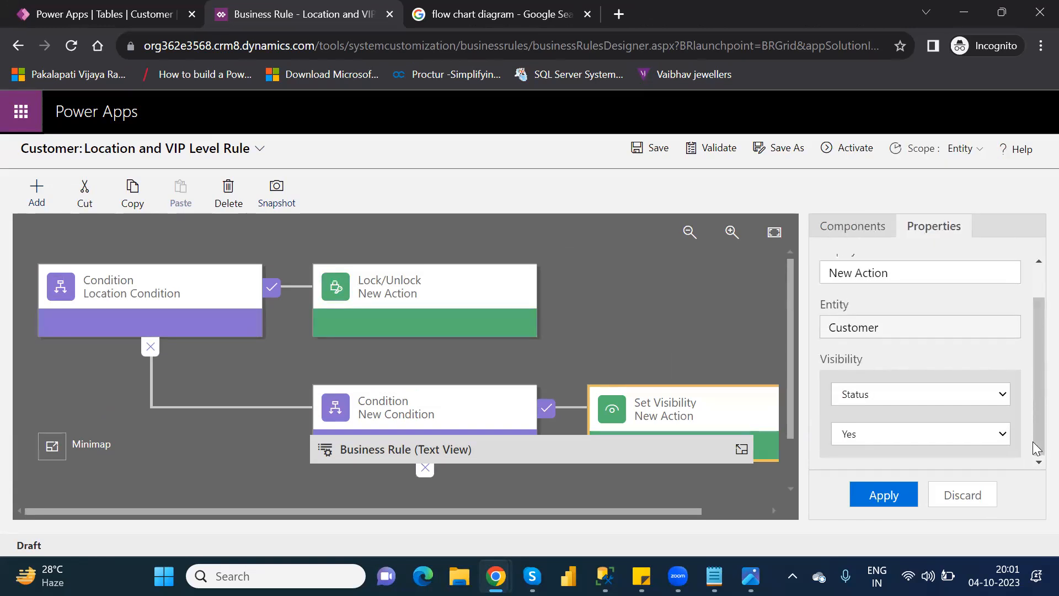
click(879, 435)
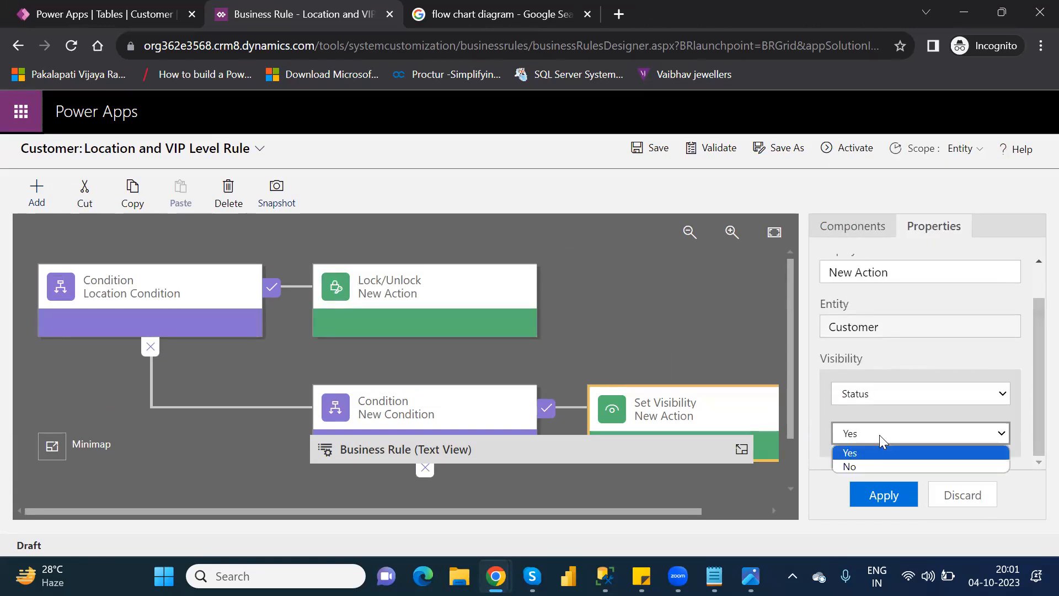
click(877, 467)
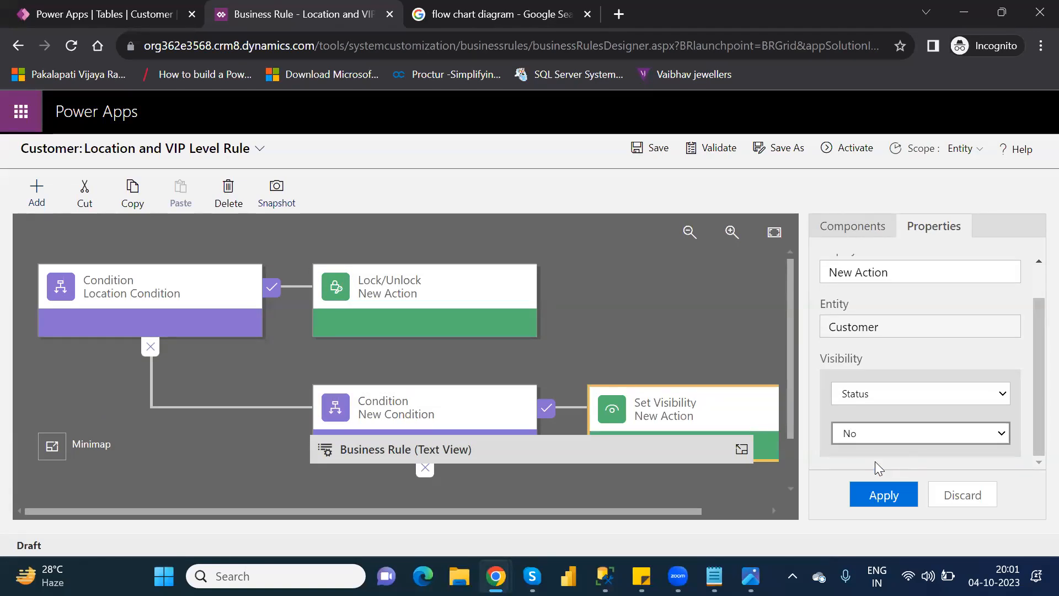
Step: Set the visibility action's field to PassportNumber with visibility No, apply it, and check the clause in the rule's text view
click(902, 388)
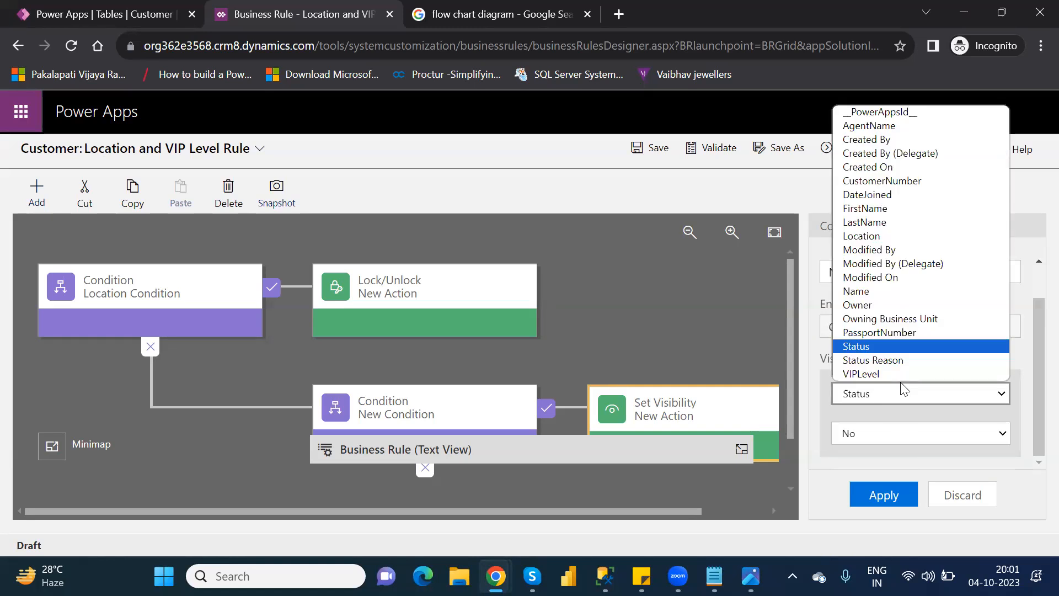
click(886, 328)
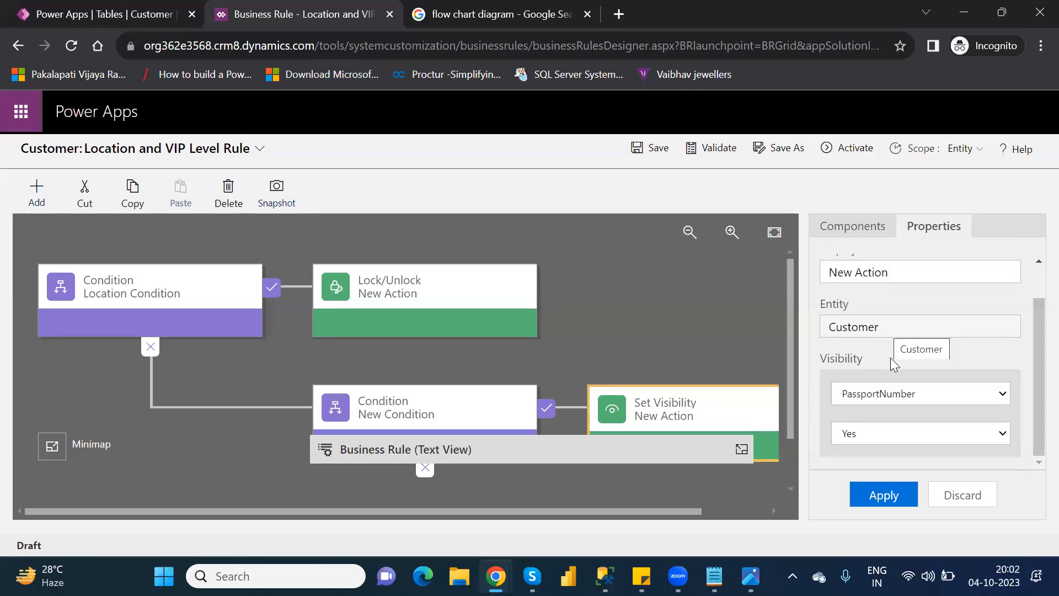
click(926, 437)
click(888, 466)
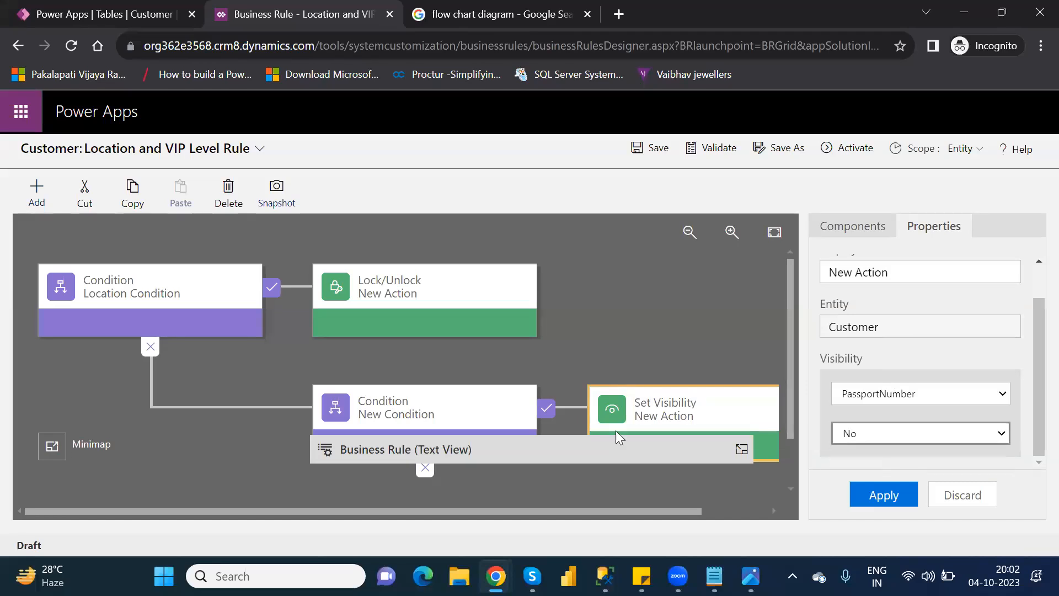
click(894, 496)
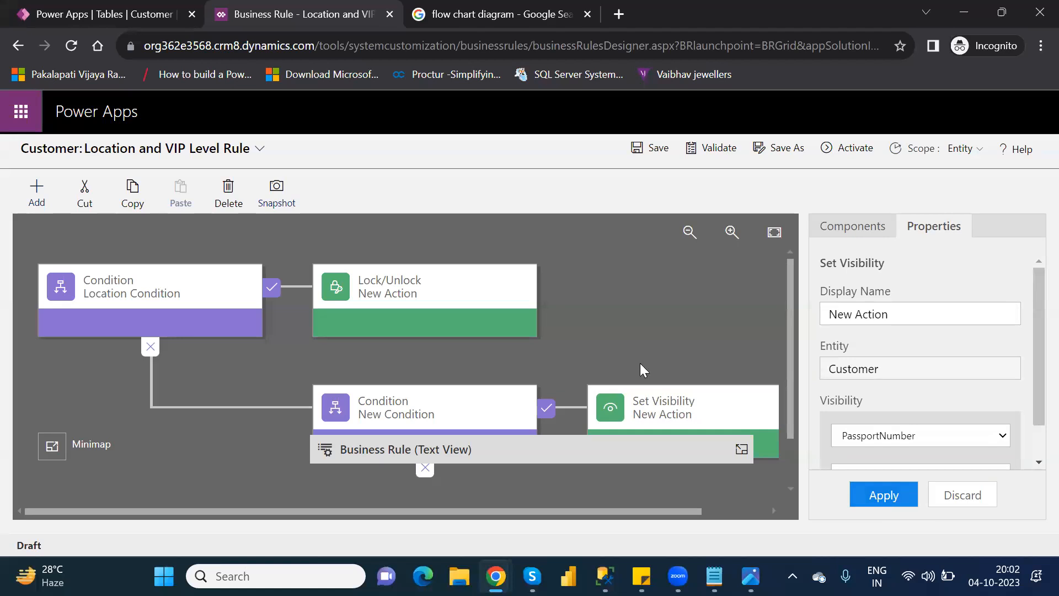
click(740, 449)
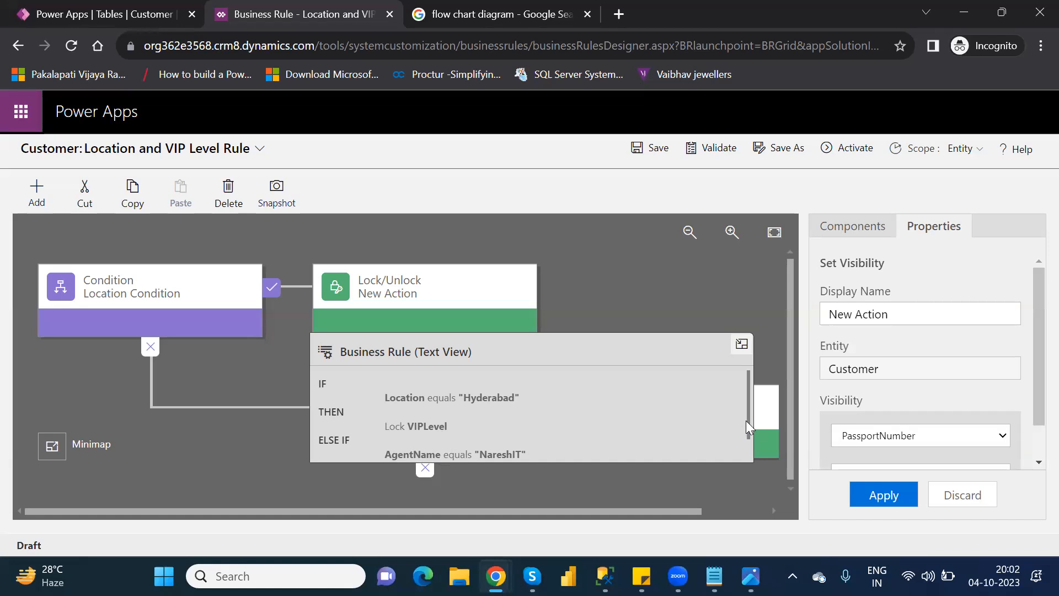
drag(745, 420, 754, 461)
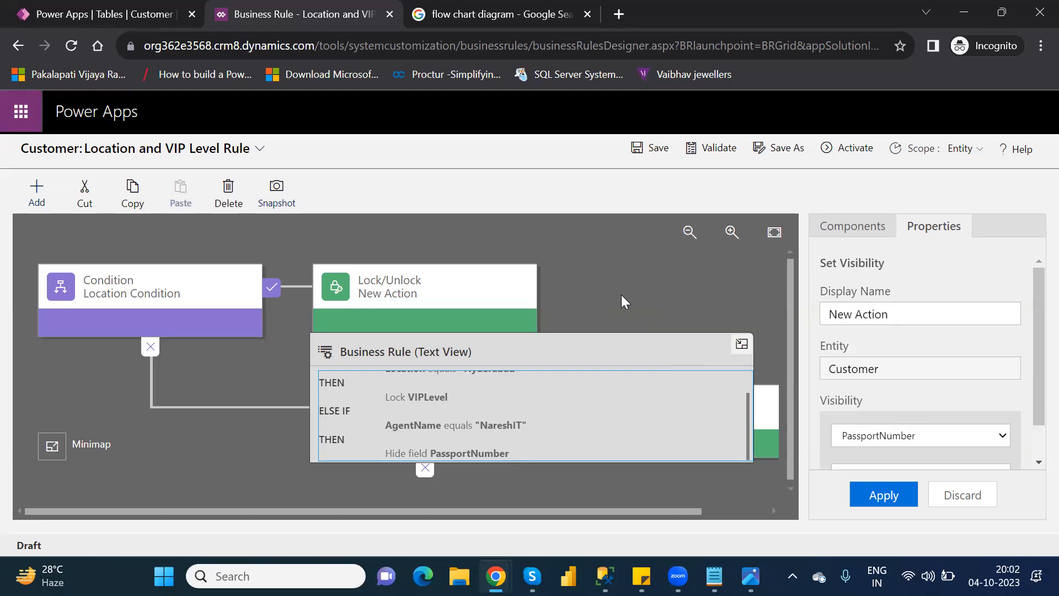
Step: Validate and activate the Location and VIP Level Rule, confirming the activation
click(719, 150)
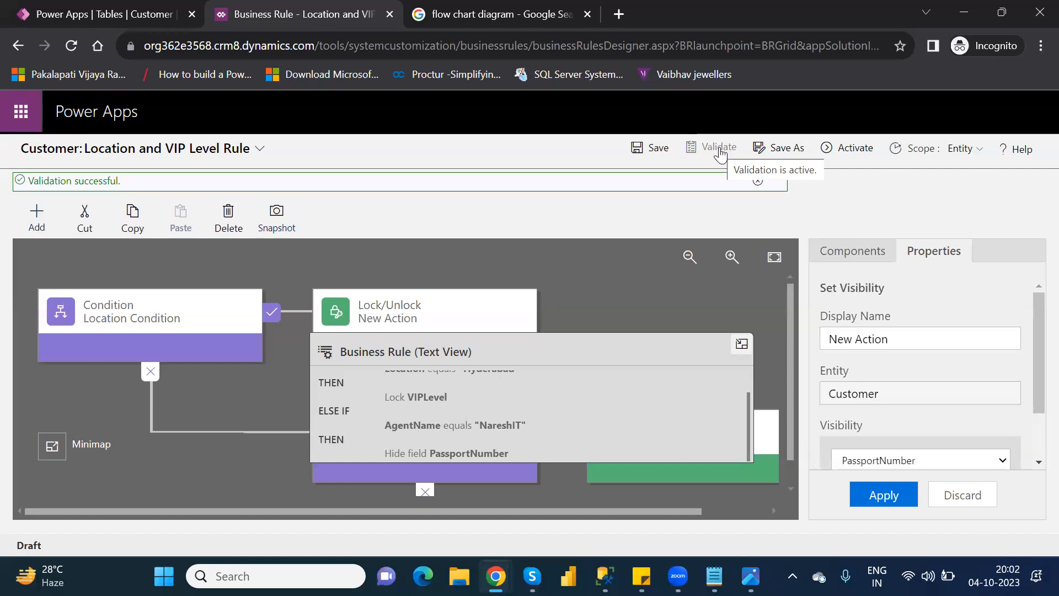
click(846, 149)
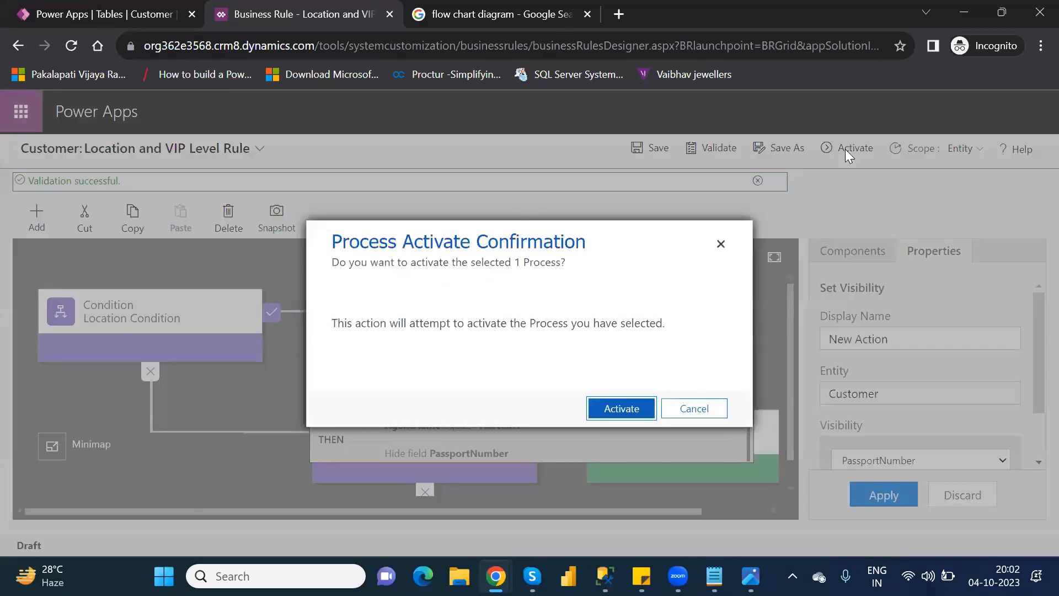
click(609, 409)
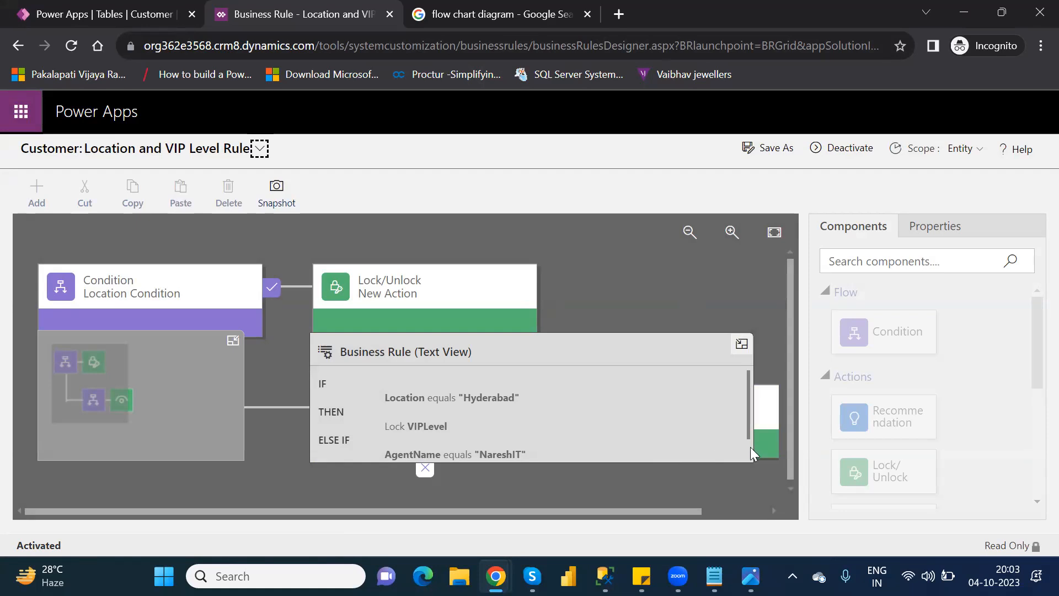
scroll(751, 450, down, 1)
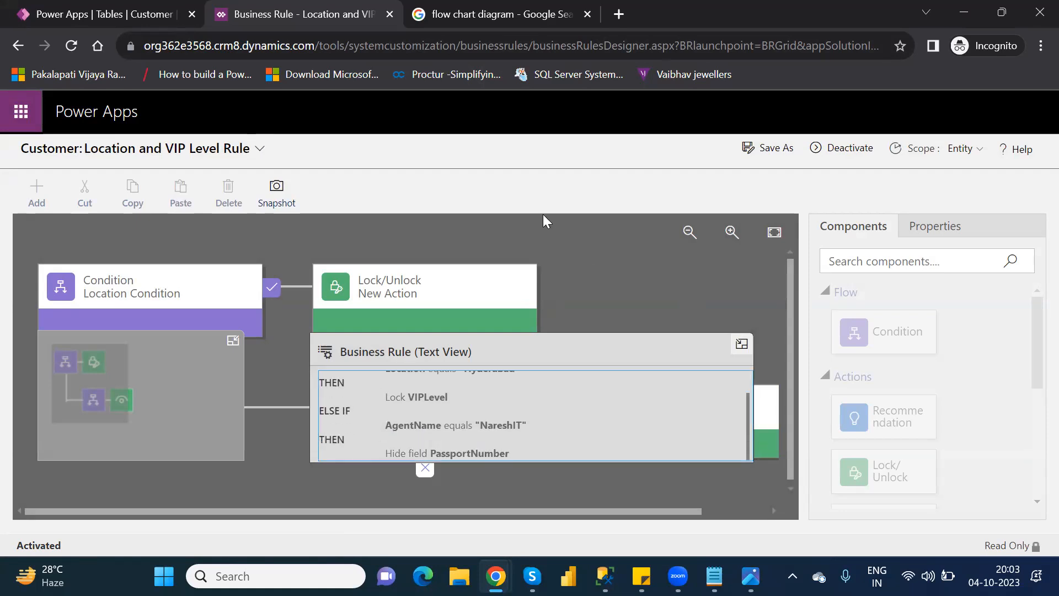
Step: Close the rule designer, finish the rule editing session, and open the Customer table's full data grid
click(390, 15)
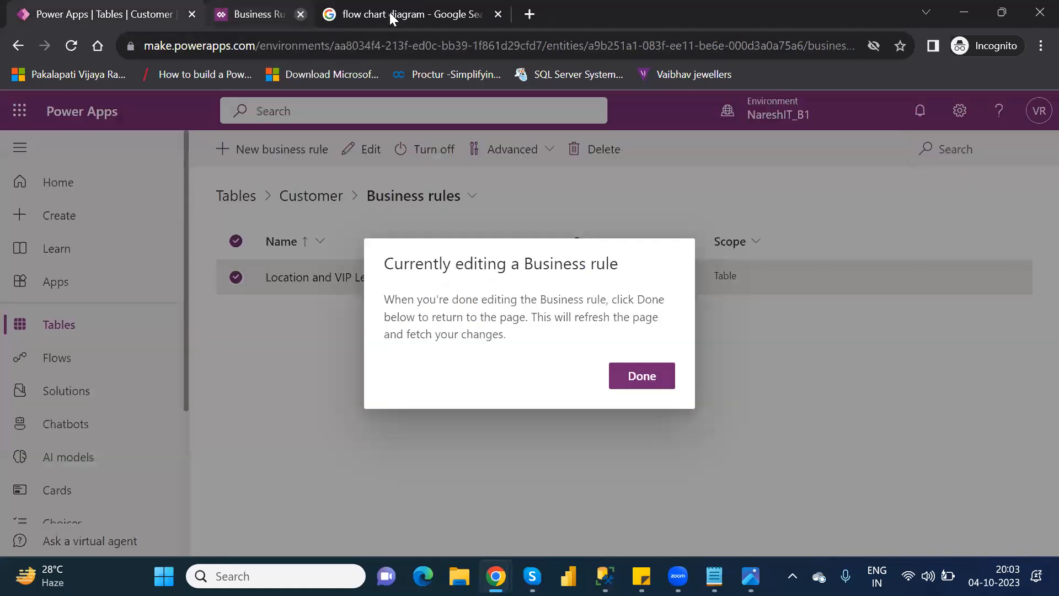
click(634, 380)
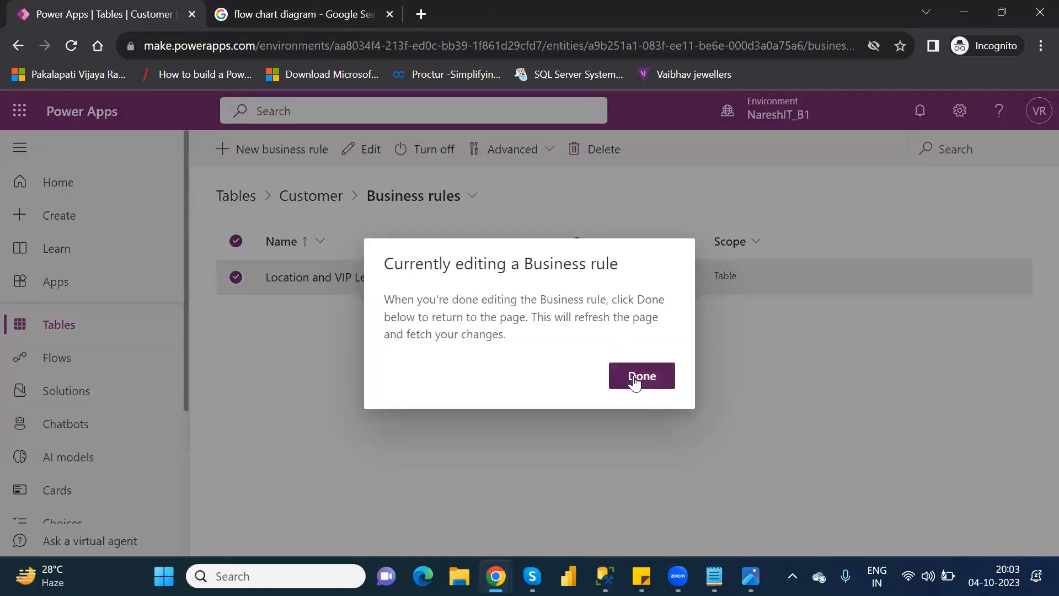
click(304, 200)
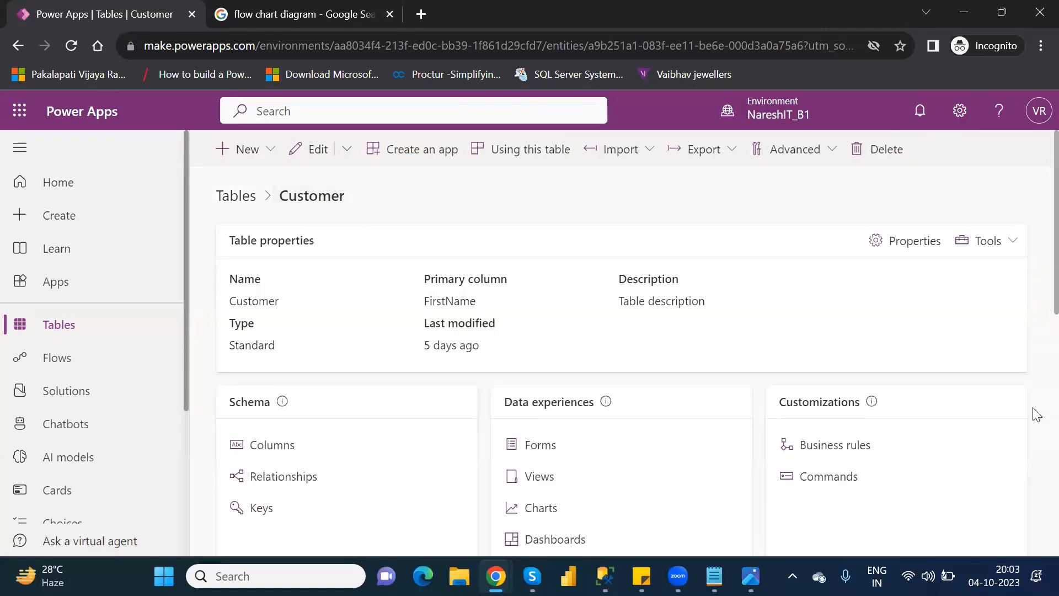
scroll(1036, 414, down, 5)
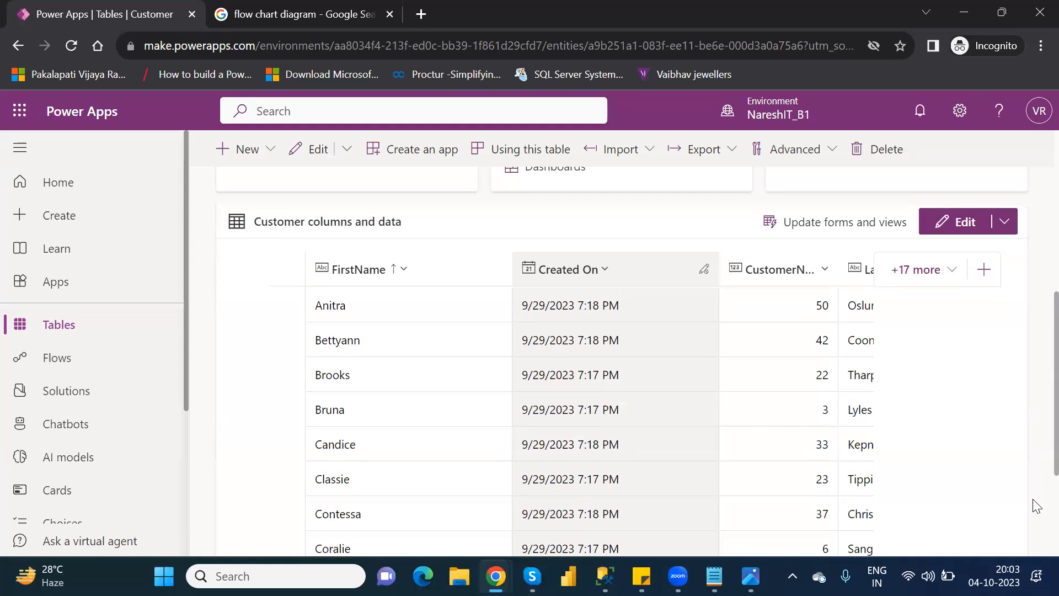
scroll(1035, 505, down, 3)
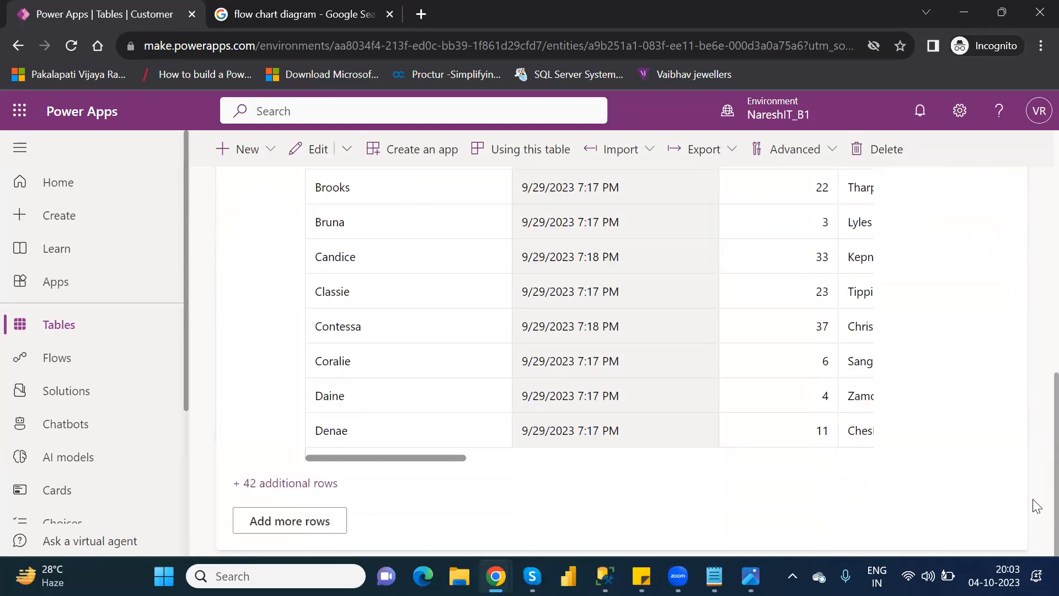
click(328, 518)
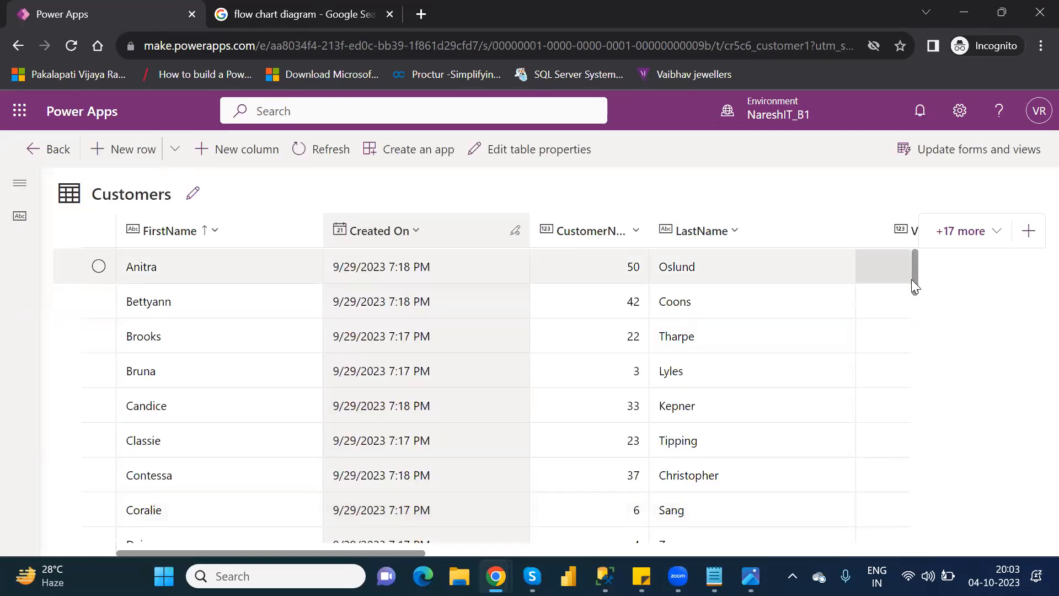
Step: Open the customer row directly above NareshIT Technologies in the form and check its Location and Agent details
drag(912, 279, 941, 420)
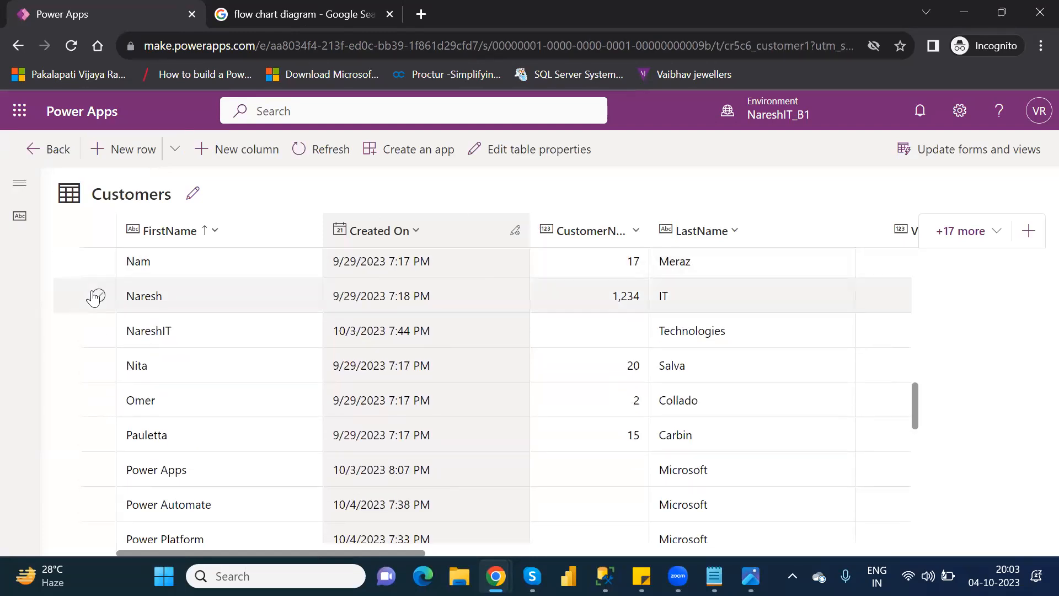
click(99, 296)
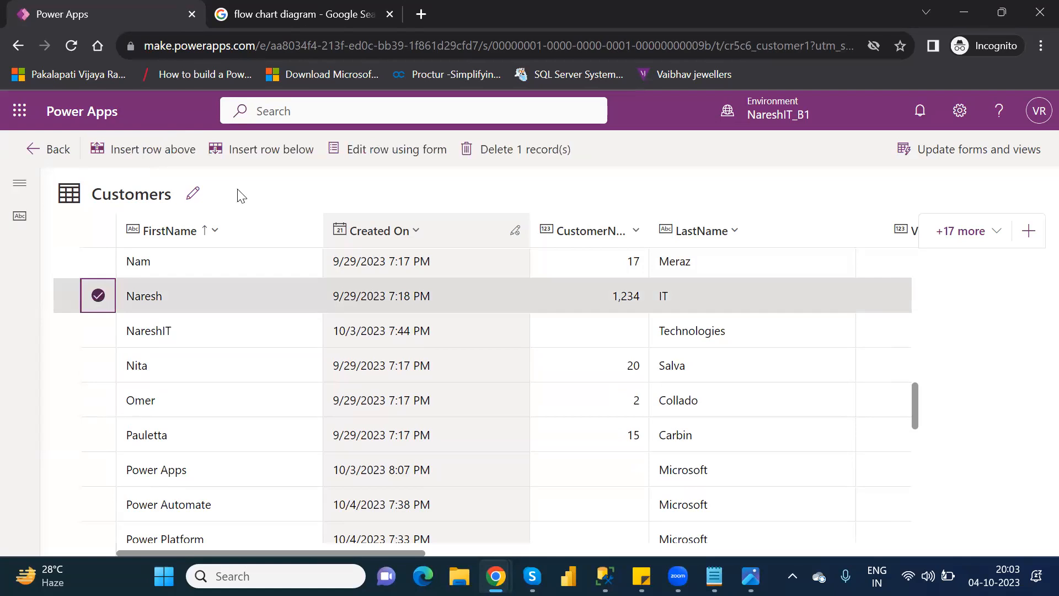
click(379, 150)
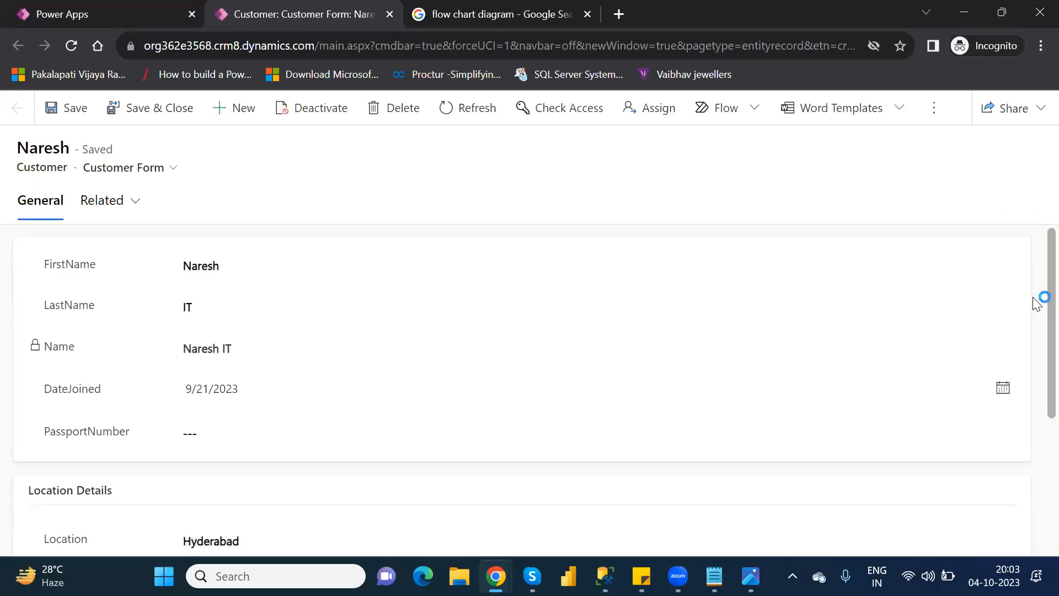
scroll(1034, 312, down, 3)
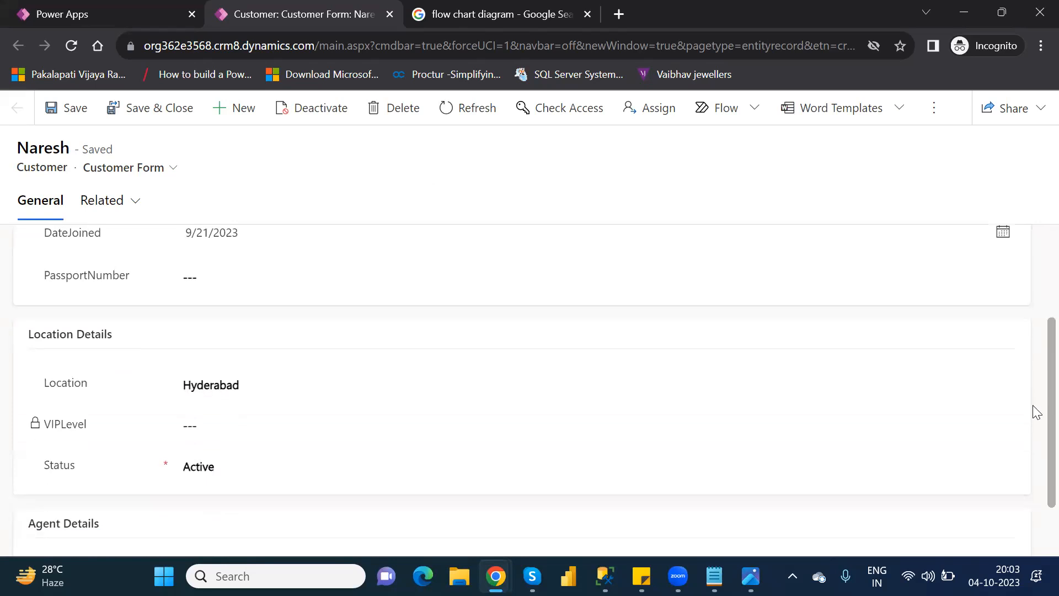
scroll(1034, 424, down, 1)
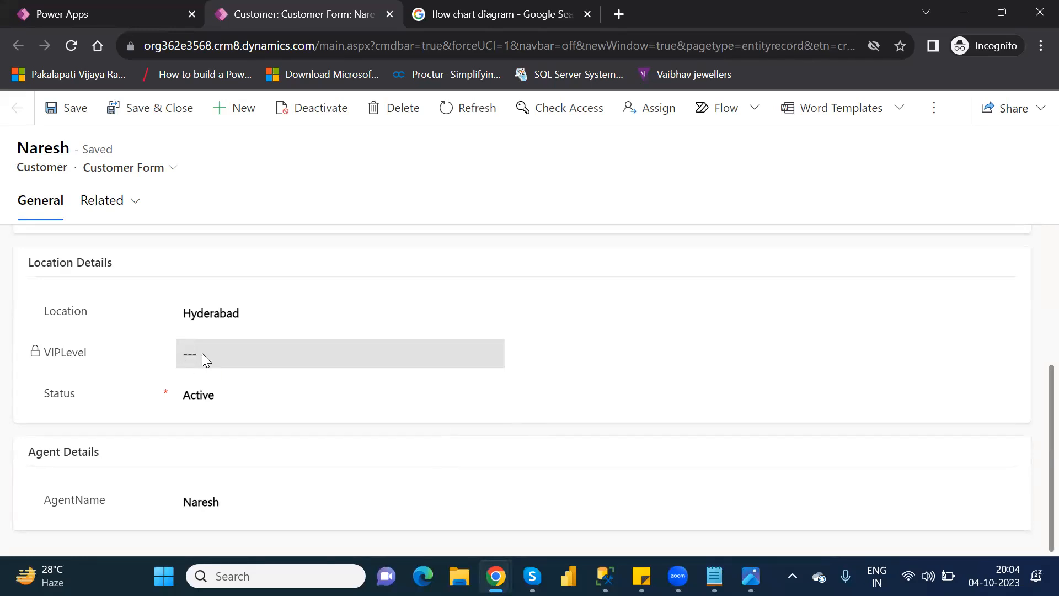
Step: Set the customer record's Location to Ameerpet and save the record
click(212, 316)
double_click(212, 316)
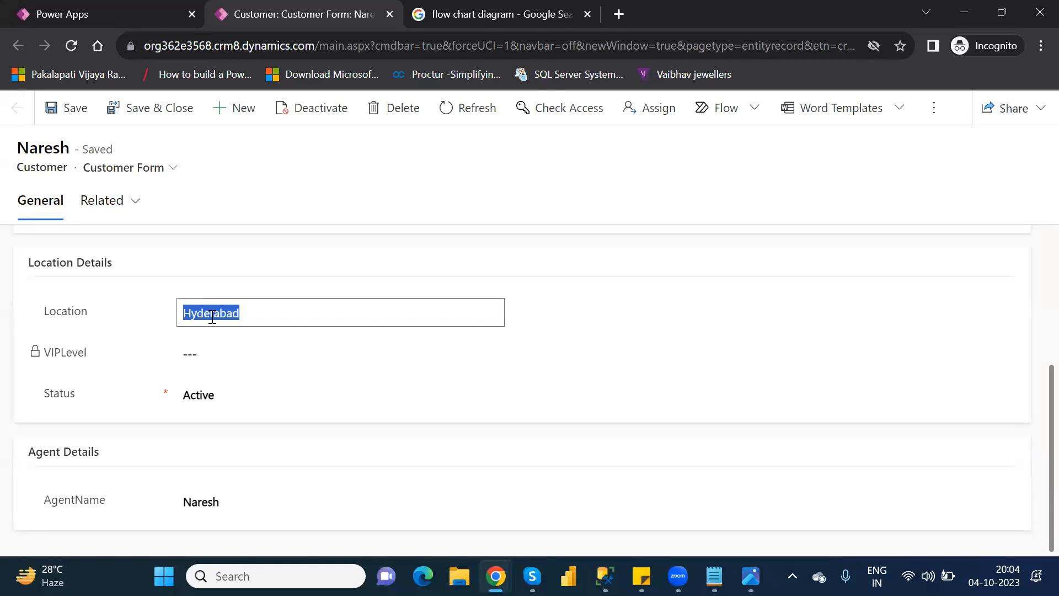
text(Ameerpet)
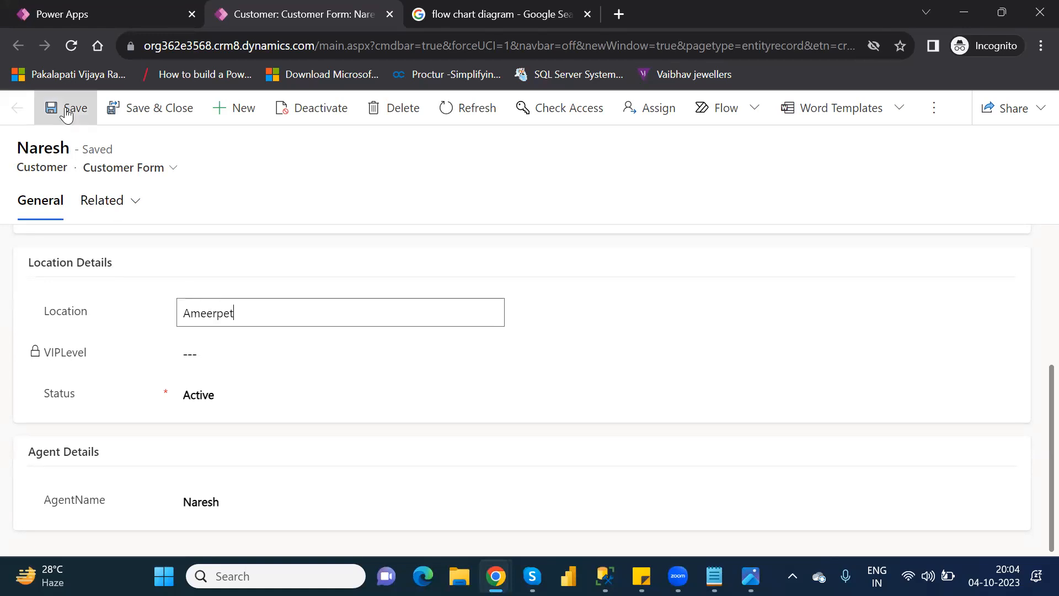
click(67, 114)
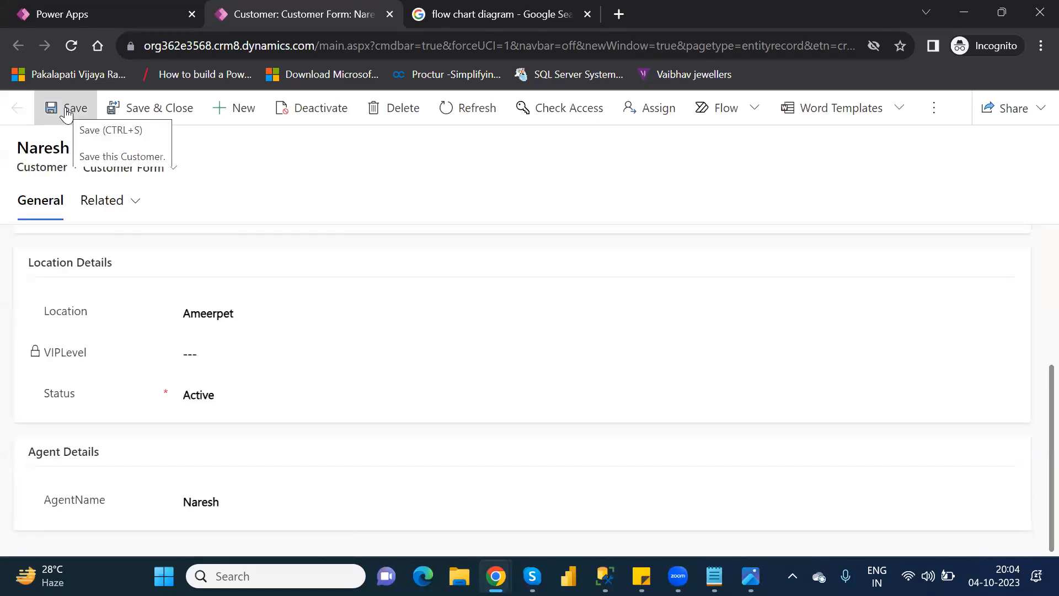
Step: Reload the customer form and check whether VIPLevel is locked for the saved Location
click(71, 46)
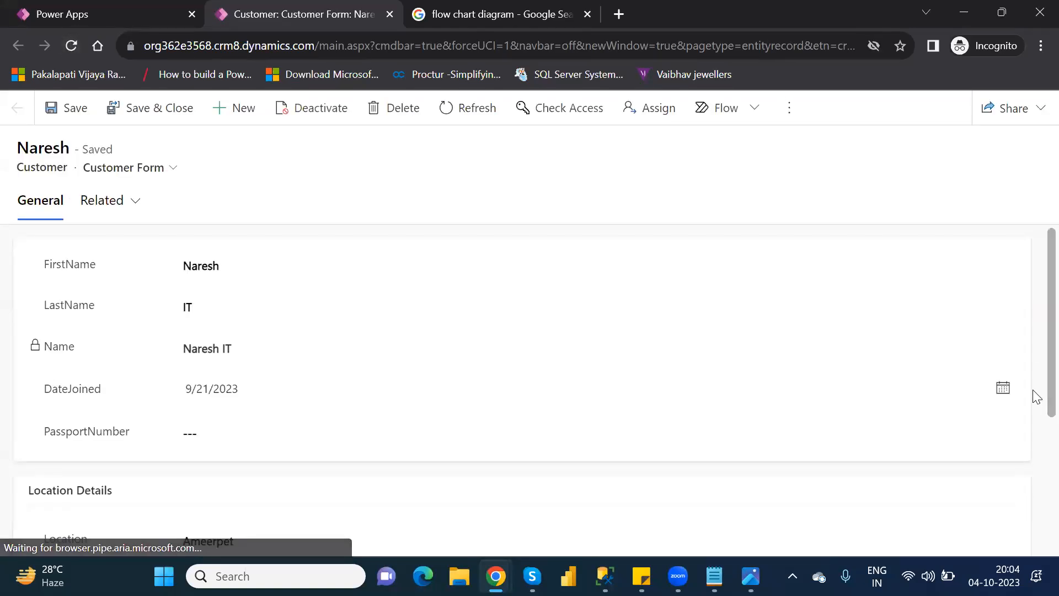
scroll(1035, 464, down, 2)
scroll(1036, 466, down, 2)
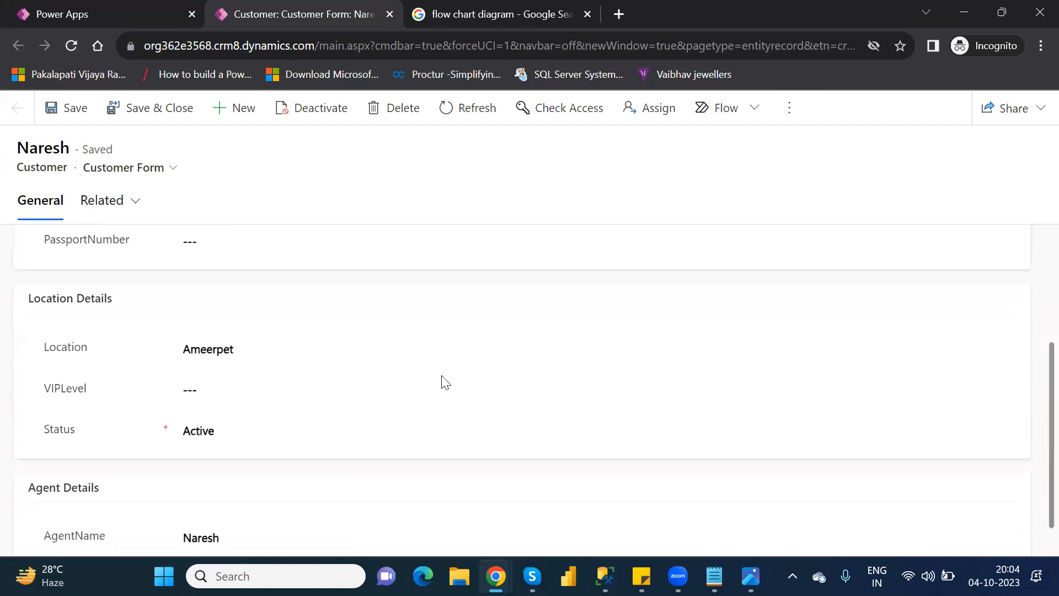
Step: Set the customer record's VIPLevel to 3 in the Location Details section
click(221, 393)
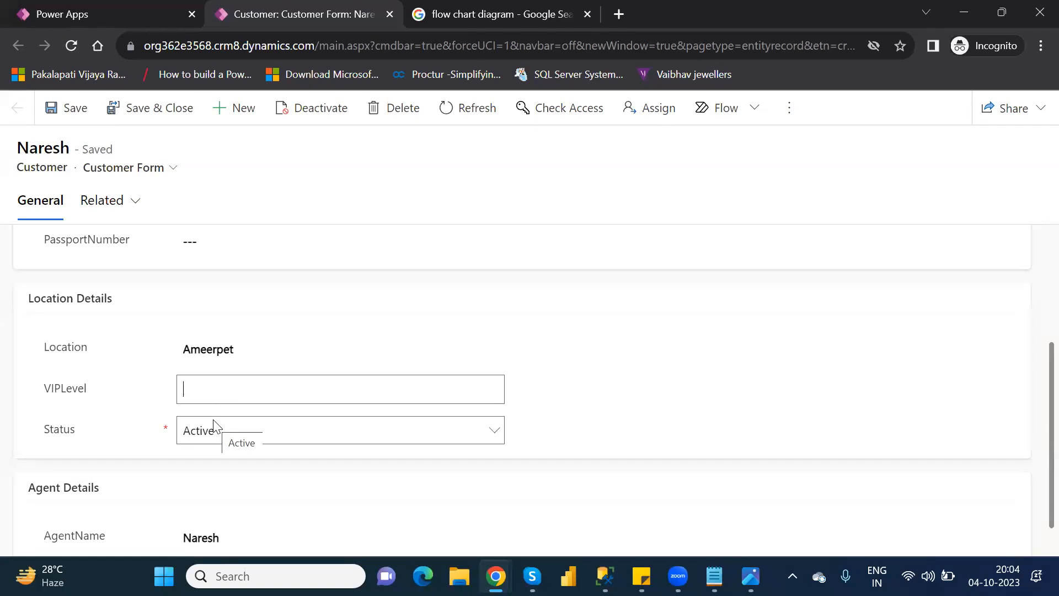
text(3)
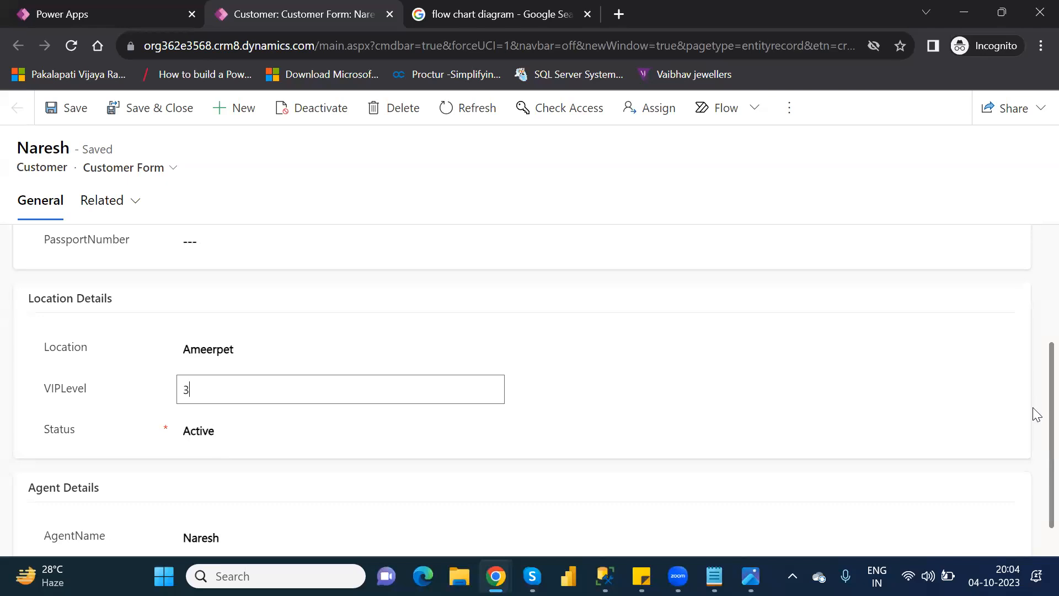
click(1034, 461)
Step: Set the record's AgentName to NareshIT, save it, and check whether PassportNumber is hidden on the form
scroll(1034, 474, down, 1)
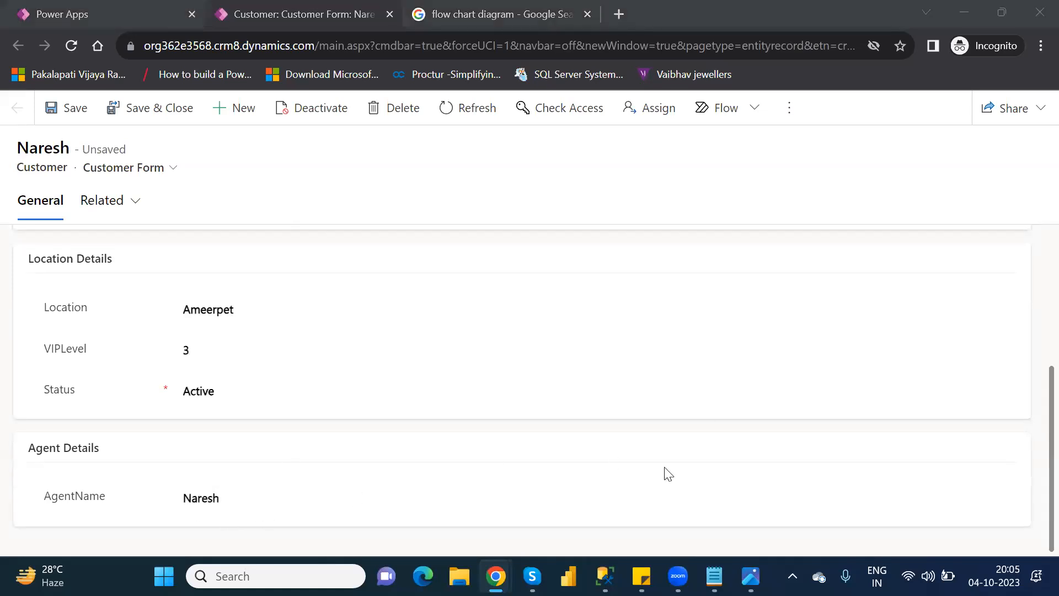
scroll(1032, 463, up, 3)
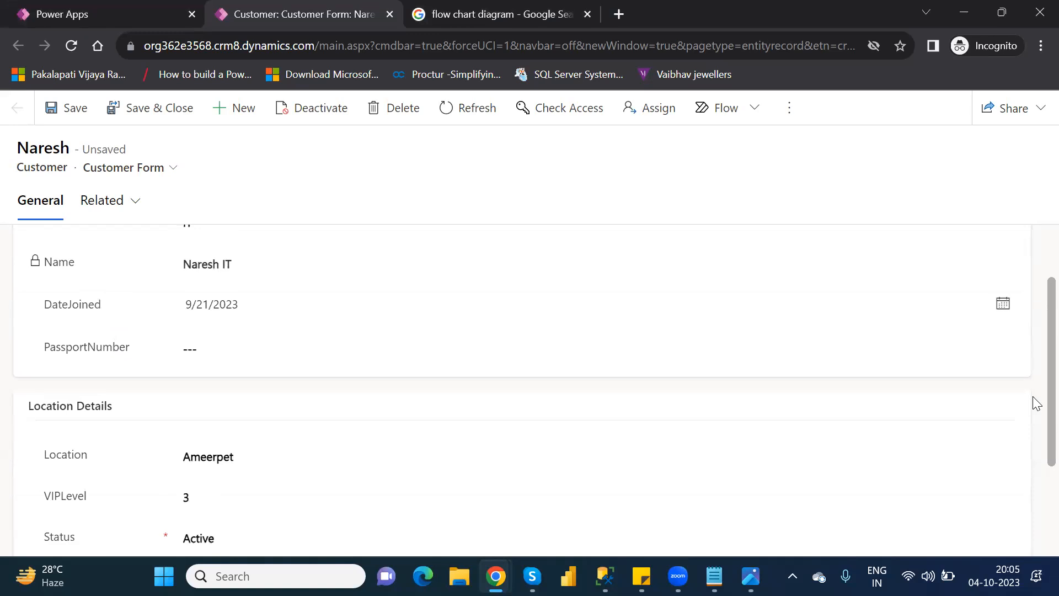
scroll(1031, 504, down, 3)
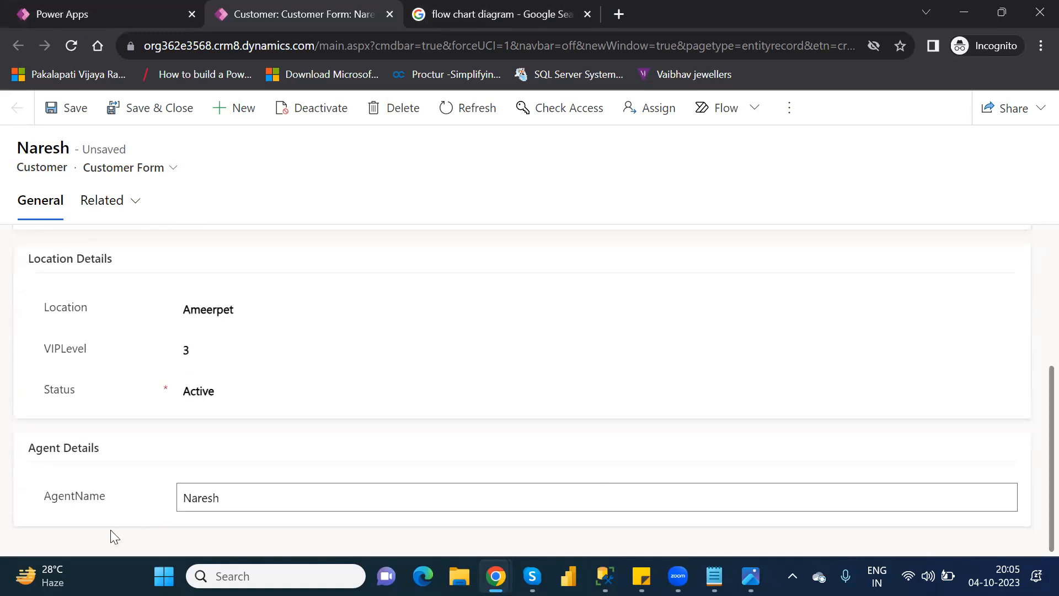
click(243, 495)
text(IT)
click(66, 109)
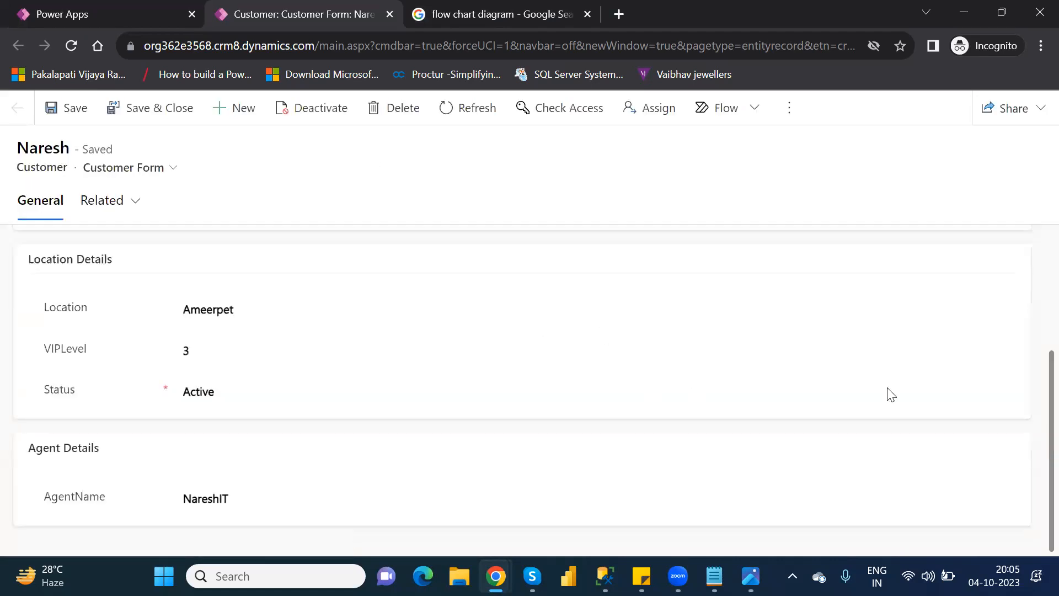
scroll(1032, 395, up, 3)
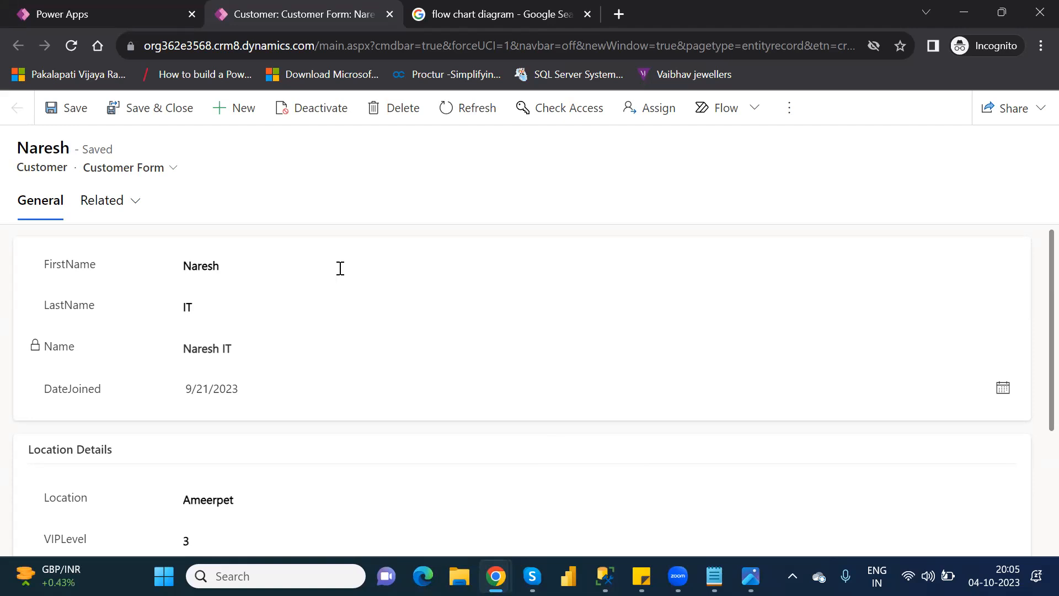
Step: Save and close the customer record, then finish the row editing session to refresh the Customers table
click(140, 110)
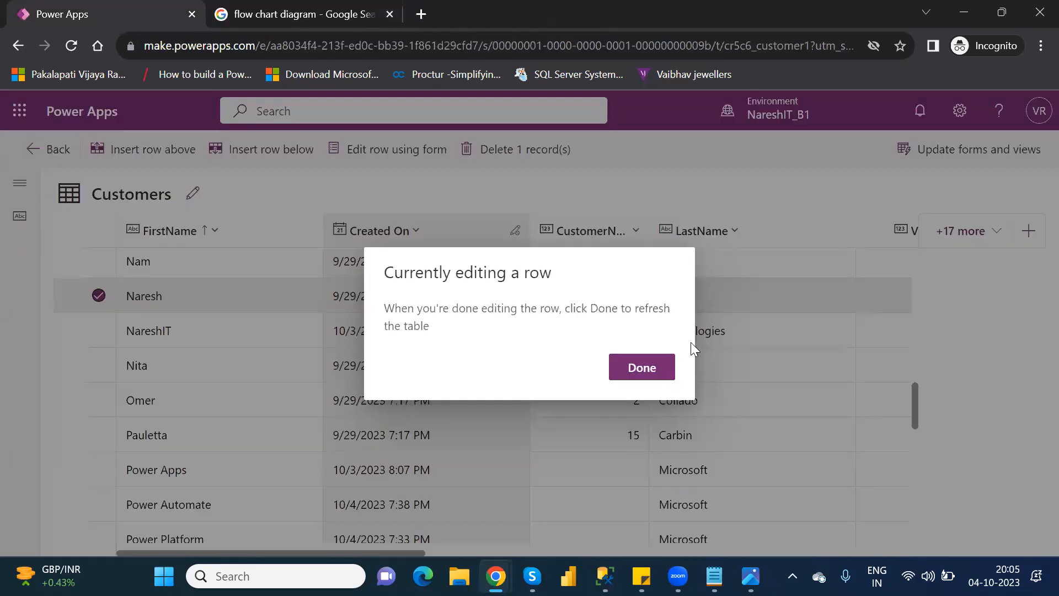
click(656, 363)
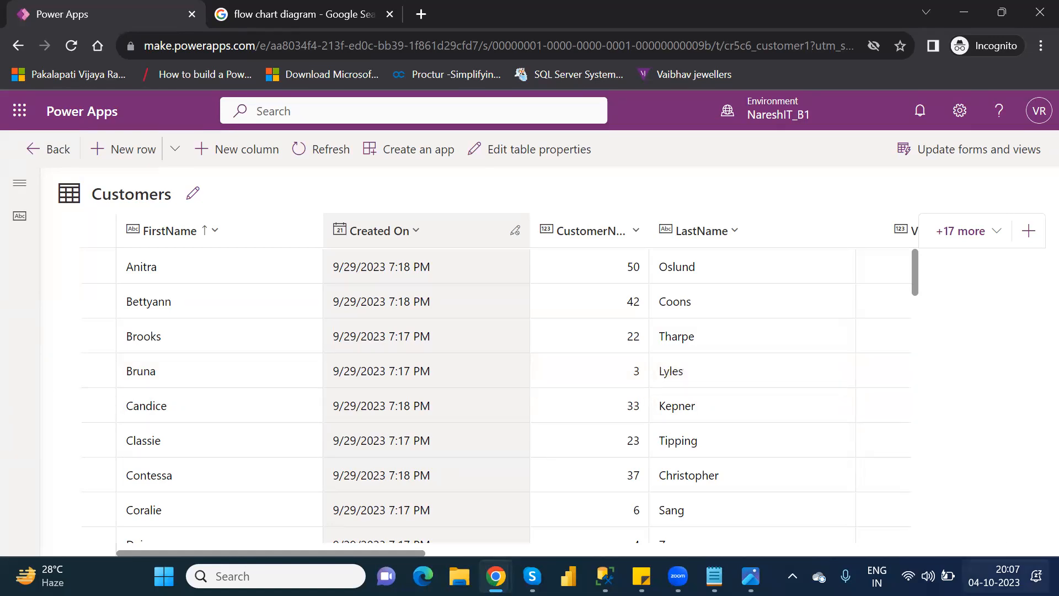
click(994, 575)
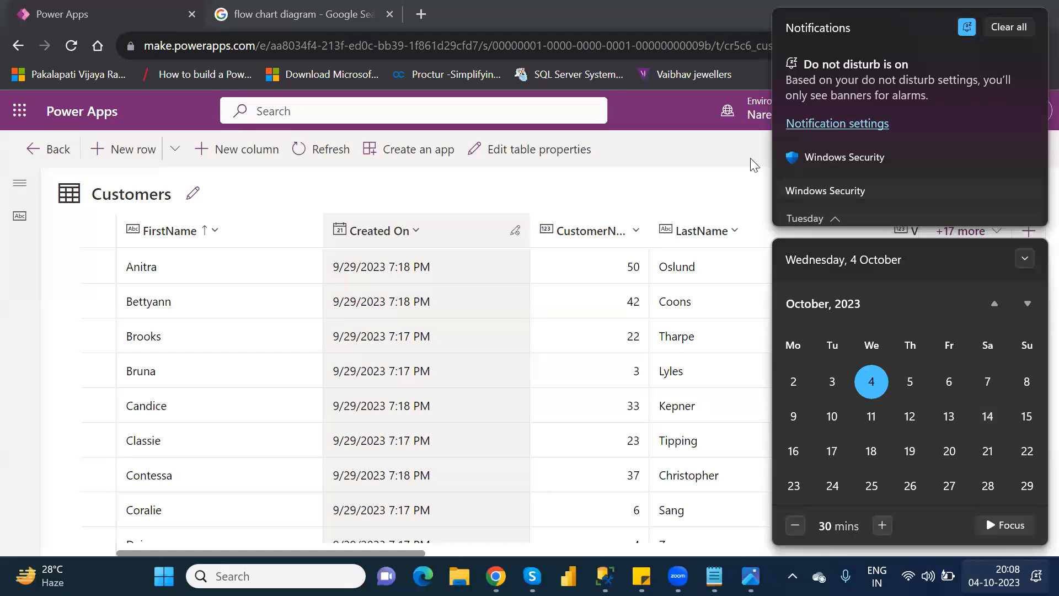
click(699, 164)
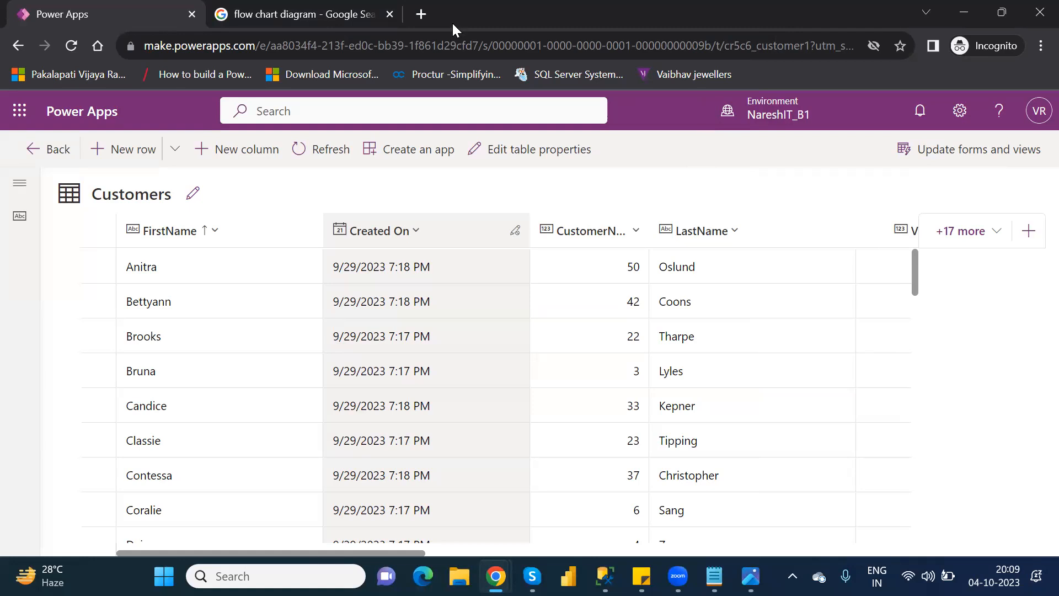
click(558, 17)
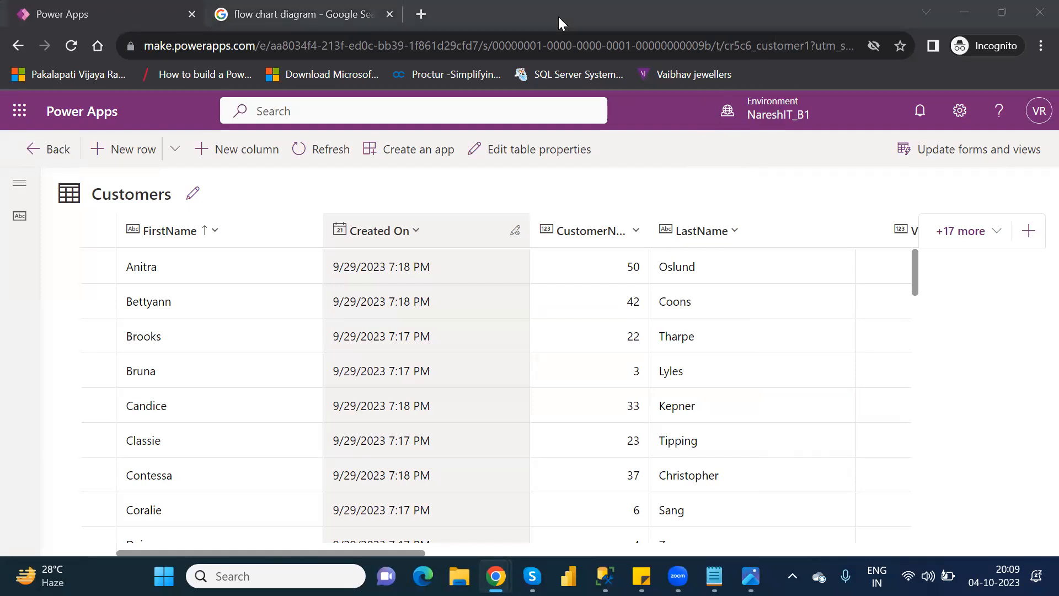